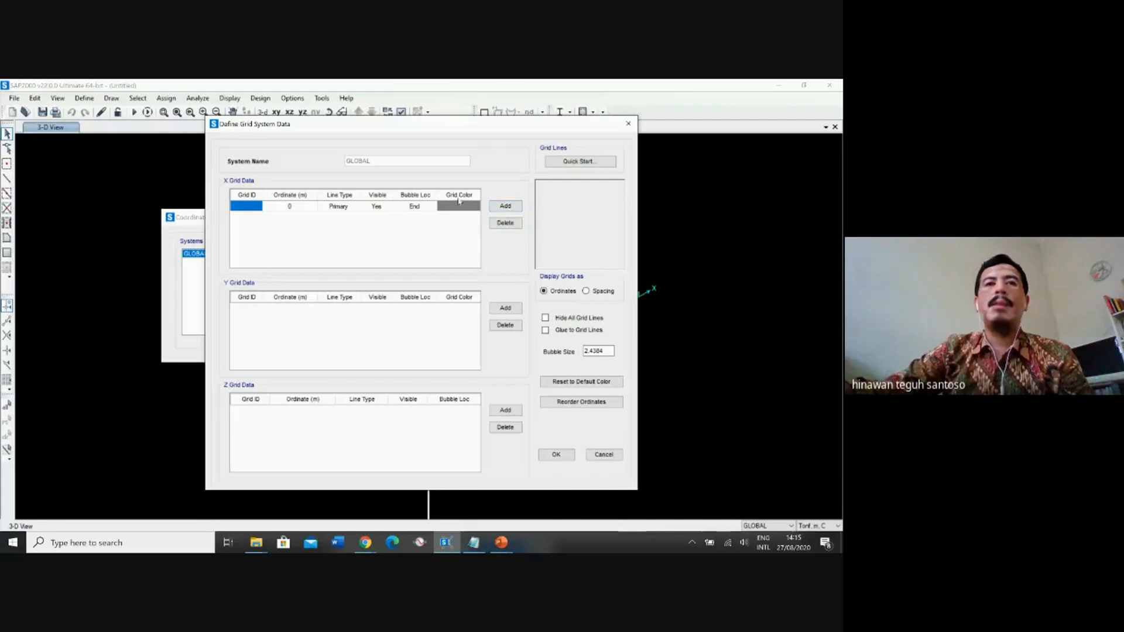
# Label the first X grid line 1, and add X grid line 2 at ordinate 10 m.
pyautogui.write('1')
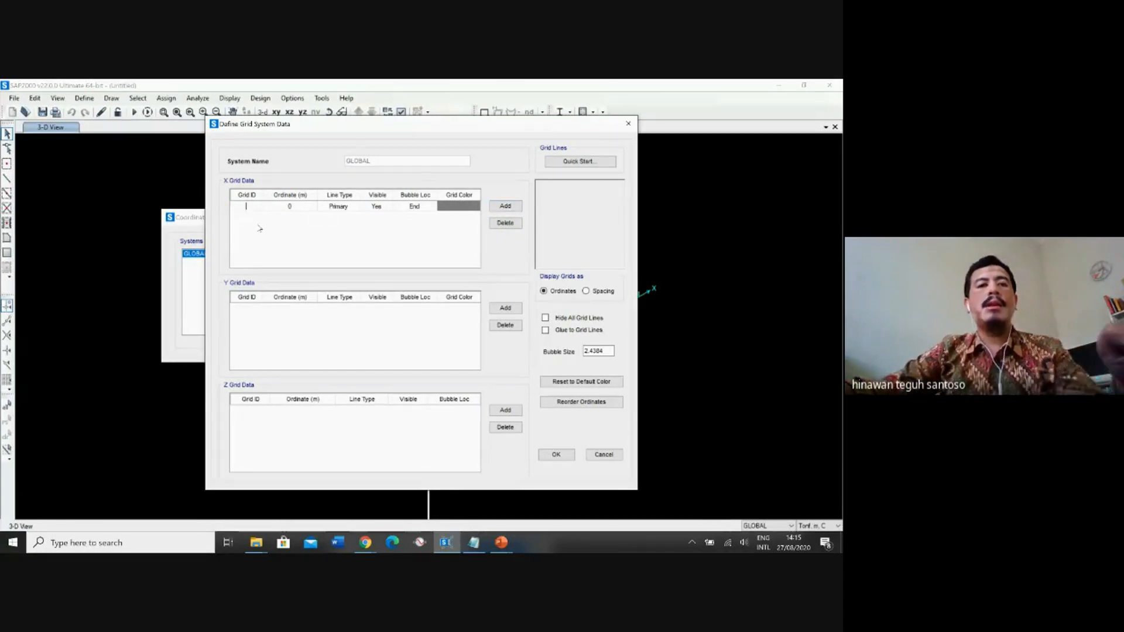
pyautogui.click(300, 208)
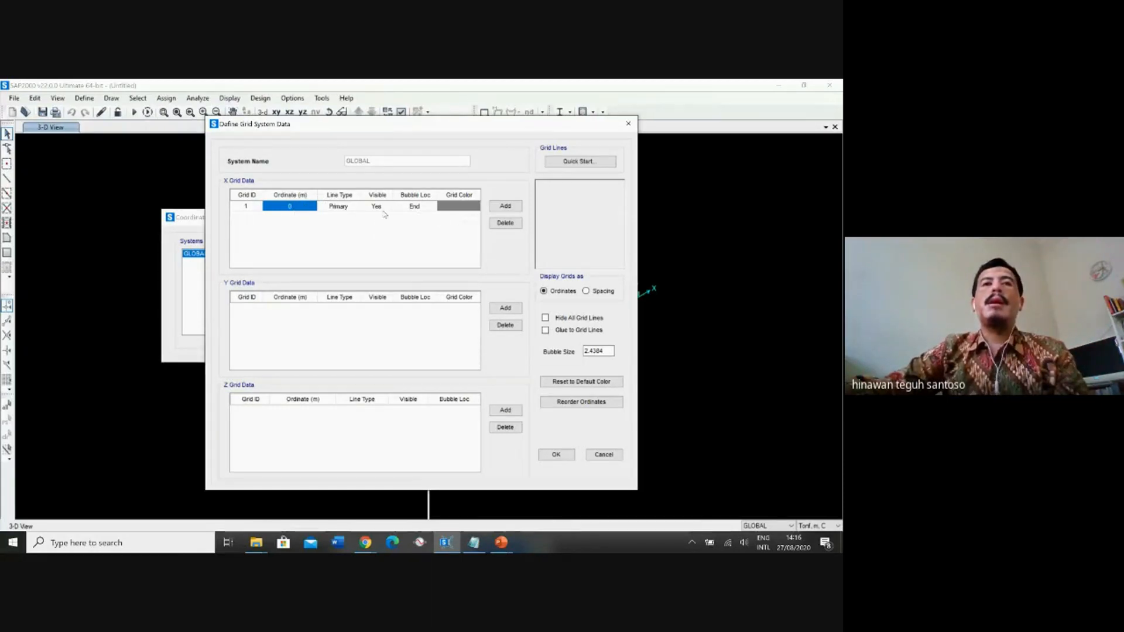
pyautogui.click(505, 206)
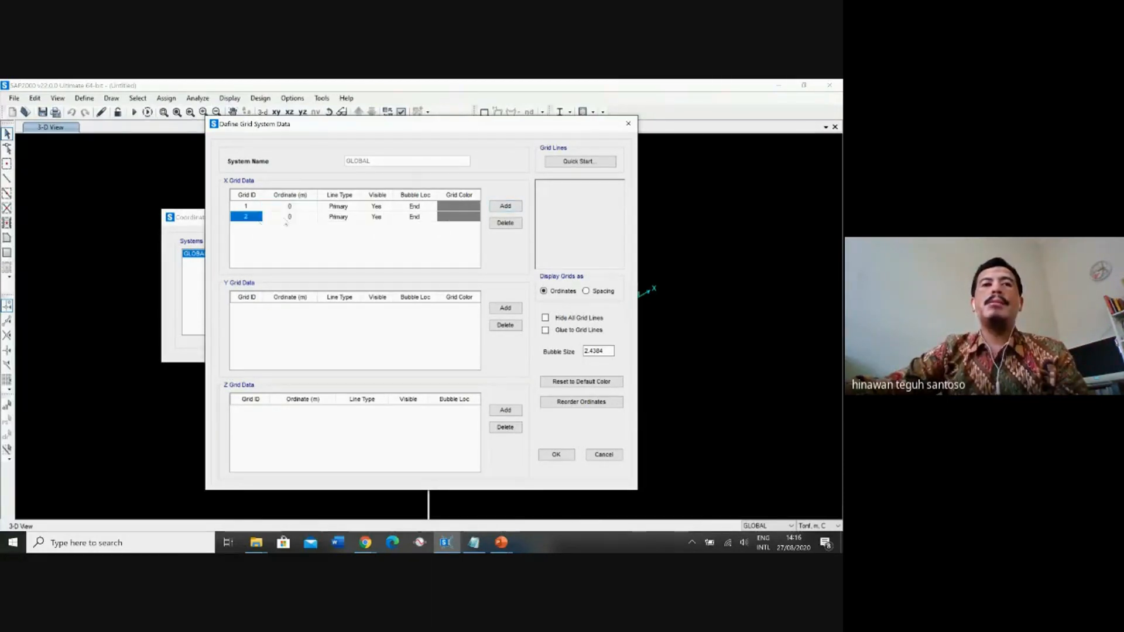
pyautogui.click(290, 217)
pyautogui.click(292, 216)
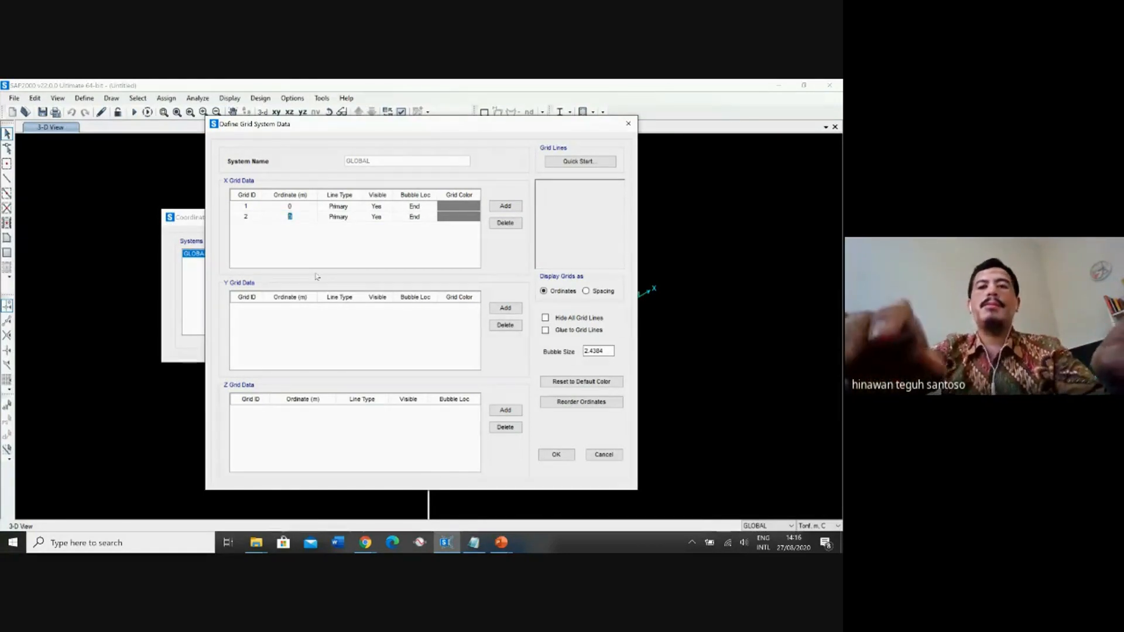
pyautogui.write('10')
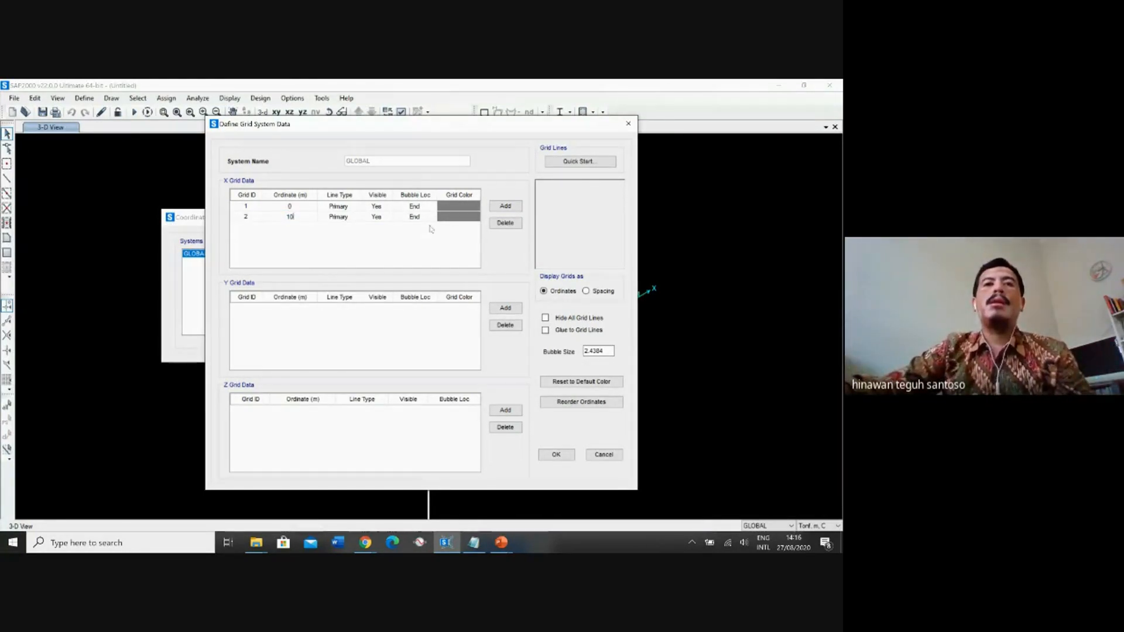
# Add X grid lines 3, 4 and 5 at ordinates 20, 30 and 40 m.
pyautogui.click(505, 207)
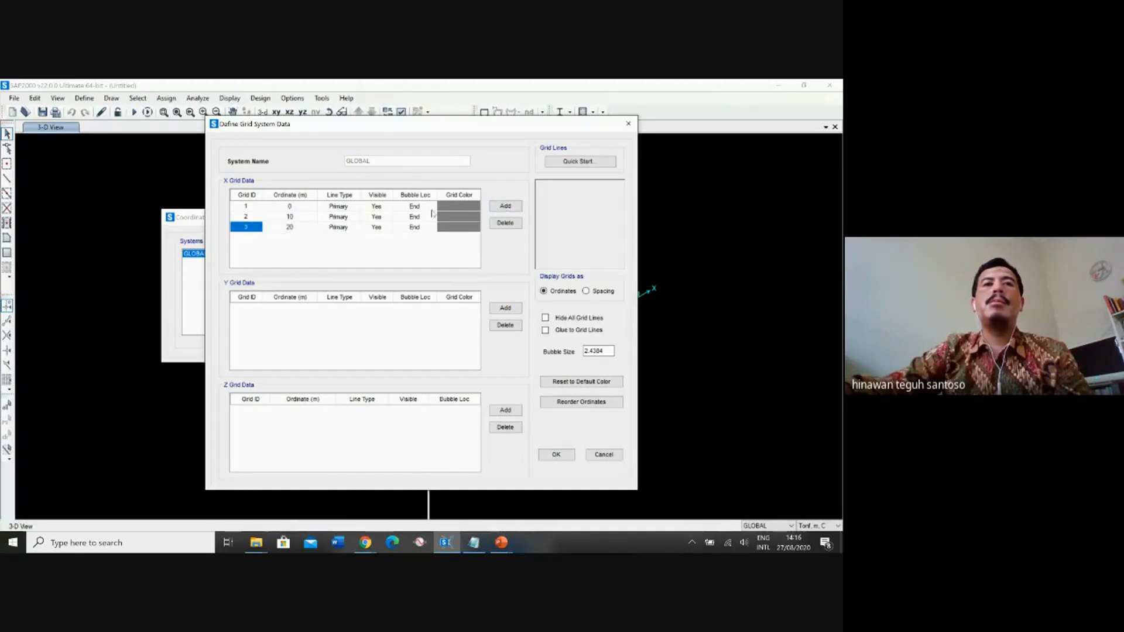
pyautogui.click(507, 206)
pyautogui.click(507, 206)
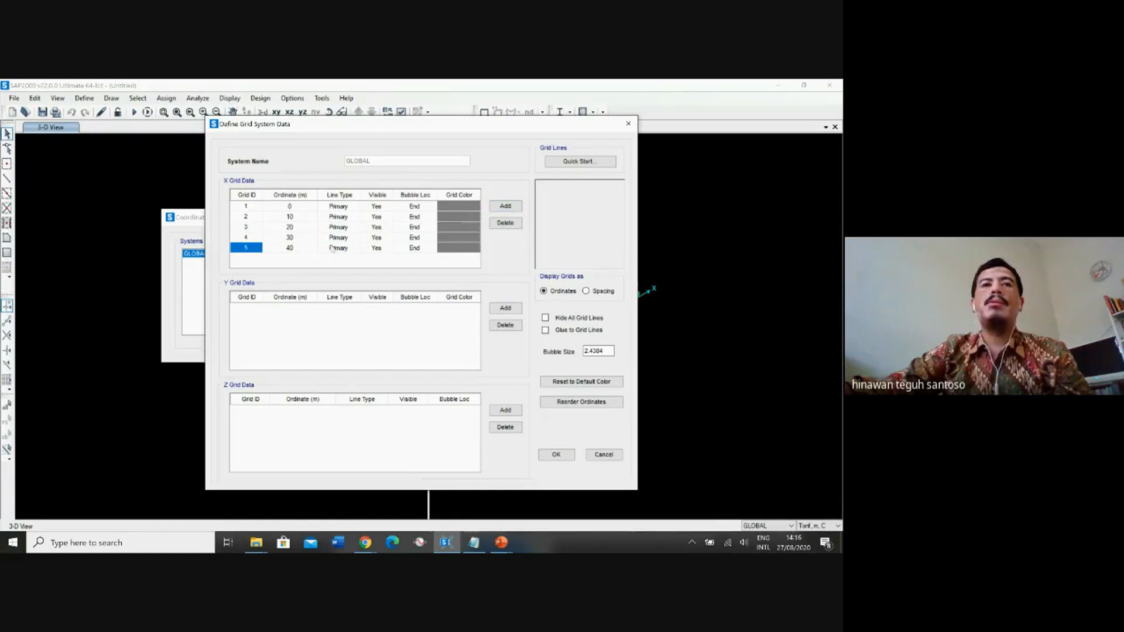
# Add X grid line 6 at ordinate 45 m and X grid line 7 at 50 m.
pyautogui.click(505, 206)
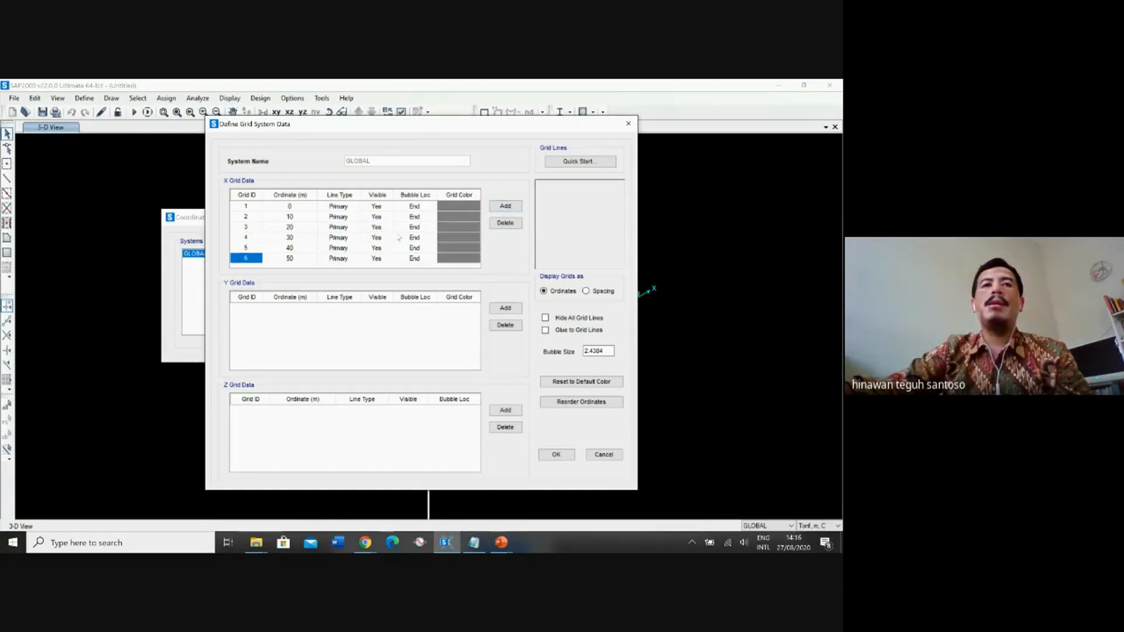
pyautogui.click(291, 260)
pyautogui.click(278, 259)
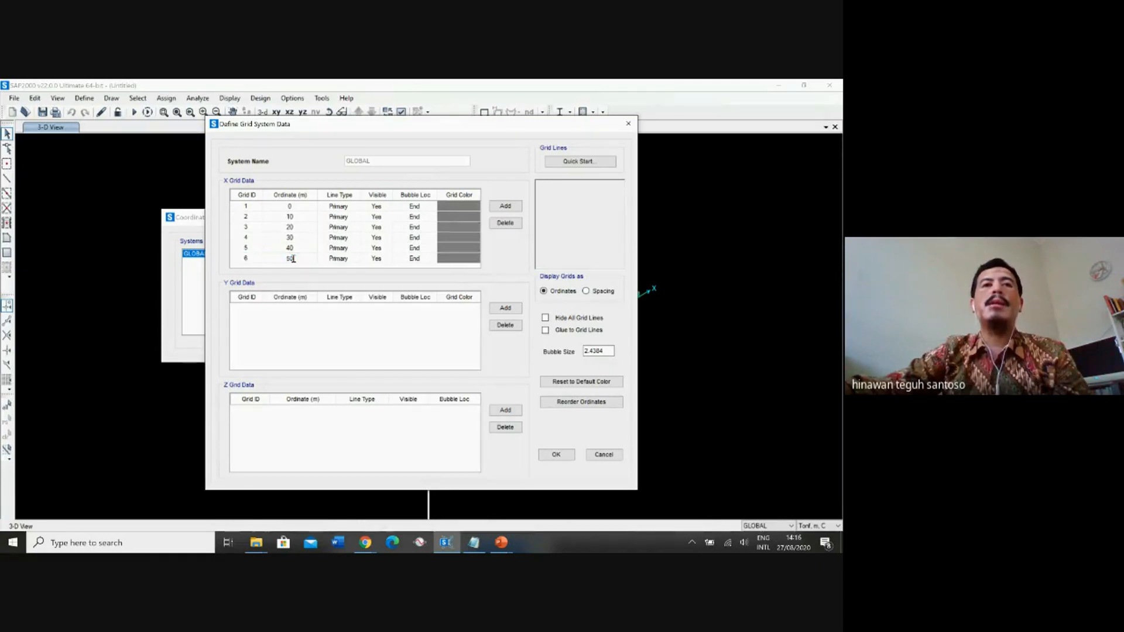
pyautogui.write('45')
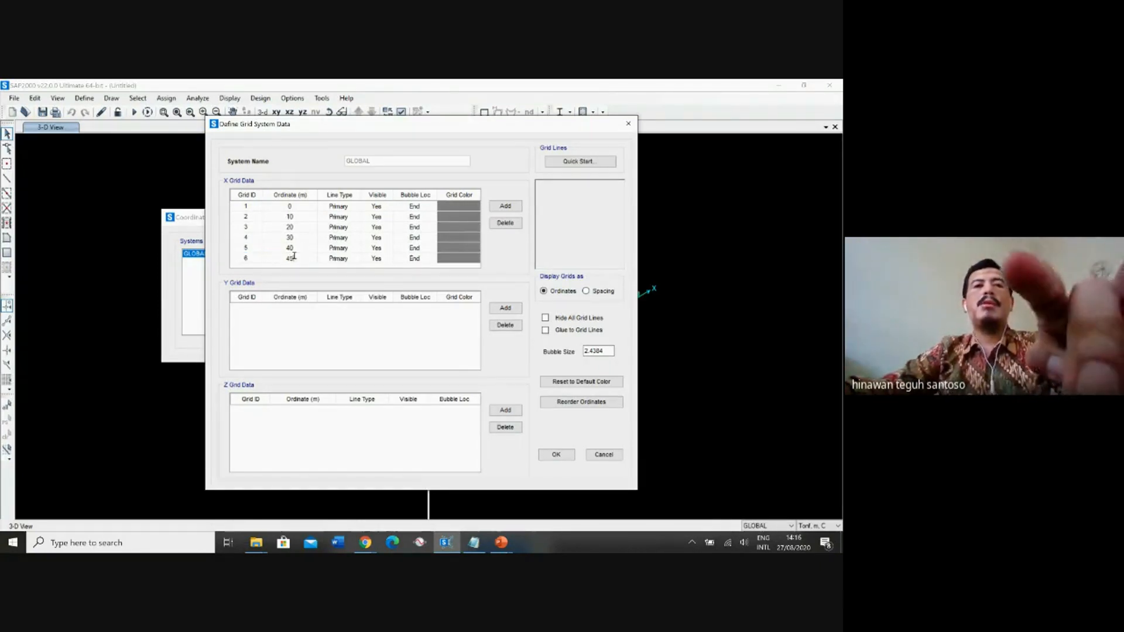
pyautogui.click(376, 248)
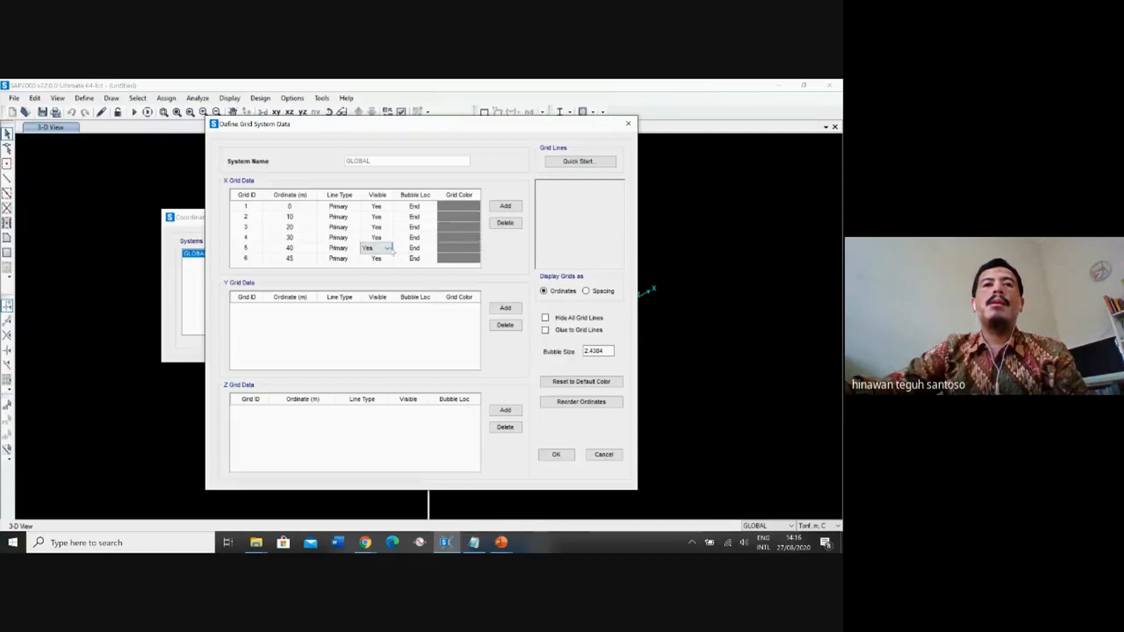
pyautogui.click(503, 206)
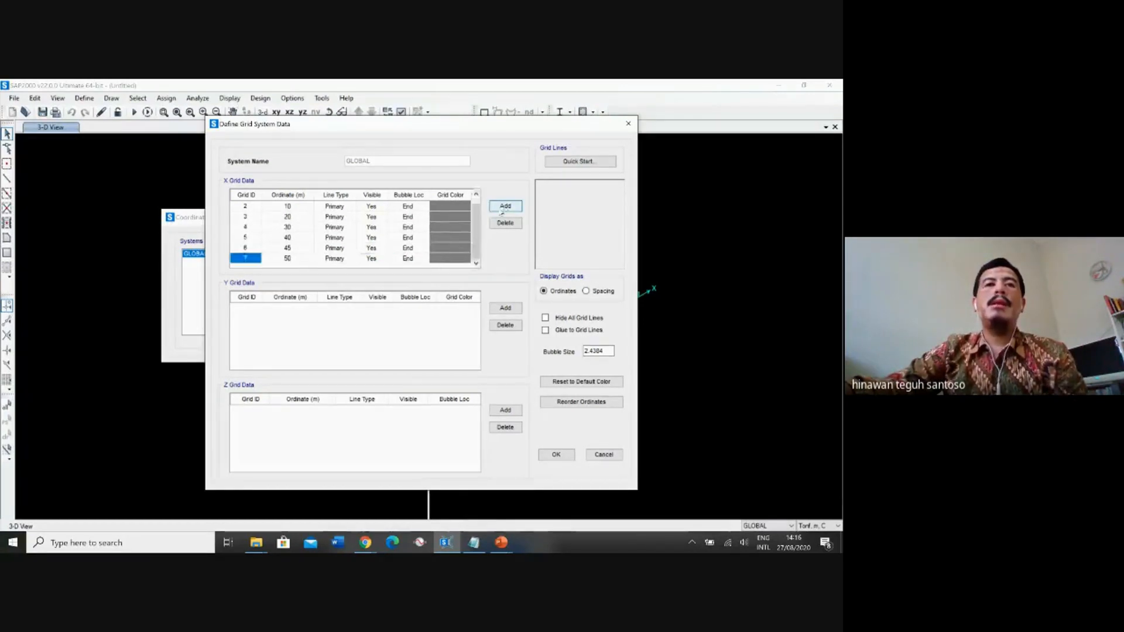
pyautogui.click(299, 249)
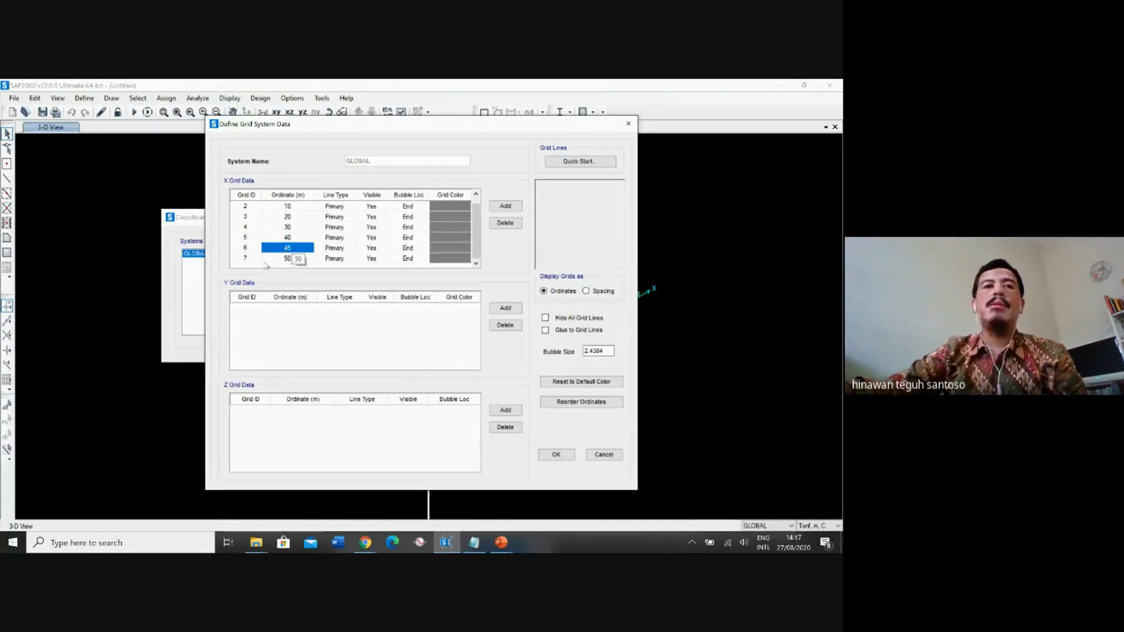
# Add X grid line 8 at ordinate 60 m and X grid line 9 at 70 m.
pyautogui.click(509, 209)
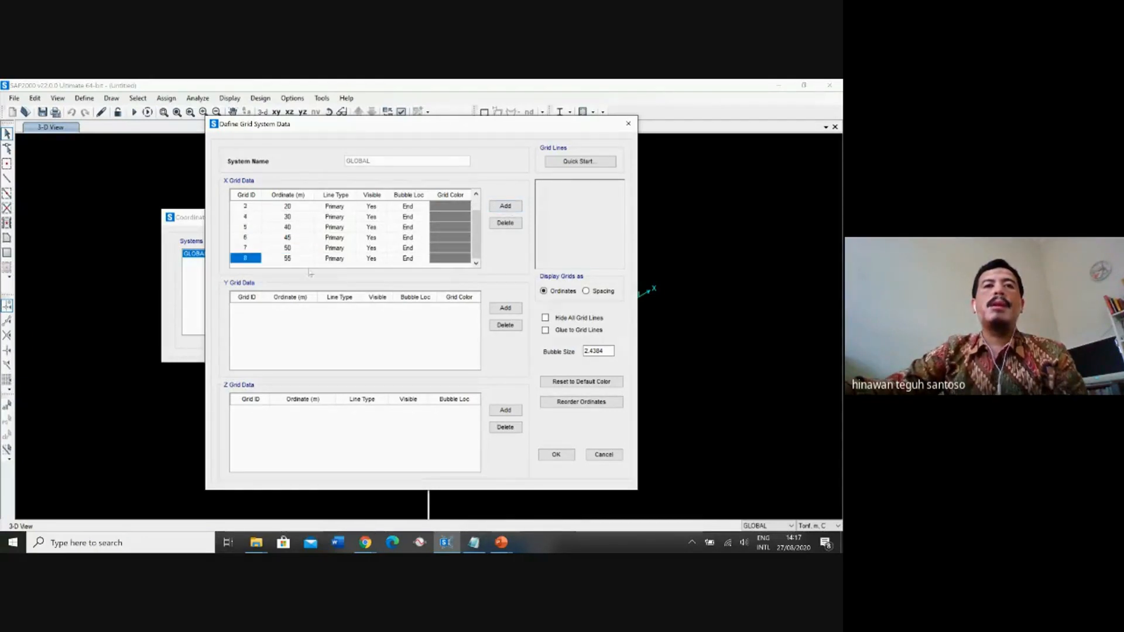
pyautogui.click(296, 262)
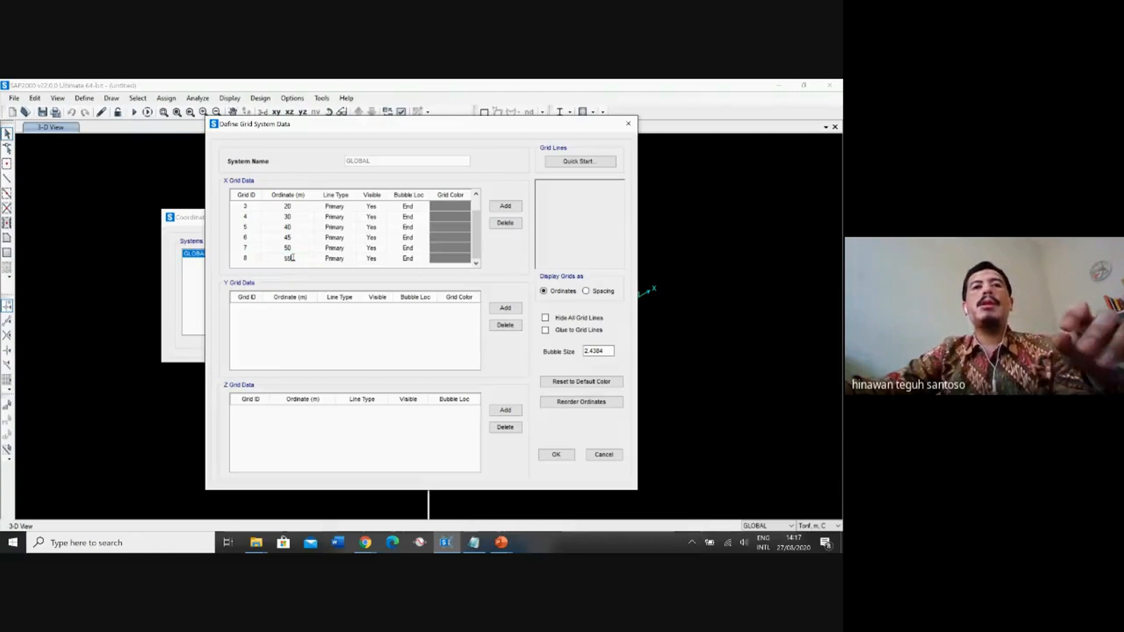
pyautogui.write('60')
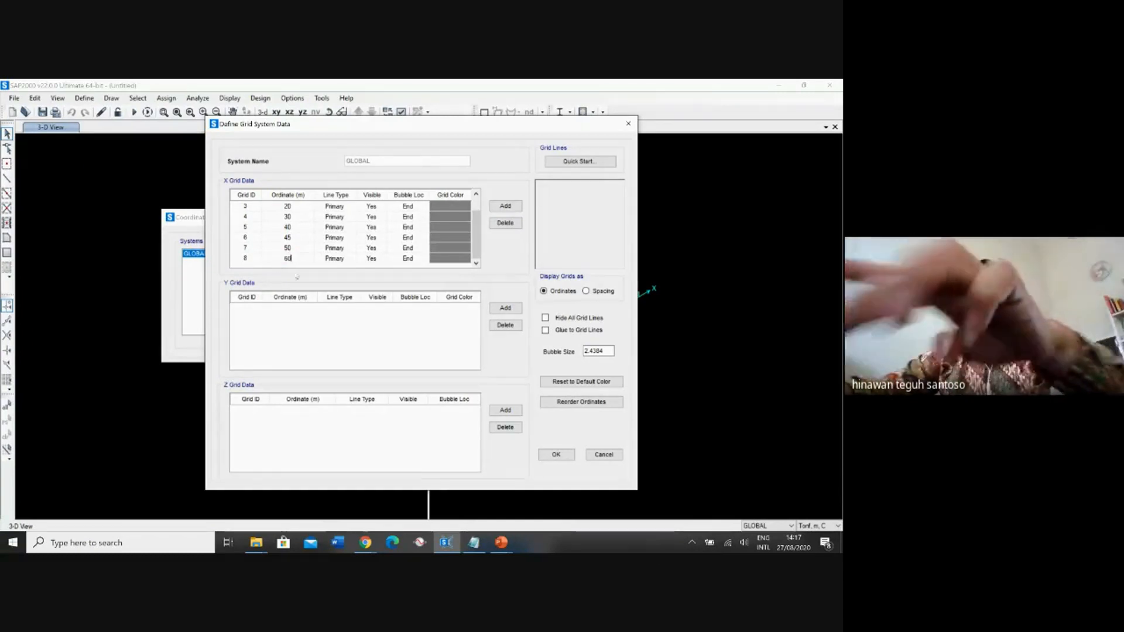
pyautogui.click(507, 207)
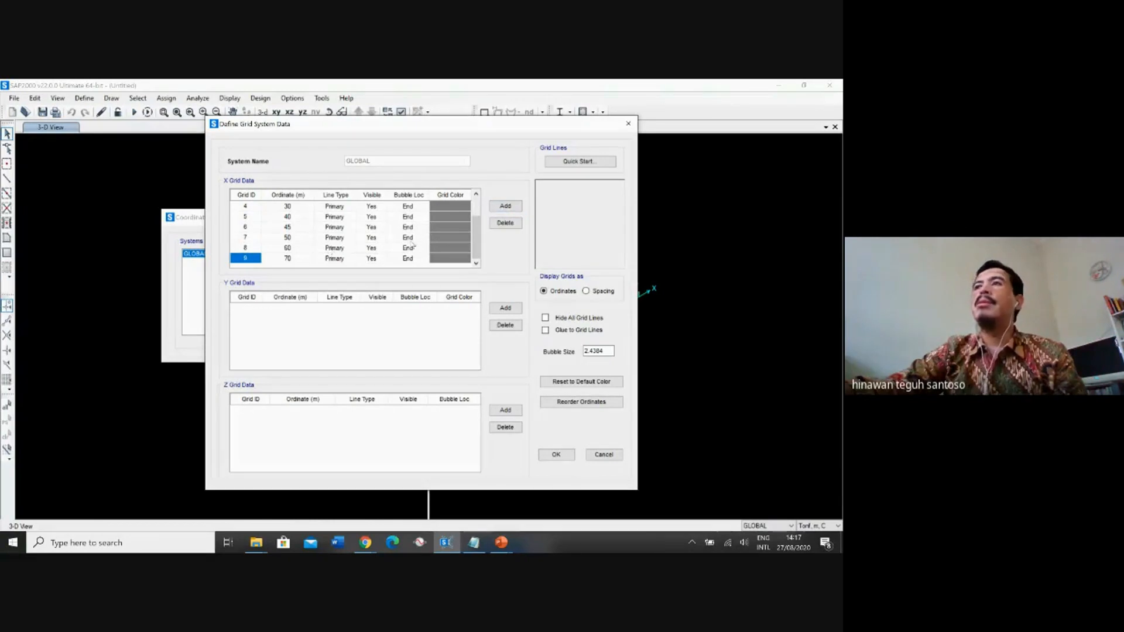
# Add two more X grid lines, labelled 10 at ordinate 80 m and 11 at 90 m.
pyautogui.click(505, 206)
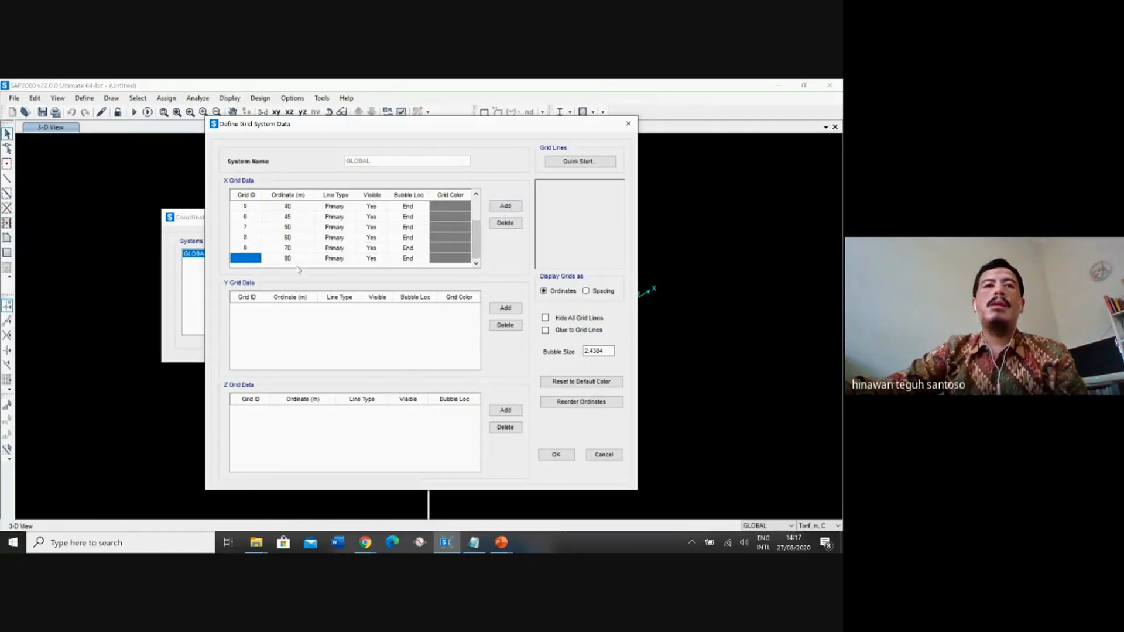
pyautogui.write('1')
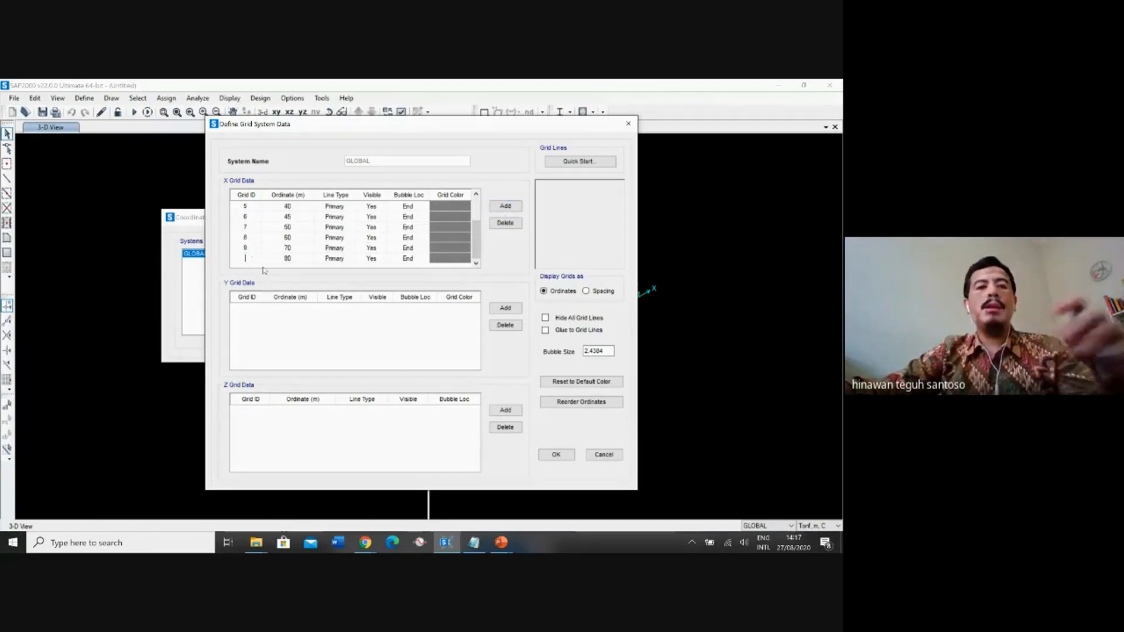
pyautogui.write('0')
pyautogui.press('Tab')
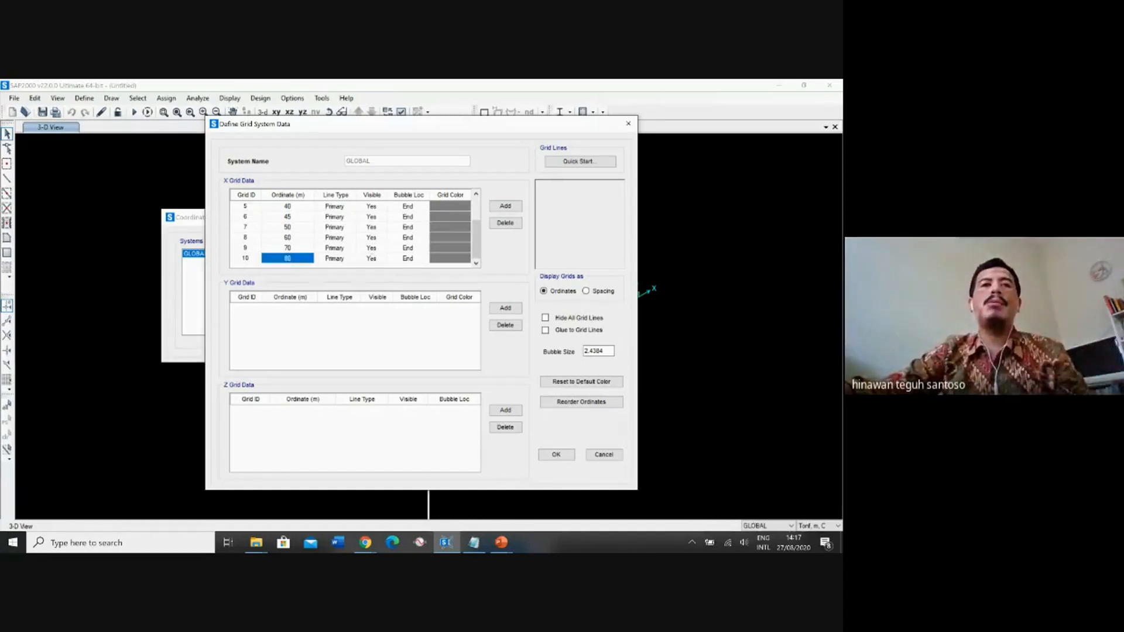
pyautogui.click(505, 207)
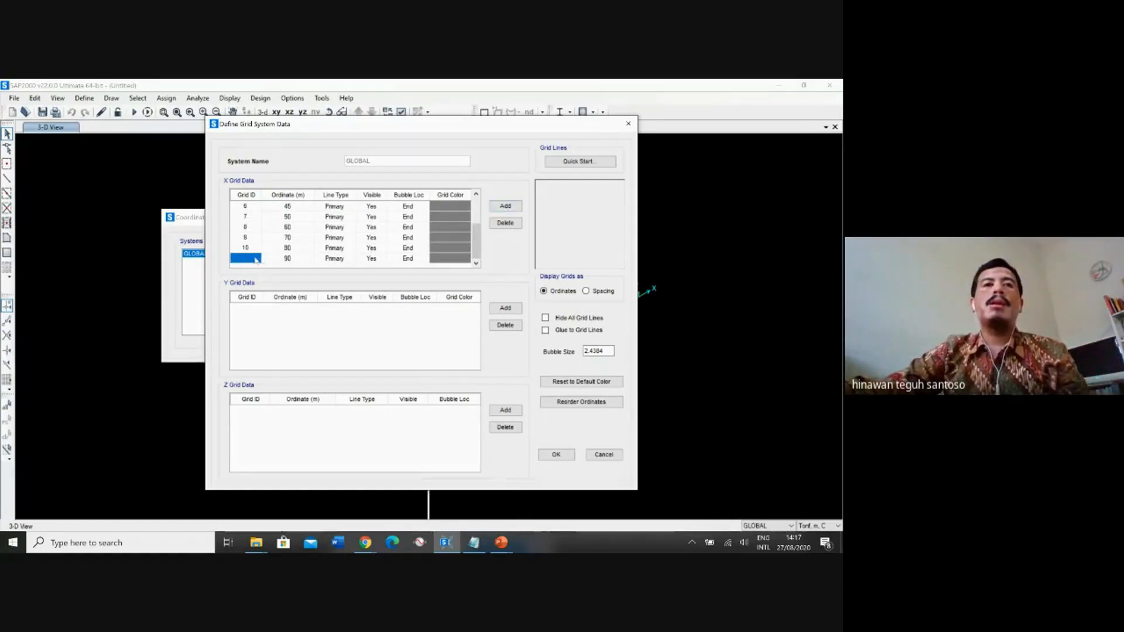
pyautogui.click(249, 258)
pyautogui.write('11')
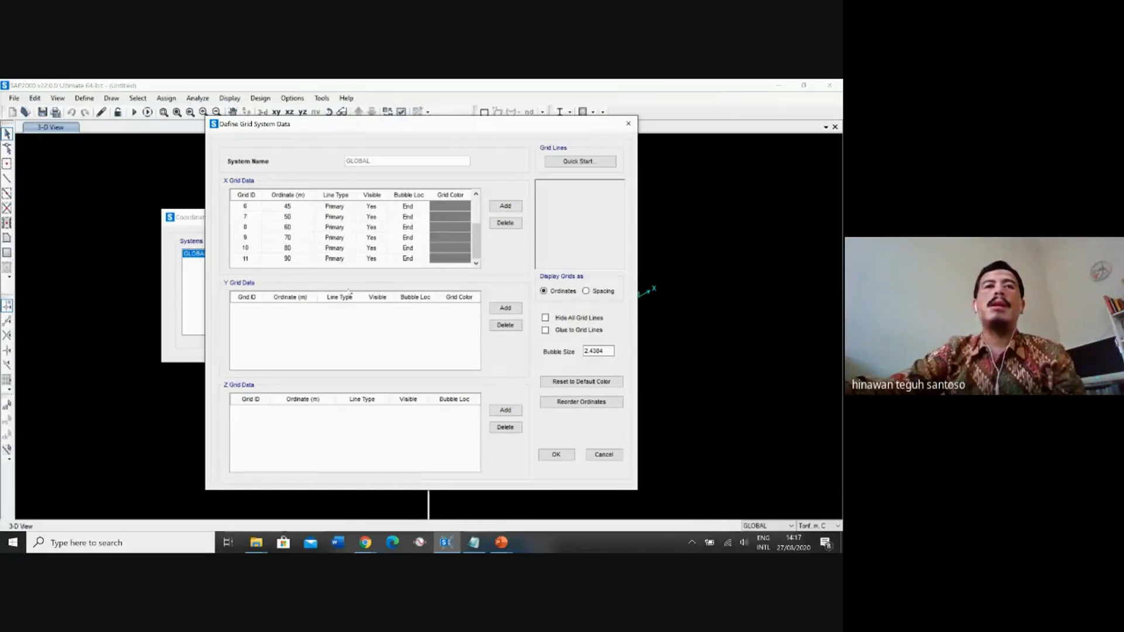
pyautogui.click(248, 319)
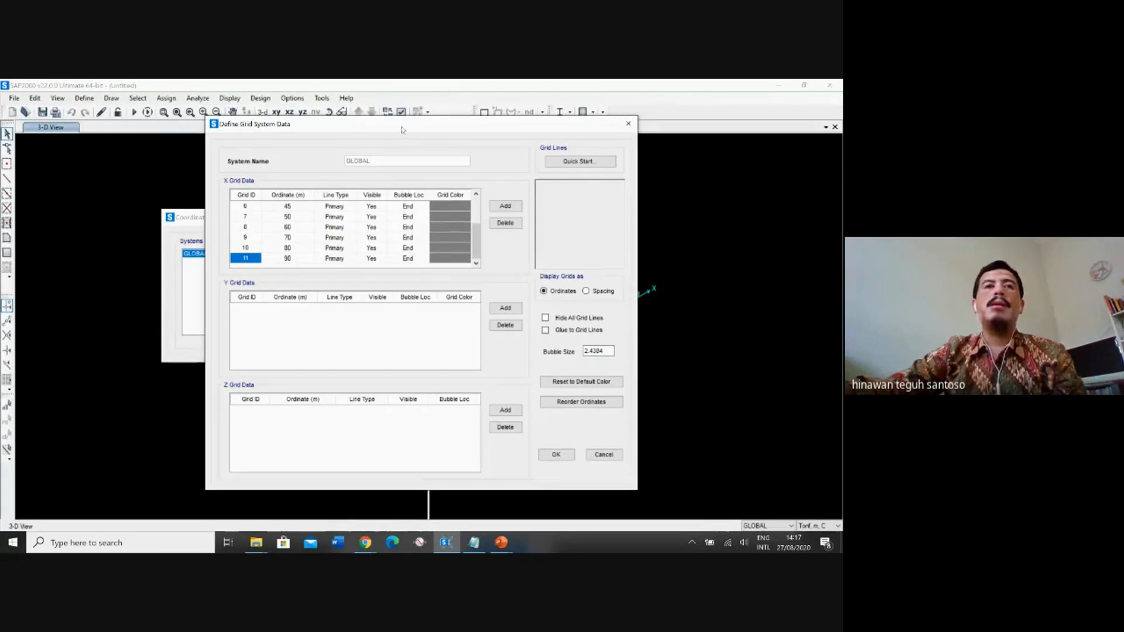
# Add the first Y grid line, label it A and set its ordinate to -2.5 m.
pyautogui.moveTo(402, 130); pyautogui.dragTo(353, 109)
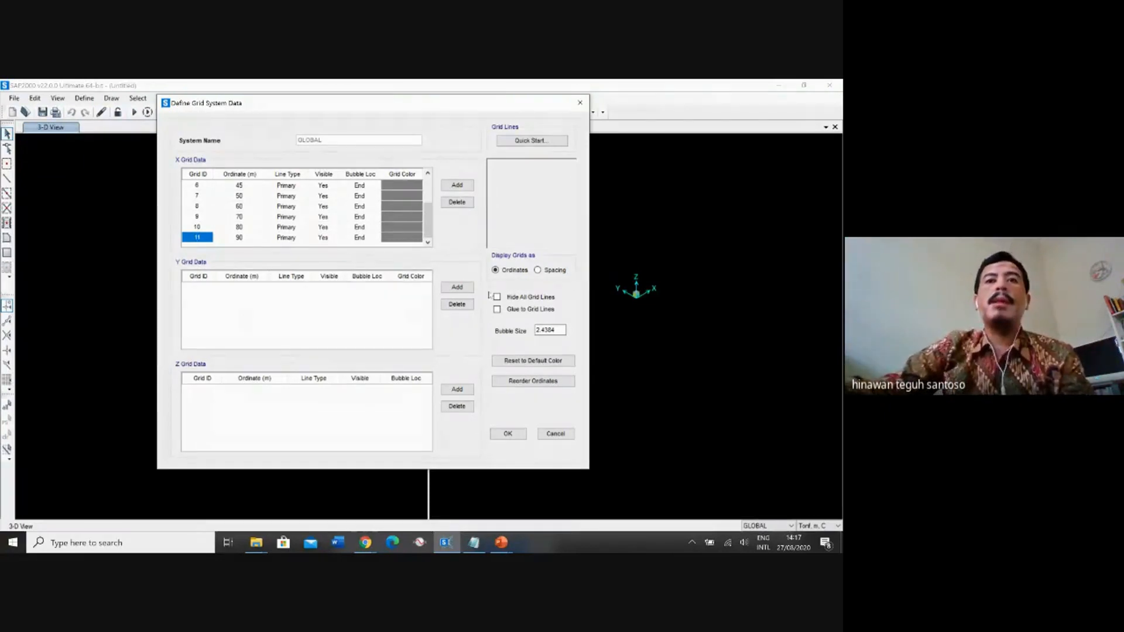
pyautogui.click(458, 289)
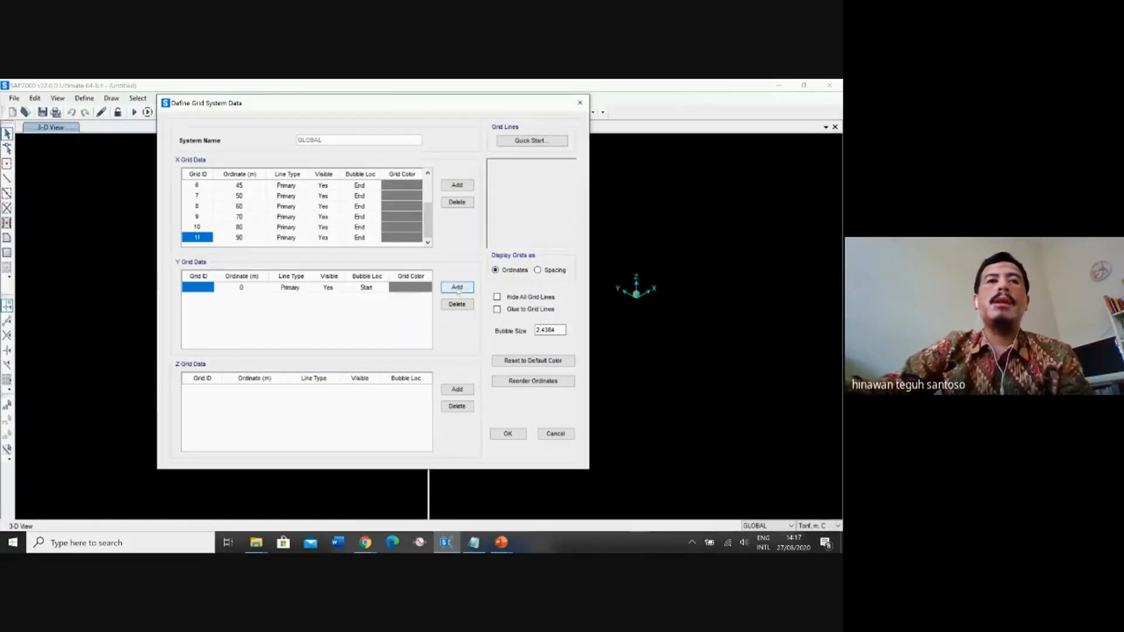
pyautogui.click(205, 288)
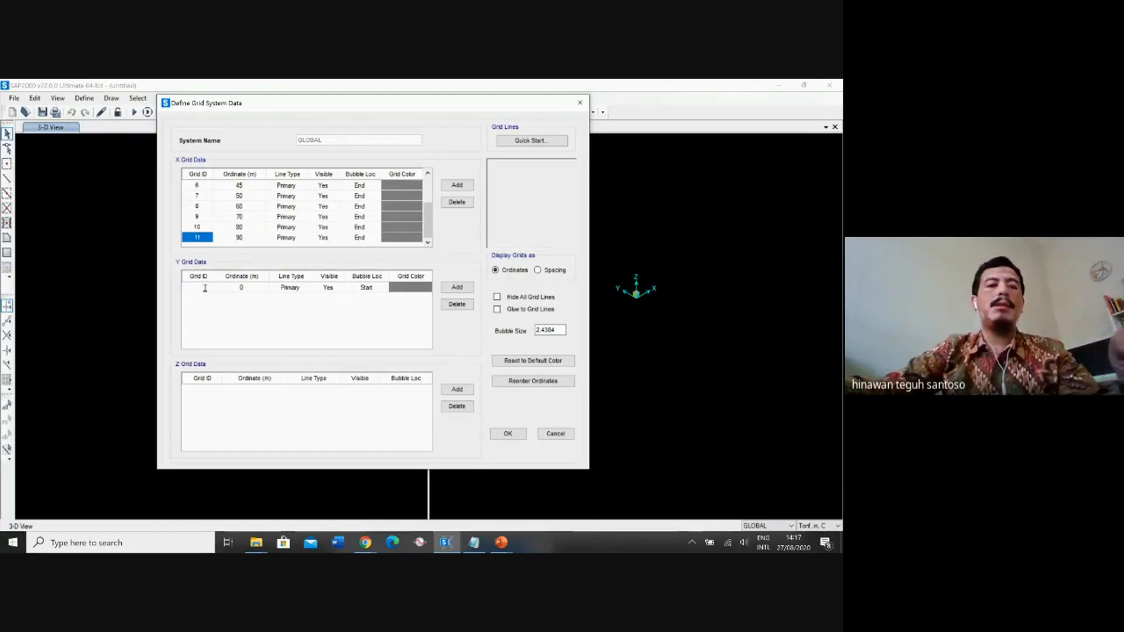
pyautogui.write('A')
pyautogui.click(255, 291)
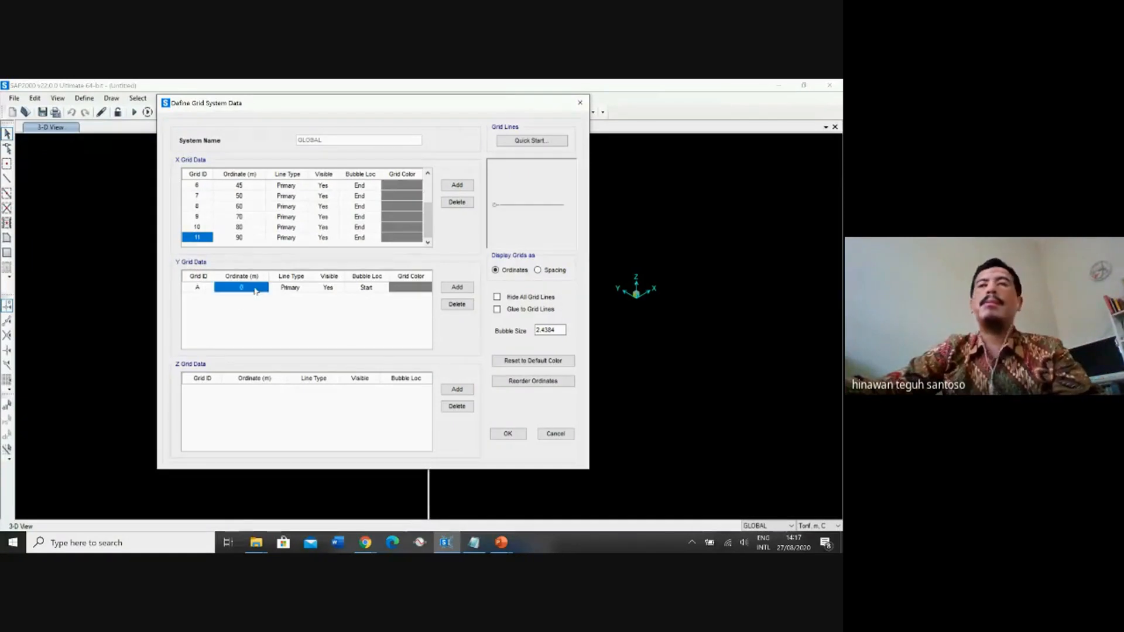
pyautogui.press('BackSpace')
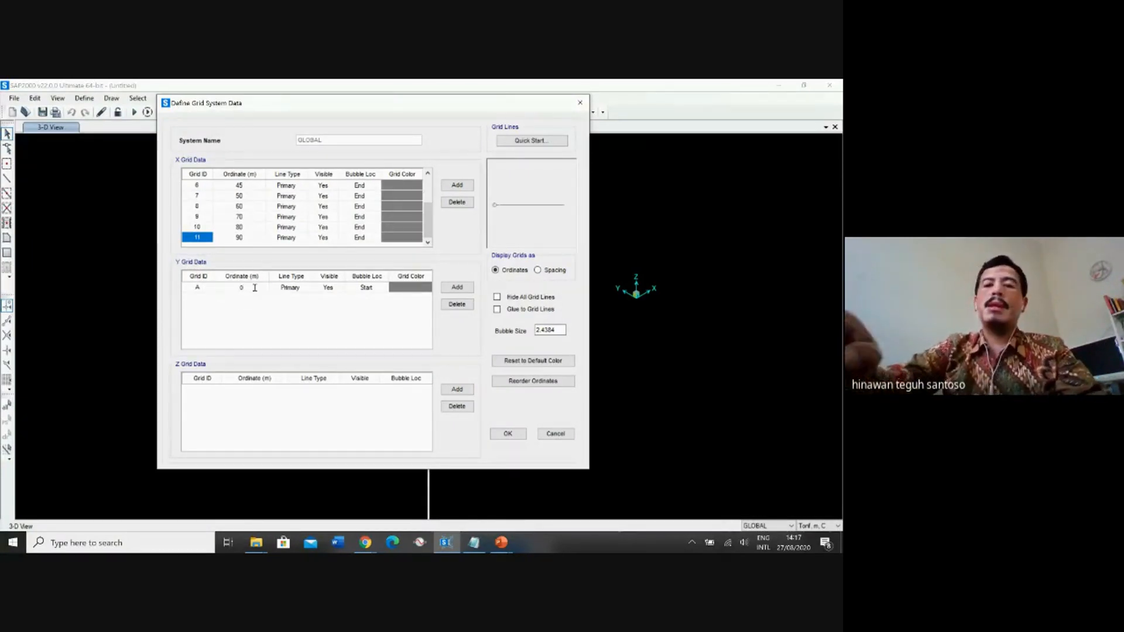
pyautogui.write('-2.5')
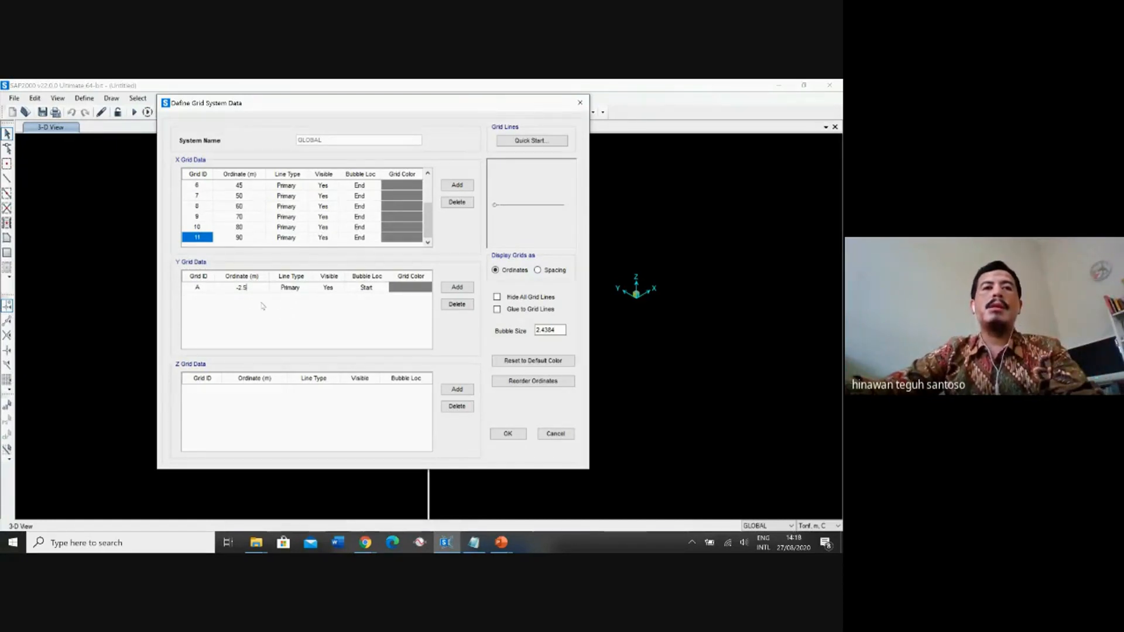
# Add Y grid lines B at 0 m, C at 3.33 m and D at 6.66 m.
pyautogui.click(462, 287)
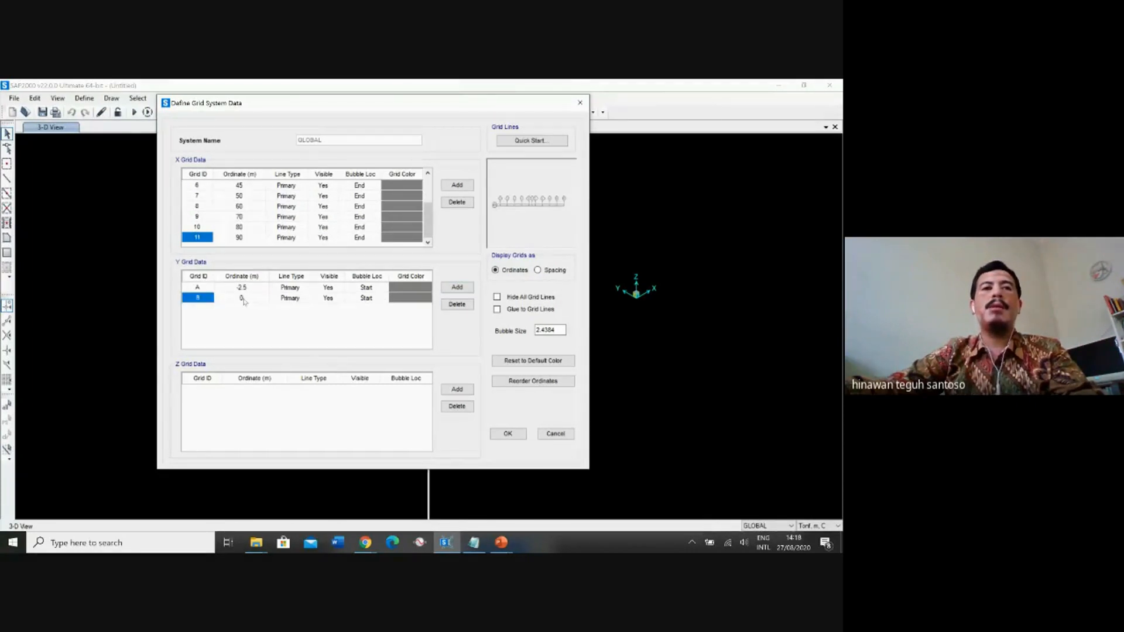
pyautogui.click(457, 287)
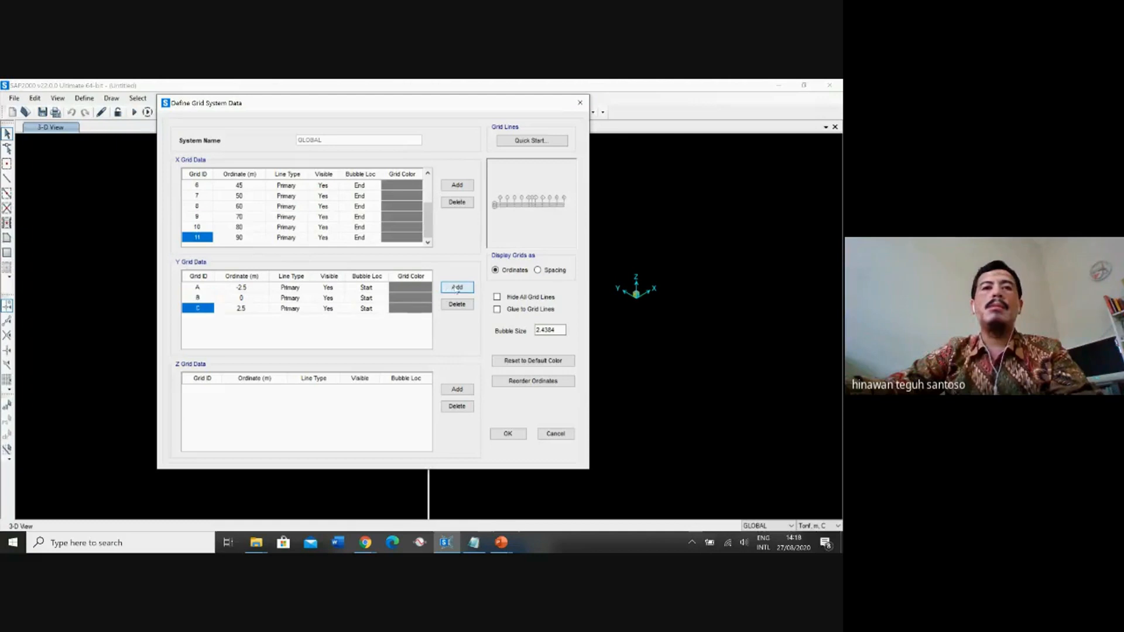
pyautogui.click(244, 309)
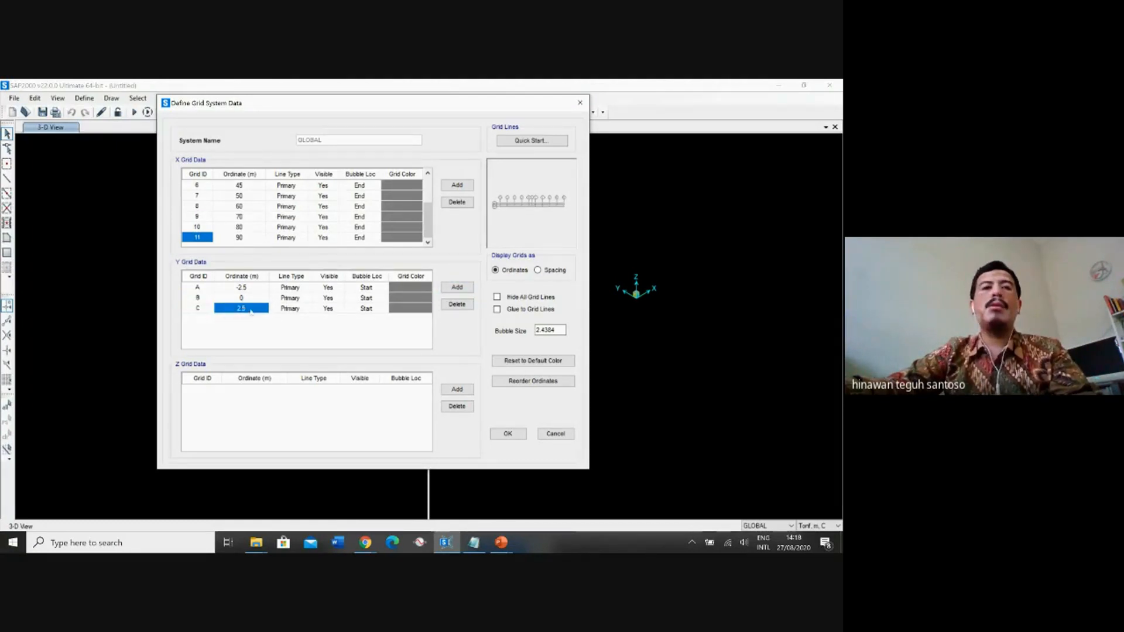
pyautogui.write('3')
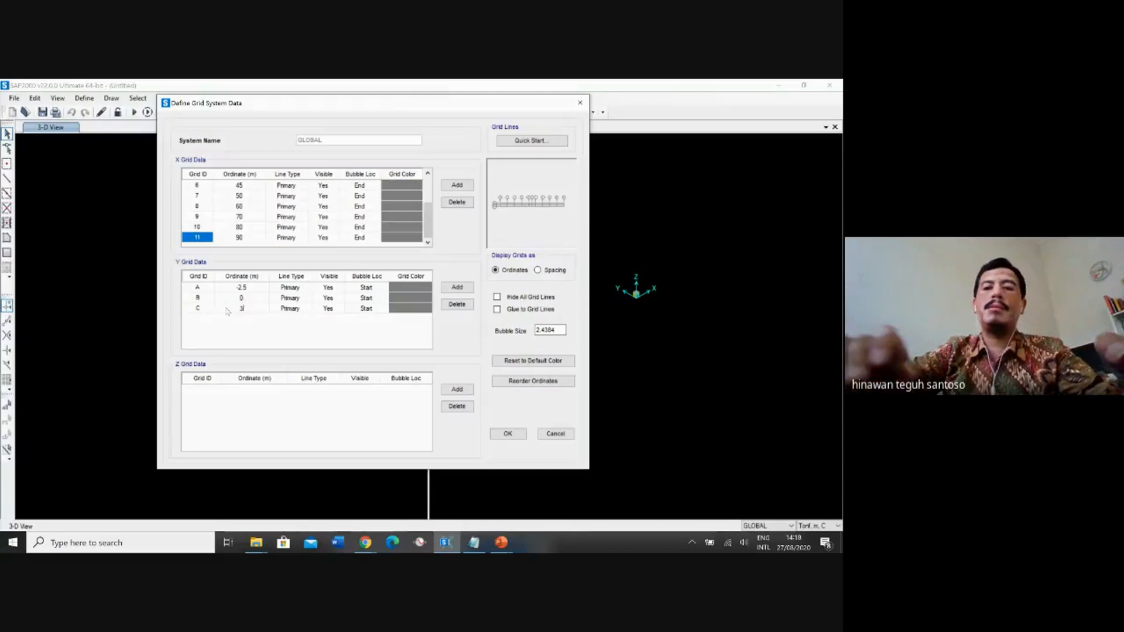
pyautogui.write('.33')
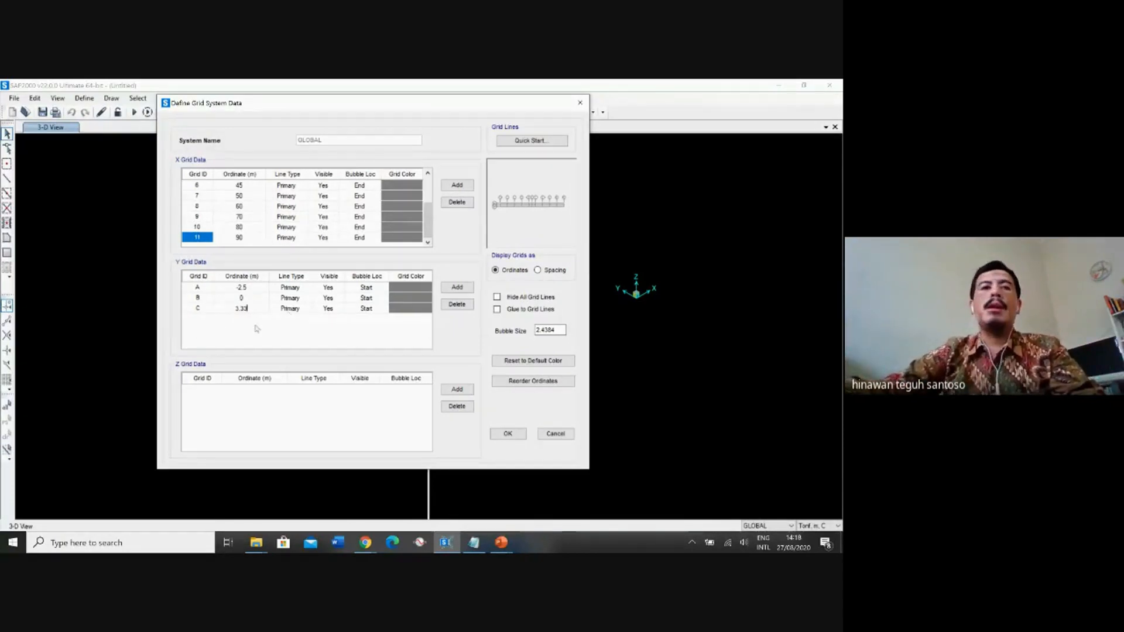
pyautogui.click(459, 289)
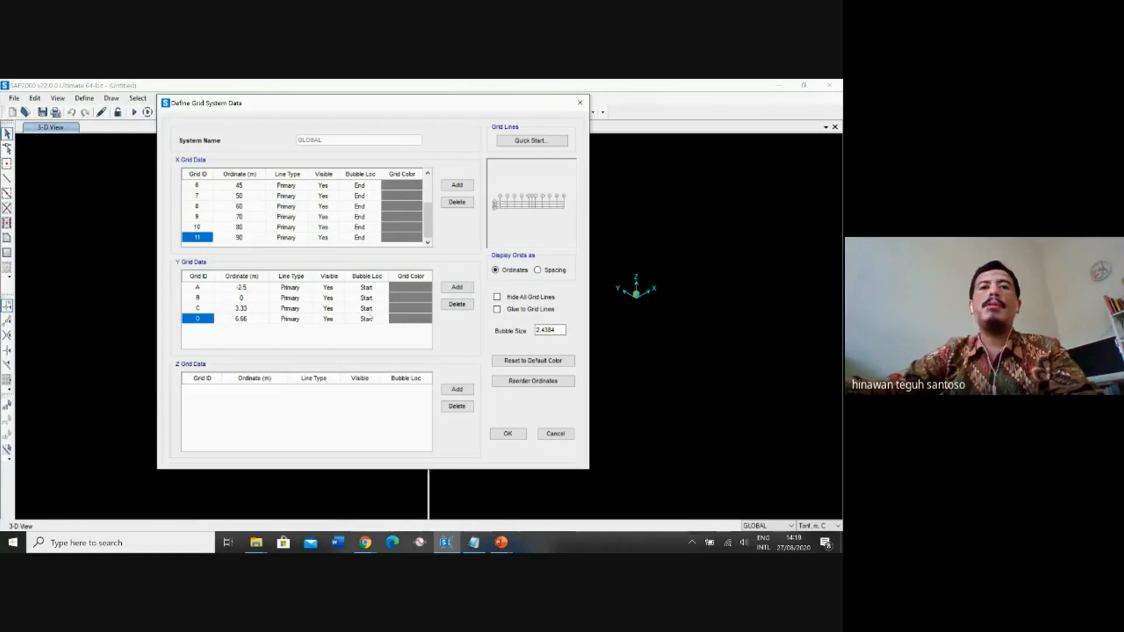
# Add Y grid line E and set its ordinate to 10 m.
pyautogui.click(457, 288)
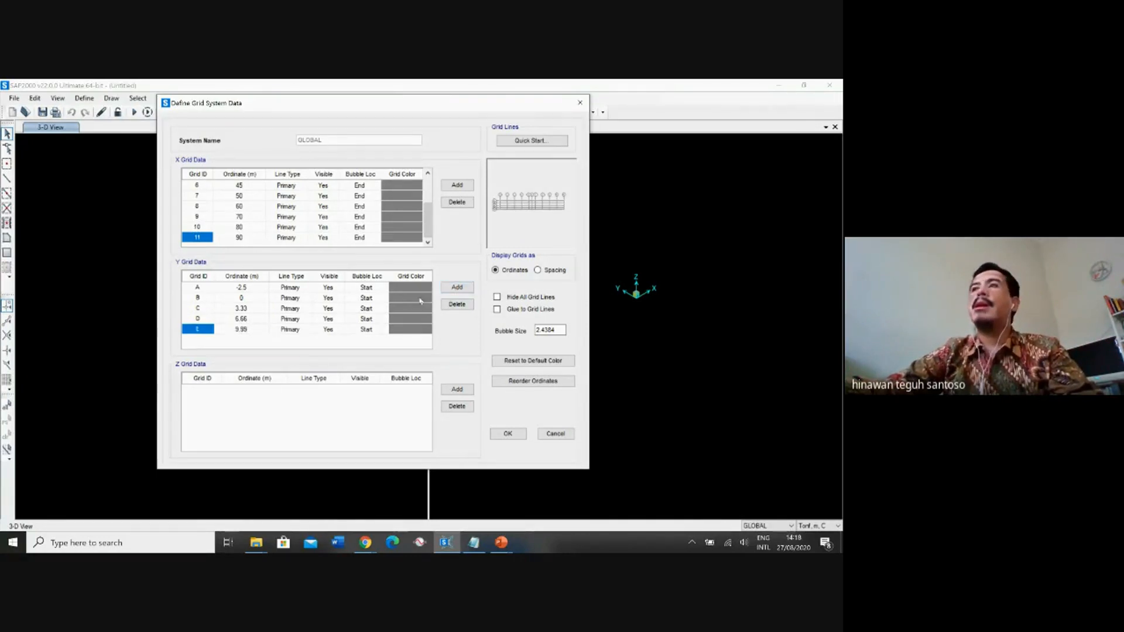
pyautogui.click(245, 330)
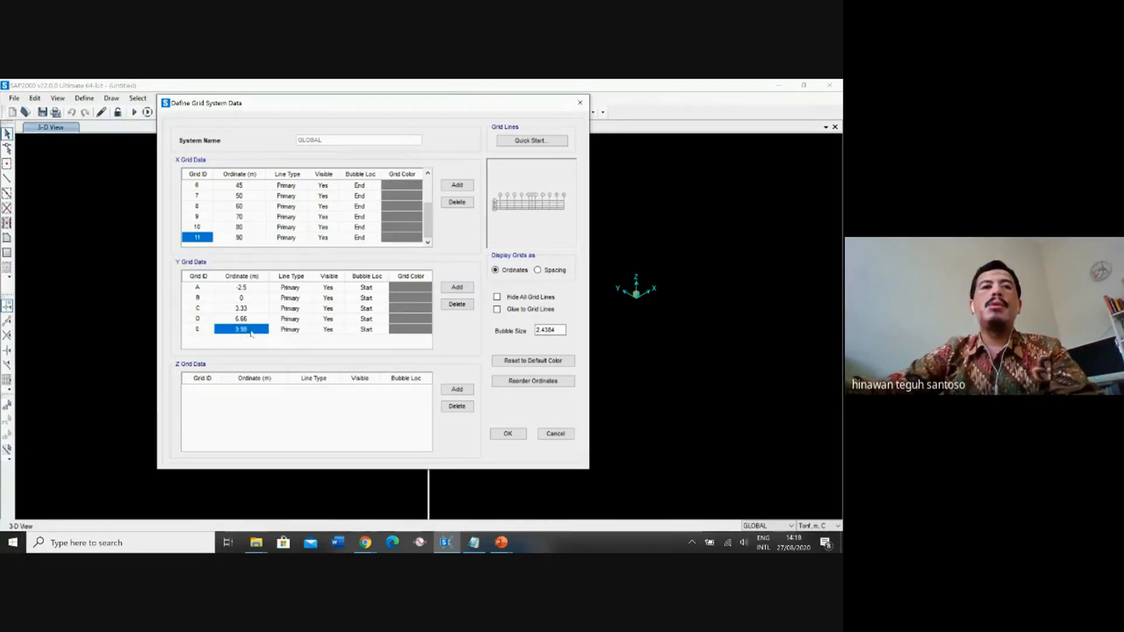
pyautogui.click(252, 331)
pyautogui.moveTo(252, 330); pyautogui.dragTo(218, 329)
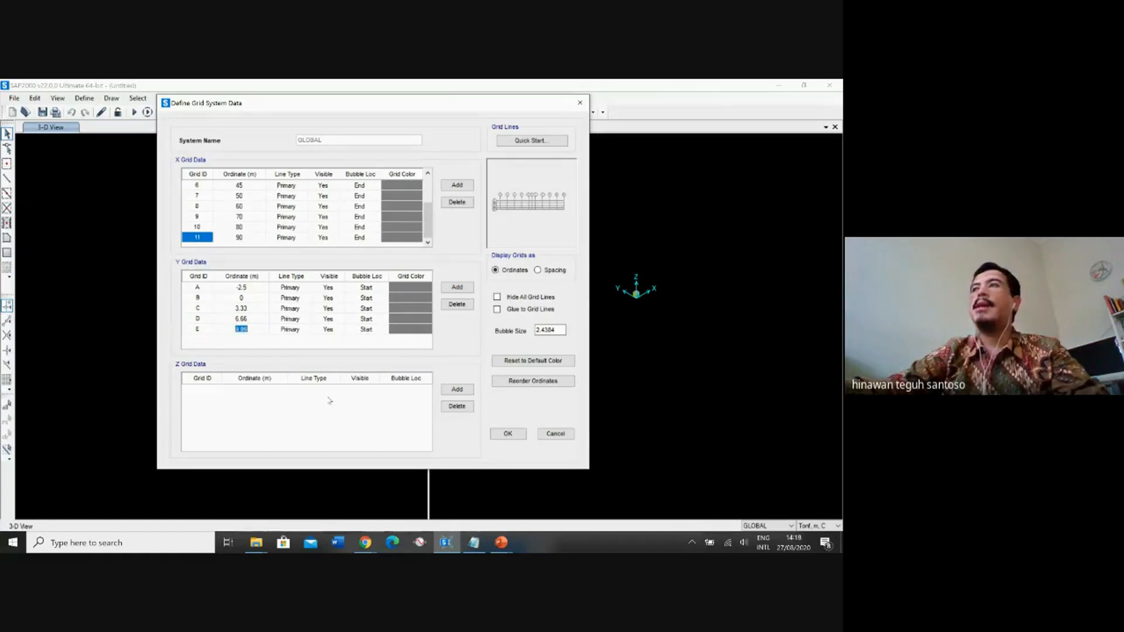
pyautogui.write('10')
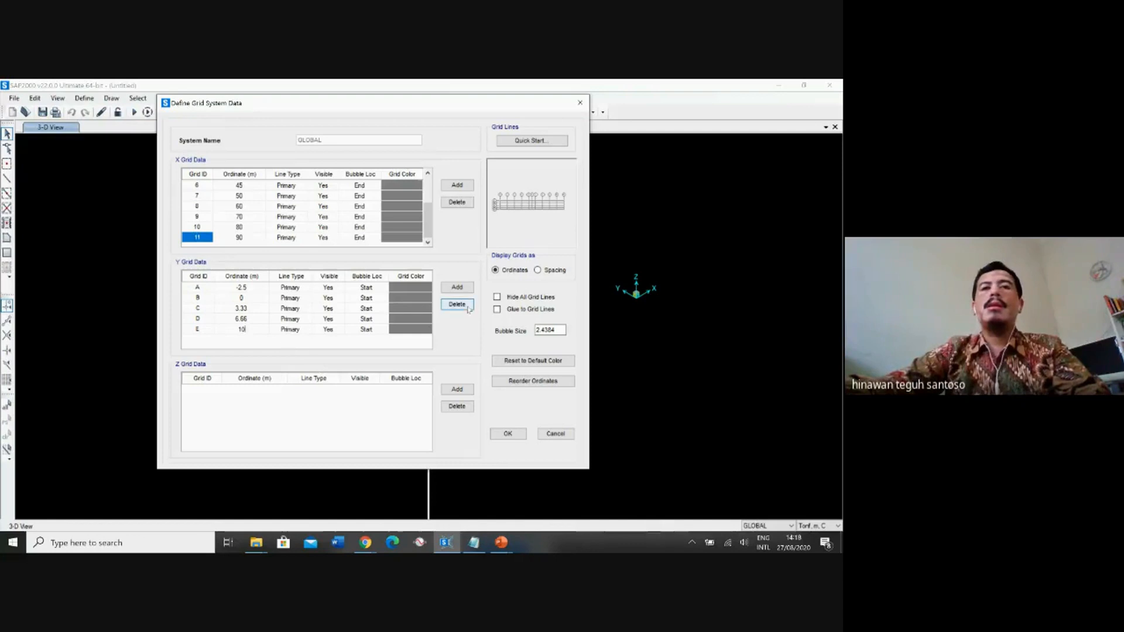
# Add Y grid line F and set its ordinate to 12.5 m.
pyautogui.click(458, 286)
pyautogui.click(249, 341)
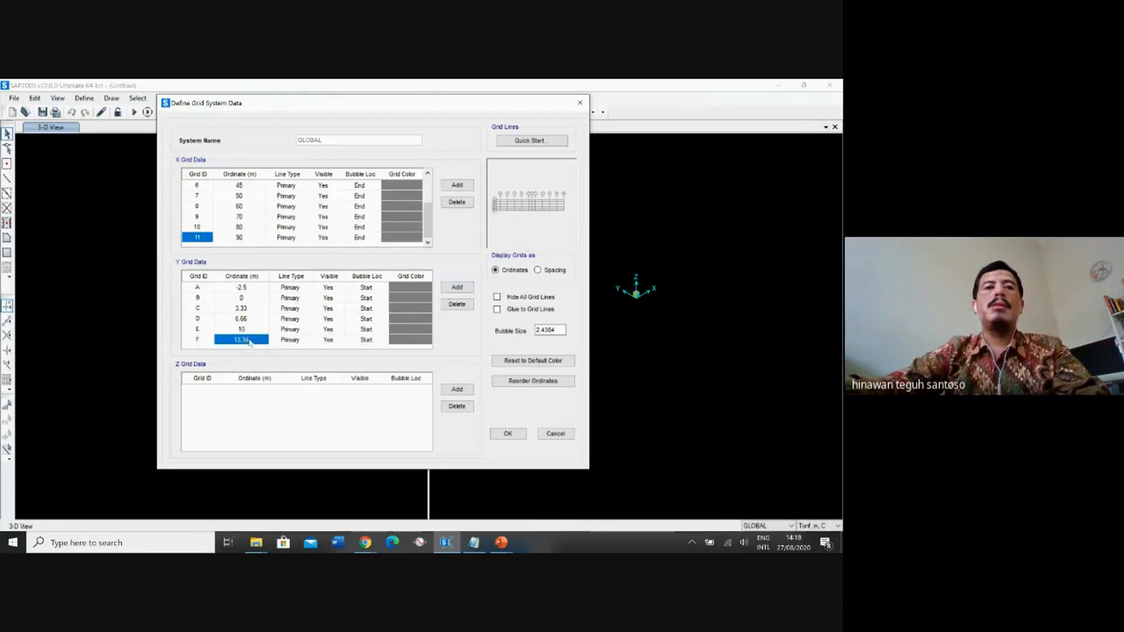
pyautogui.click(248, 340)
pyautogui.moveTo(250, 340); pyautogui.dragTo(227, 340)
pyautogui.write('12.5')
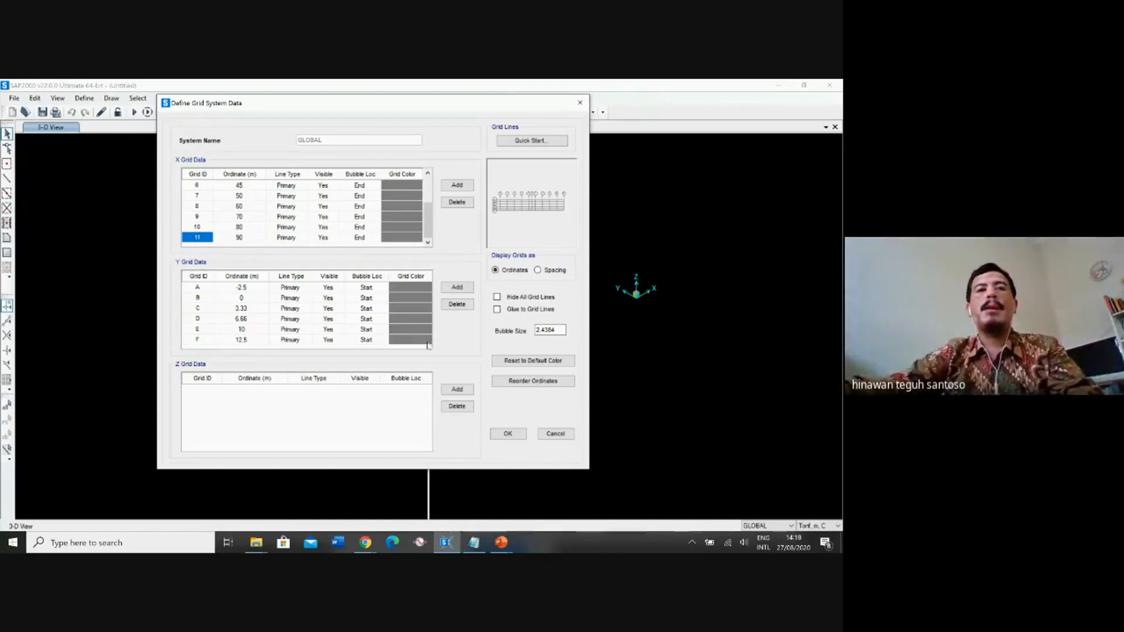
pyautogui.click(308, 321)
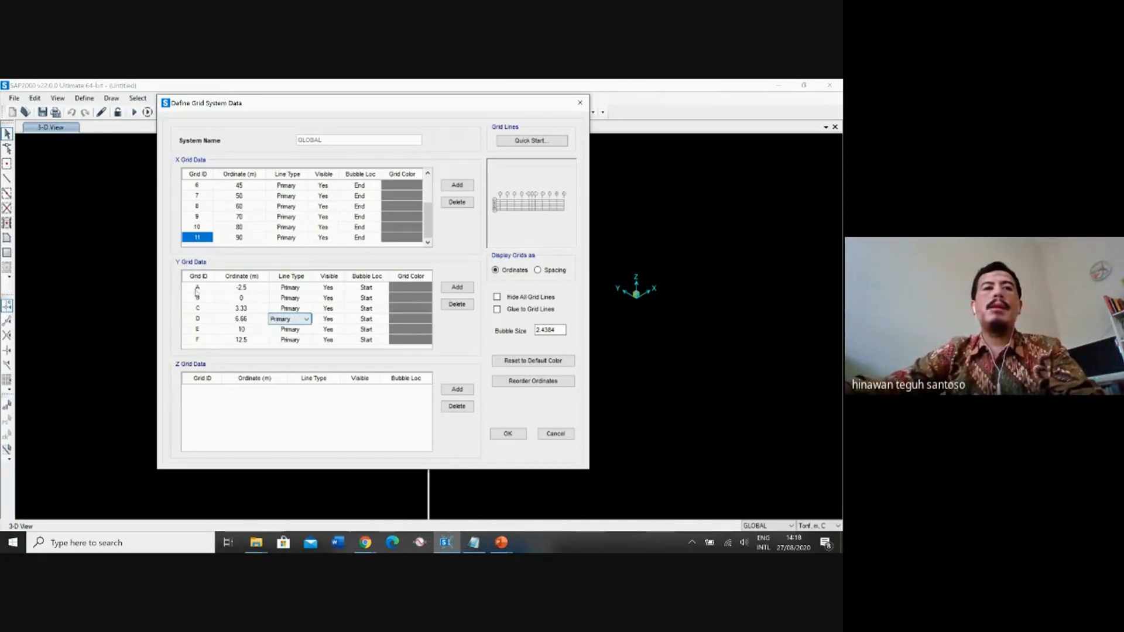
pyautogui.click(249, 329)
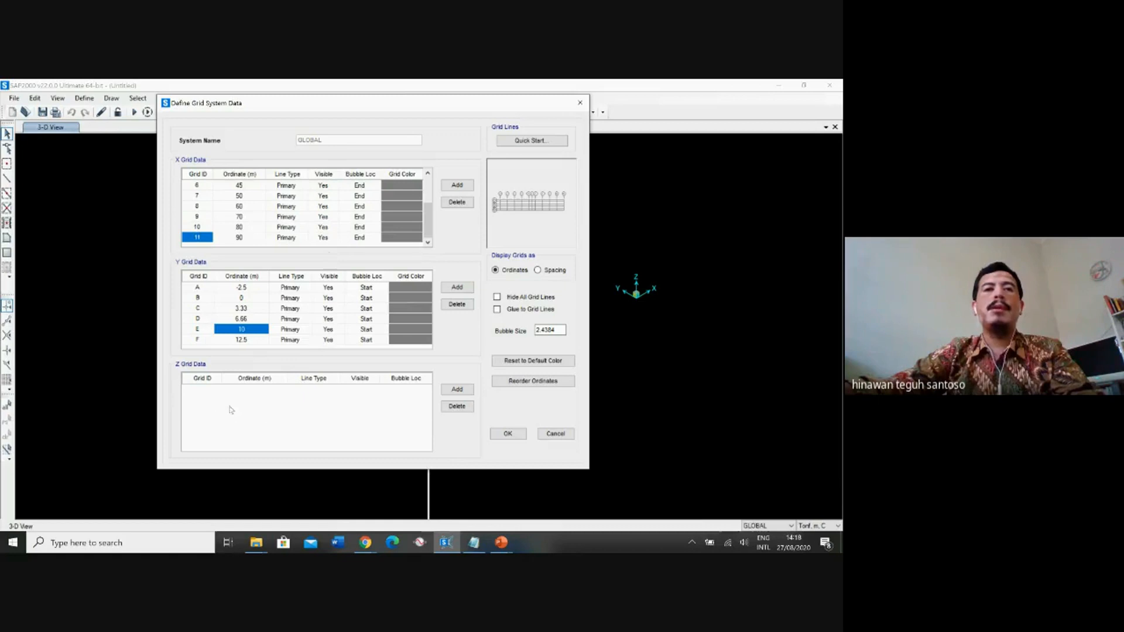
# Add the first Z grid line, label it a and set its ordinate to -43.88 m.
pyautogui.click(457, 390)
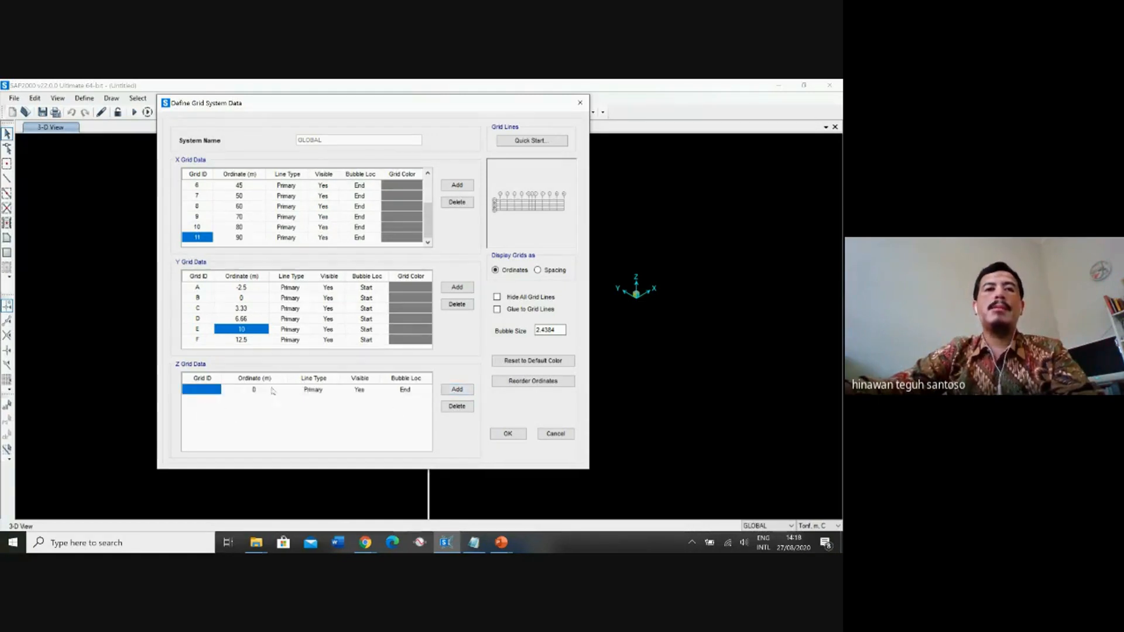
pyautogui.click(217, 391)
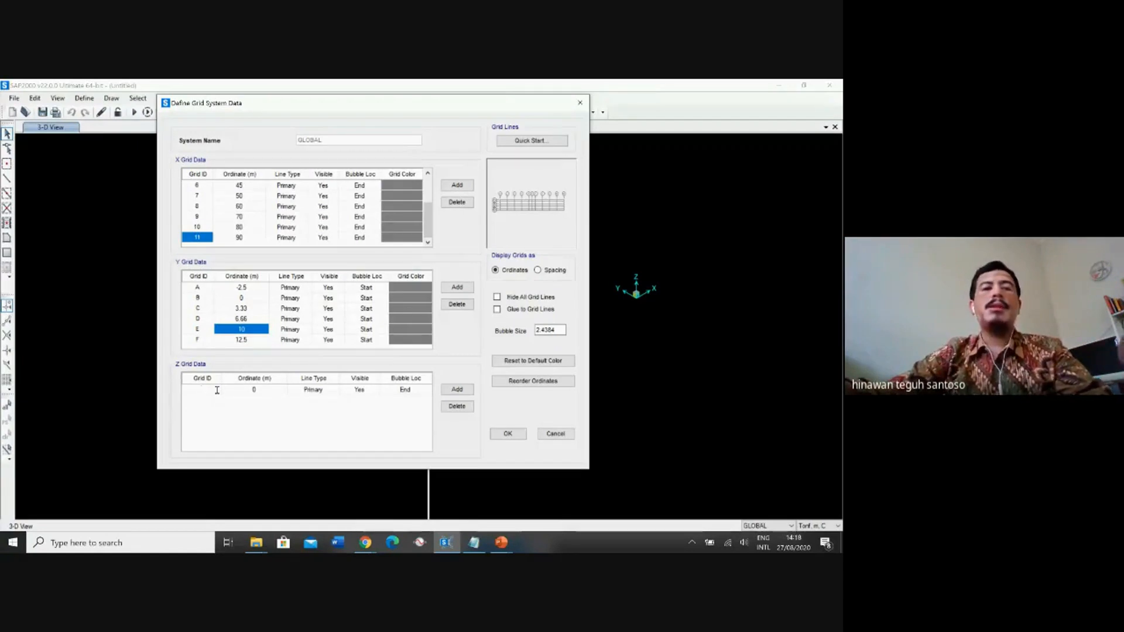
pyautogui.write('1')
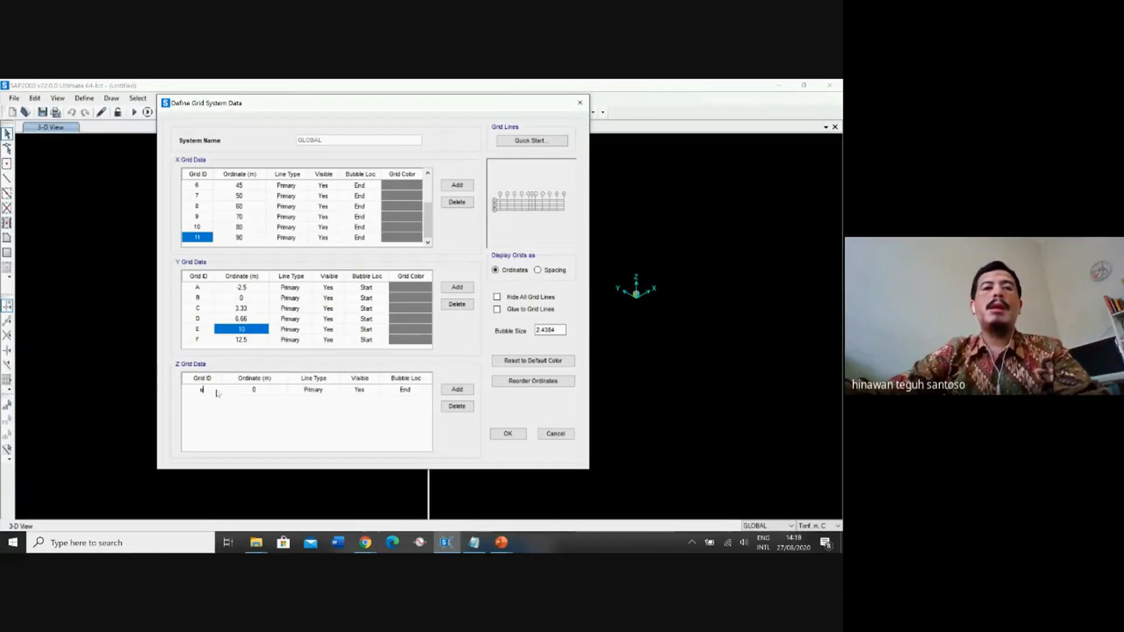
pyautogui.click(254, 390)
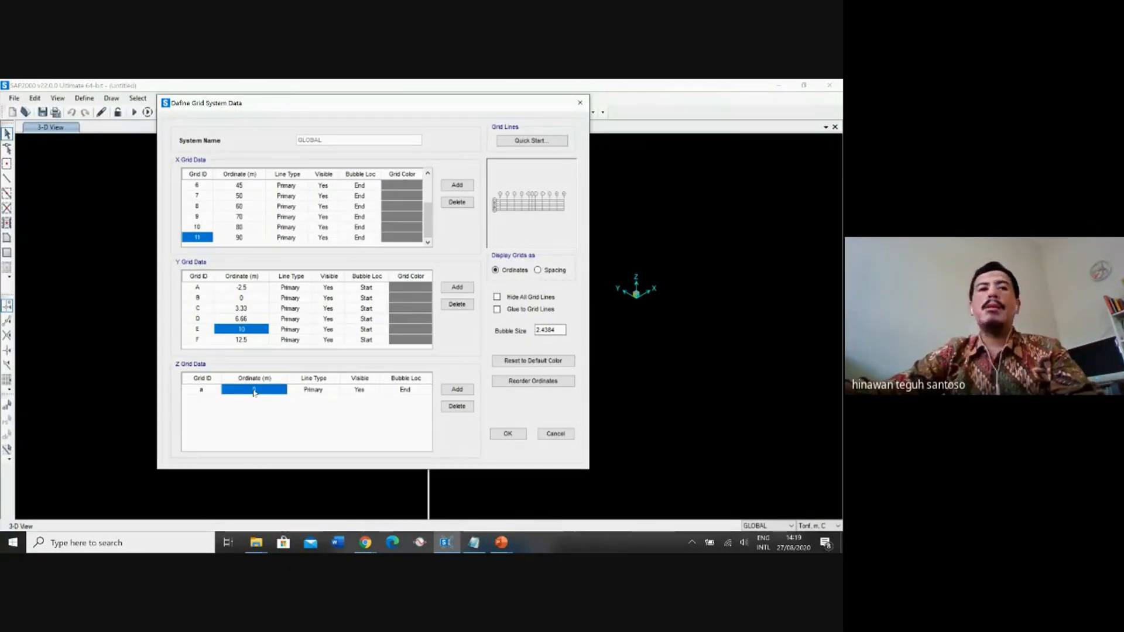
pyautogui.click(255, 391)
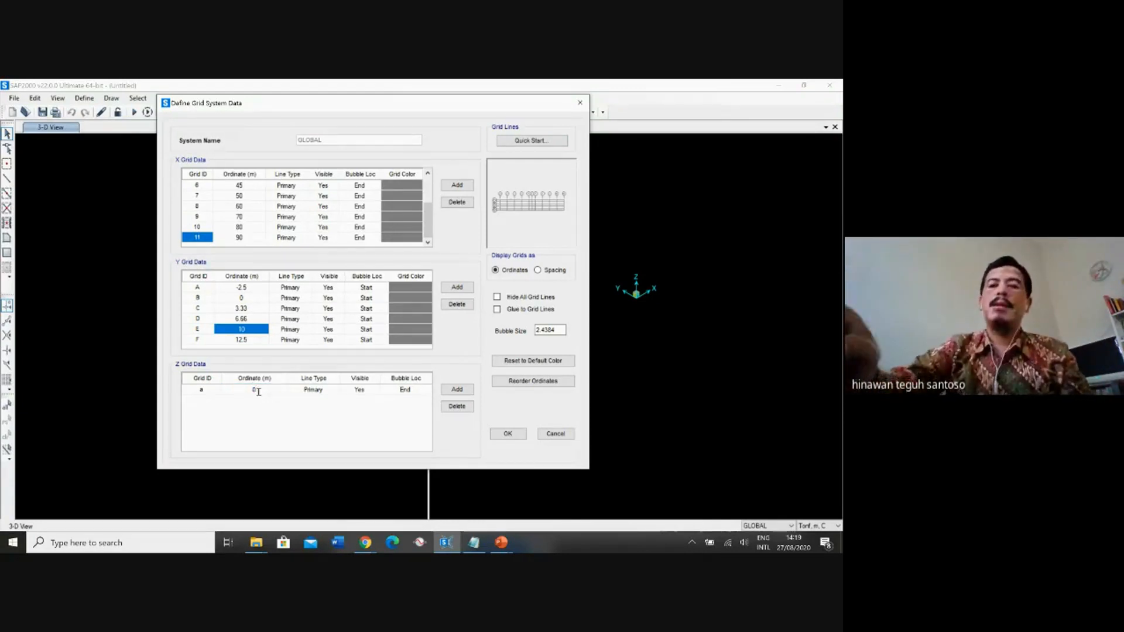
pyautogui.press('BackSpace')
pyautogui.write('-43')
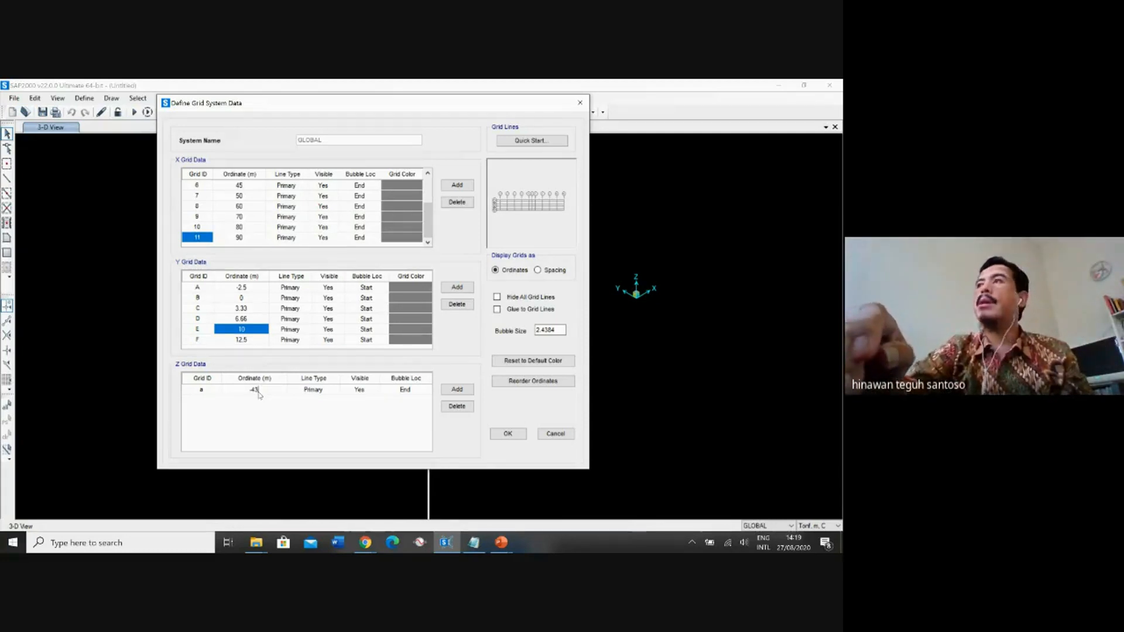
pyautogui.write('.88')
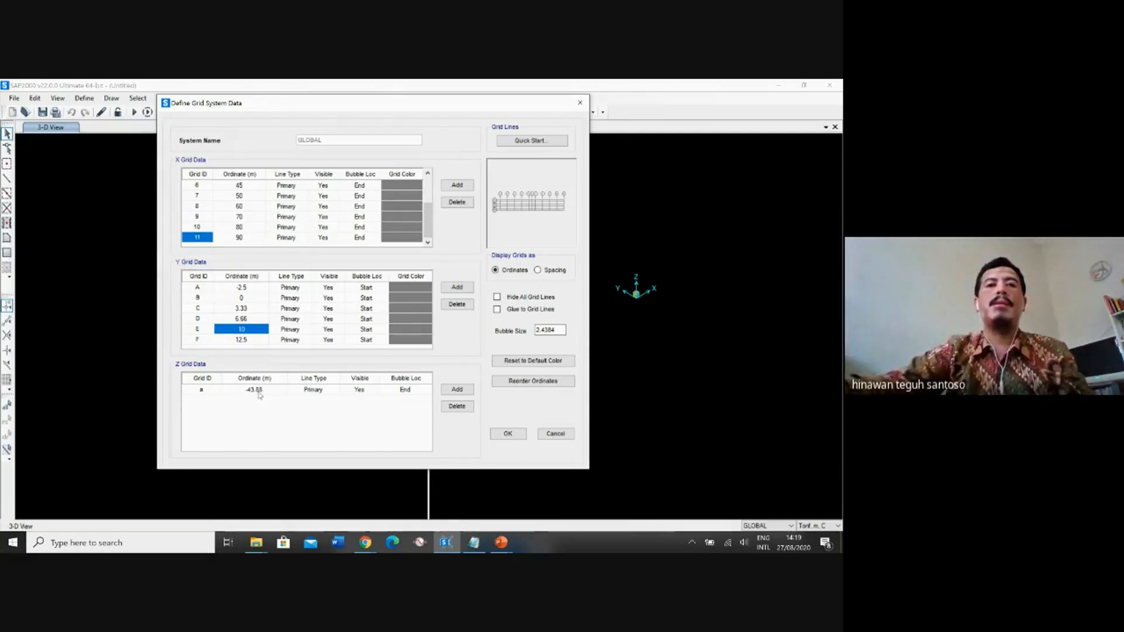
# Add Z grid line b and set its ordinate to -30.3 m.
pyautogui.click(458, 390)
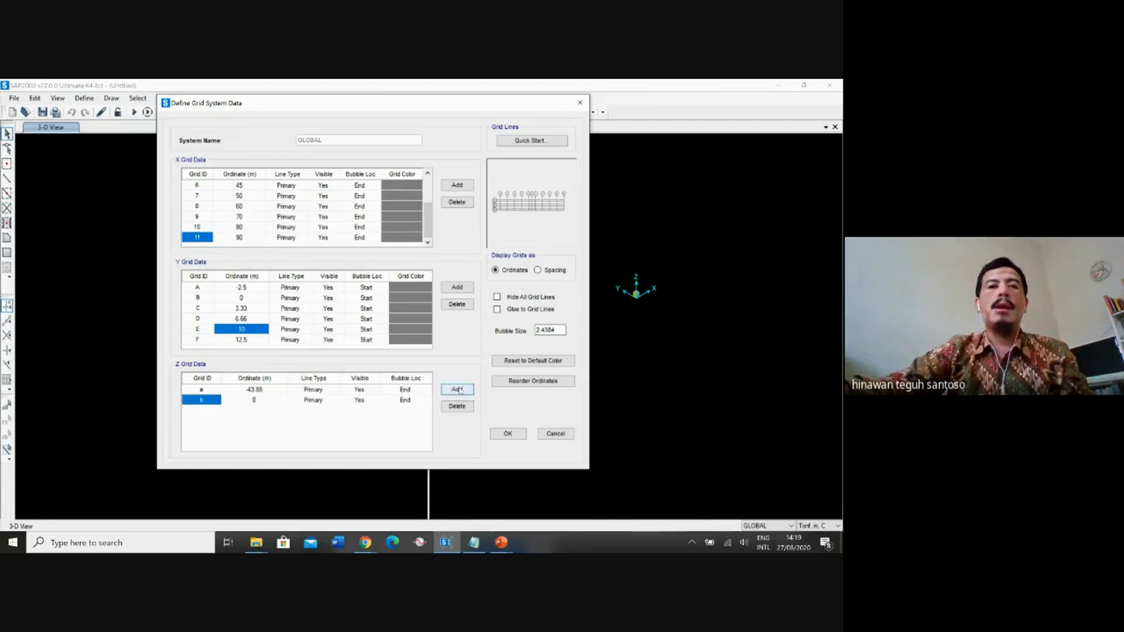
pyautogui.click(263, 404)
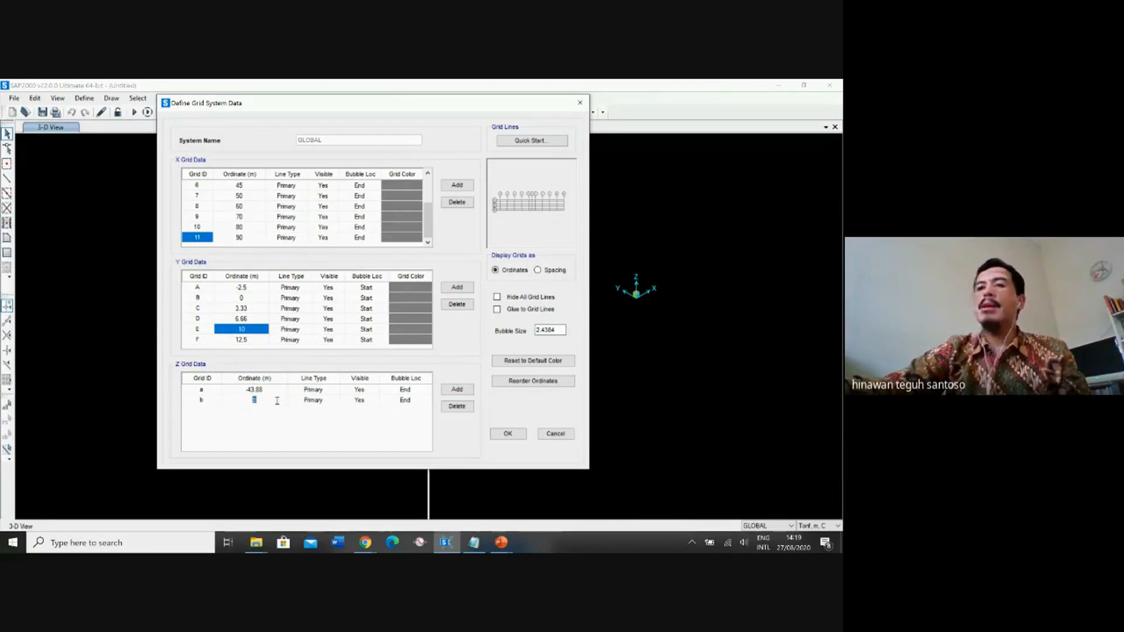
pyautogui.write('-30')
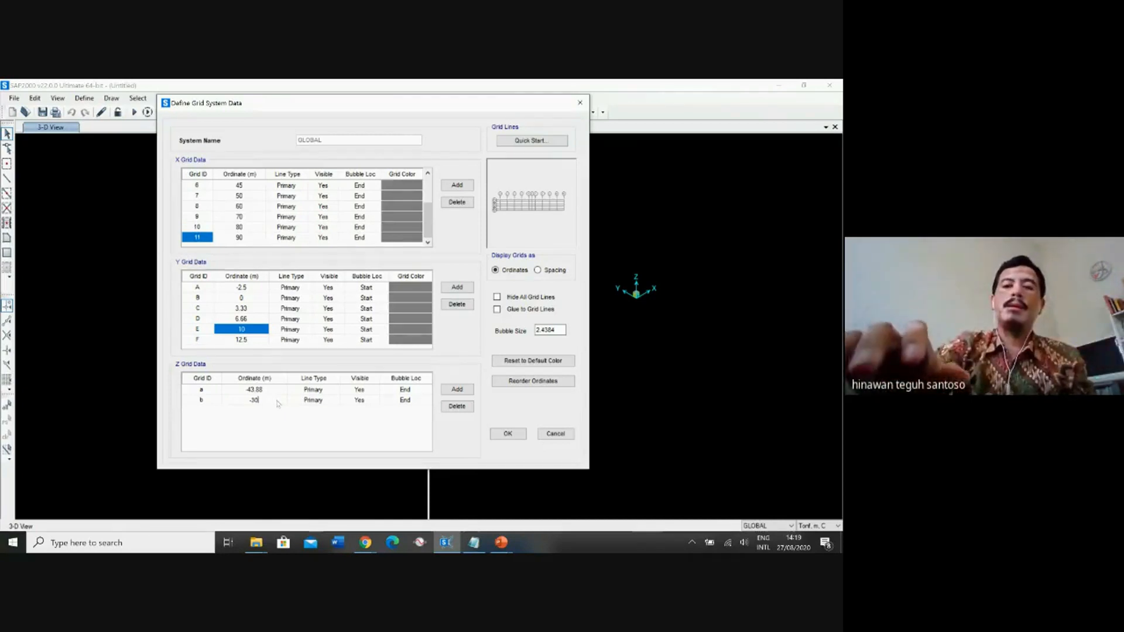
pyautogui.write('.3')
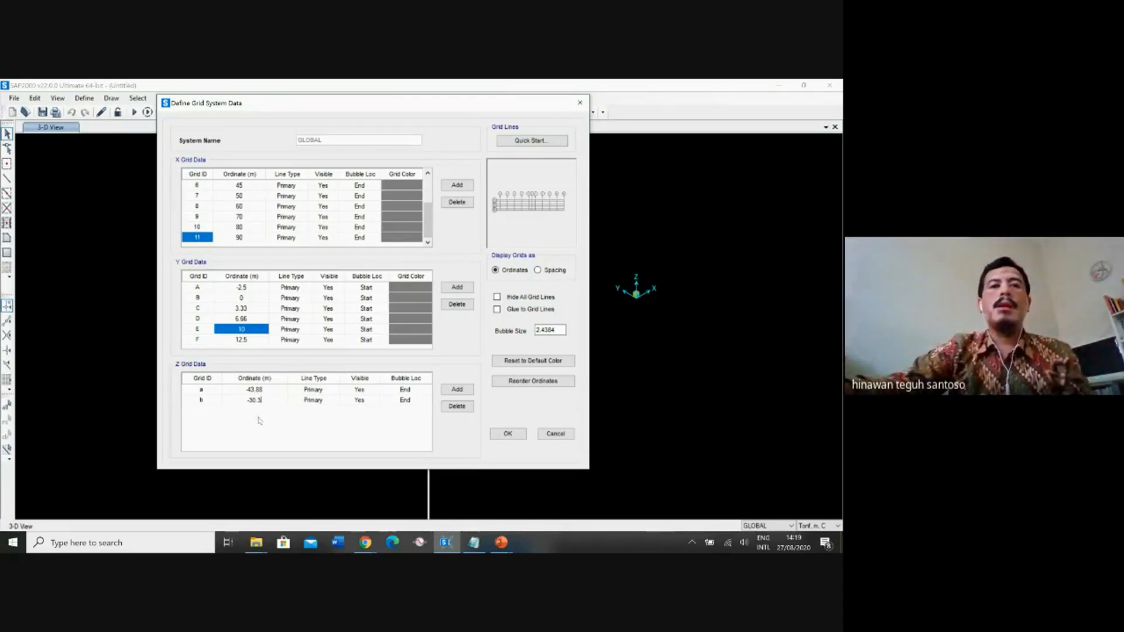
# Add Z grid line c and set its ordinate to -25.03 m.
pyautogui.click(457, 389)
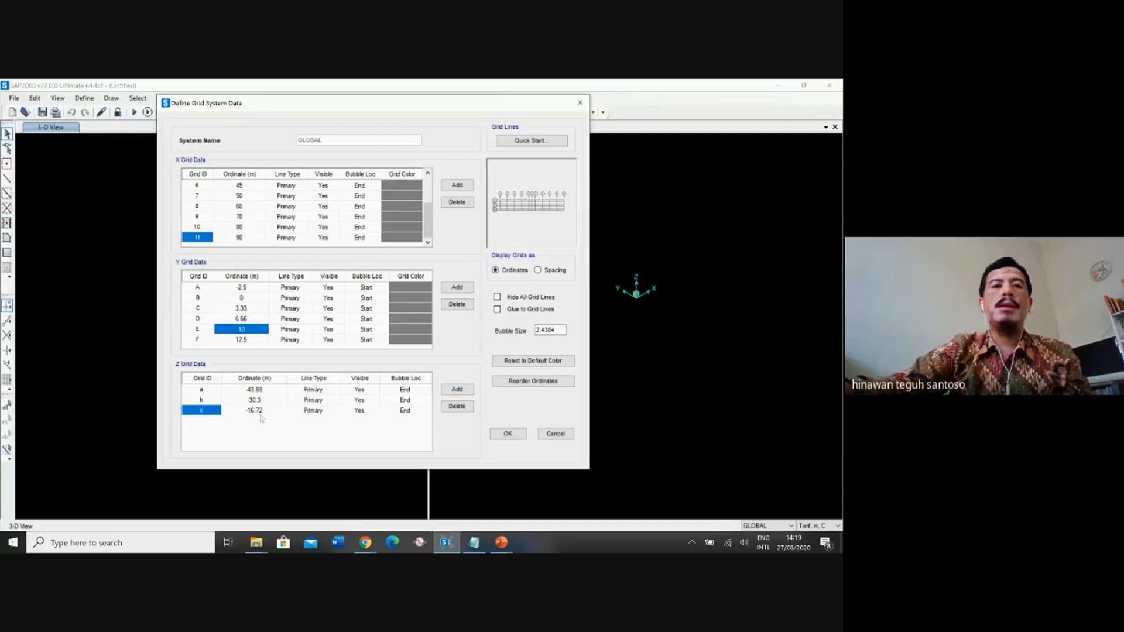
pyautogui.click(262, 413)
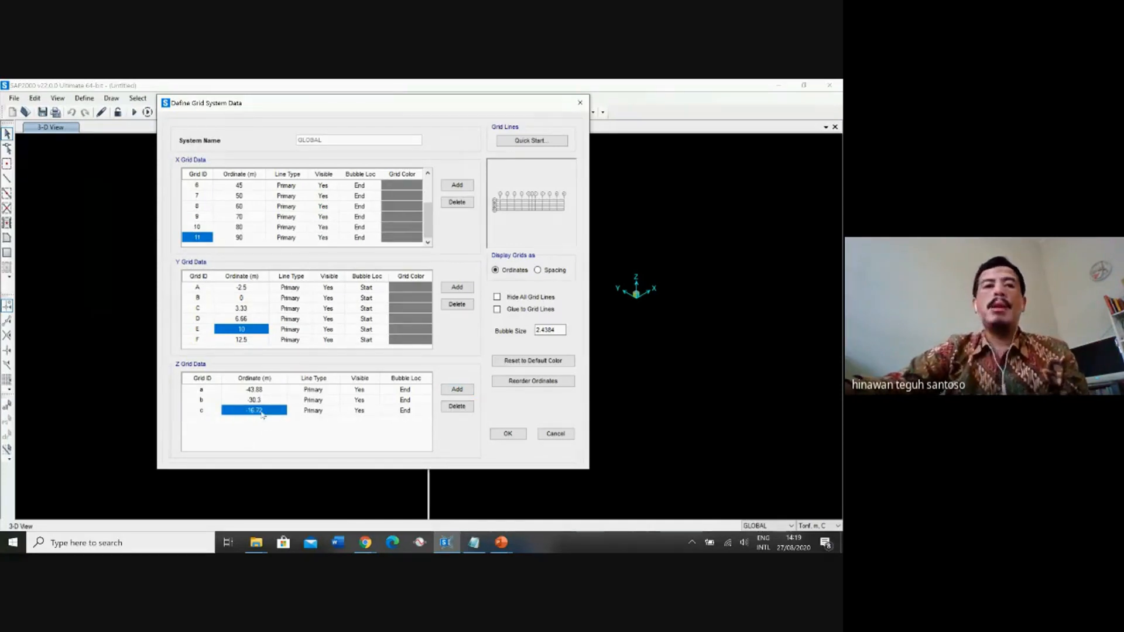
pyautogui.click(264, 412)
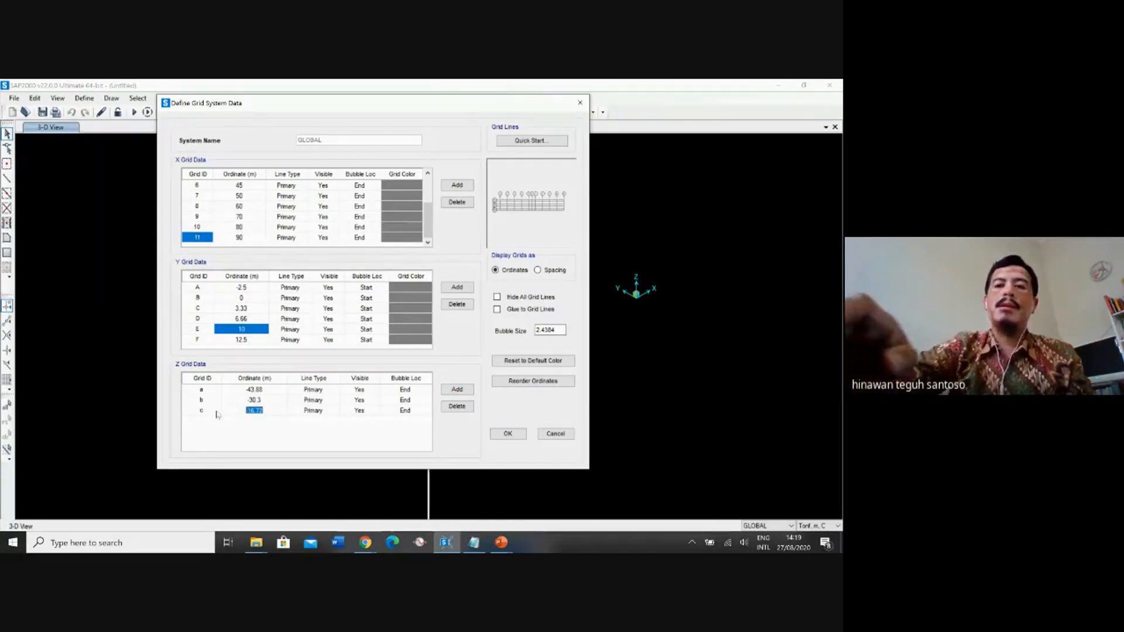
pyautogui.write('-25')
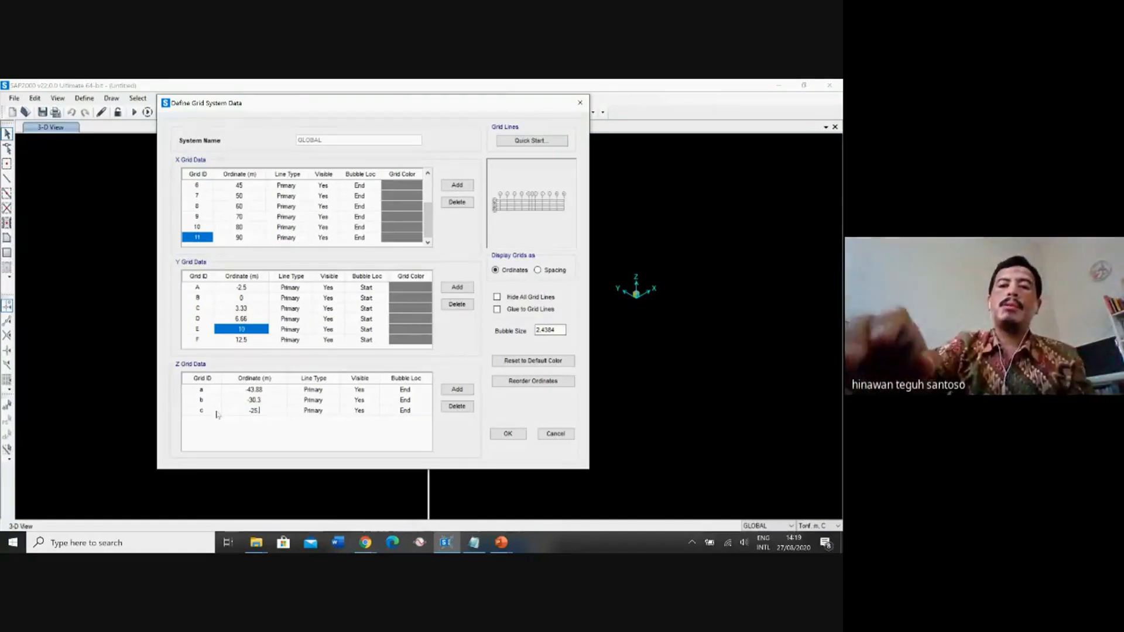
pyautogui.write('.03')
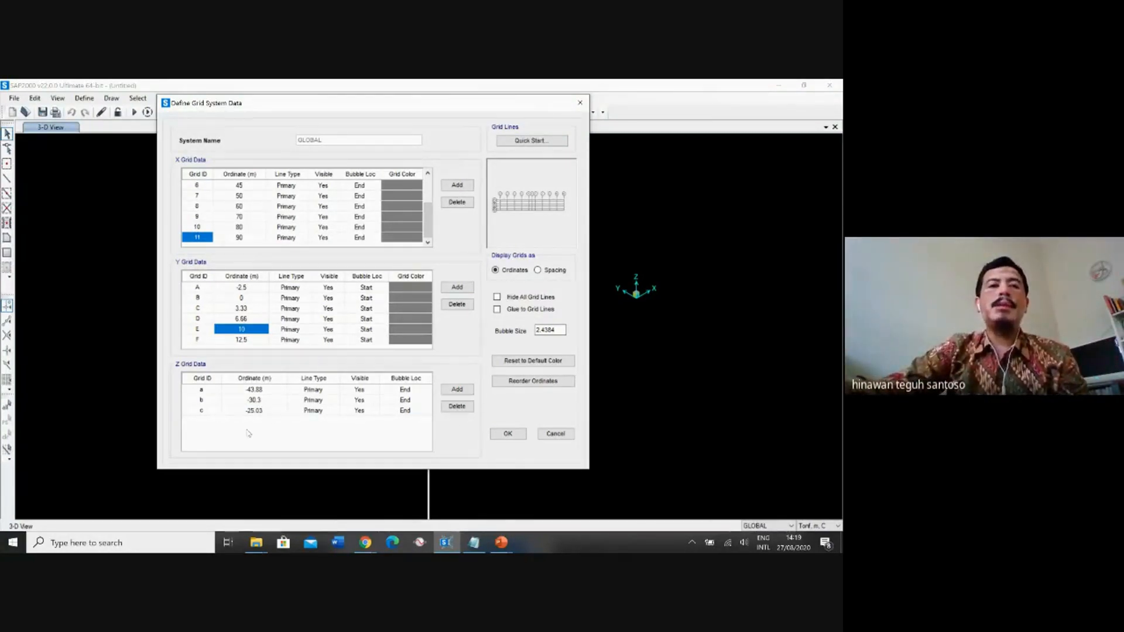
pyautogui.click(221, 412)
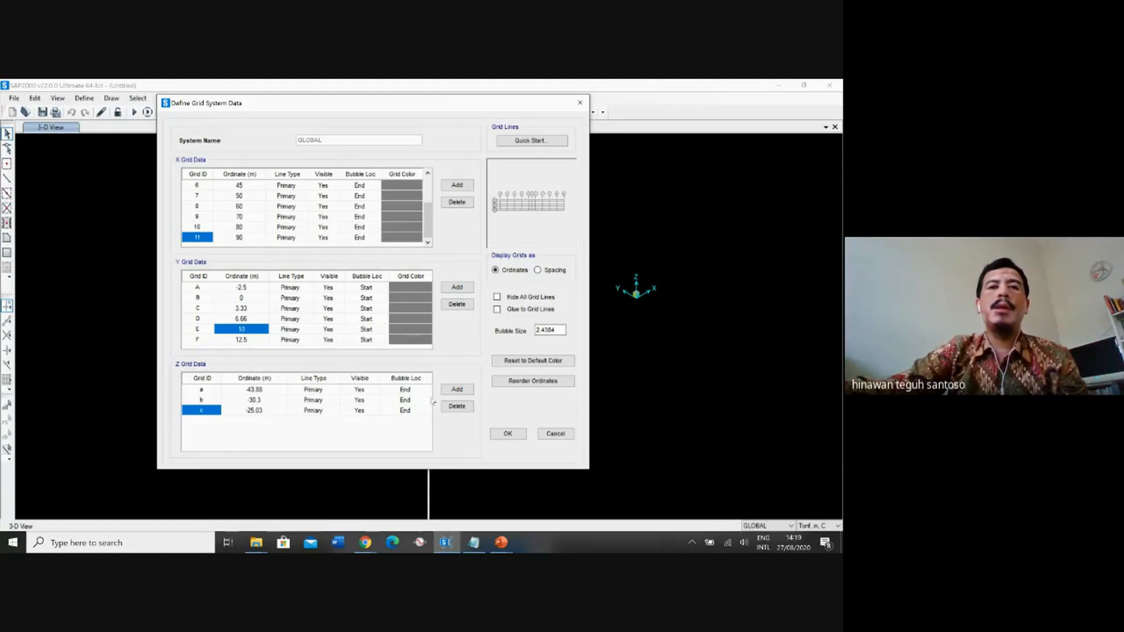
# Add Z grid line d and set its ordinate to -20.3 m.
pyautogui.click(457, 390)
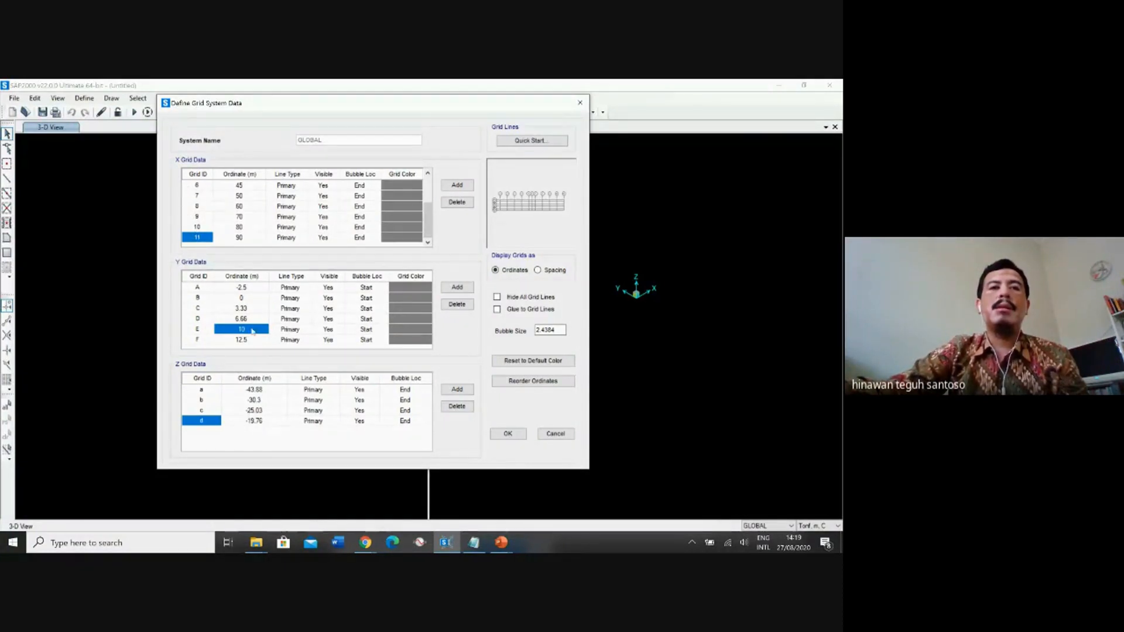
pyautogui.click(254, 422)
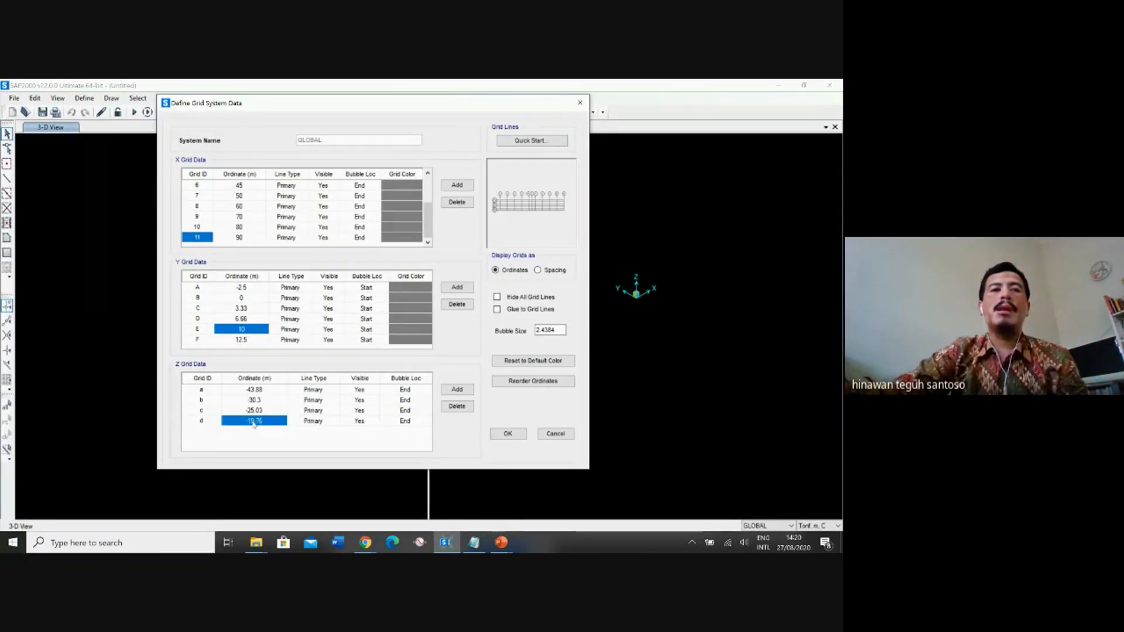
pyautogui.click(267, 422)
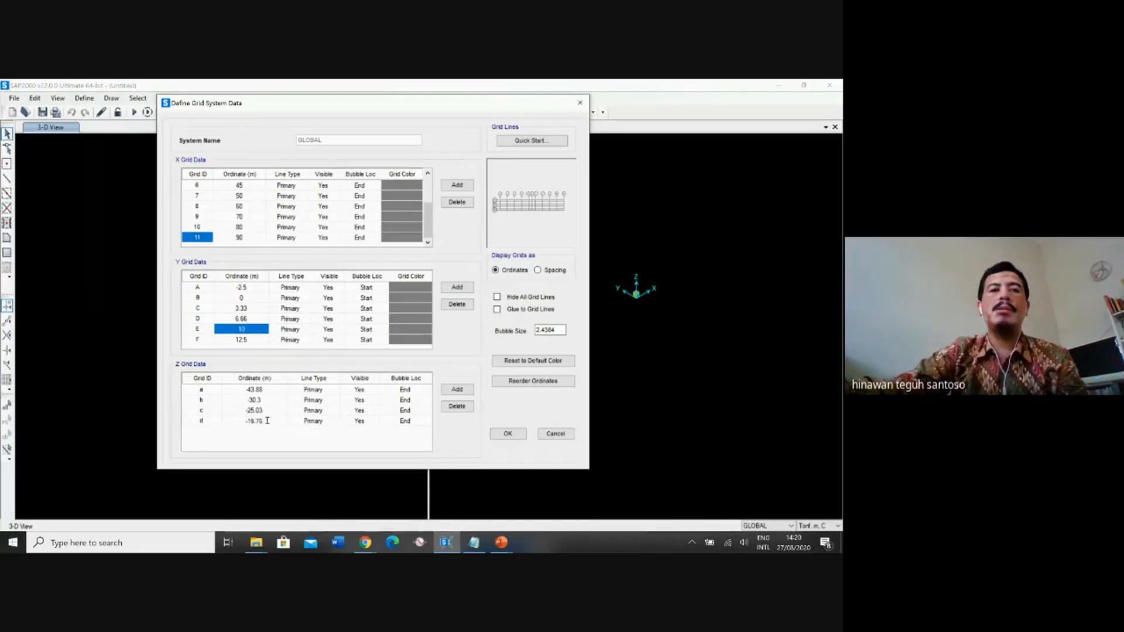
pyautogui.doubleClick(267, 421)
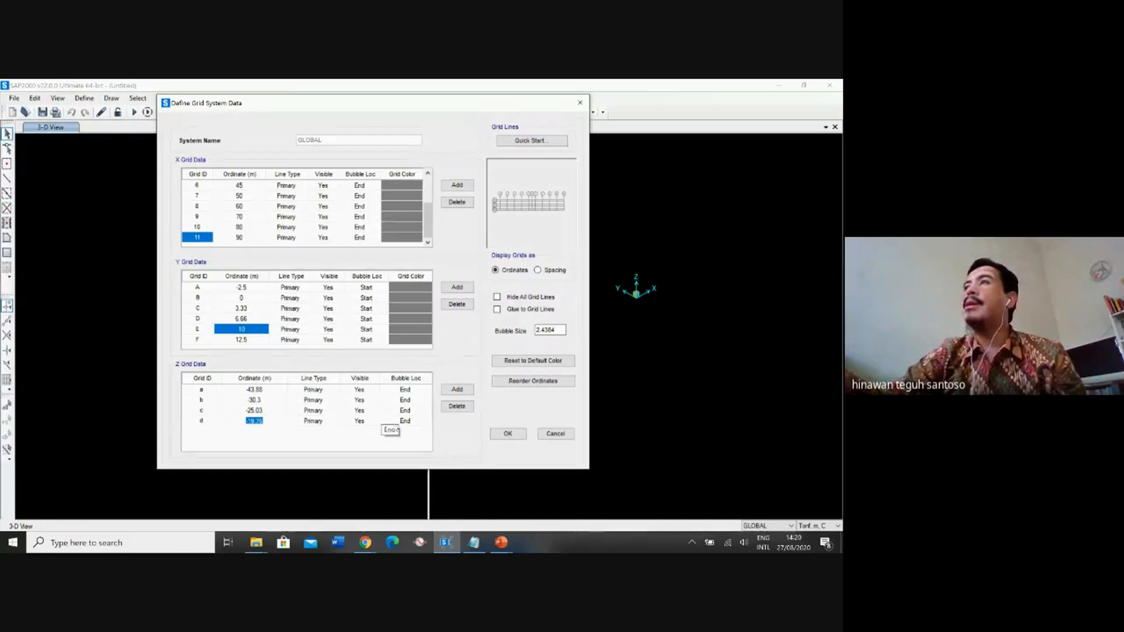
pyautogui.write('-2')
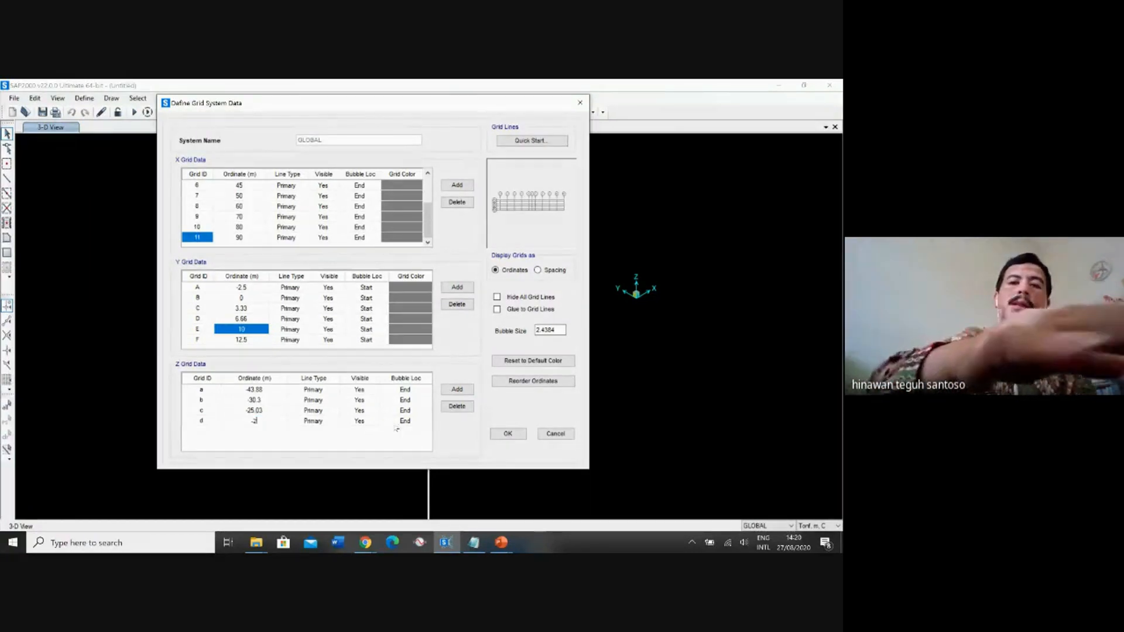
pyautogui.write('0.3')
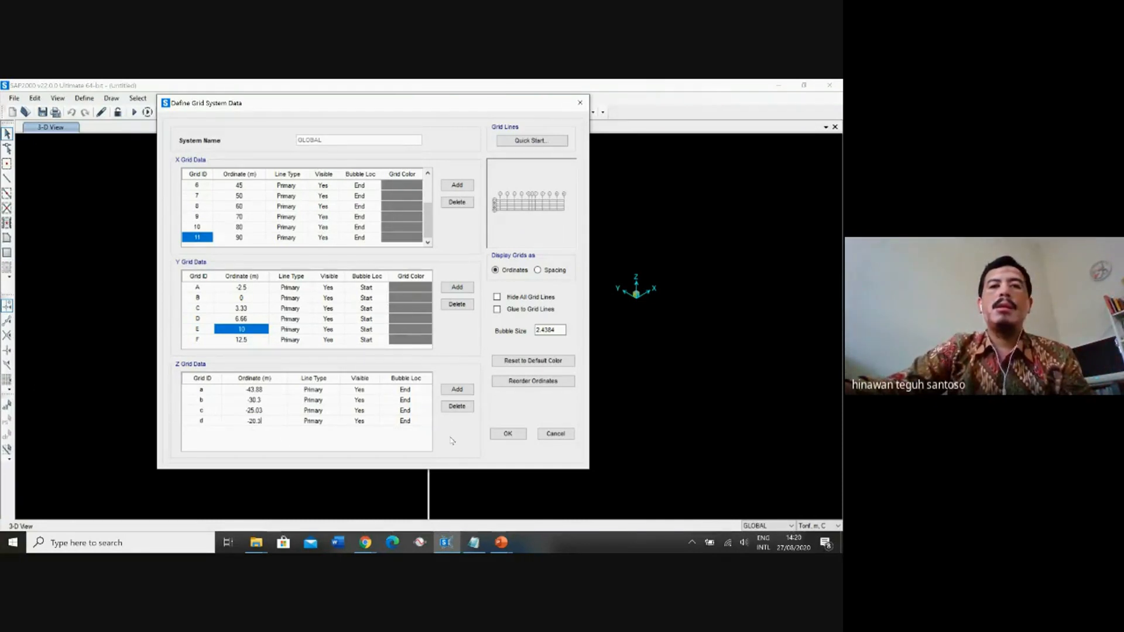
# Add Z grid line e and set its ordinate to -16.51 m.
pyautogui.click(457, 389)
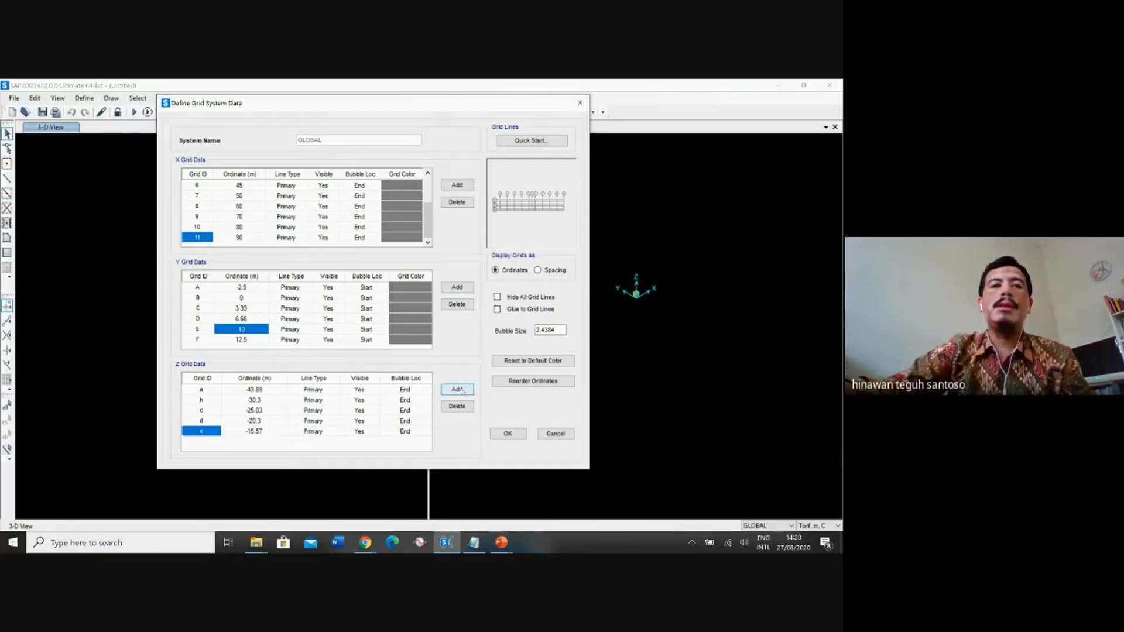
pyautogui.click(252, 431)
pyautogui.click(262, 430)
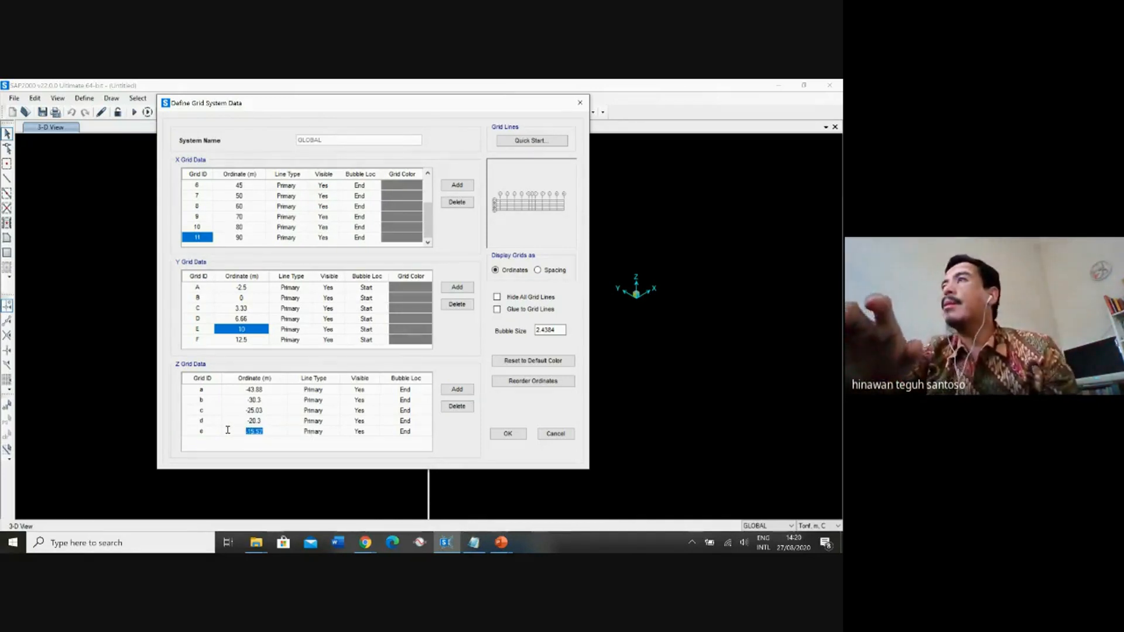
pyautogui.write('-16')
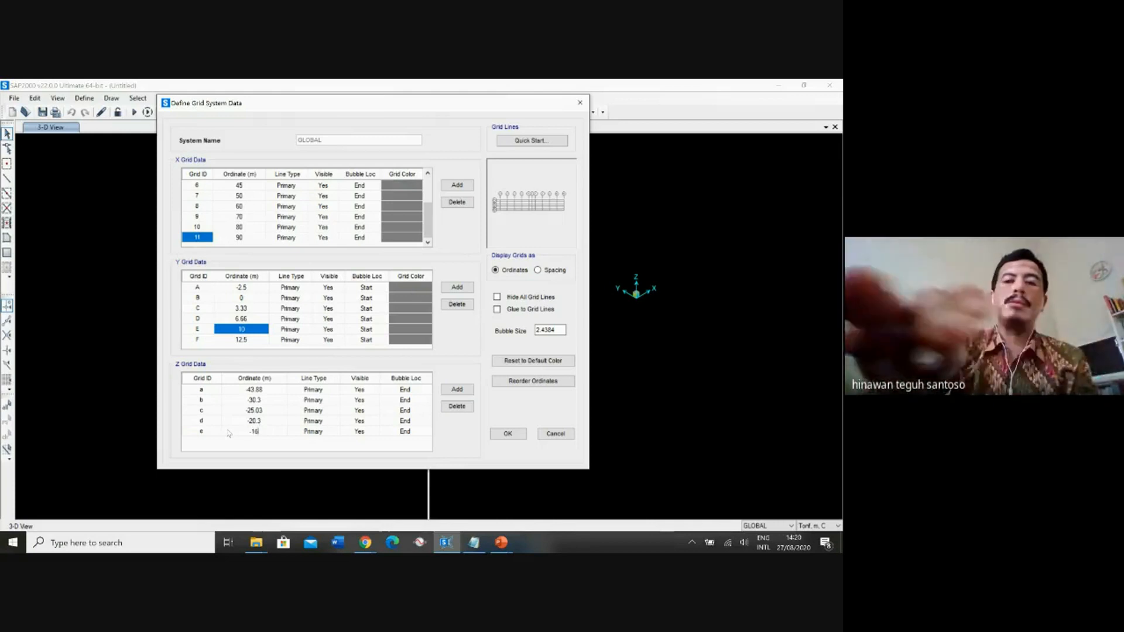
pyautogui.write('.51')
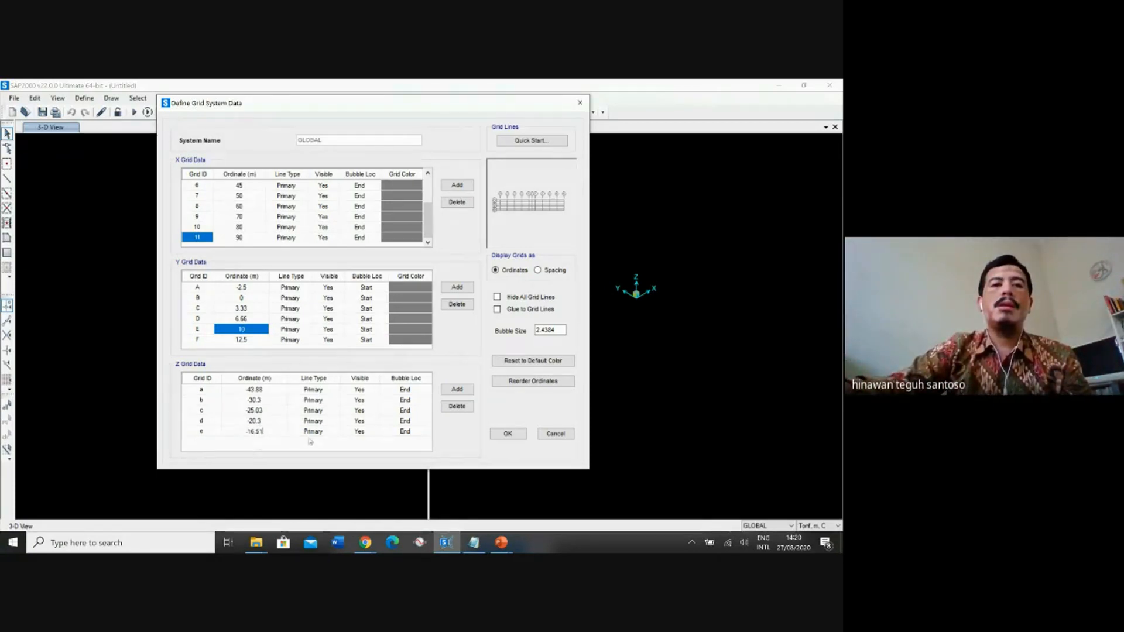
# Add Z grid line f and set its ordinate to -15.79 m.
pyautogui.click(458, 389)
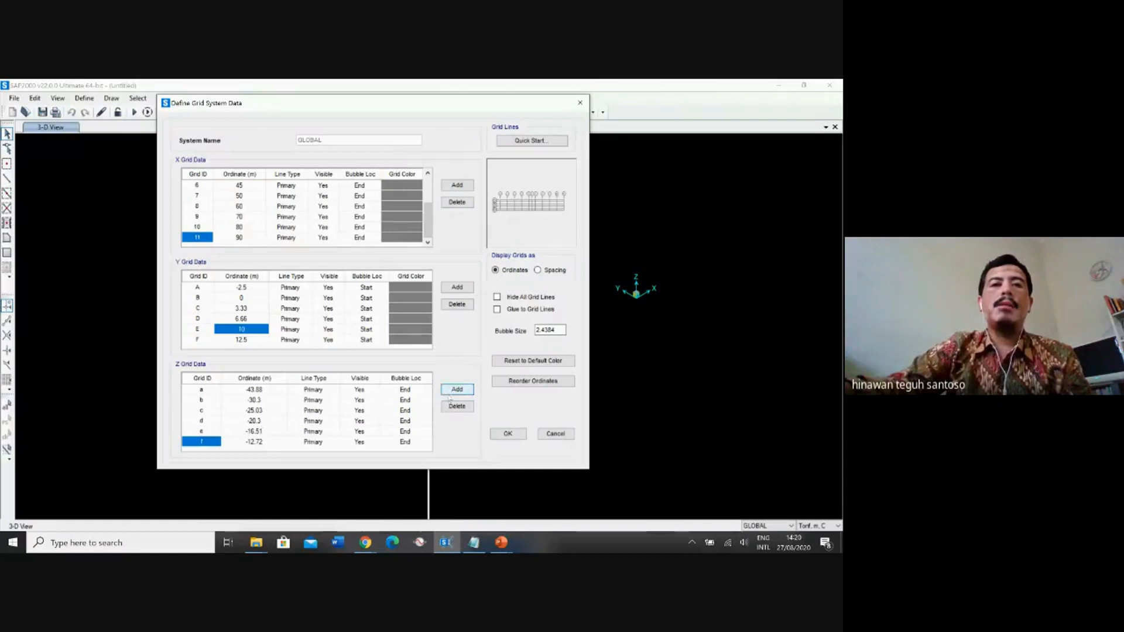
pyautogui.click(271, 446)
pyautogui.click(271, 444)
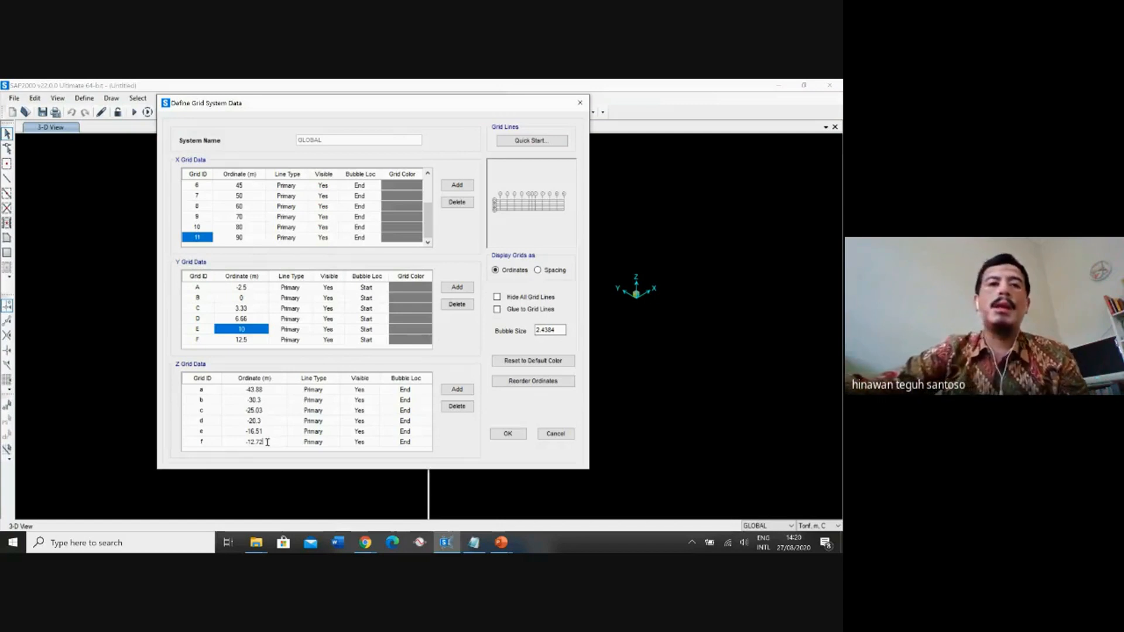
pyautogui.moveTo(267, 442); pyautogui.dragTo(223, 440)
pyautogui.press('BackSpace')
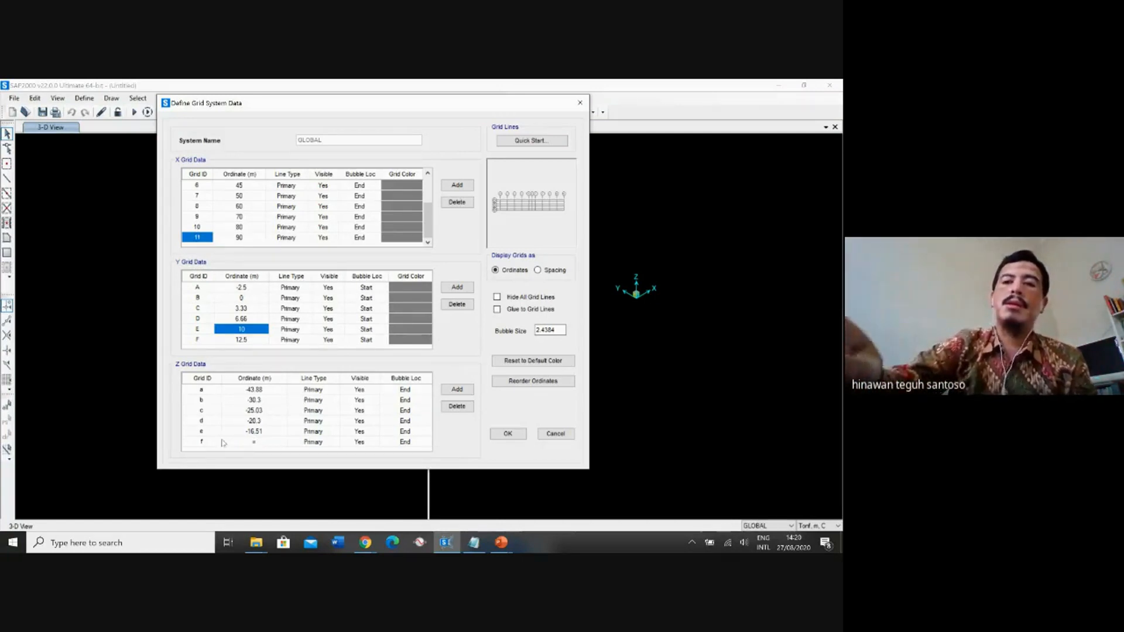
pyautogui.write('-15')
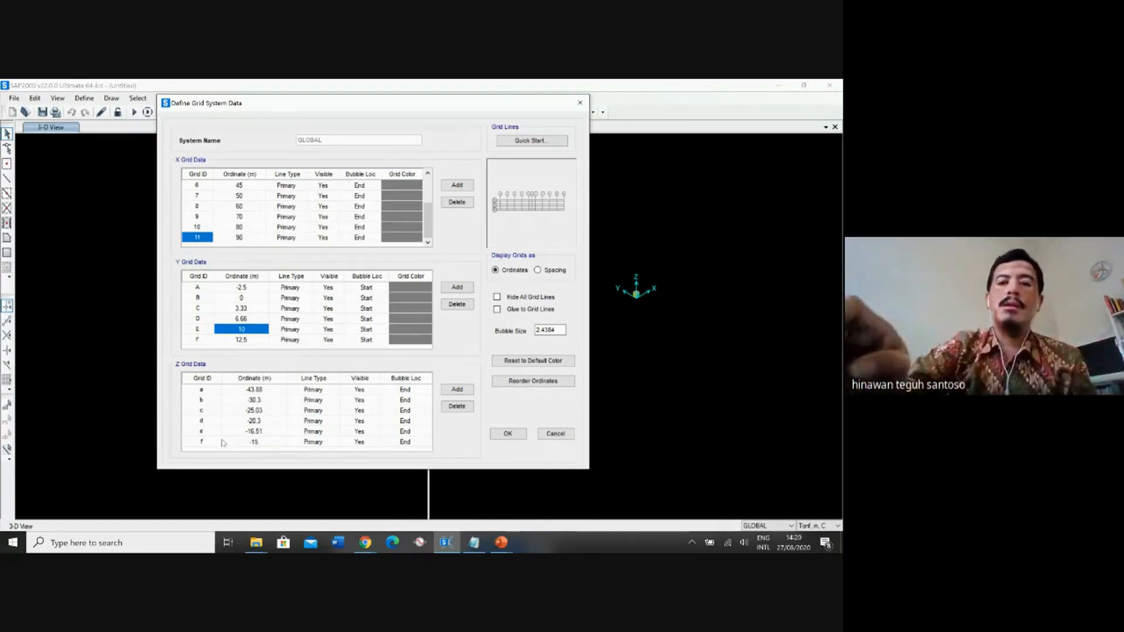
pyautogui.write('.79')
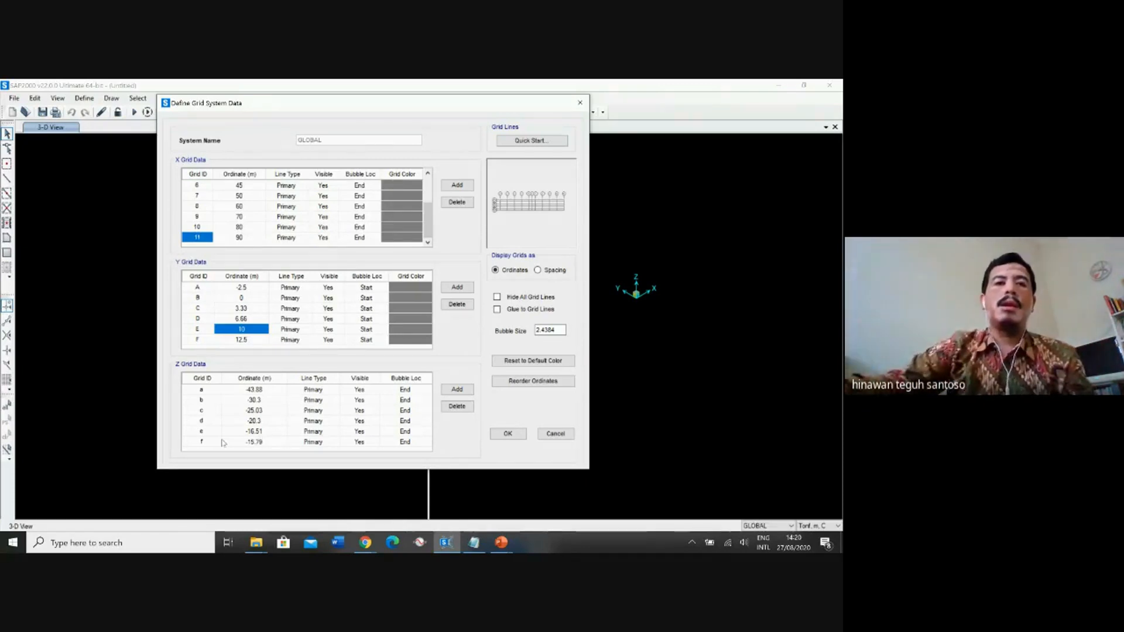
pyautogui.click(281, 435)
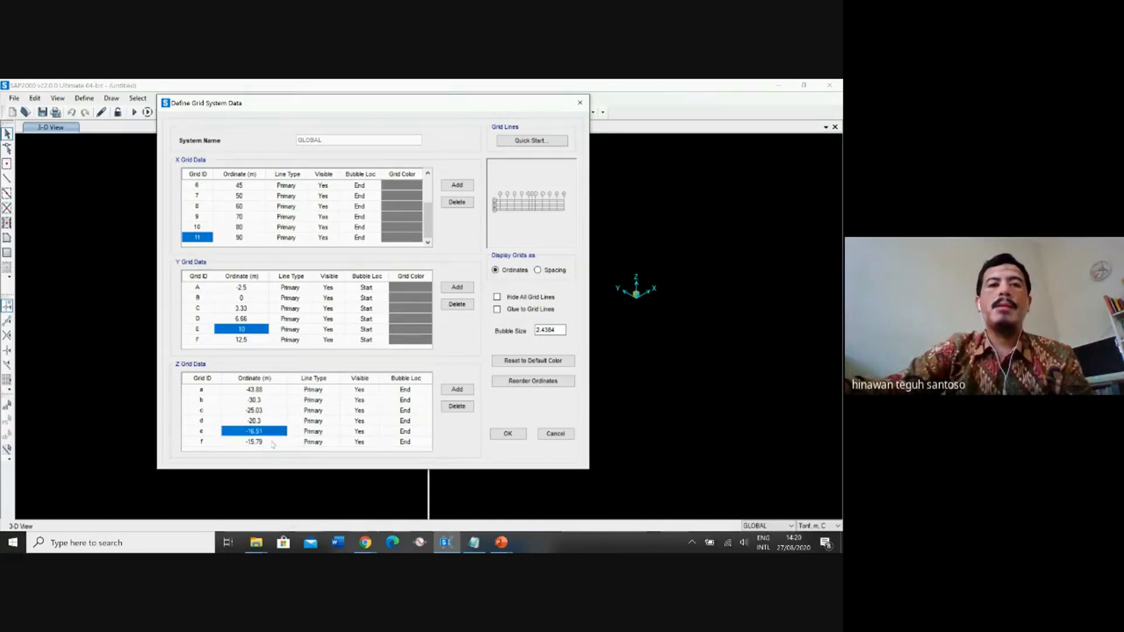
pyautogui.click(272, 443)
# Add Z grid line g and set its ordinate to -11.7 m.
pyautogui.click(465, 390)
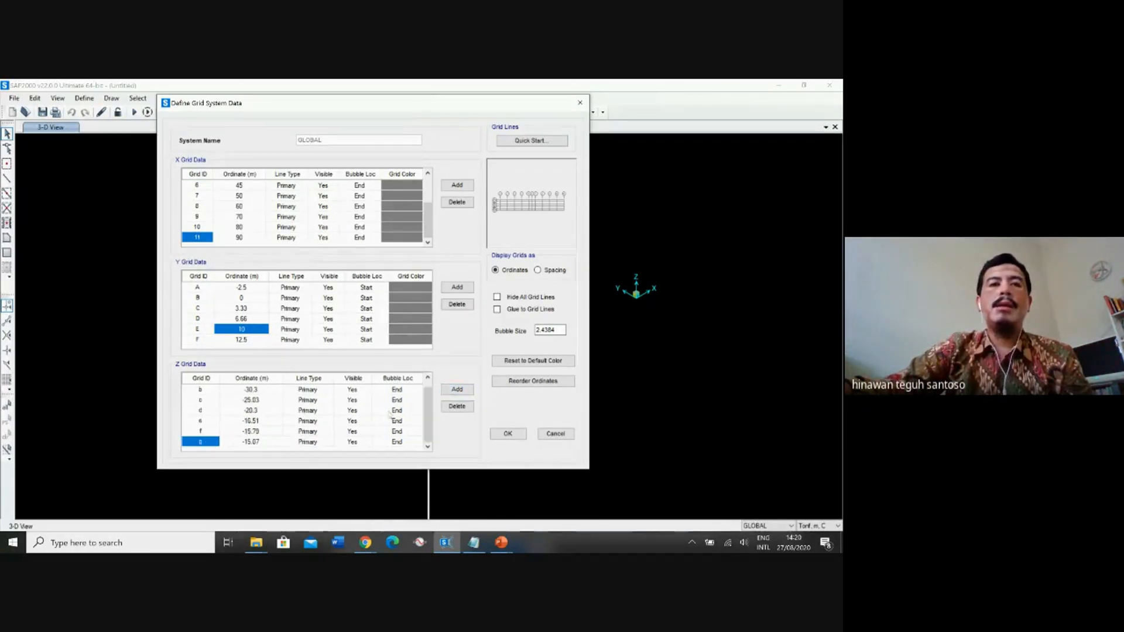
pyautogui.click(258, 443)
pyautogui.click(260, 443)
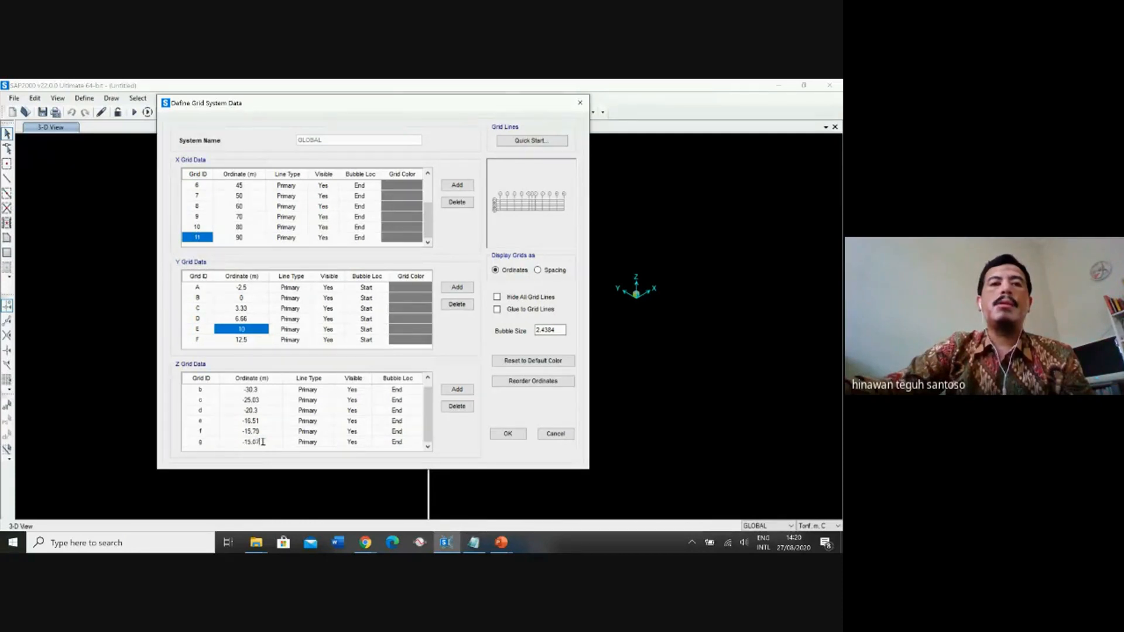
pyautogui.moveTo(263, 442); pyautogui.dragTo(223, 448)
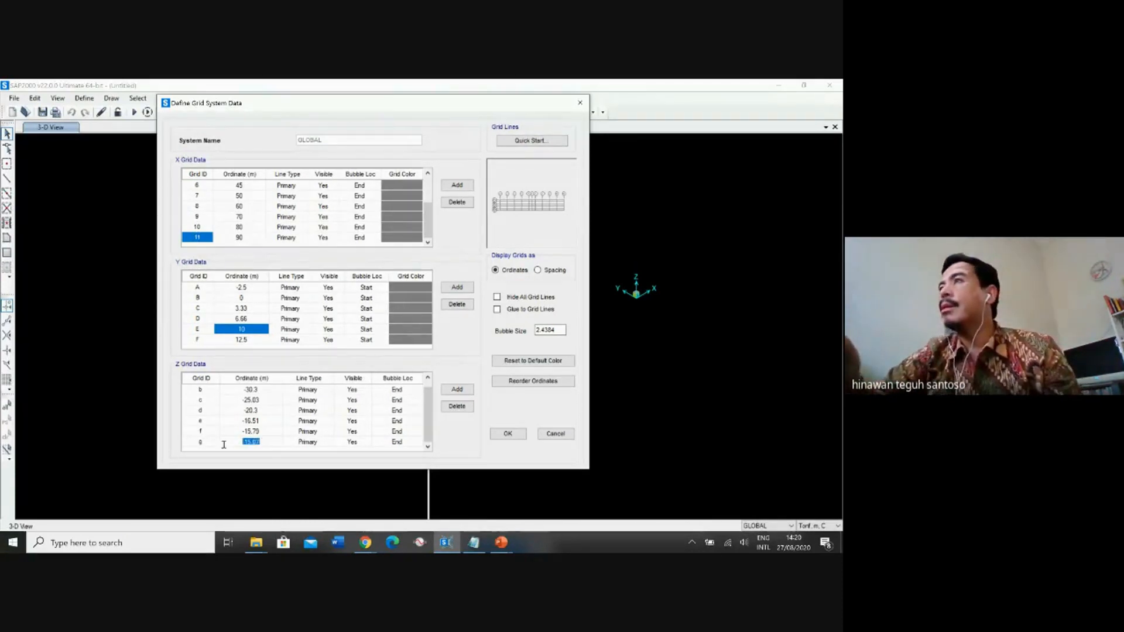
pyautogui.write('-11')
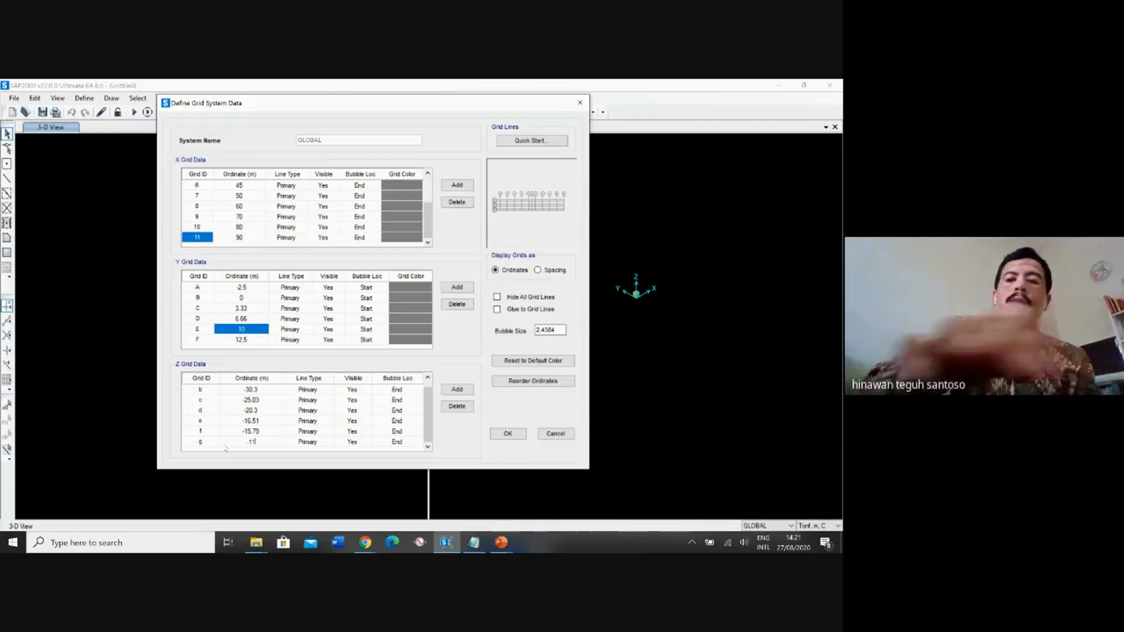
pyautogui.write('.8')
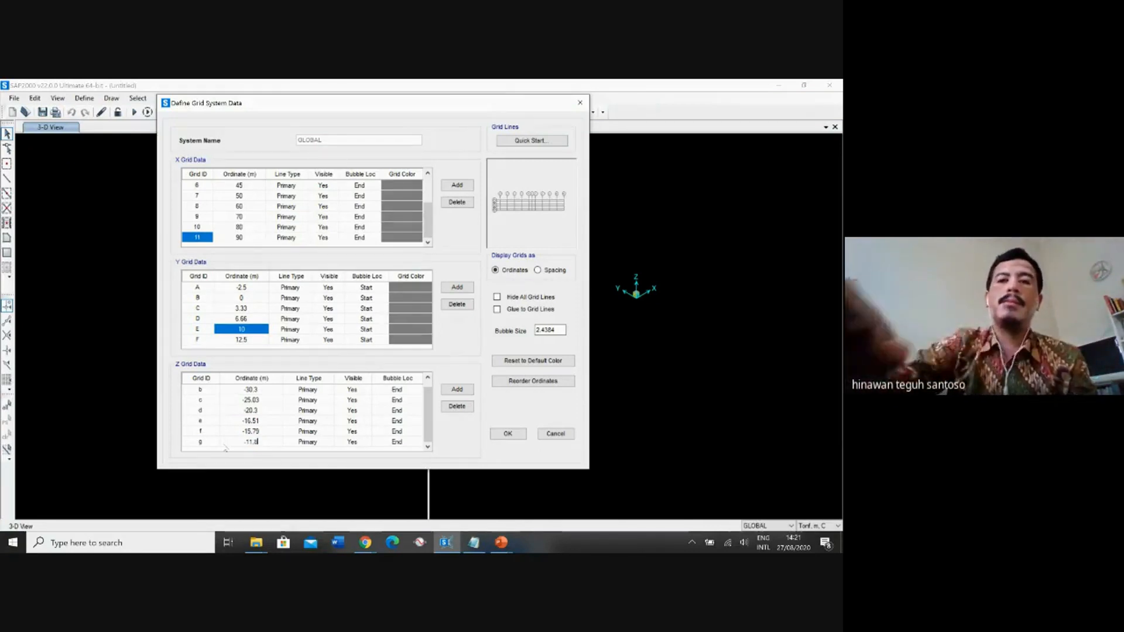
pyautogui.press('BackSpace')
pyautogui.write('7')
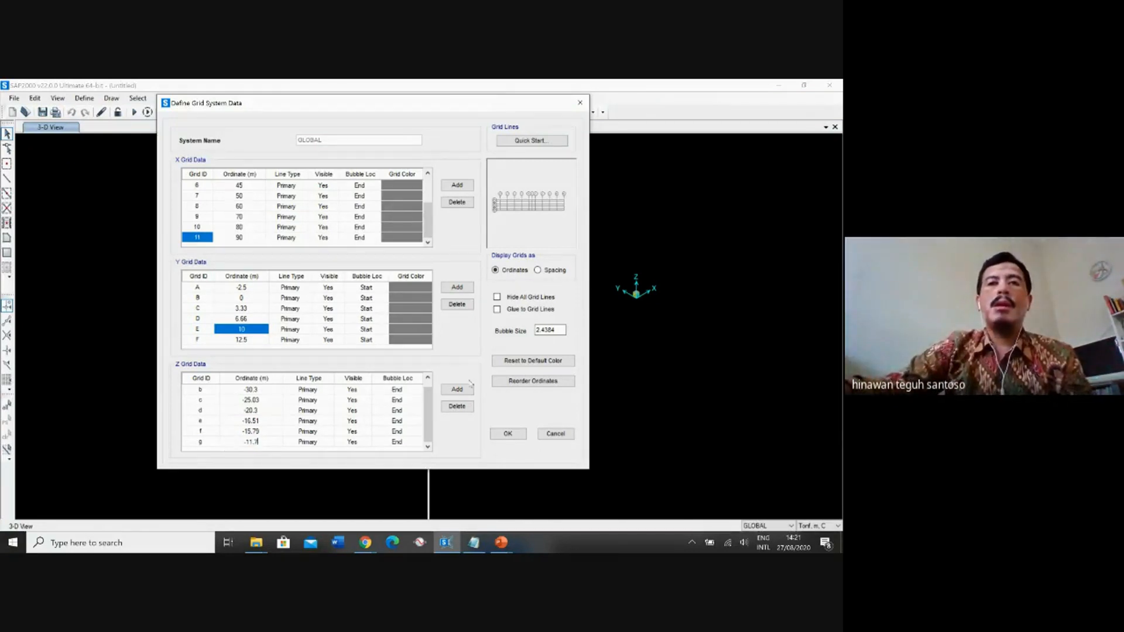
# Add Z grid line h and set its ordinate to -11.04 m.
pyautogui.click(457, 389)
pyautogui.click(262, 443)
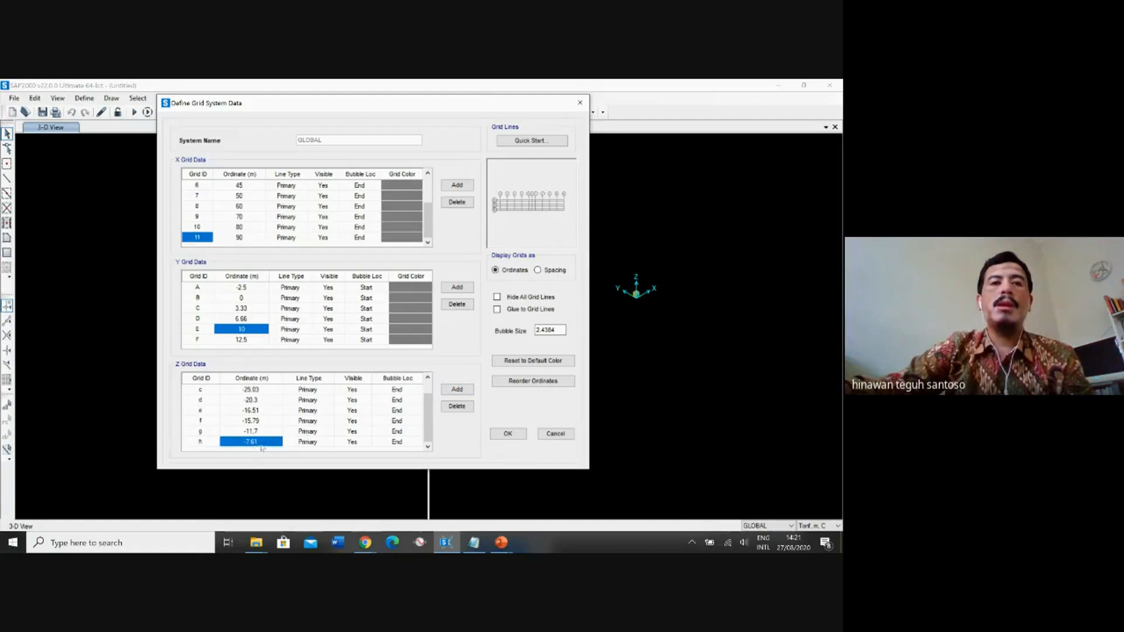
pyautogui.click(262, 443)
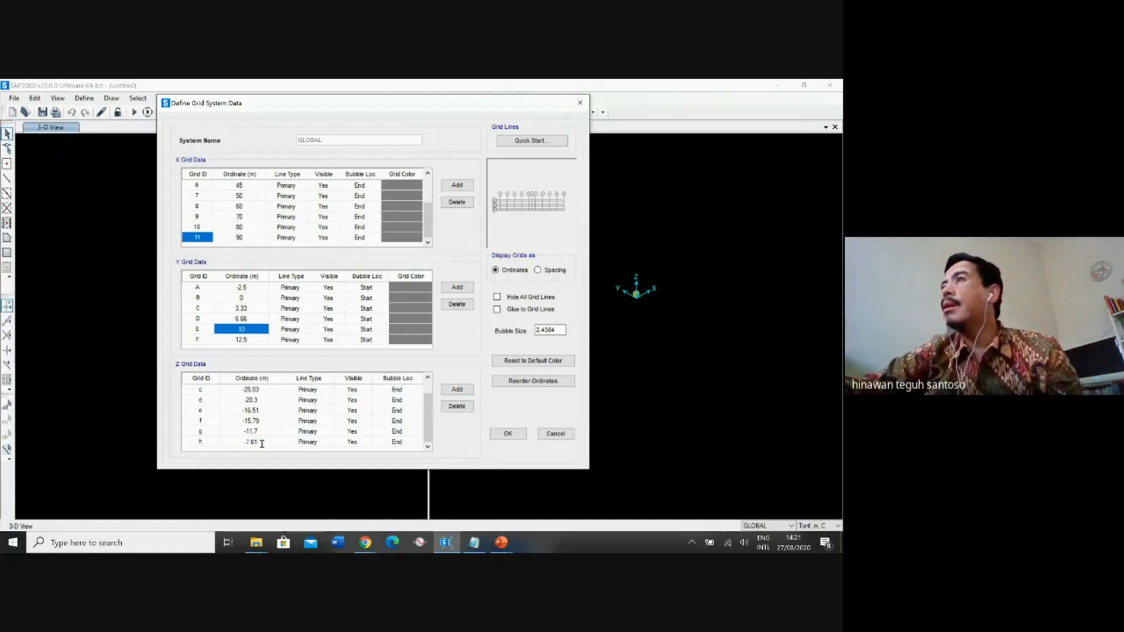
pyautogui.write('-11')
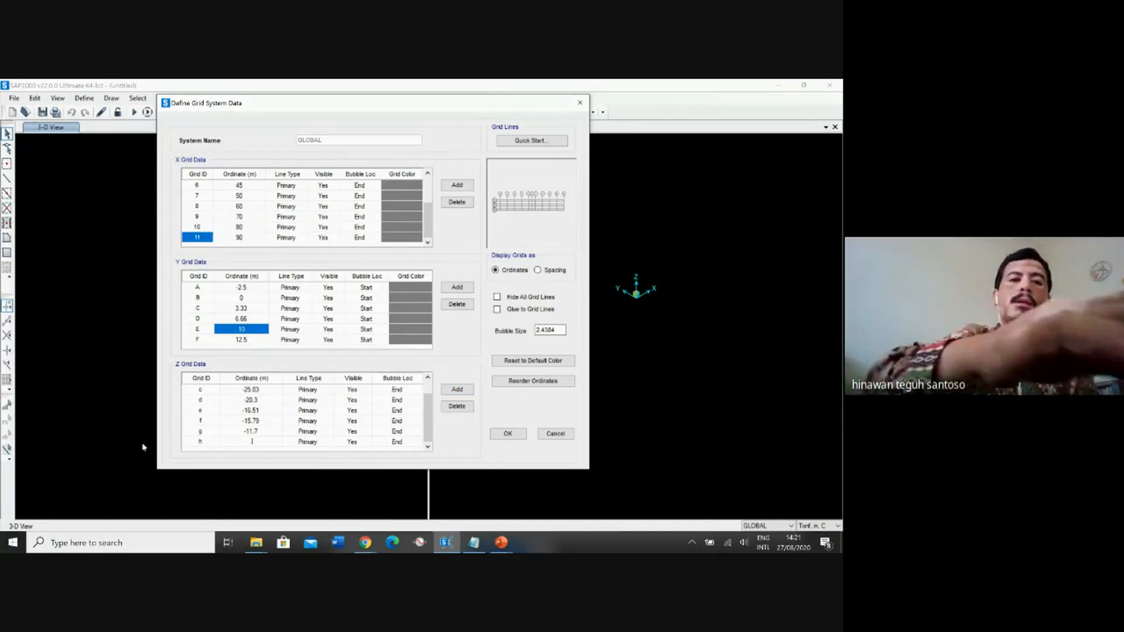
pyautogui.write('.04')
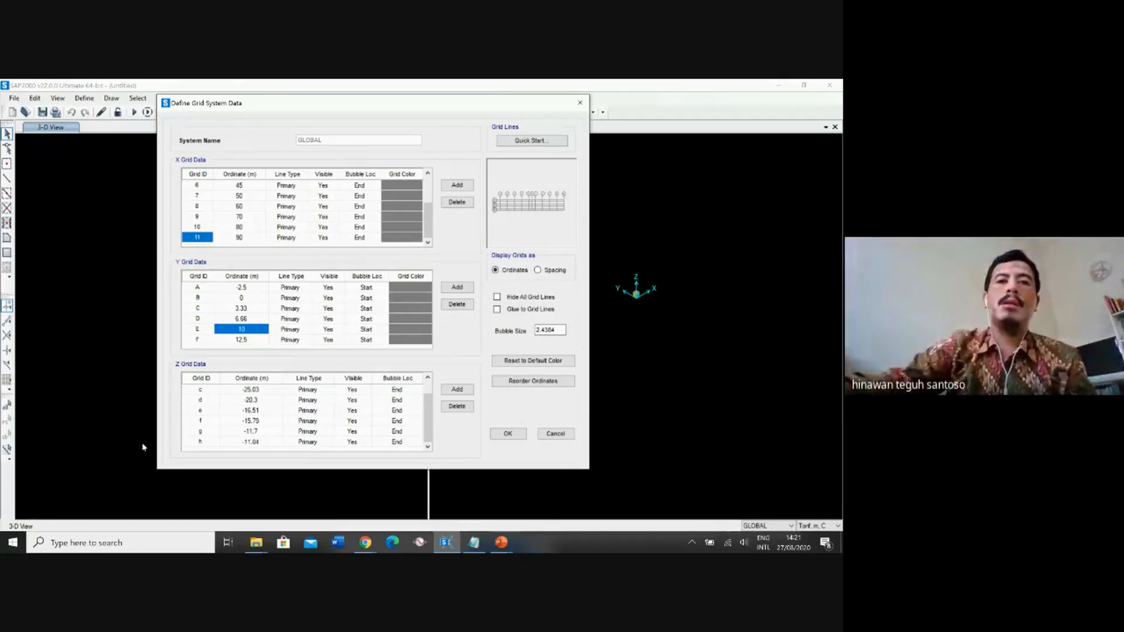
# Add Z grid lines i and j, and set the ordinate of line i to -10.3 m.
pyautogui.click(456, 390)
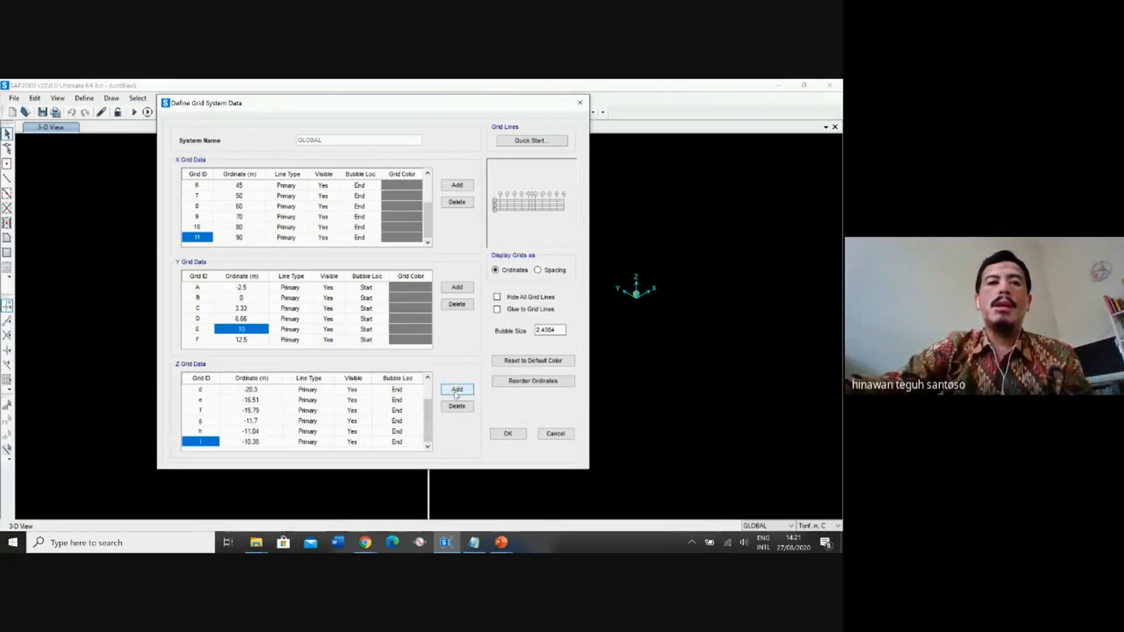
pyautogui.click(457, 393)
pyautogui.click(256, 434)
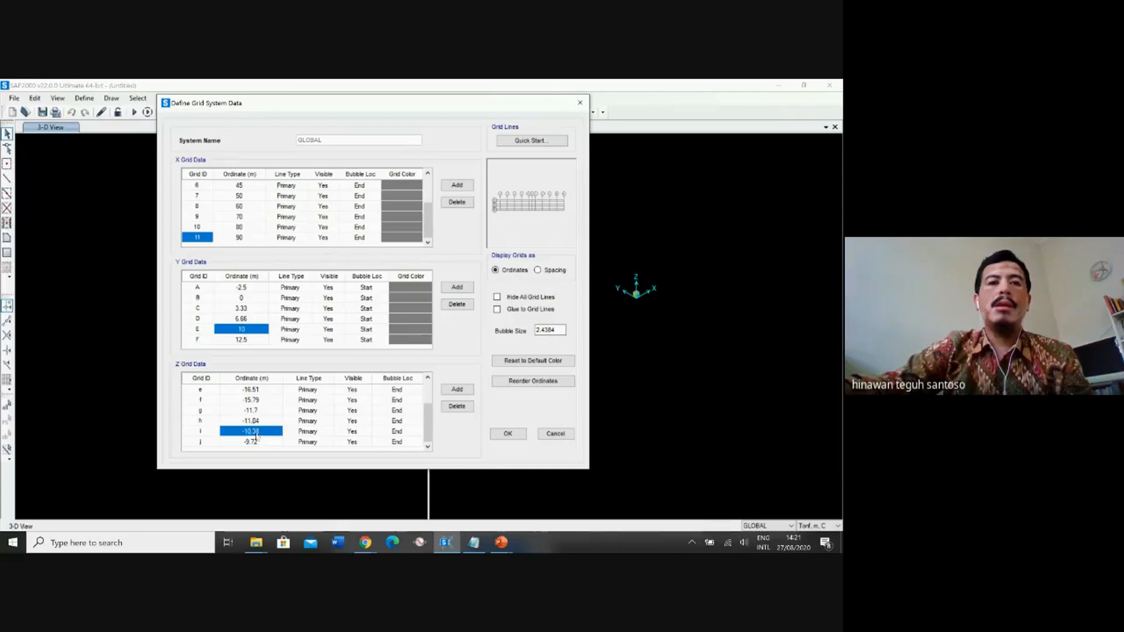
pyautogui.click(256, 435)
pyautogui.moveTo(263, 431); pyautogui.dragTo(228, 444)
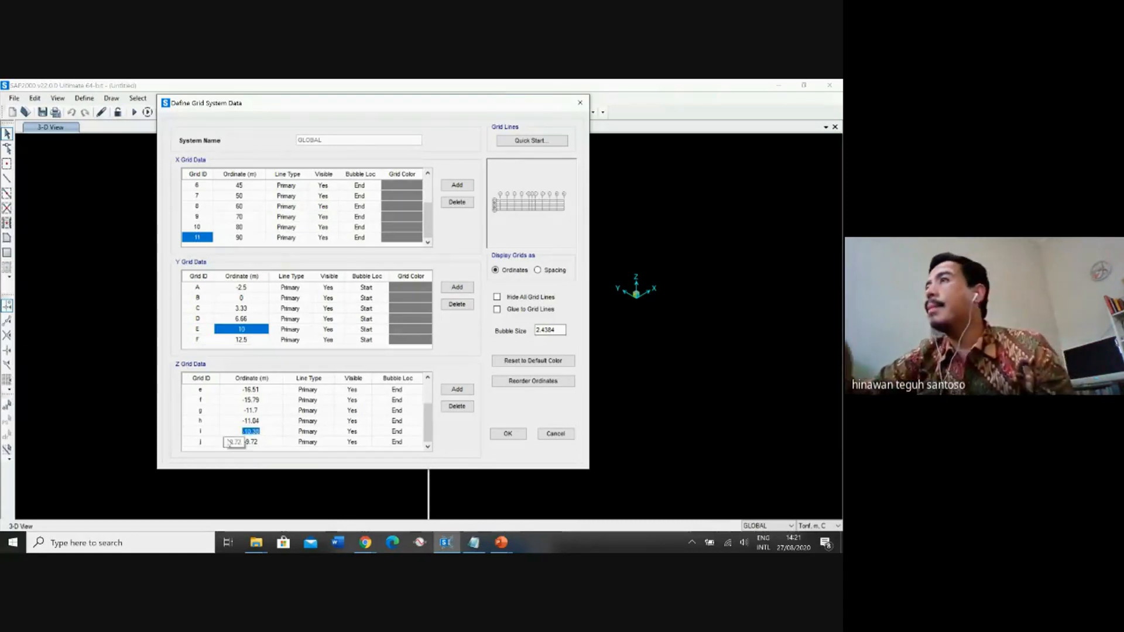
pyautogui.write('-')
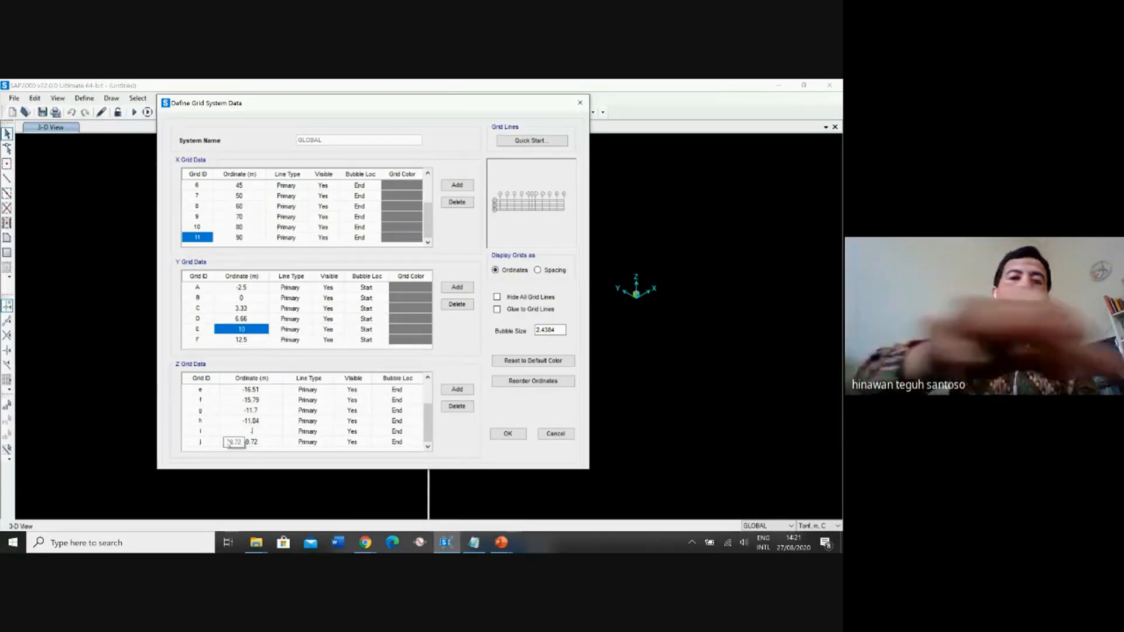
pyautogui.write('10.3')
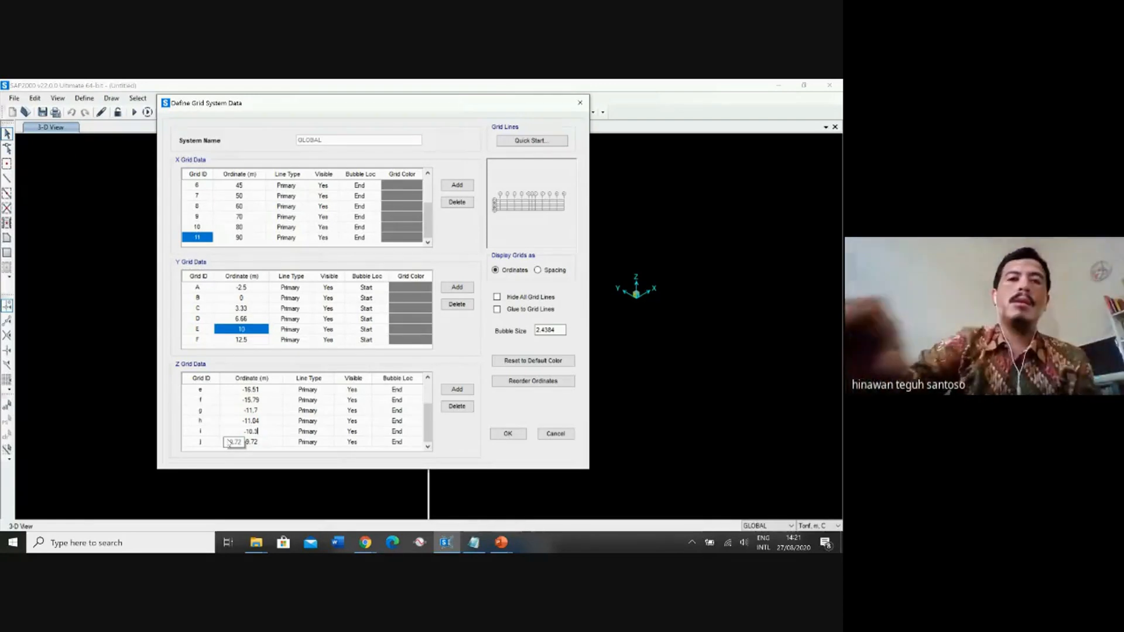
# Set the ordinate of Z grid line j to -9.05 m.
pyautogui.click(251, 442)
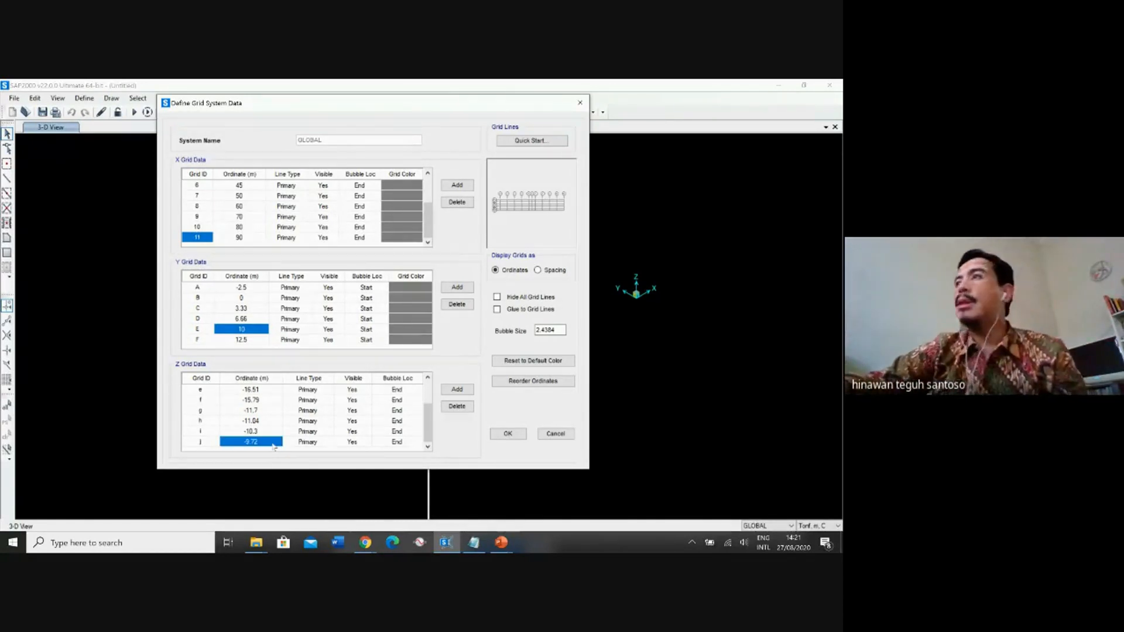
pyautogui.click(272, 445)
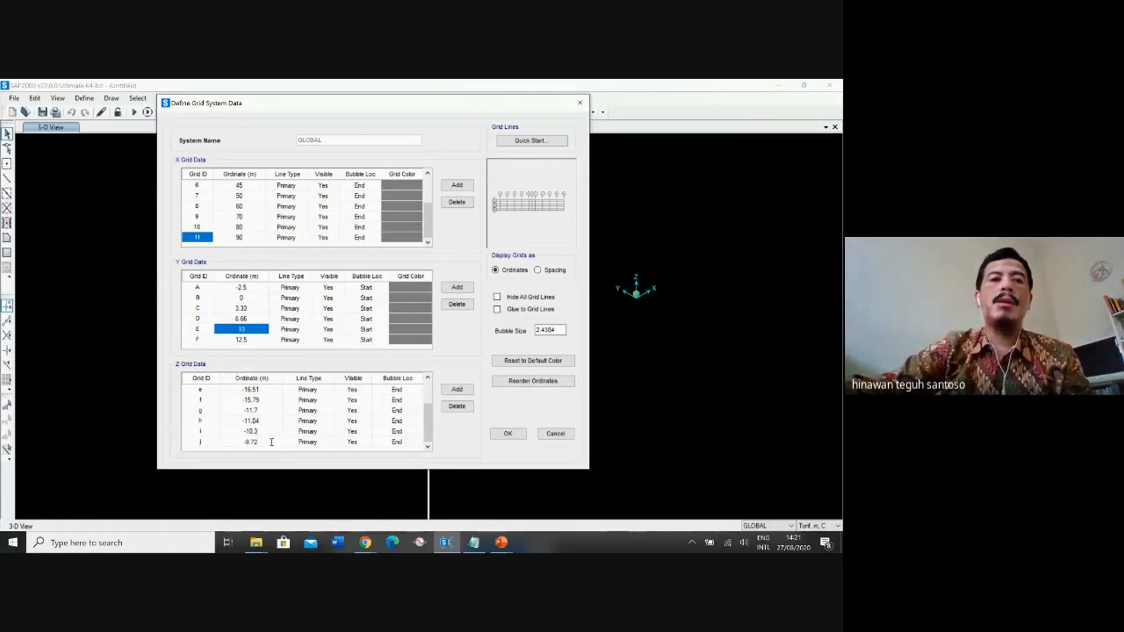
pyautogui.moveTo(272, 442); pyautogui.dragTo(211, 442)
pyautogui.write('-9.')
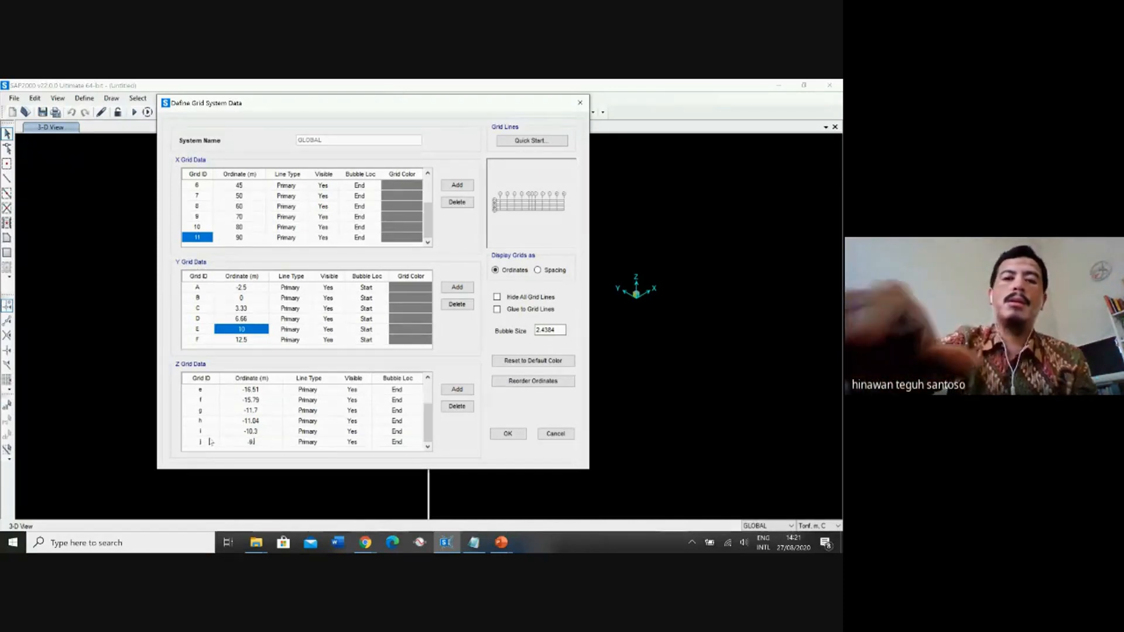
pyautogui.write('05')
# Add Z grid line k and set its ordinate to -6.46 m.
pyautogui.click(463, 391)
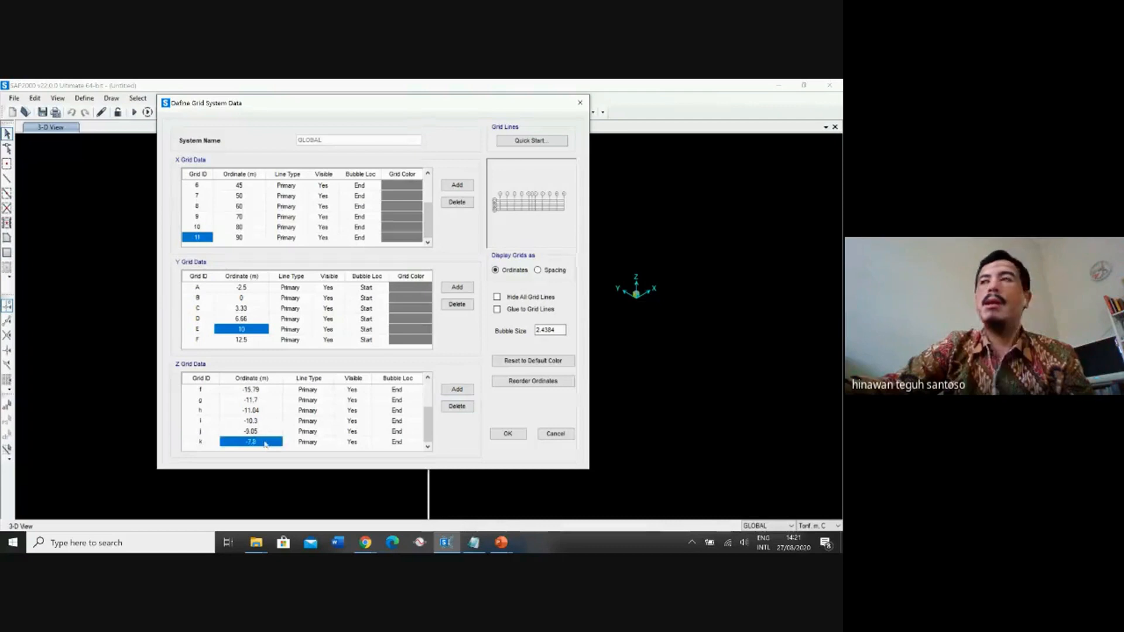
pyautogui.click(265, 443)
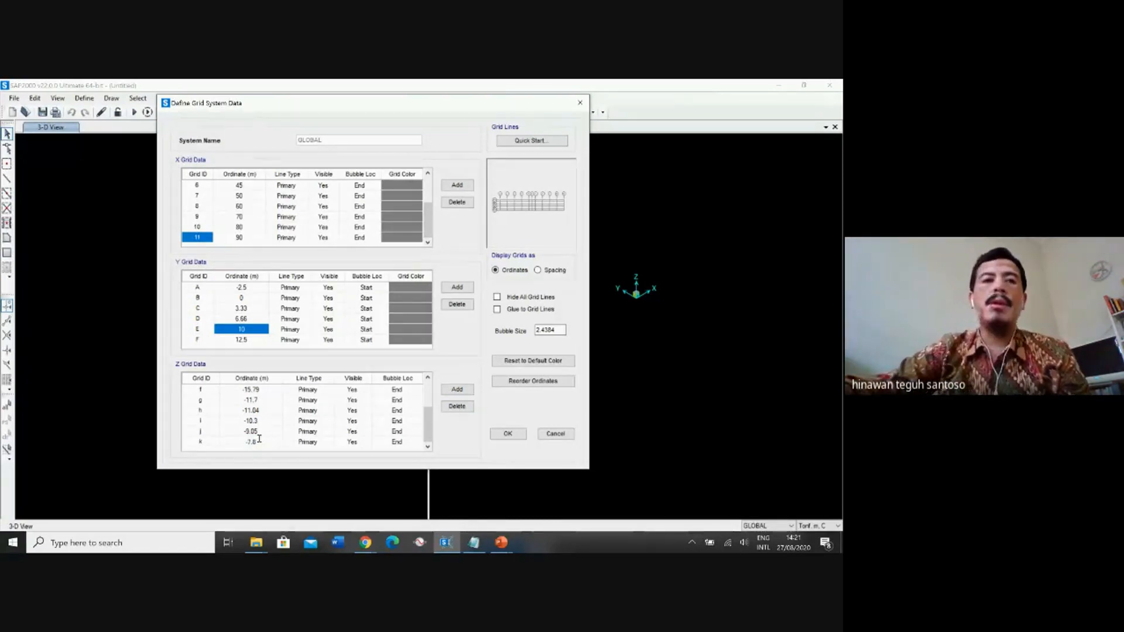
pyautogui.write('-')
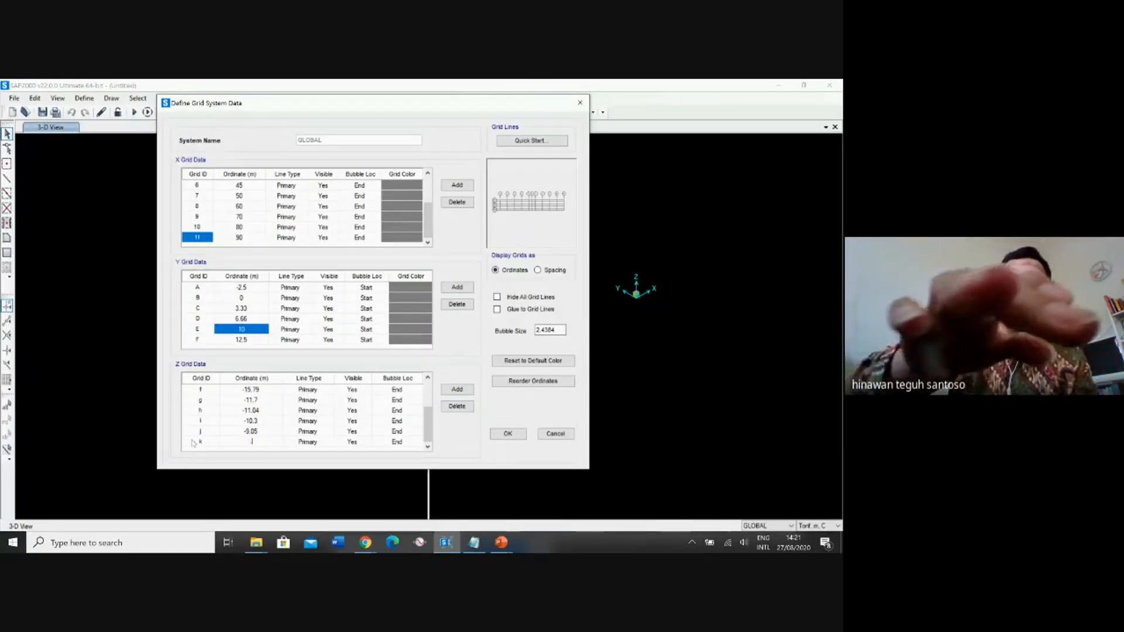
pyautogui.write('8.46')
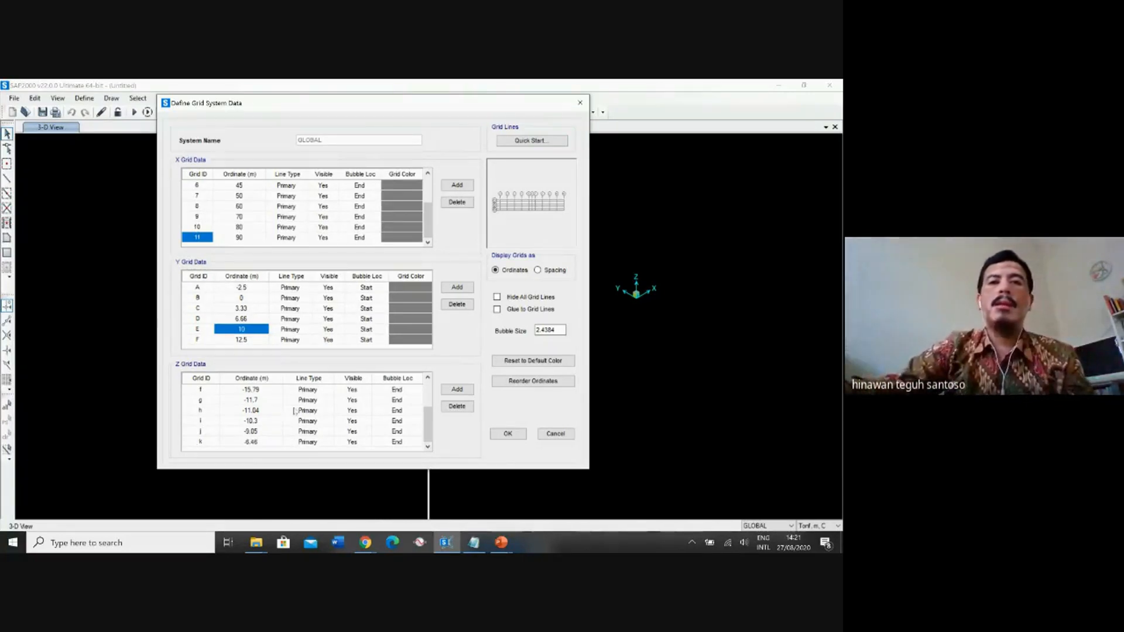
# Add Z grid line l and set its ordinate to 0 m.
pyautogui.click(458, 389)
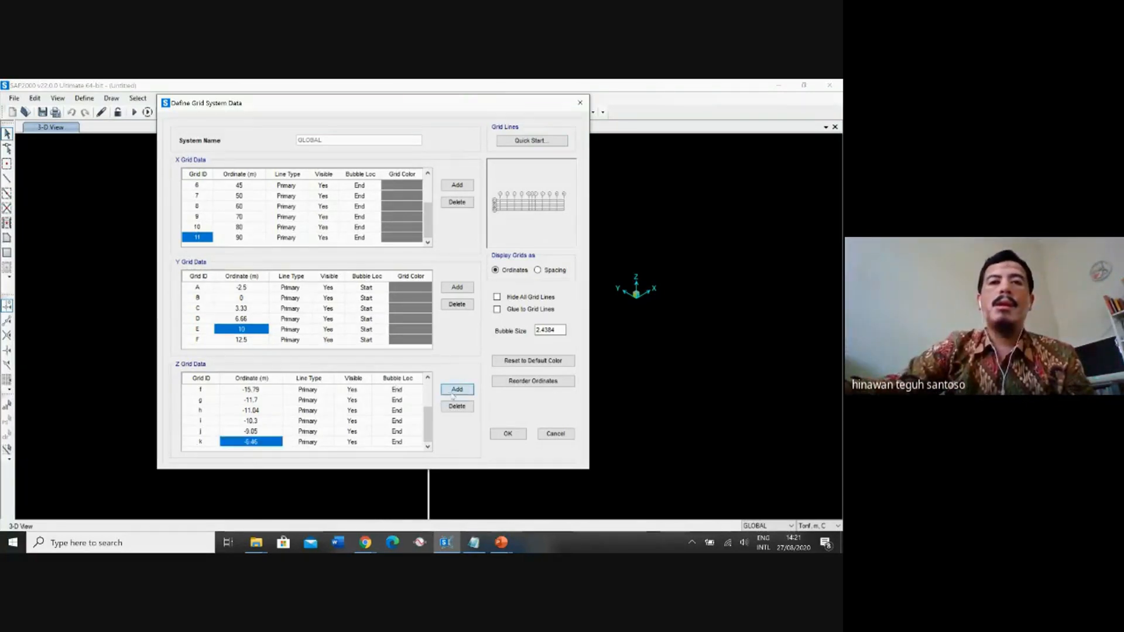
pyautogui.click(256, 442)
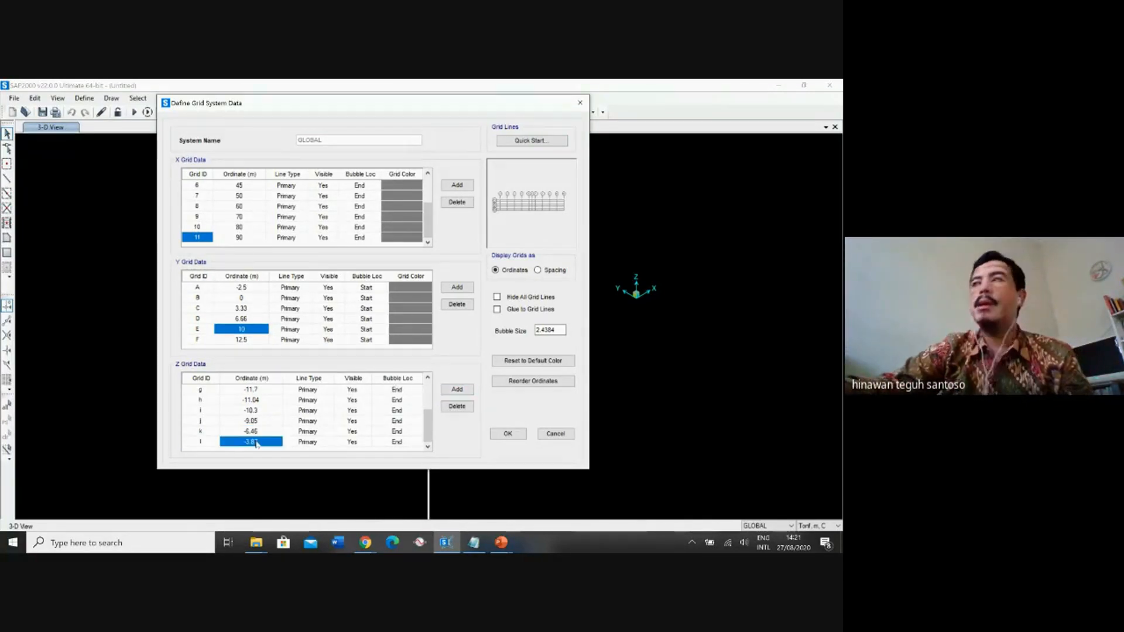
pyautogui.click(256, 442)
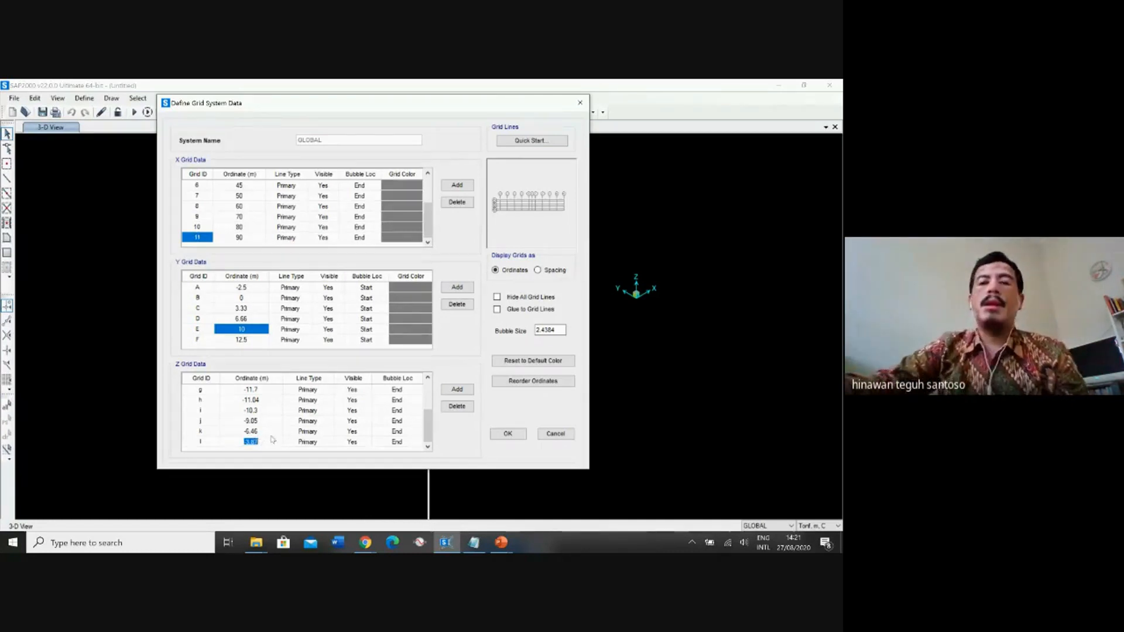
pyautogui.write('0')
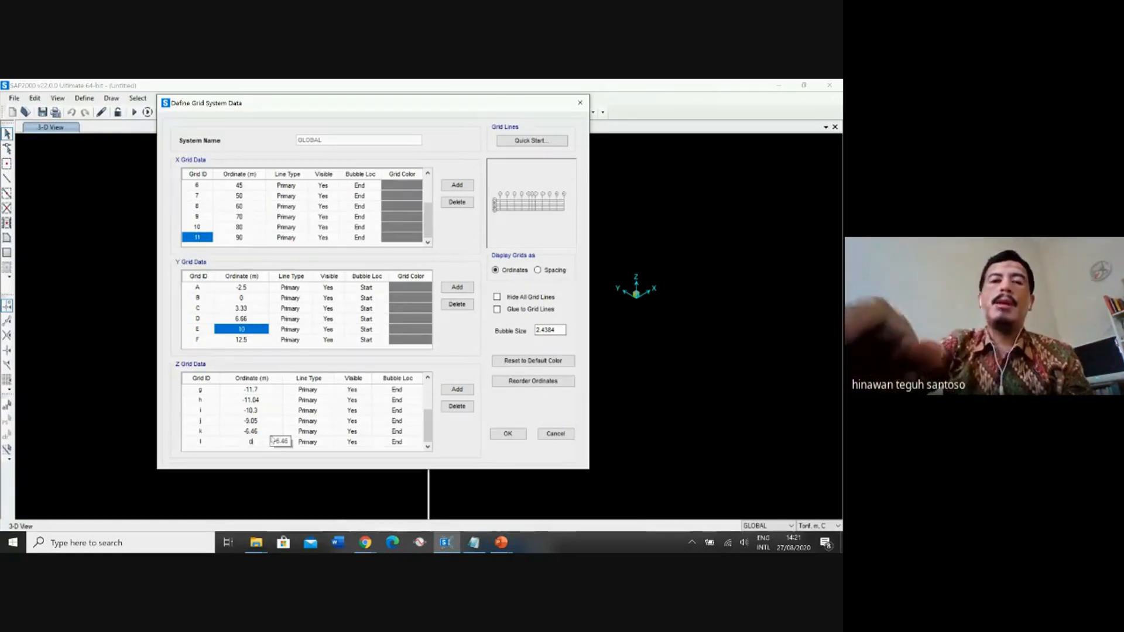
# Add Z grid line m and set its ordinate to 0.3 m.
pyautogui.click(458, 389)
pyautogui.click(262, 443)
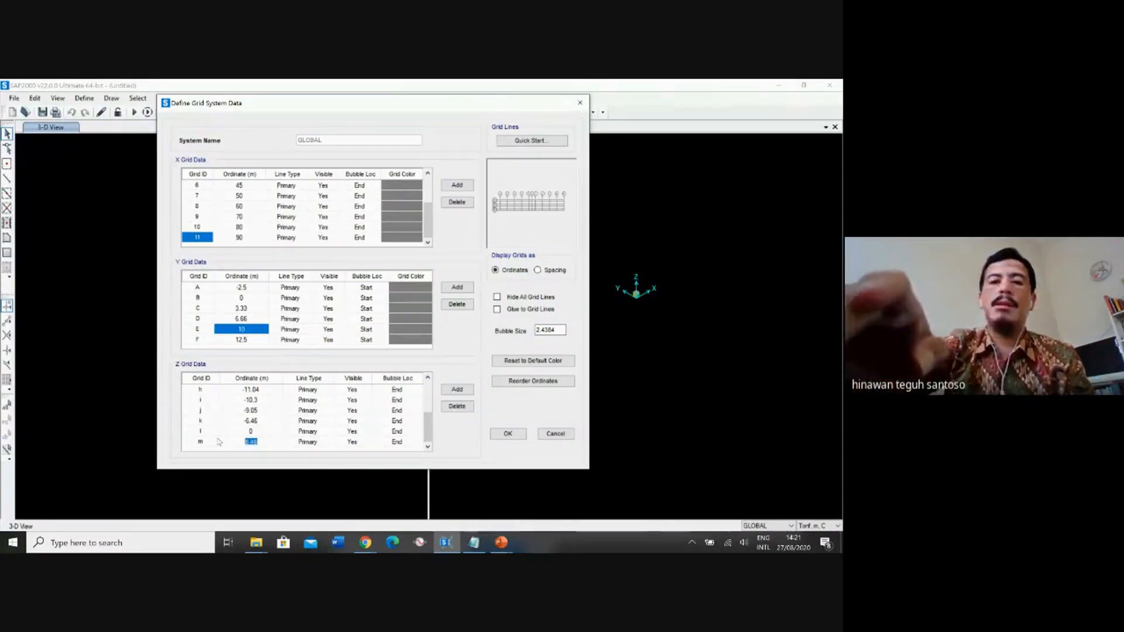
pyautogui.write('0.3')
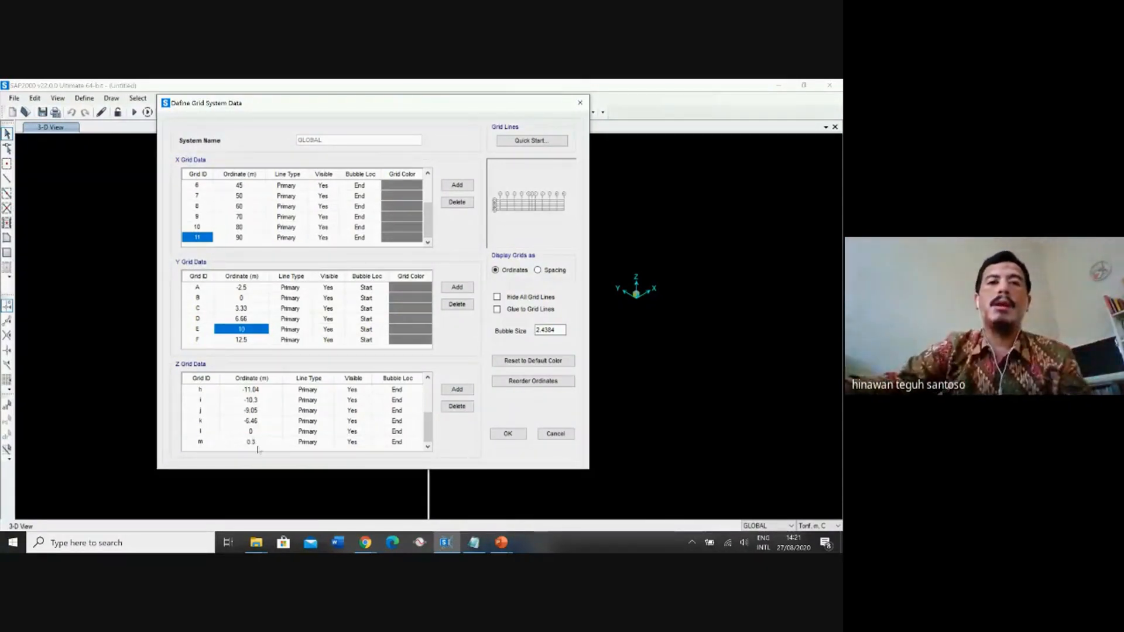
# Add Z grid lines n to u from 0.6 m to 2.7 m at 0.3 m increments and apply the GLOBAL grid system.
pyautogui.click(457, 390)
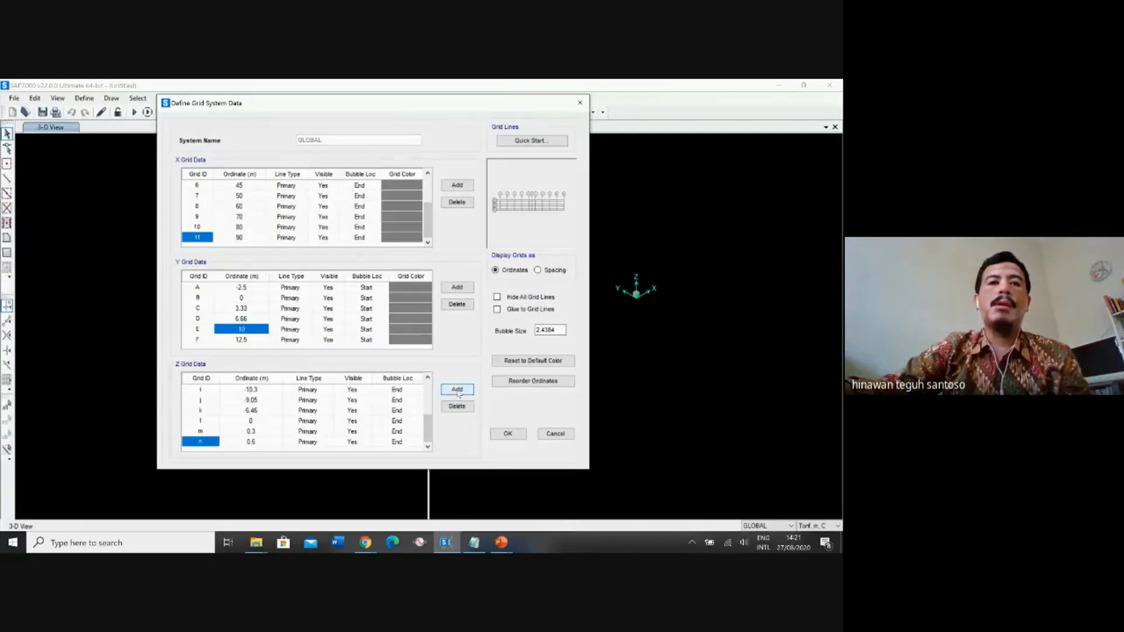
pyautogui.click(458, 390)
pyautogui.click(457, 390)
pyautogui.click(458, 390)
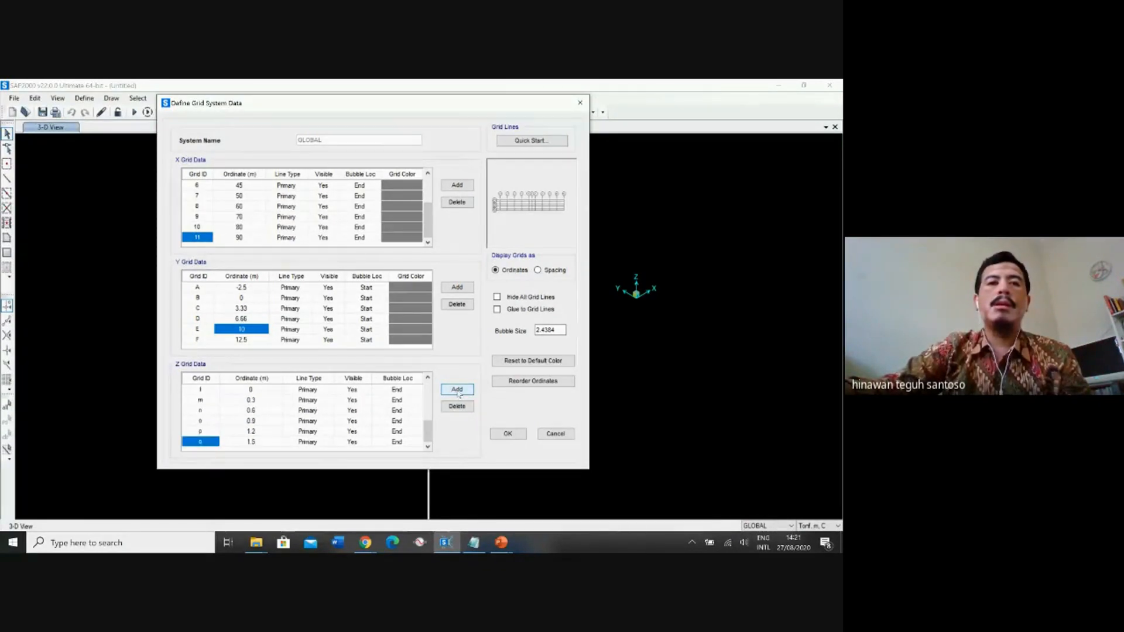
pyautogui.click(457, 390)
pyautogui.click(457, 390)
pyautogui.click(457, 390)
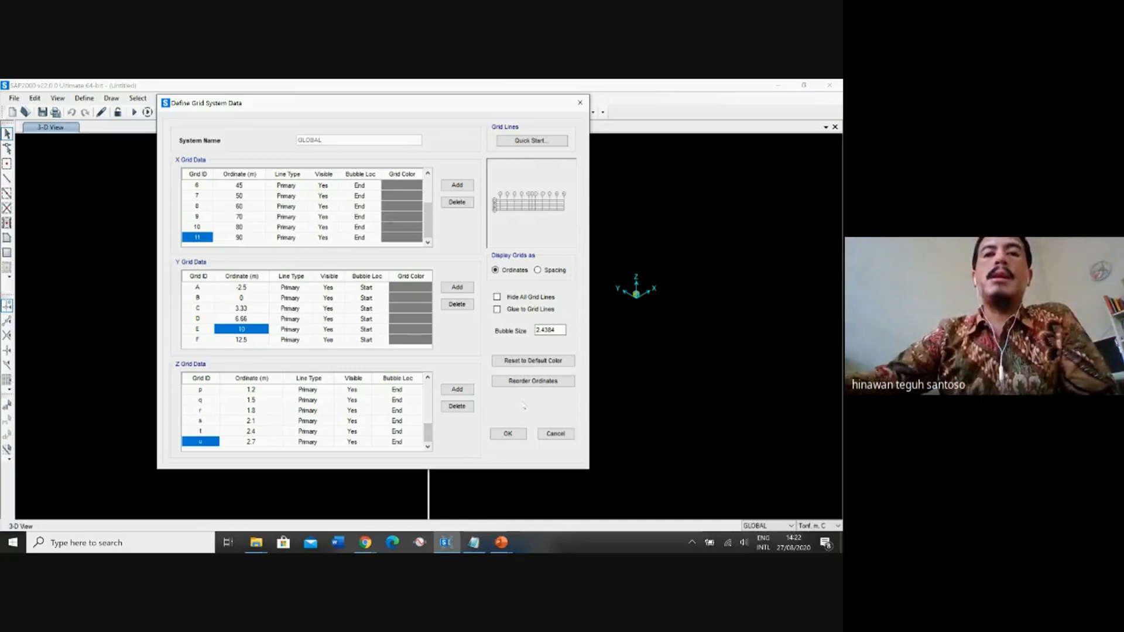
pyautogui.click(508, 434)
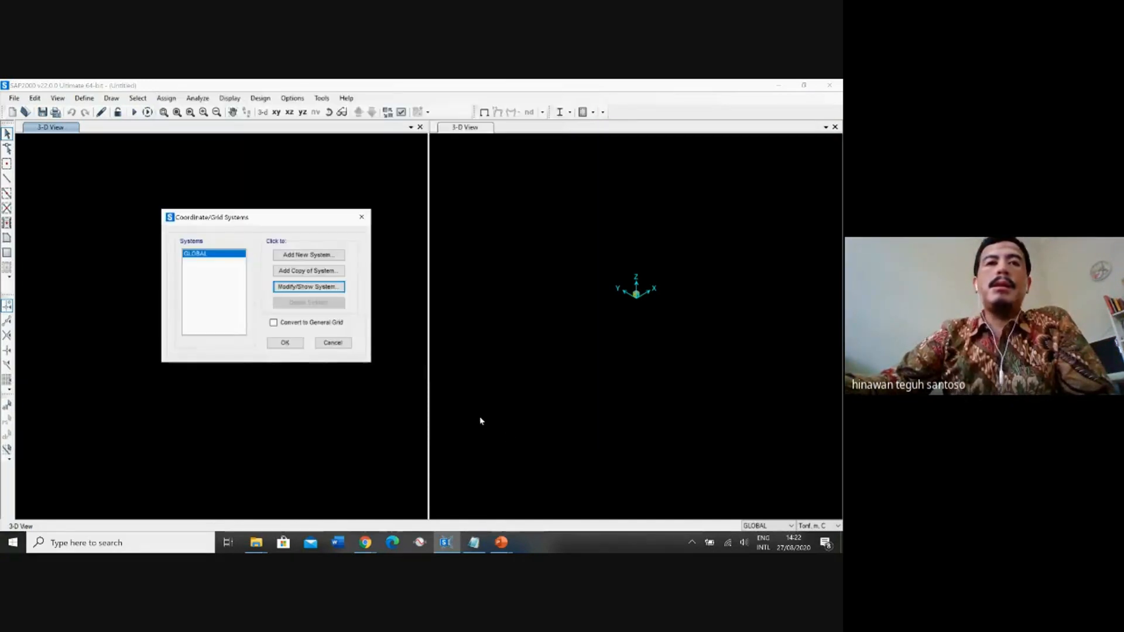
pyautogui.click(288, 344)
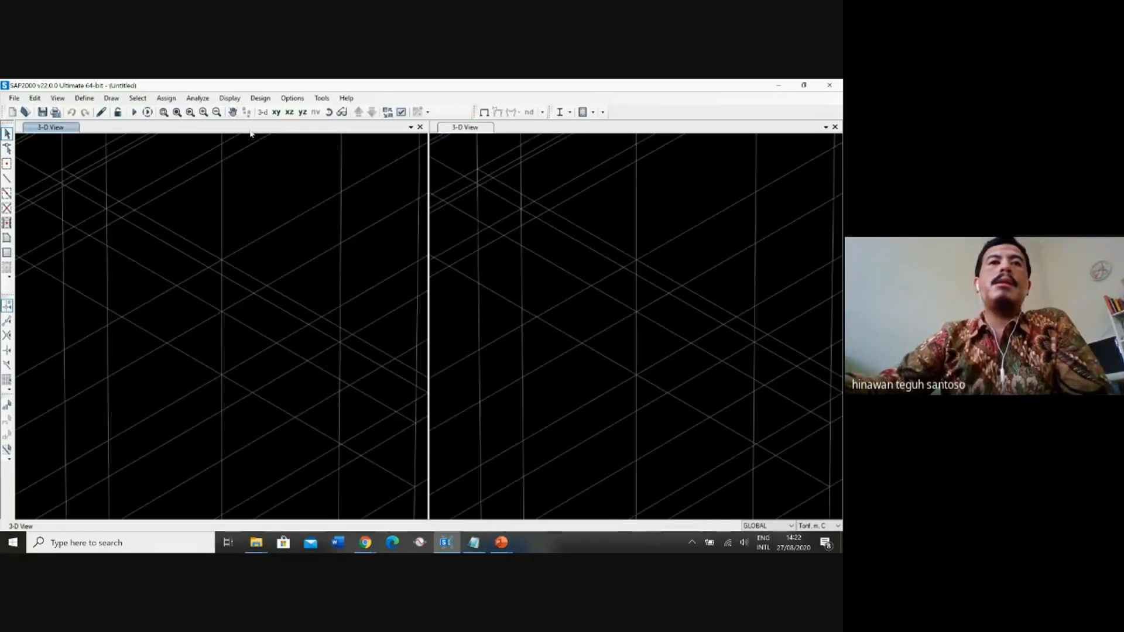
pyautogui.click(177, 112)
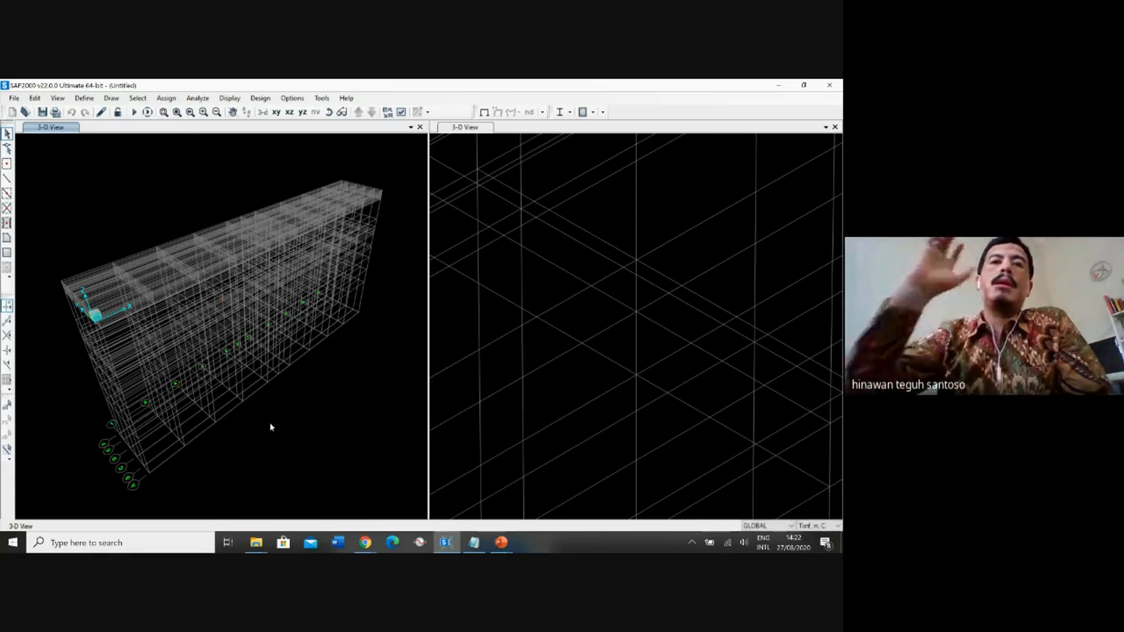
# Start saving the model and create a folder named Jembatan Arch inside the Itera folder.
pyautogui.click(14, 98)
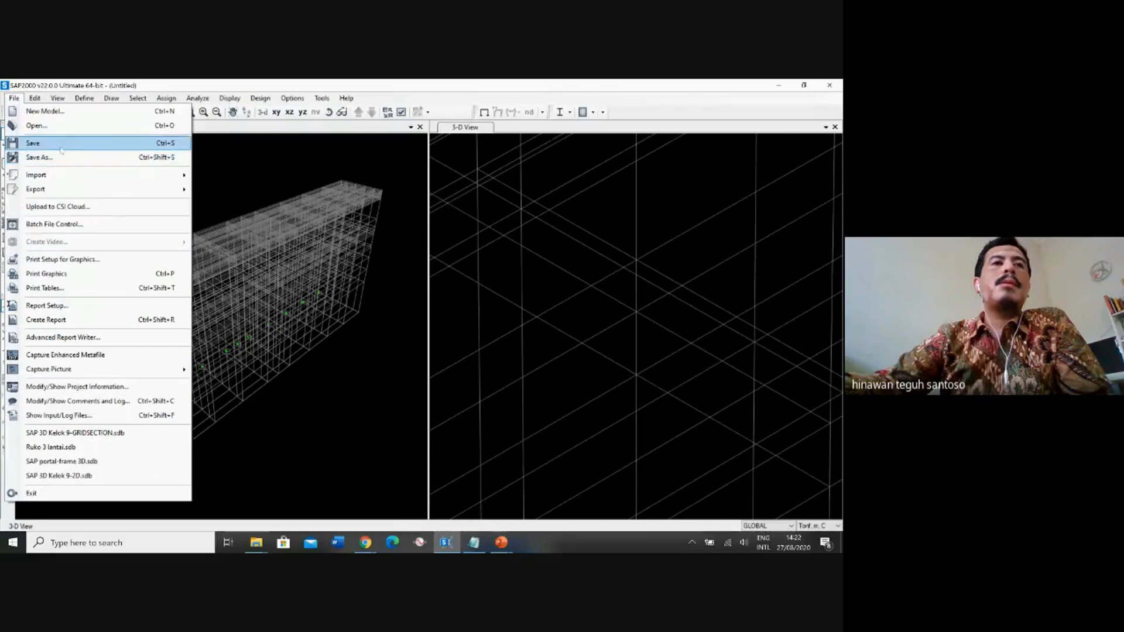
pyautogui.click(41, 143)
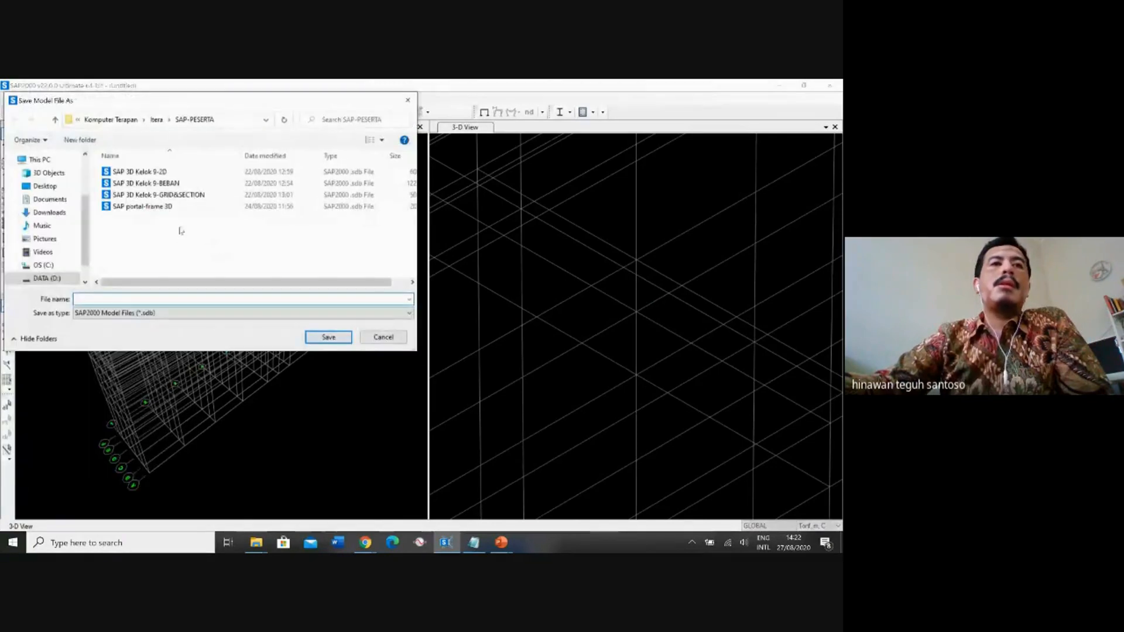
pyautogui.click(156, 119)
pyautogui.click(80, 140)
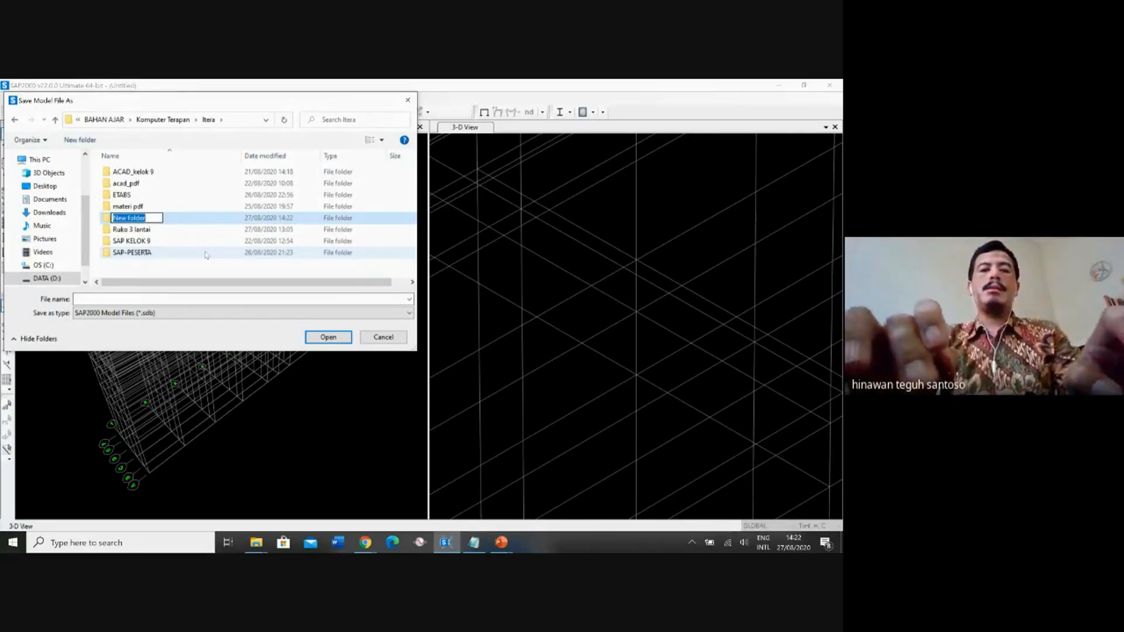
pyautogui.write('Jembatan ')
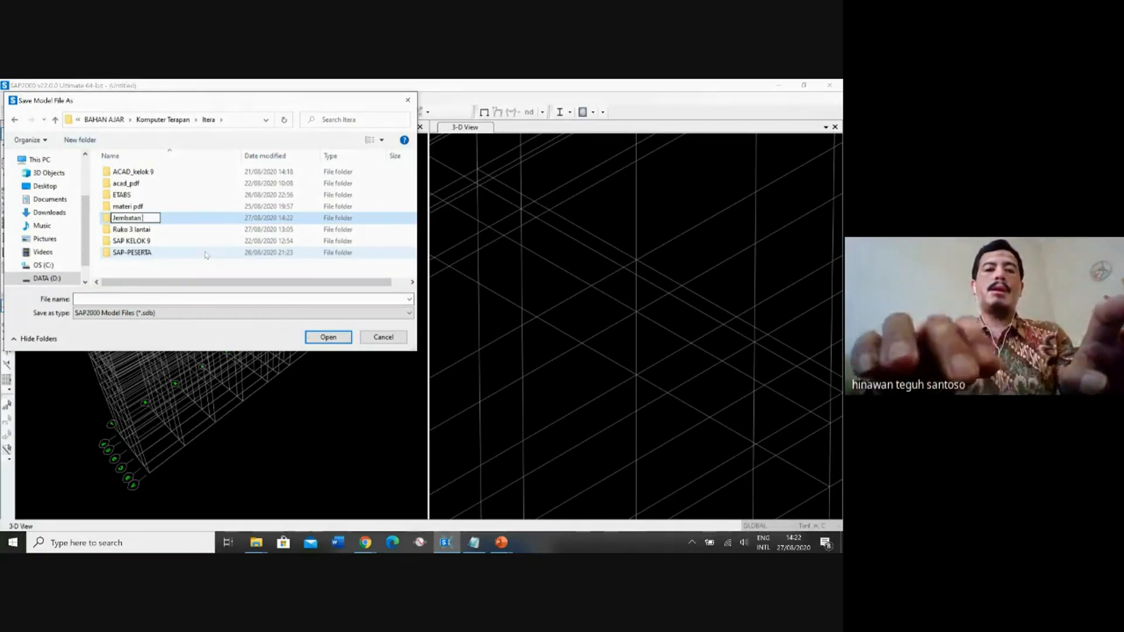
pyautogui.write('Arch')
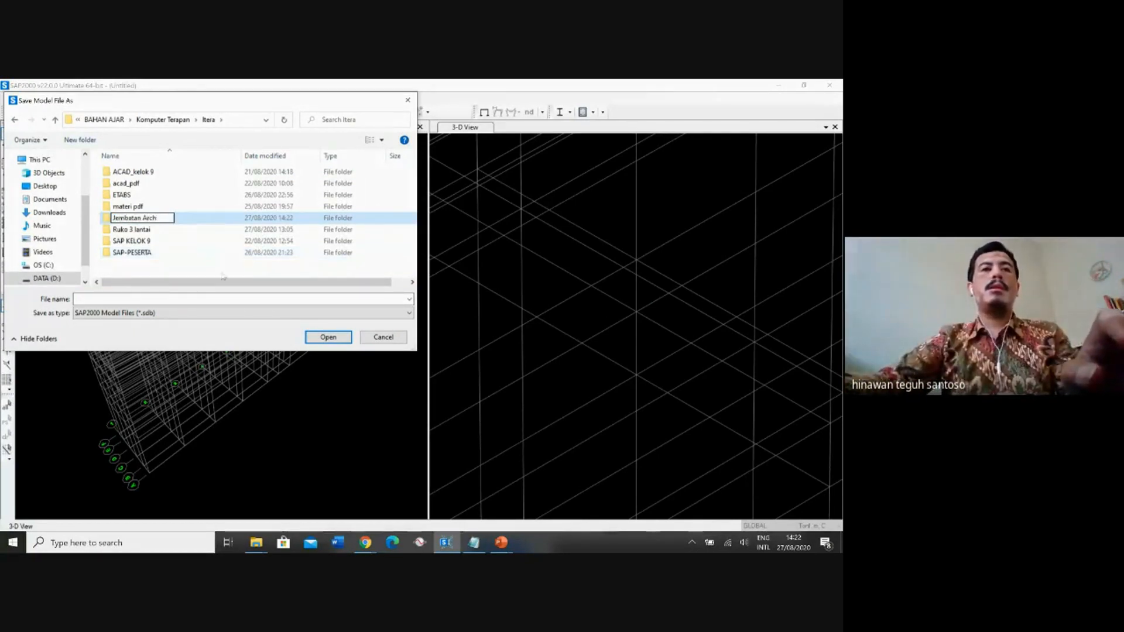
pyautogui.press('Return')
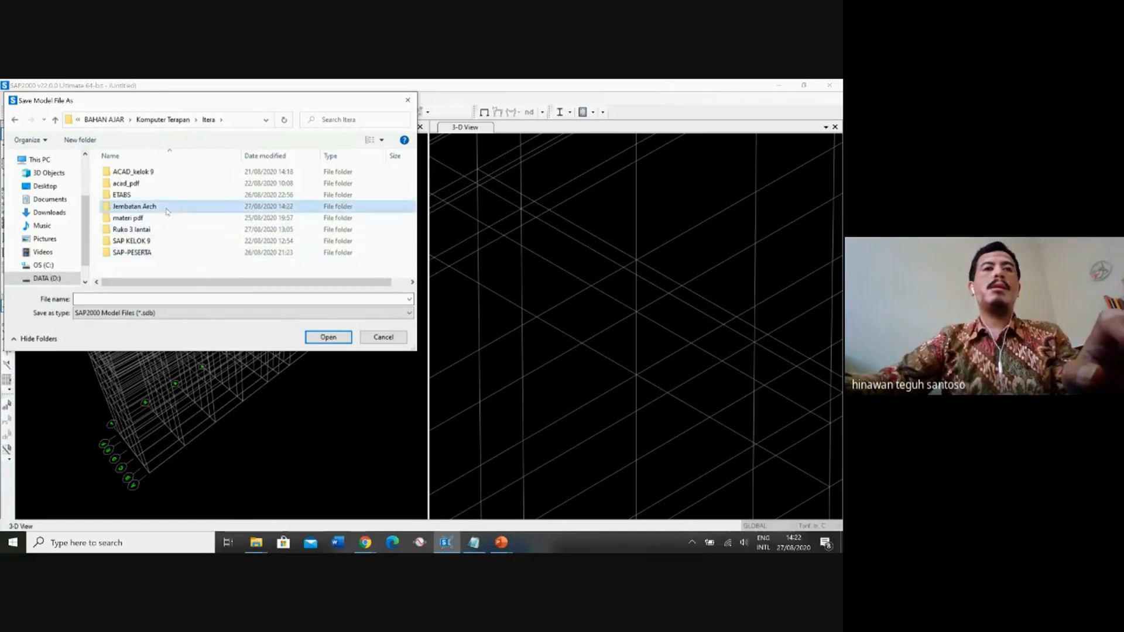
# Save the model file as Jembatan Arch in the new Jembatan Arch folder.
pyautogui.press('Return')
pyautogui.click(106, 298)
pyautogui.write('Je')
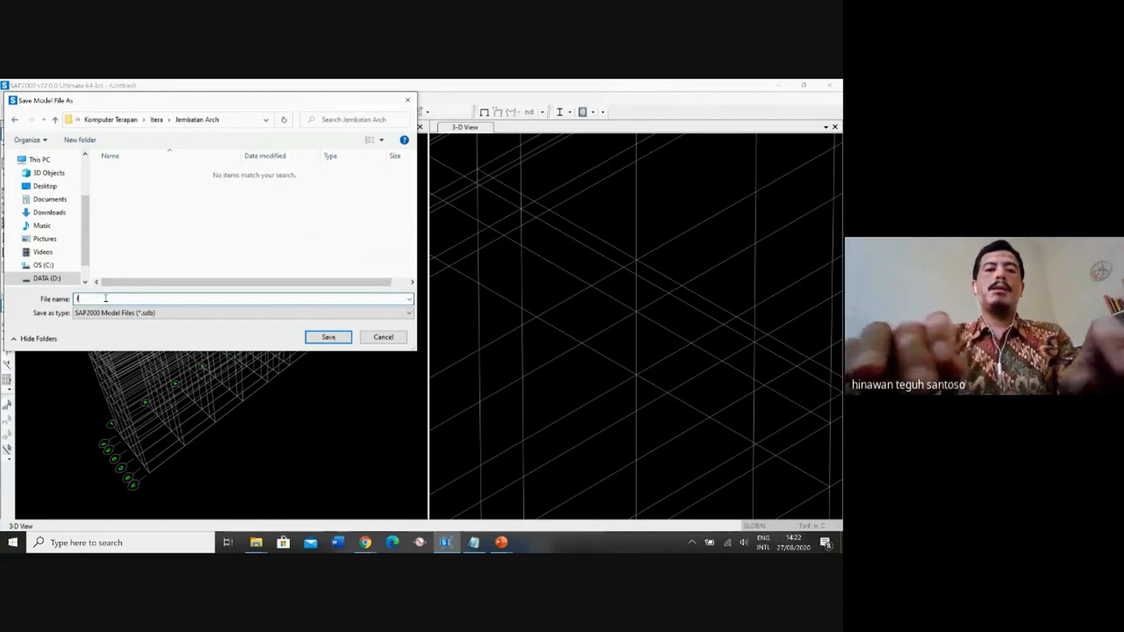
pyautogui.write('A')
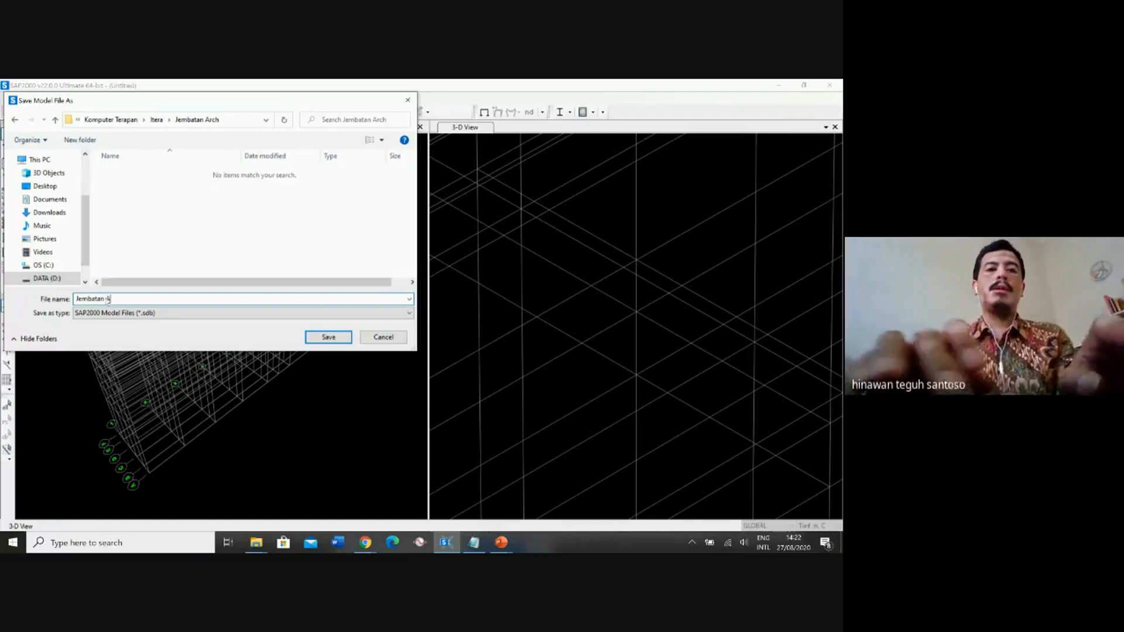
pyautogui.write('rch')
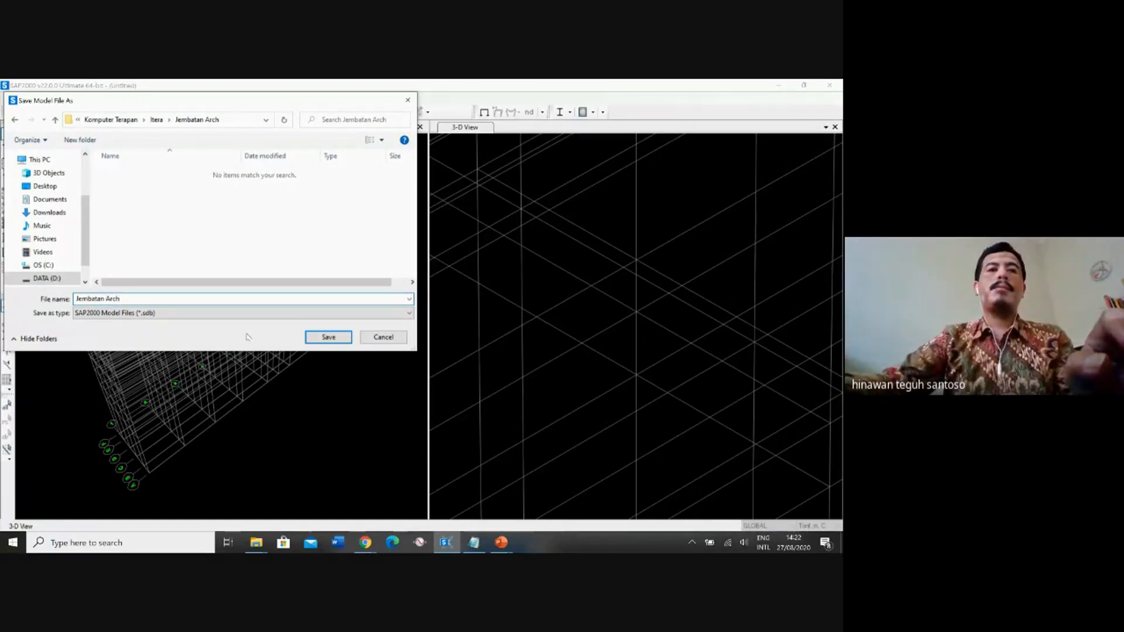
pyautogui.click(328, 338)
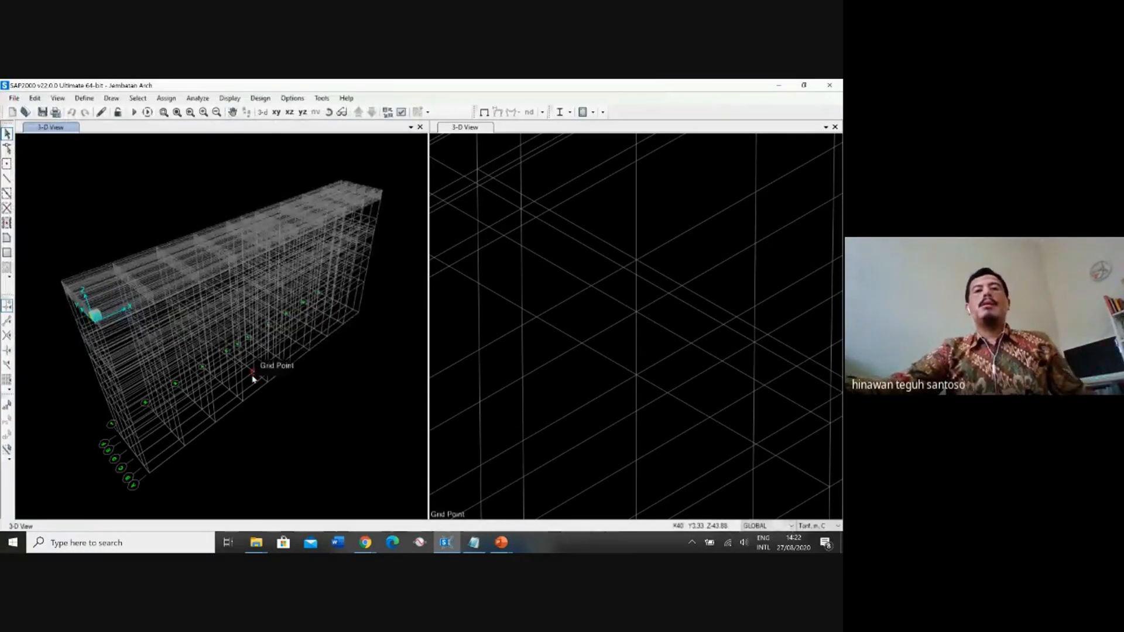
# Set the second model window to show the X-Z plane at Y=0.
pyautogui.click(475, 133)
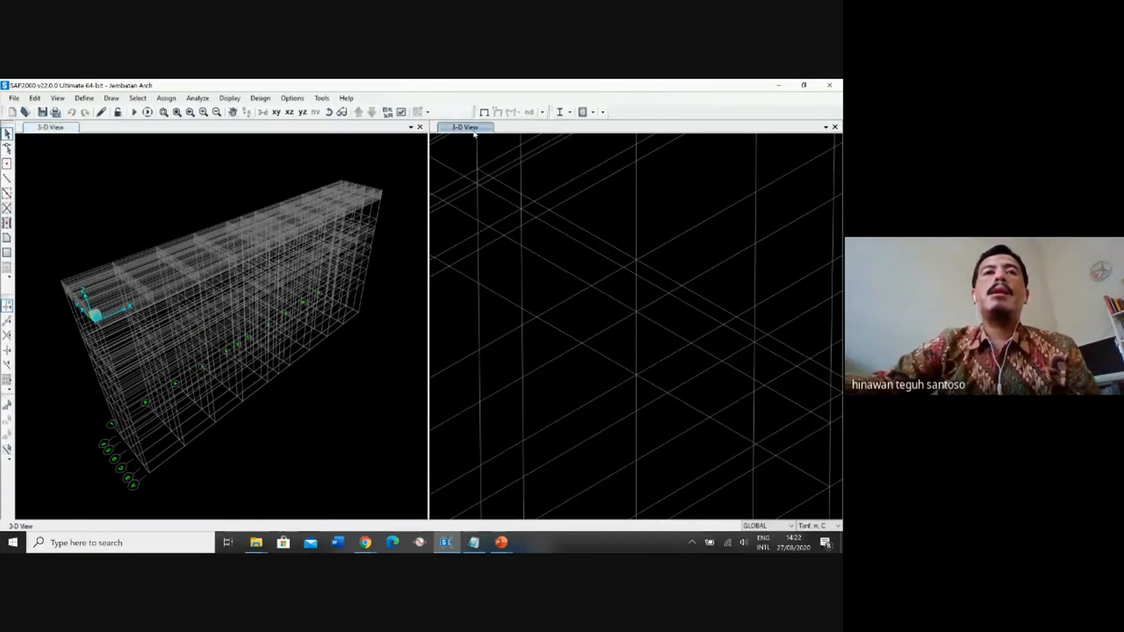
pyautogui.click(289, 112)
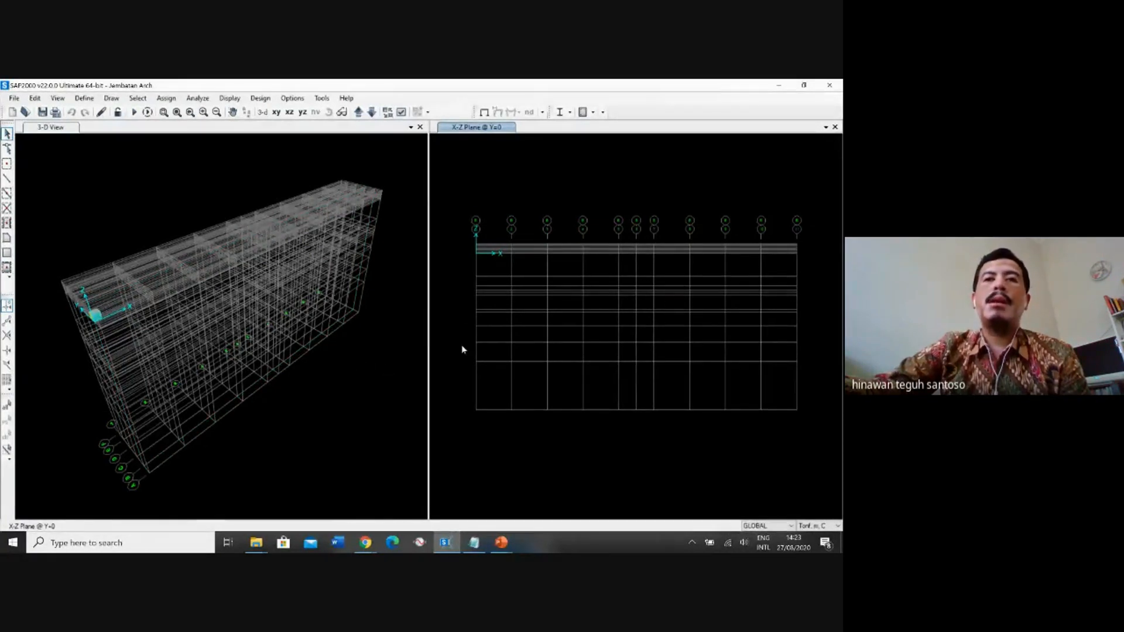
# Examine the visibility options for Y grid line A in the GLOBAL grid data and close it without changes.
pyautogui.rightClick(335, 373)
pyautogui.click(364, 378)
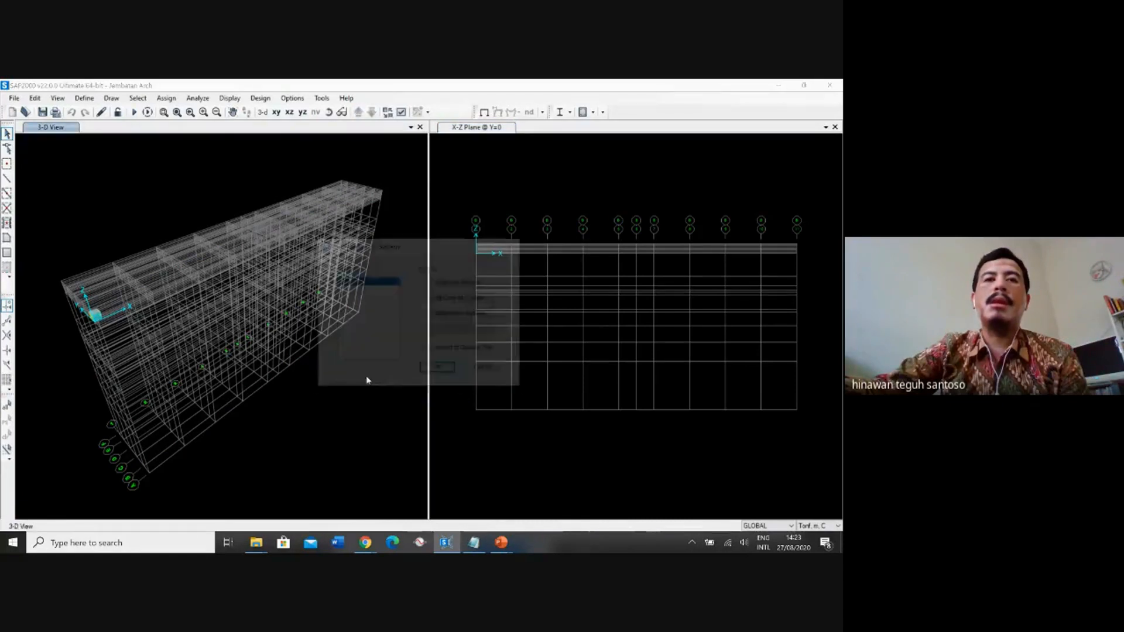
pyautogui.click(450, 316)
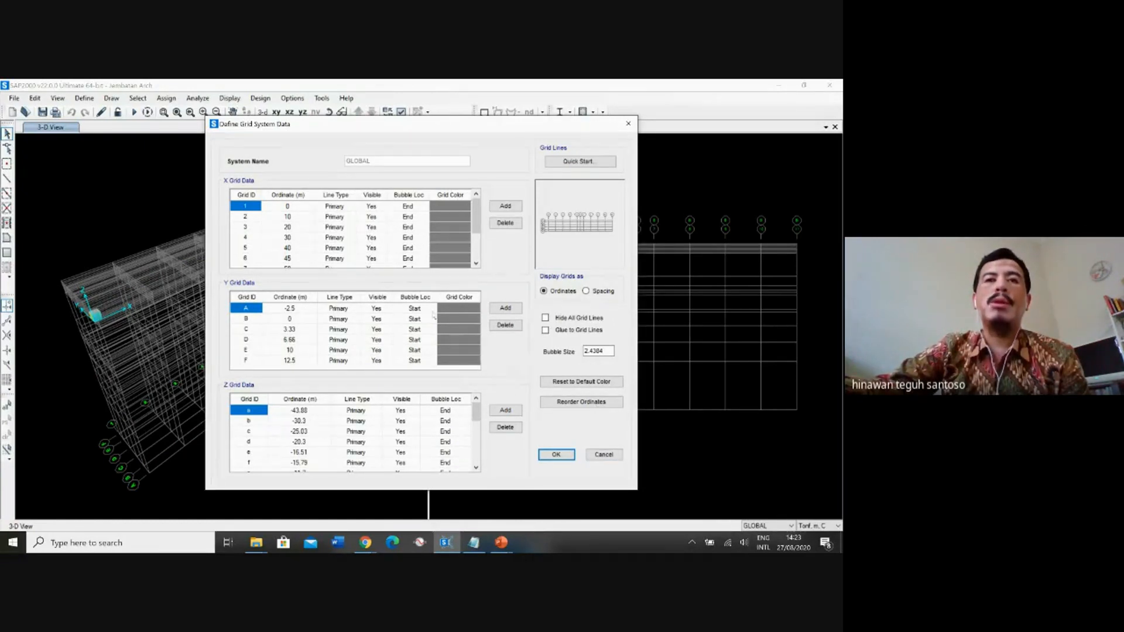
pyautogui.click(381, 309)
pyautogui.click(381, 309)
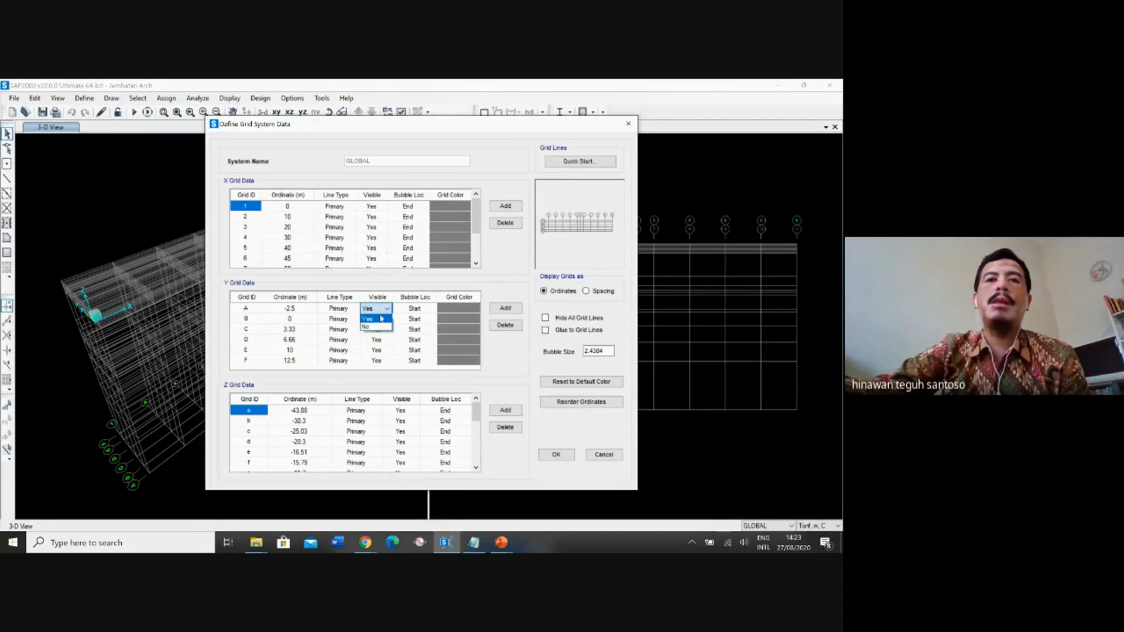
pyautogui.click(384, 319)
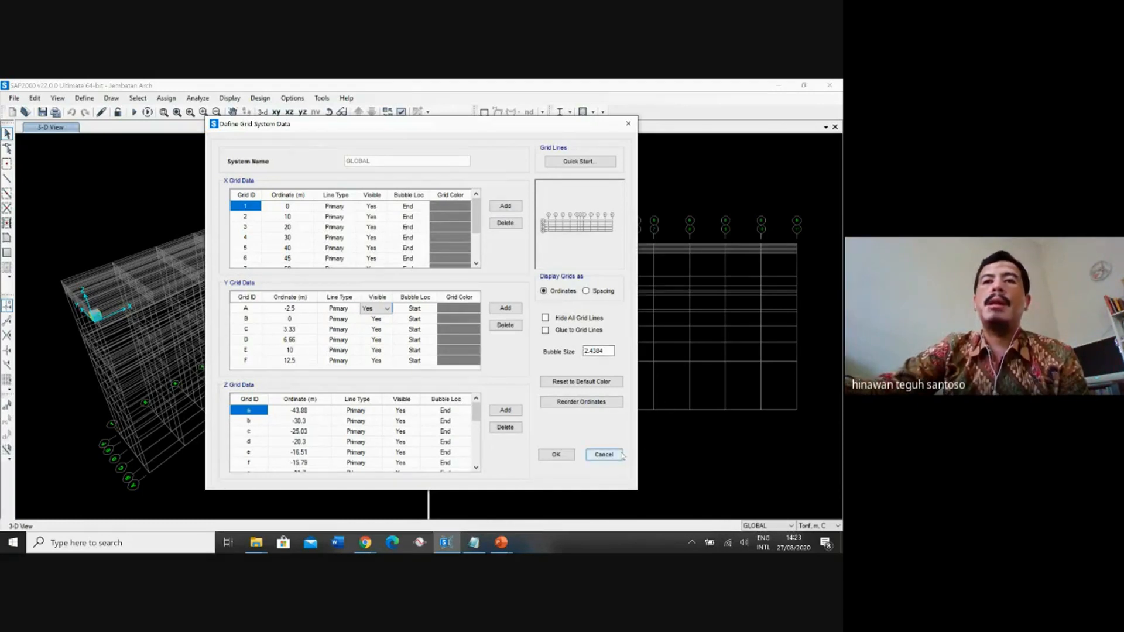
pyautogui.click(603, 455)
pyautogui.click(442, 370)
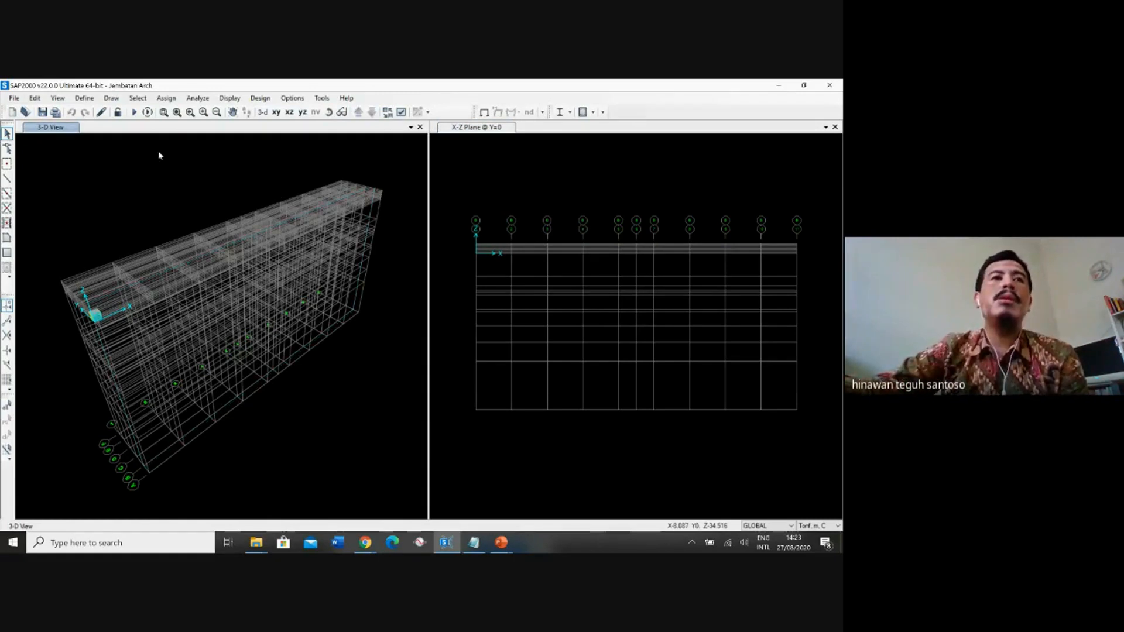
# Add a concrete material for region New Zealand with standard NZS 3101:2006 and grade f'c 30MPa.
pyautogui.click(84, 98)
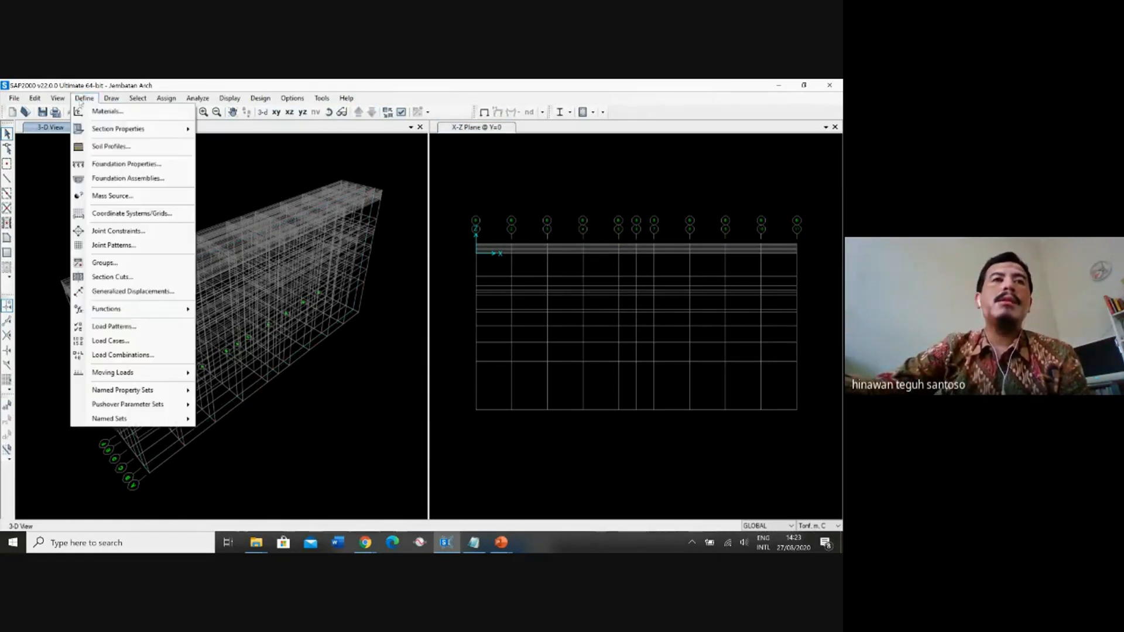
pyautogui.click(108, 111)
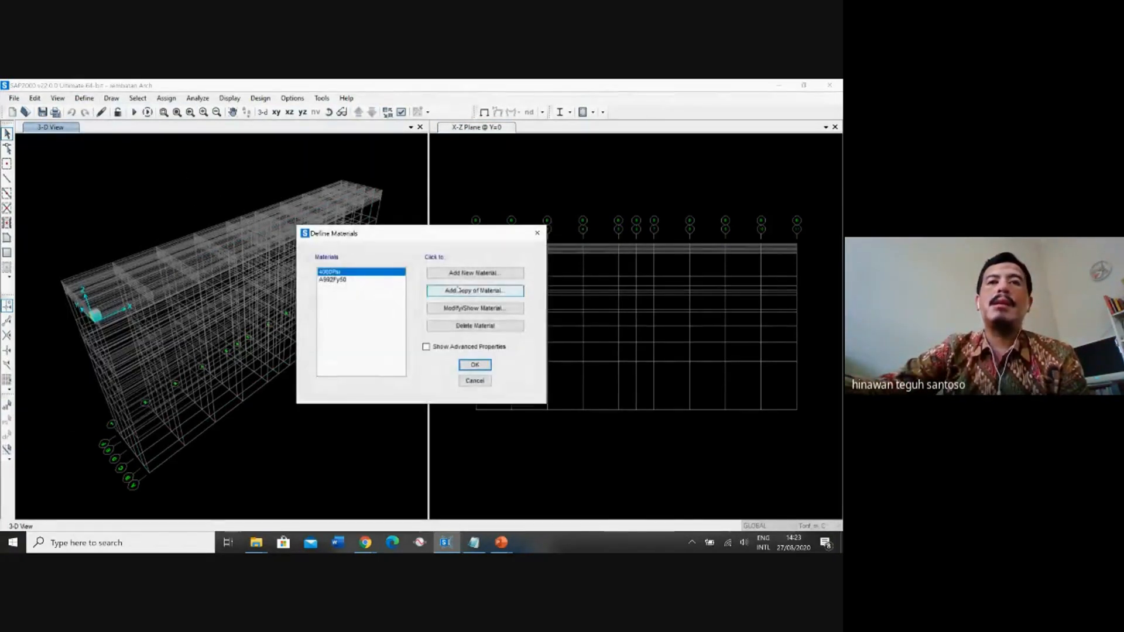
pyautogui.click(483, 273)
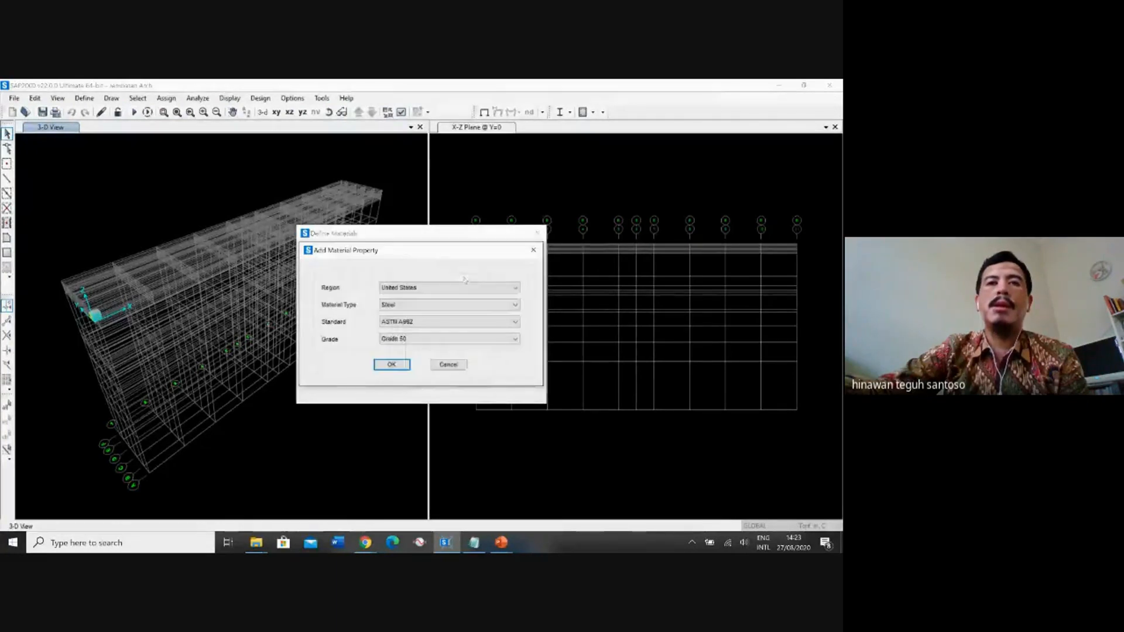
pyautogui.click(427, 287)
pyautogui.click(421, 329)
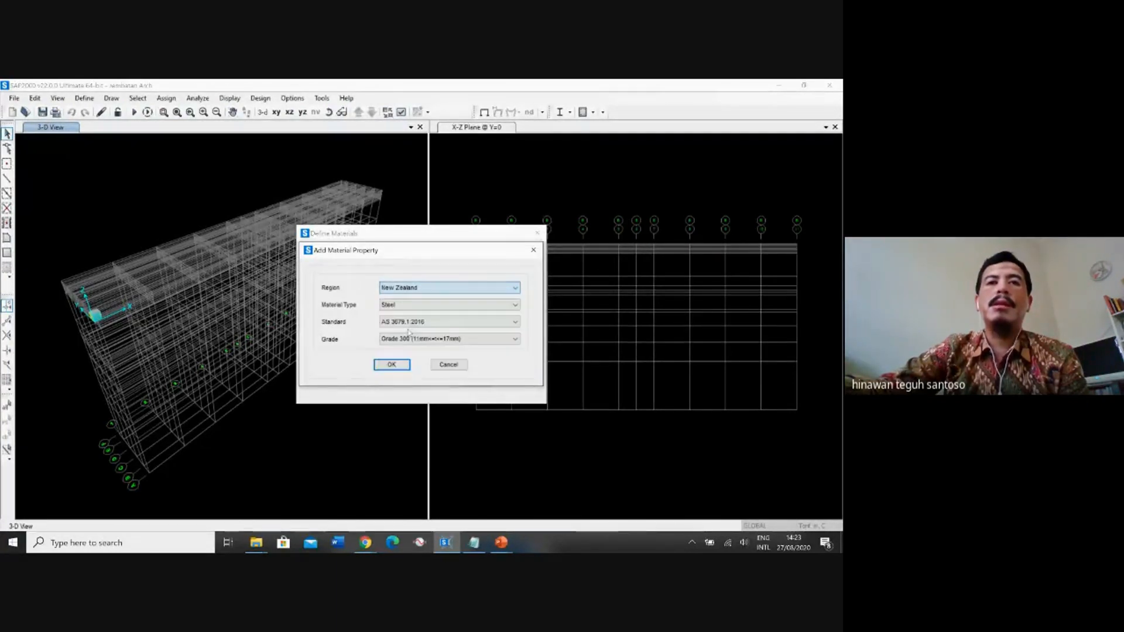
pyautogui.click(433, 305)
pyautogui.click(419, 322)
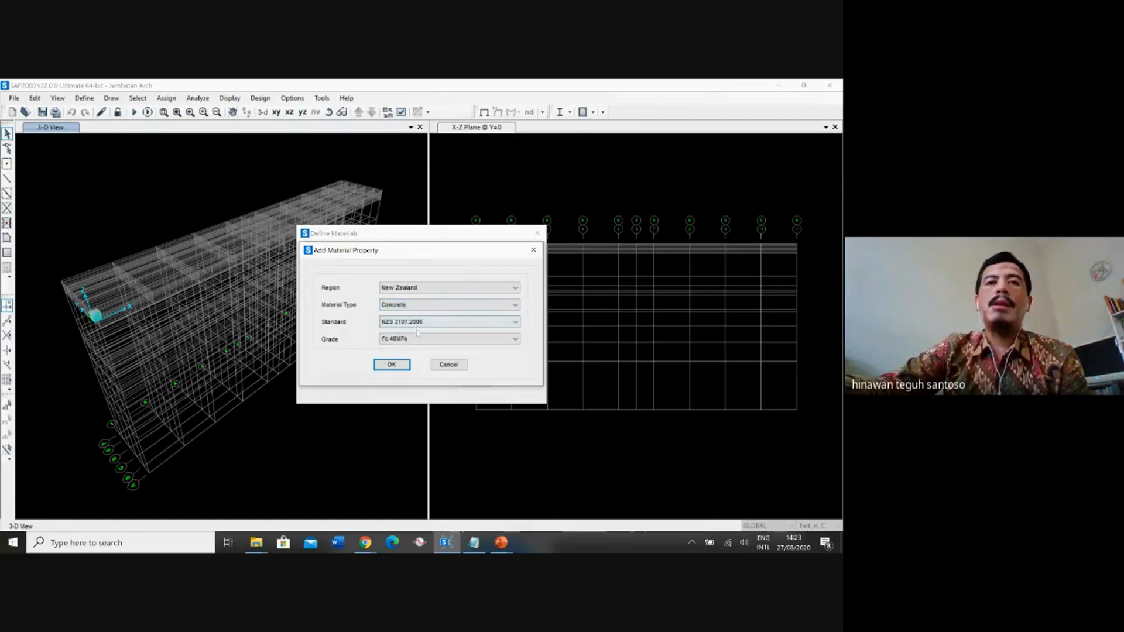
pyautogui.click(425, 322)
pyautogui.click(426, 331)
pyautogui.click(427, 339)
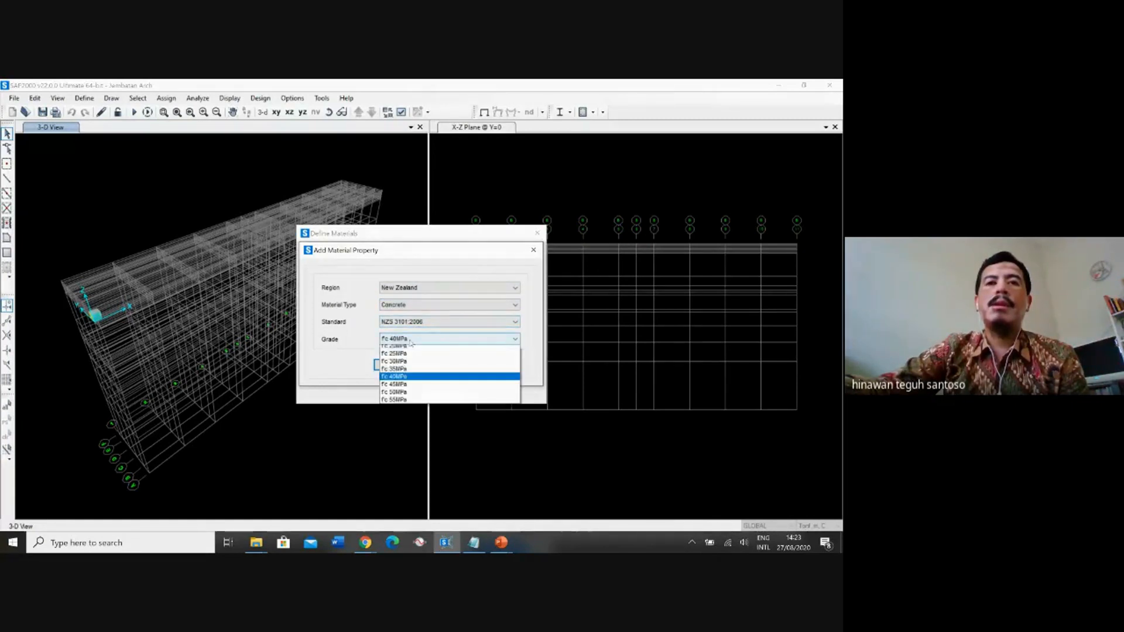
pyautogui.click(404, 366)
pyautogui.click(398, 367)
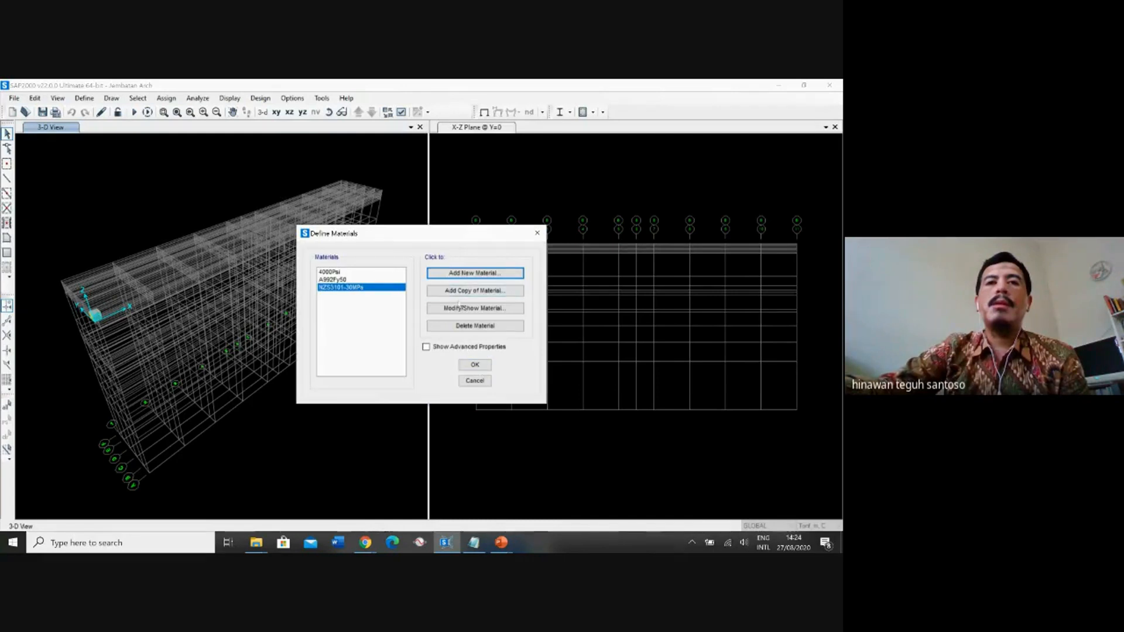
# Rename the new New Zealand concrete material as fc 30MPa.
pyautogui.click(475, 308)
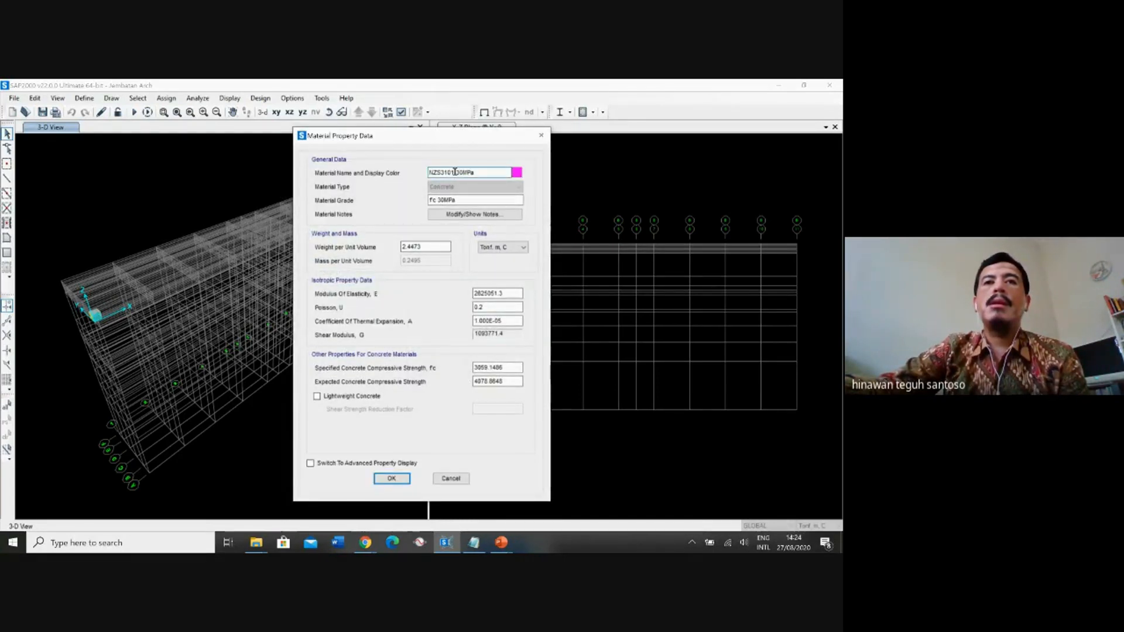
pyautogui.moveTo(456, 173); pyautogui.dragTo(429, 173)
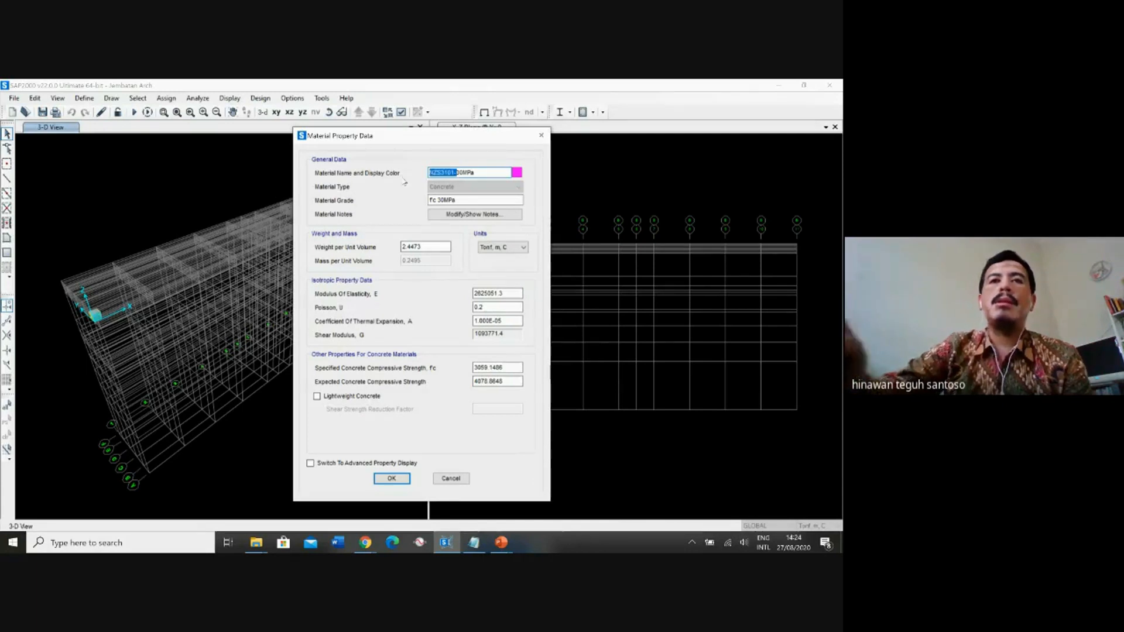
pyautogui.press('BackSpace')
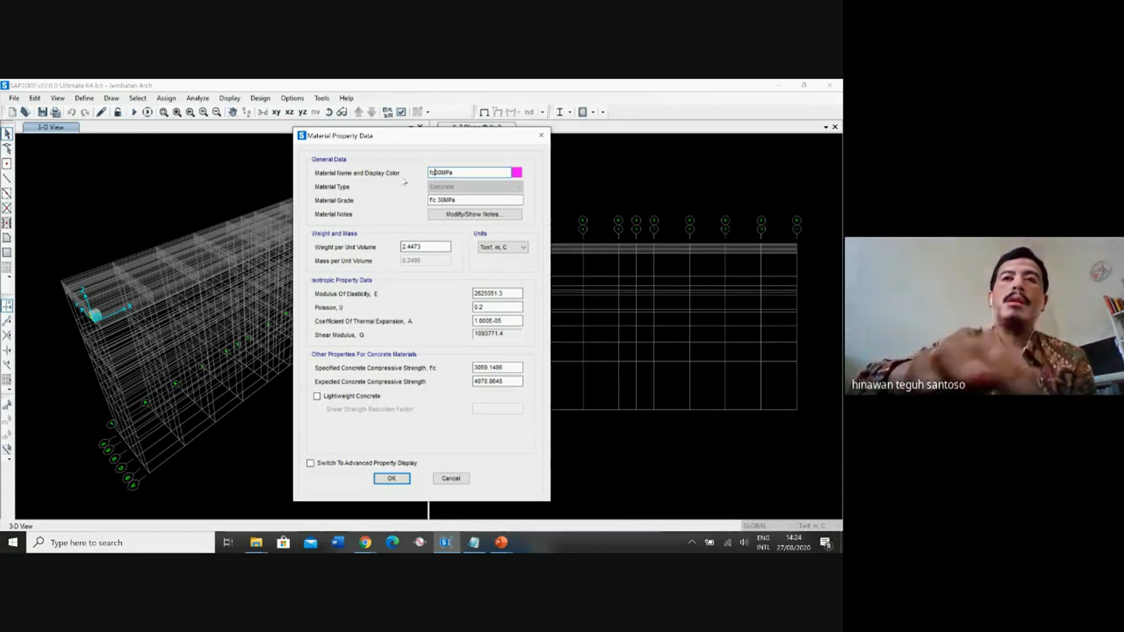
pyautogui.write('fc')
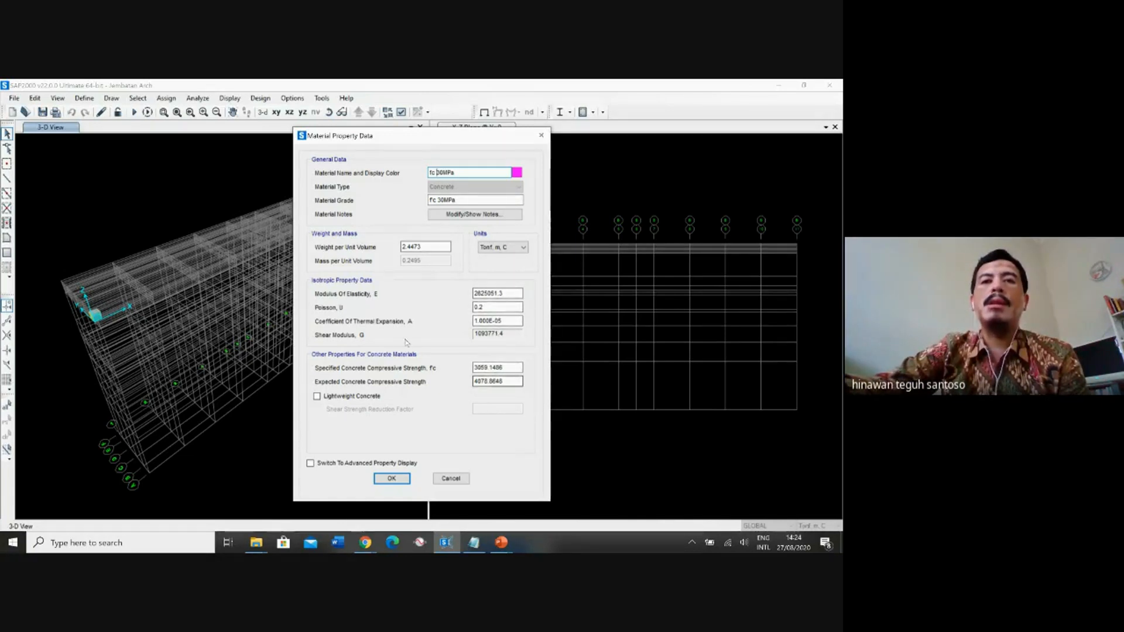
pyautogui.click(391, 479)
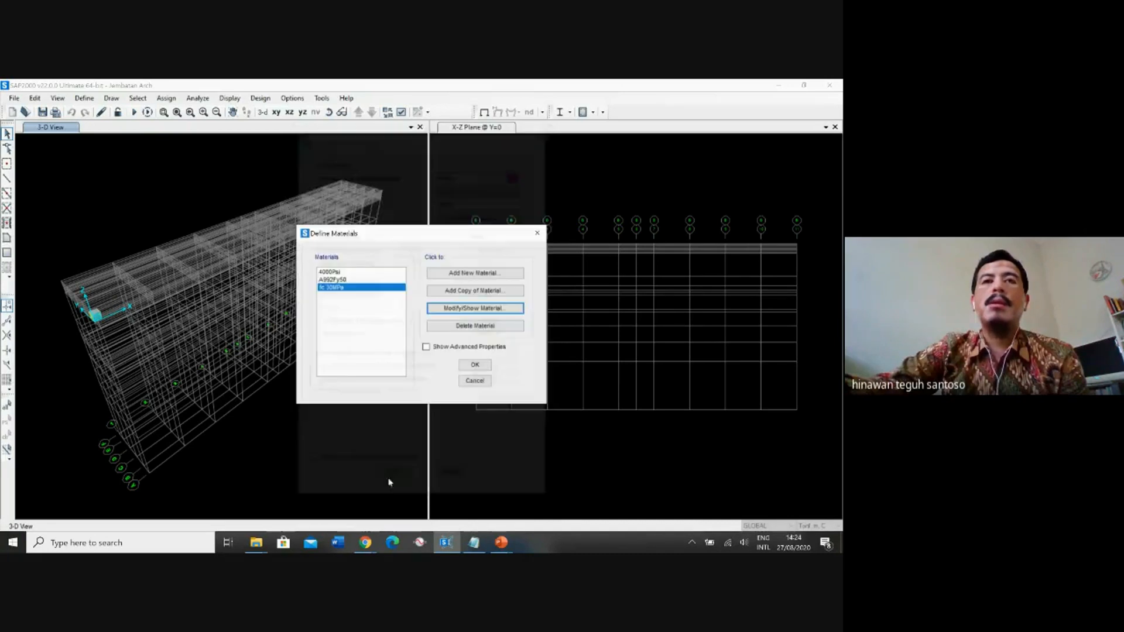
# Accept the material definitions and start a new rectangular frame section of property type Concrete.
pyautogui.click(475, 364)
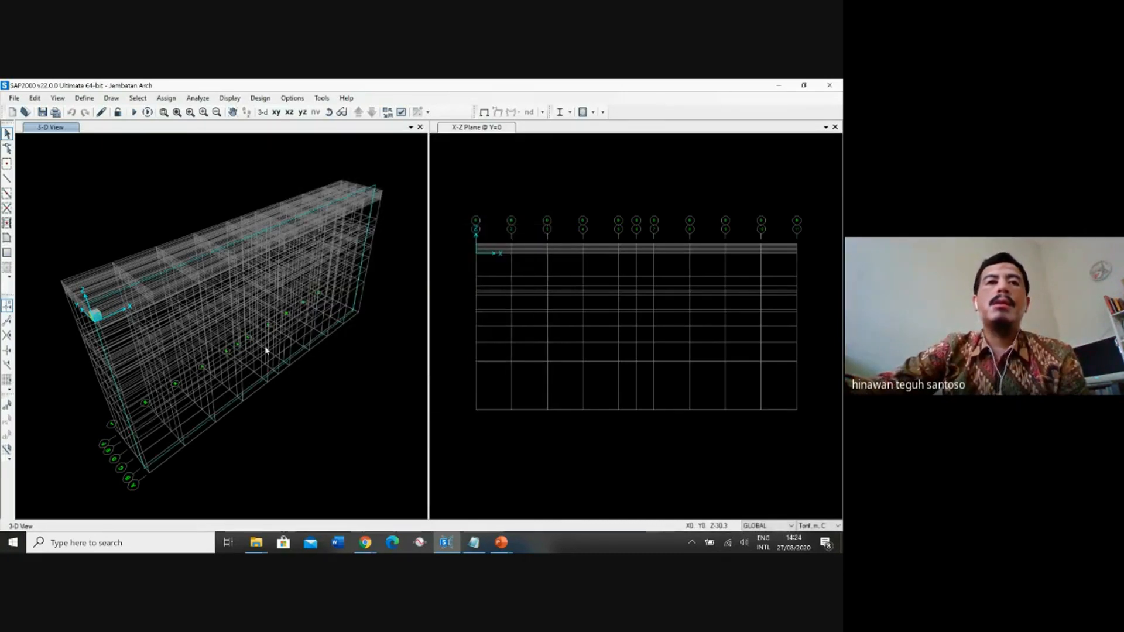
pyautogui.click(84, 97)
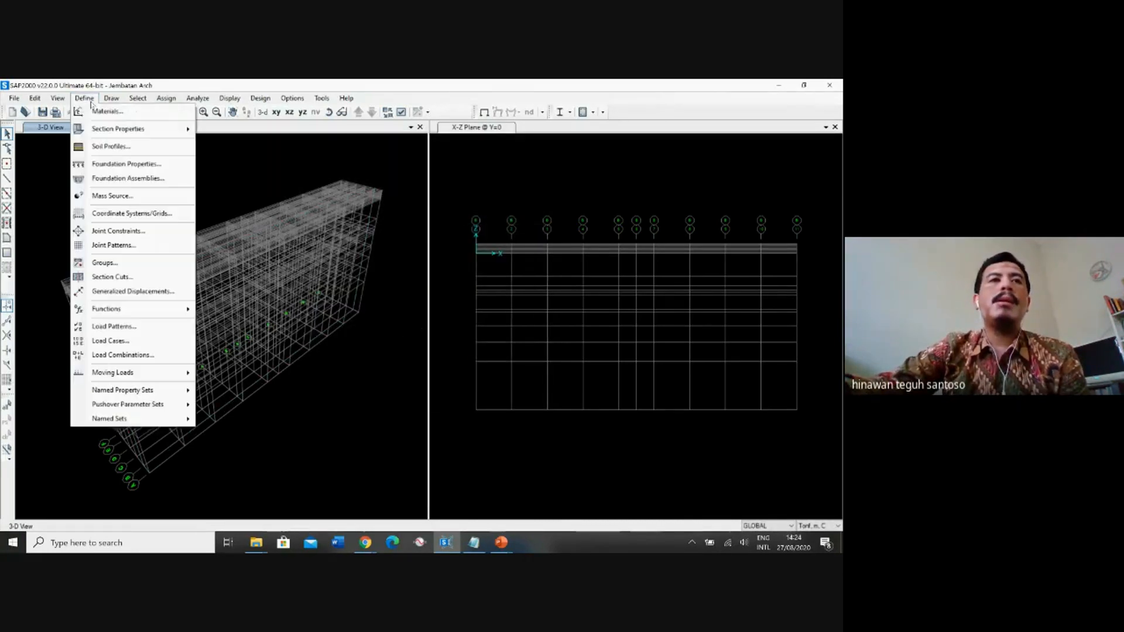
pyautogui.moveTo(117, 128)
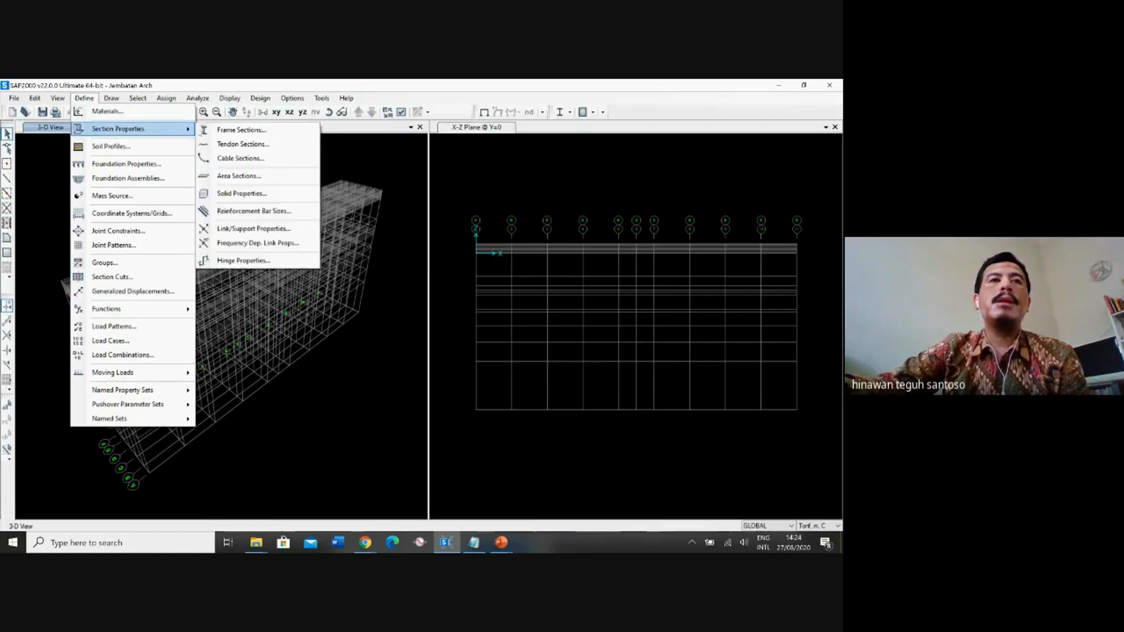
pyautogui.click(228, 131)
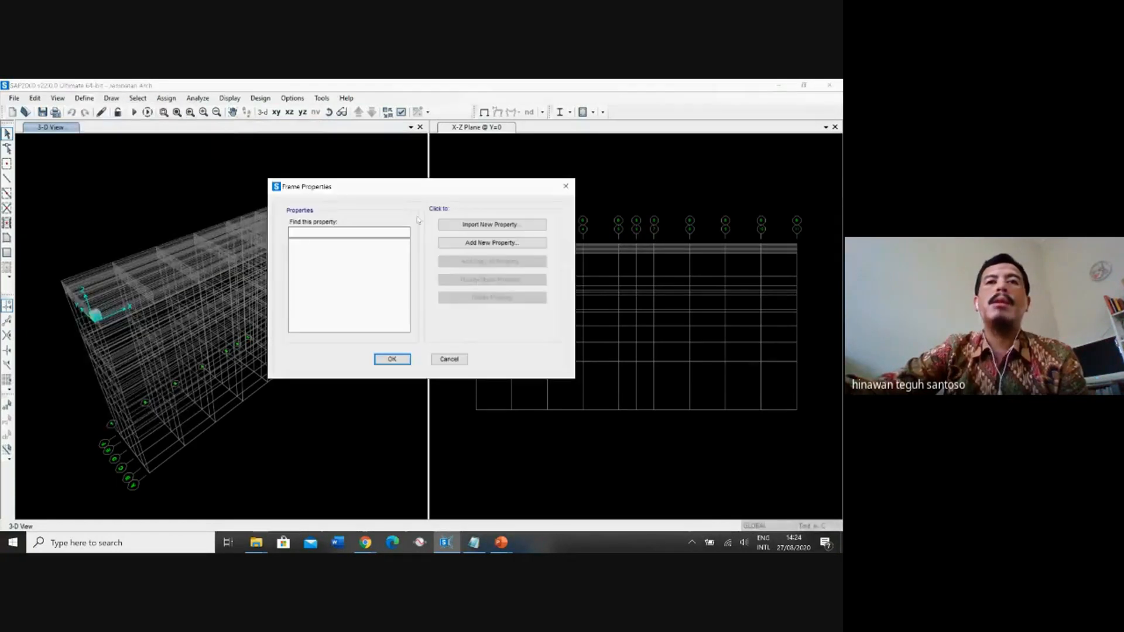
pyautogui.moveTo(456, 193); pyautogui.dragTo(310, 184)
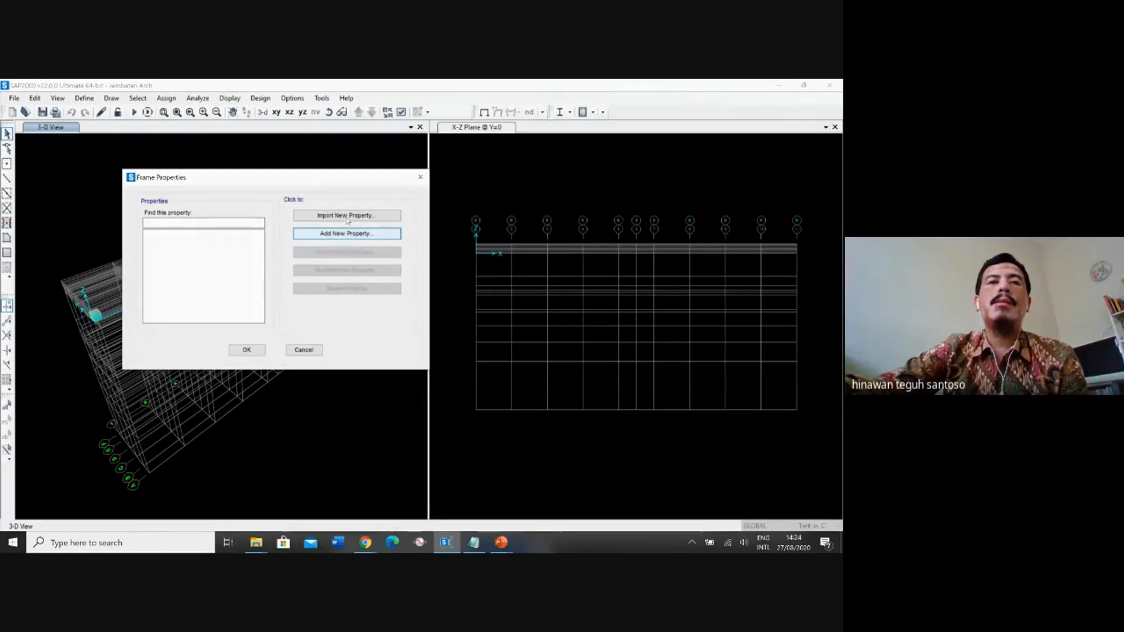
pyautogui.click(342, 234)
pyautogui.click(468, 204)
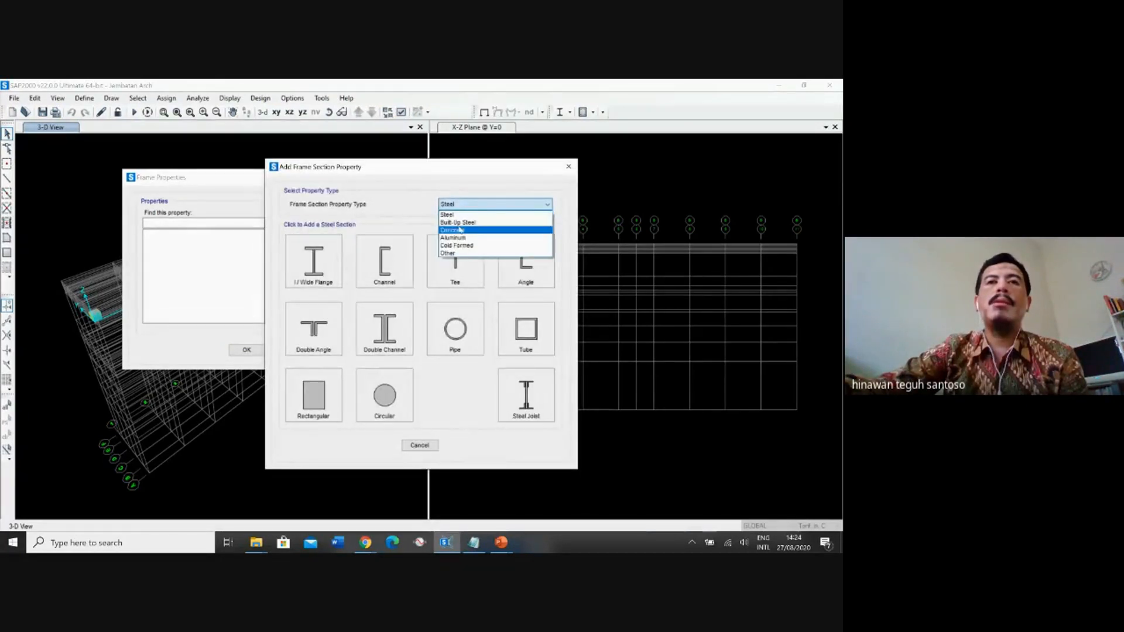
pyautogui.click(461, 220)
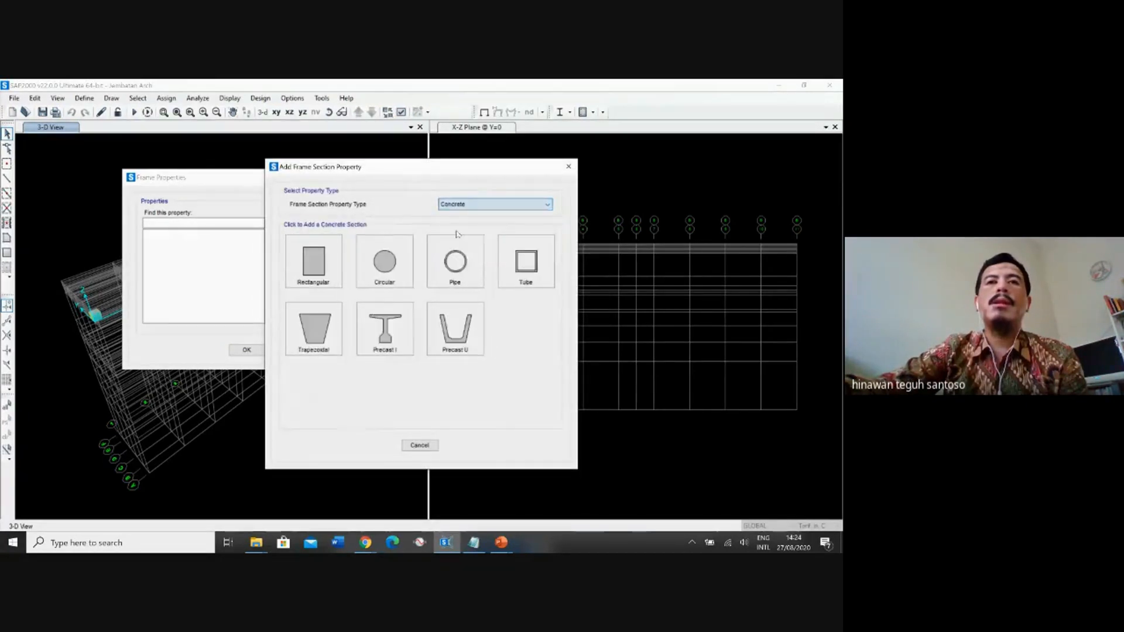
pyautogui.click(323, 278)
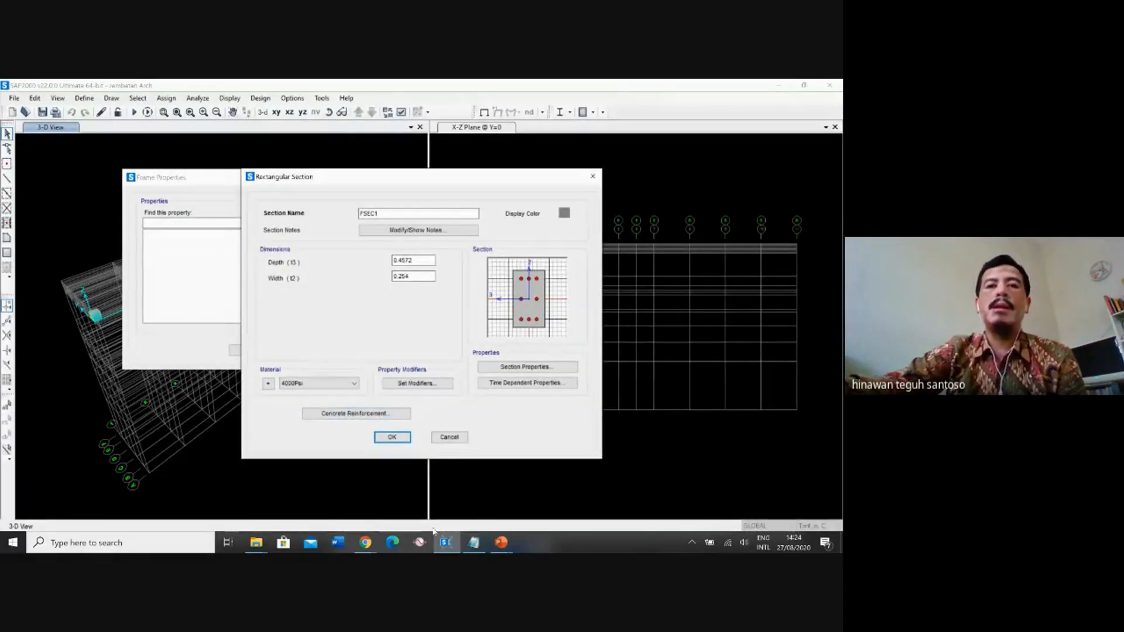
# Look up the element heights and widths on the Section Properties slide in the PowerPoint slide show, and return to SAP2000.
pyautogui.click(507, 542)
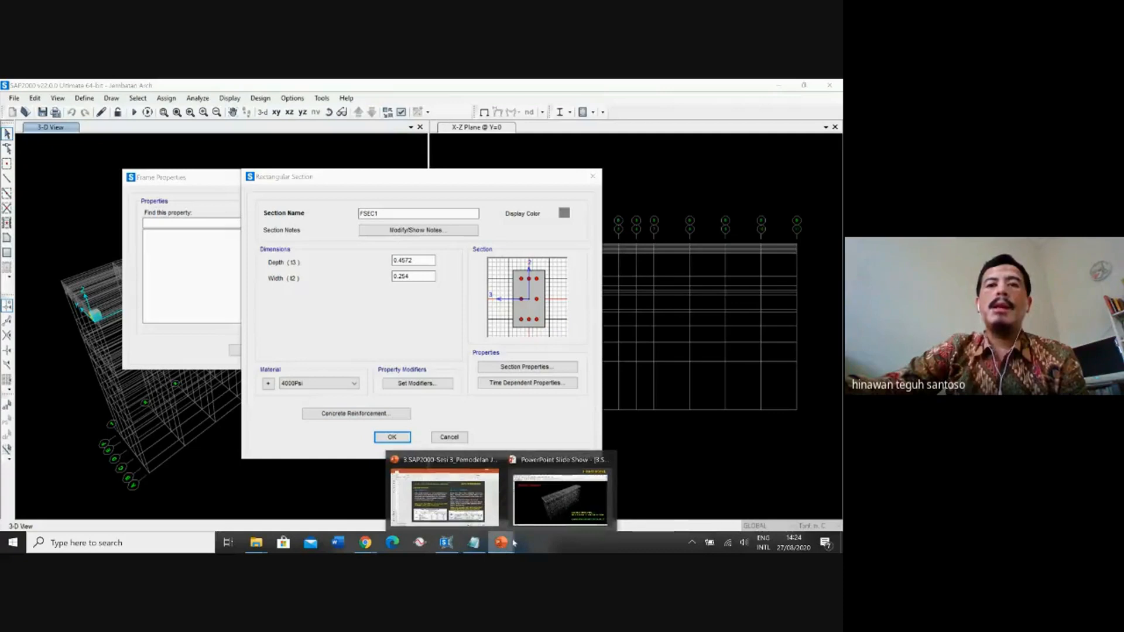
pyautogui.click(560, 498)
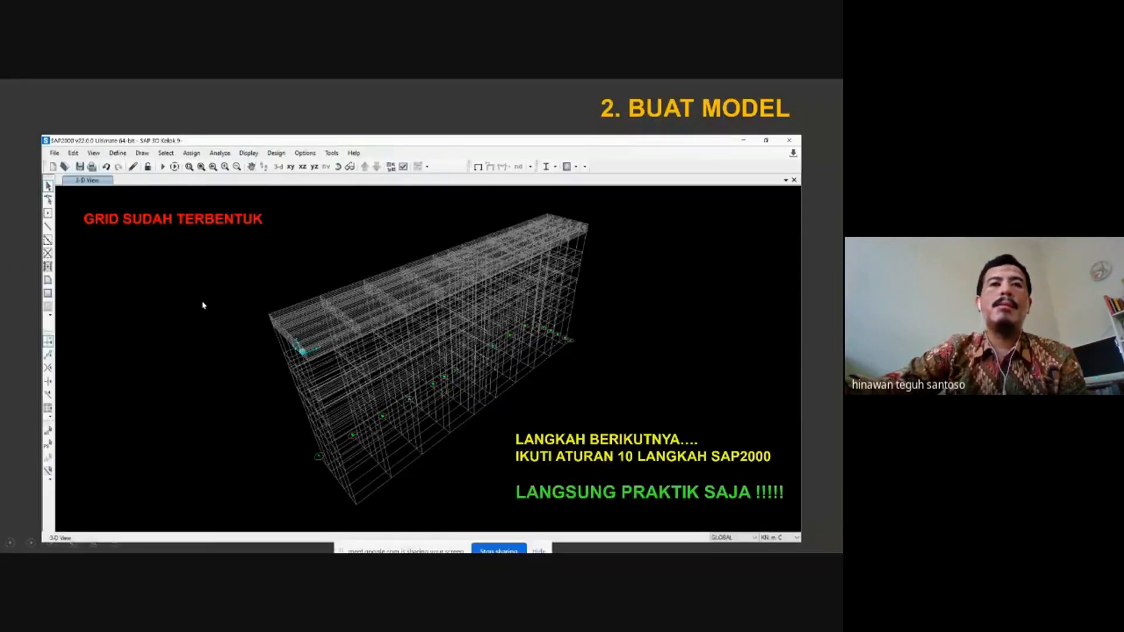
pyautogui.scroll(4, 371, 314)
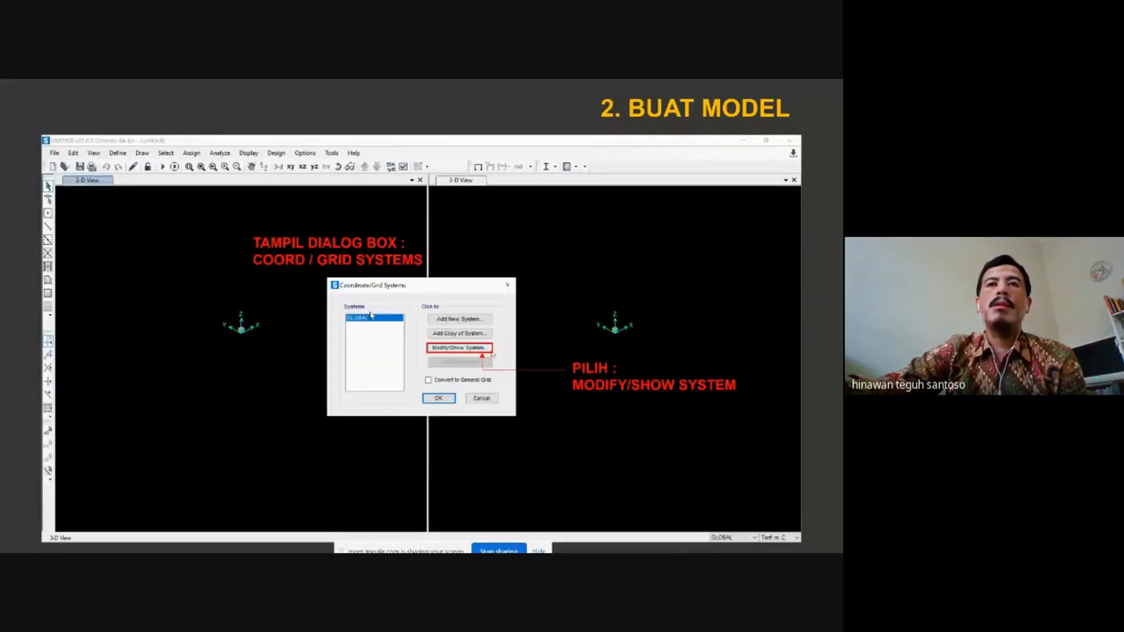
pyautogui.scroll(1, 371, 315)
pyautogui.scroll(4, 370, 316)
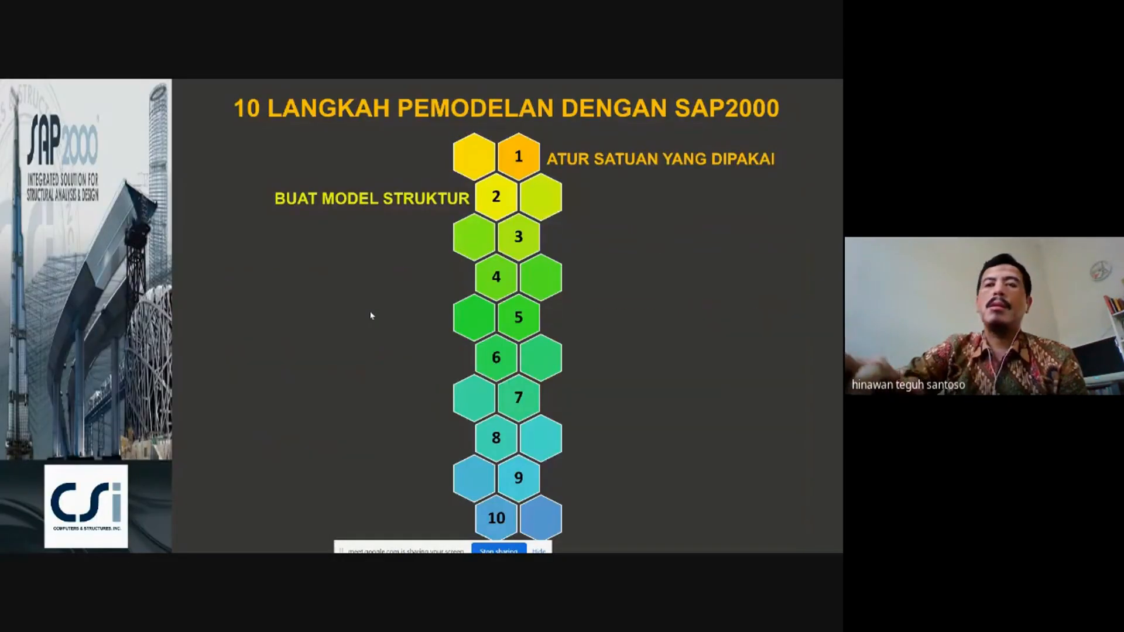
pyautogui.scroll(2, 370, 316)
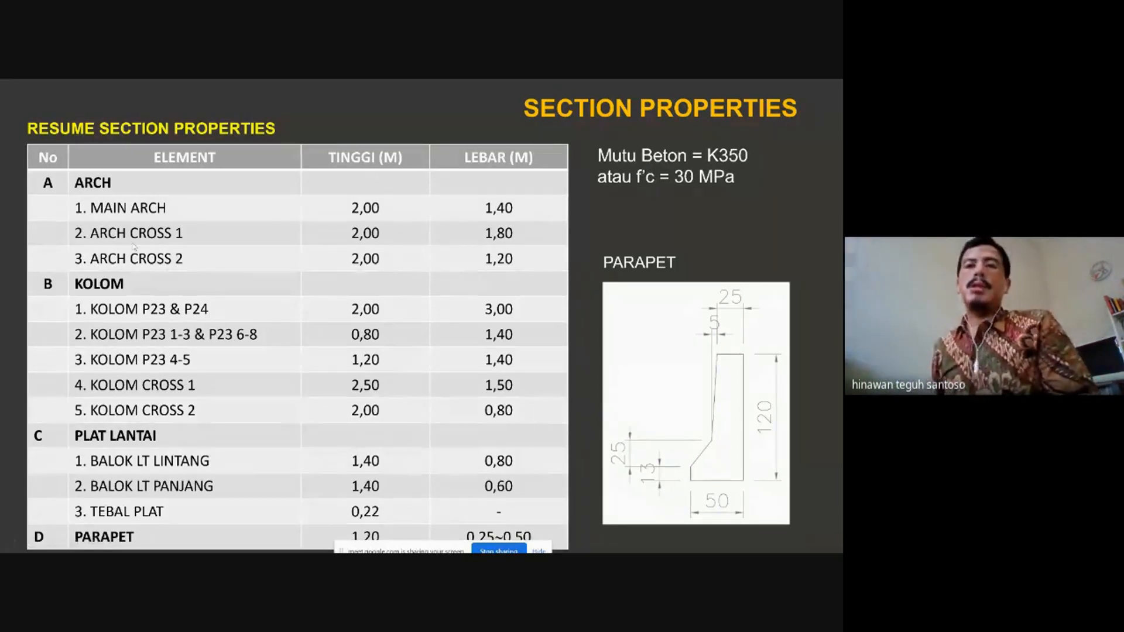
pyautogui.press('Escape')
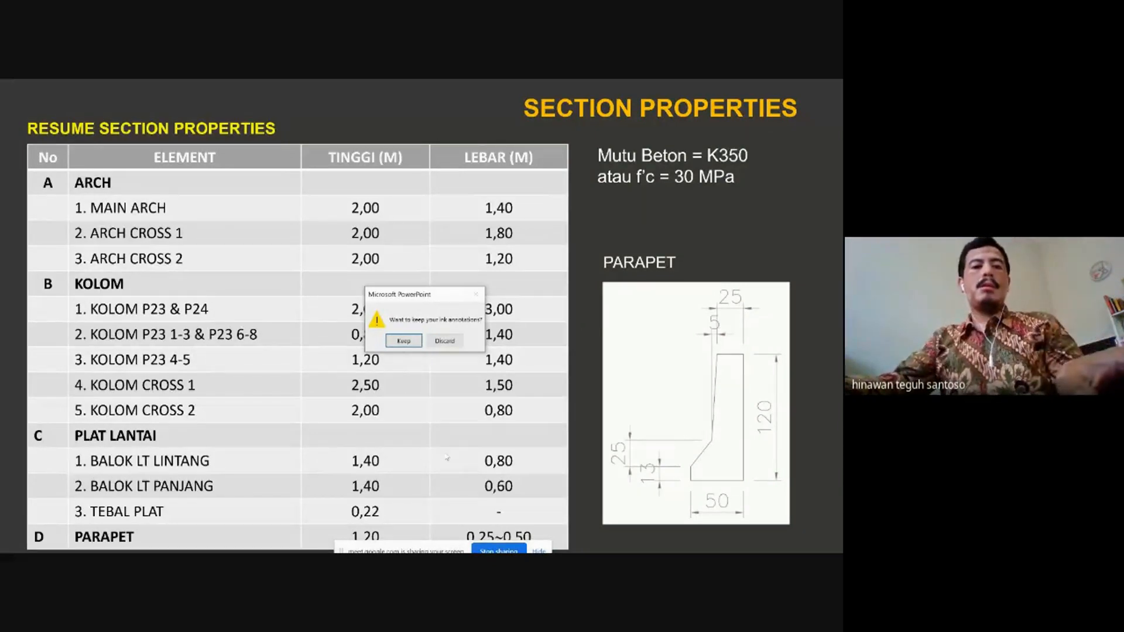
pyautogui.hotkey('alt', 'Tab')
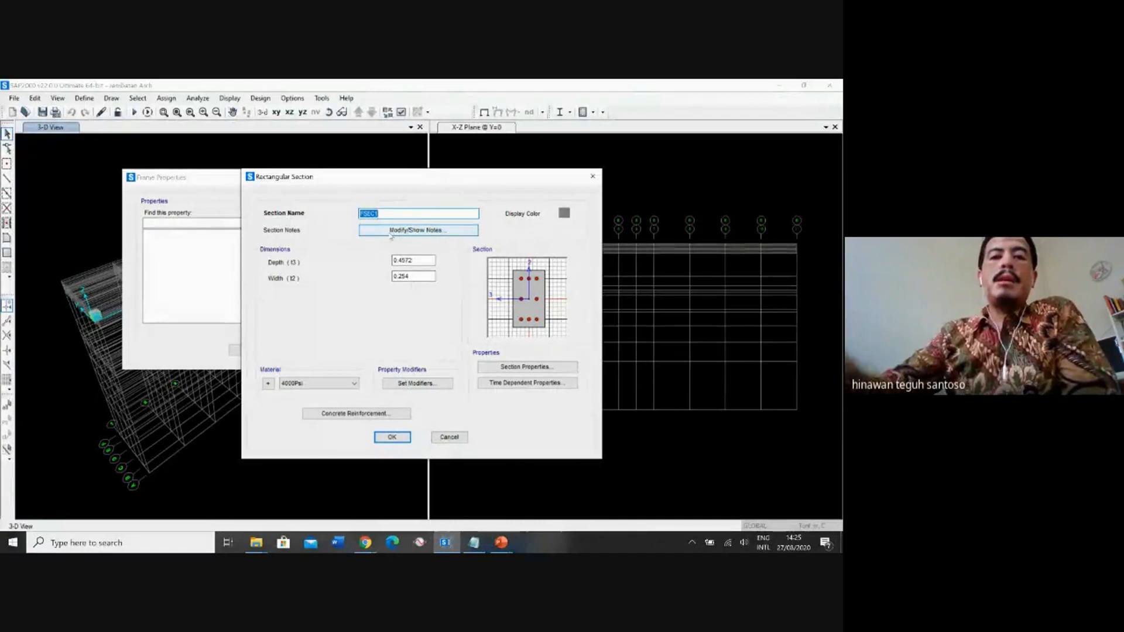
# Name the new rectangular concrete section MAIN ARCH.
pyautogui.write('n')
pyautogui.press('BackSpace')
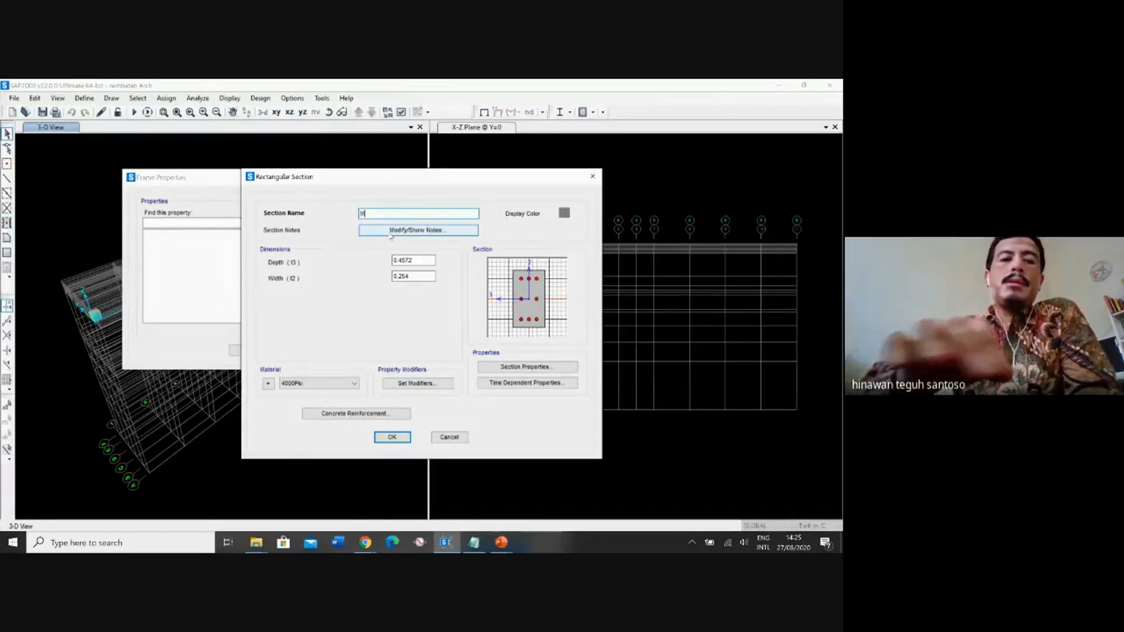
pyautogui.write('AIN AR')
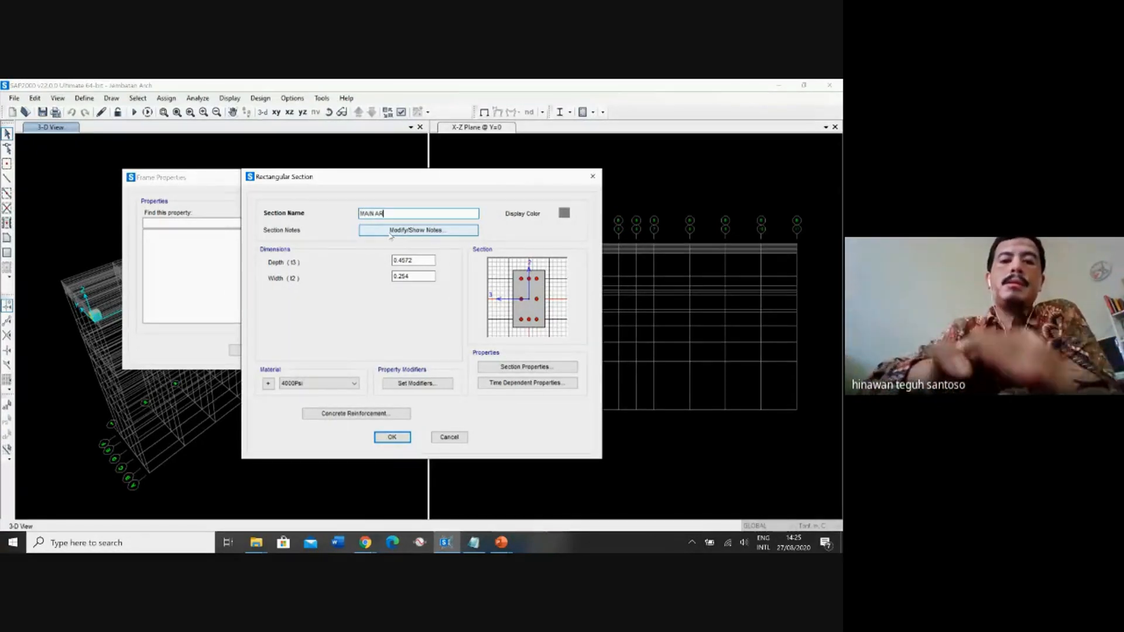
pyautogui.write('CH')
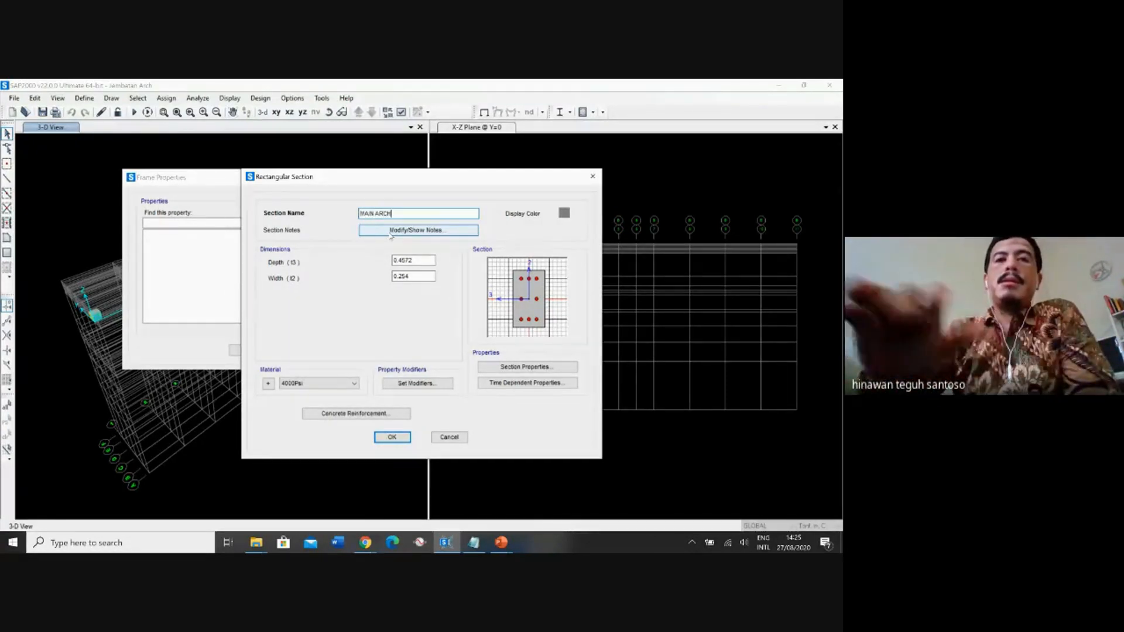
# Set the MAIN ARCH section's depth to 2 m and width to 1.4 m, and assign it the fc 30MPa material.
pyautogui.click(418, 257)
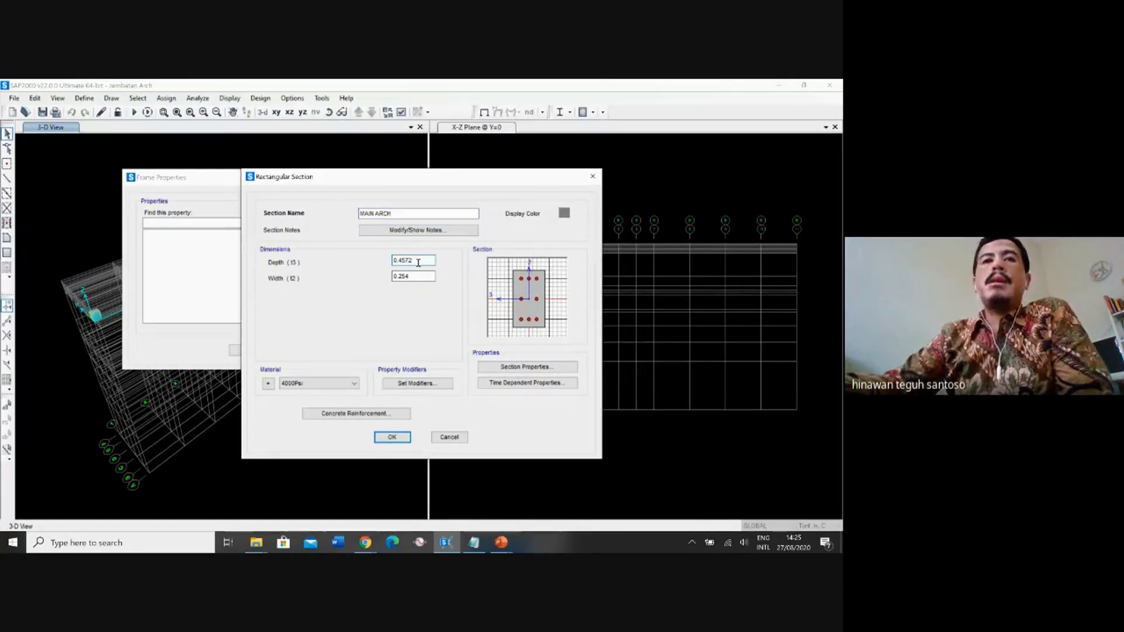
pyautogui.doubleClick(418, 262)
pyautogui.write('2')
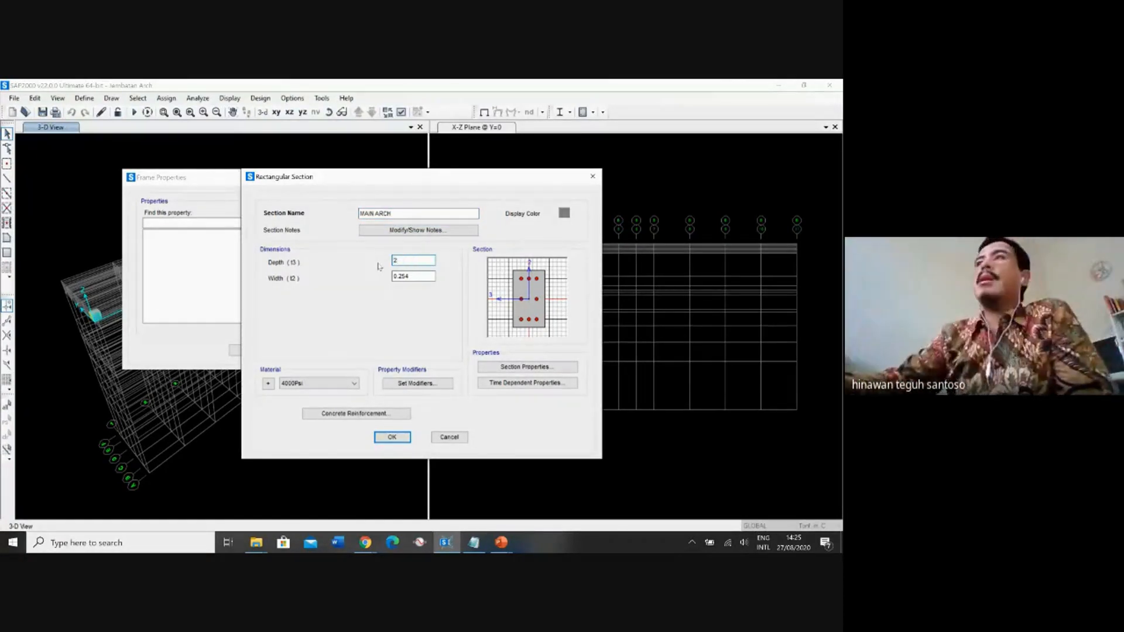
pyautogui.press('Tab')
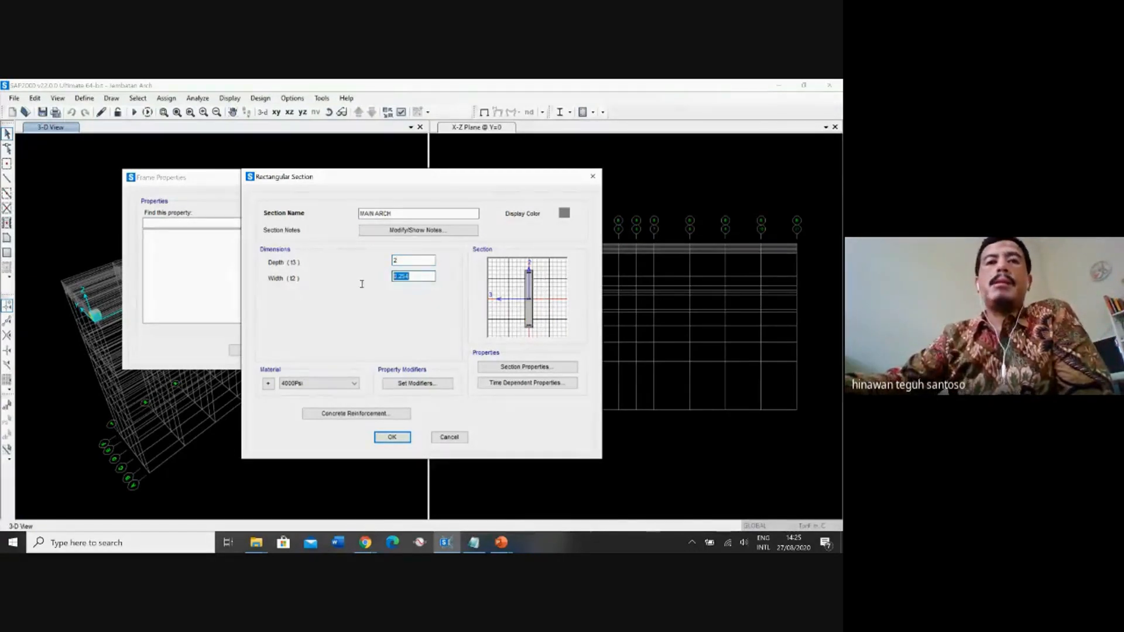
pyautogui.write('1.4')
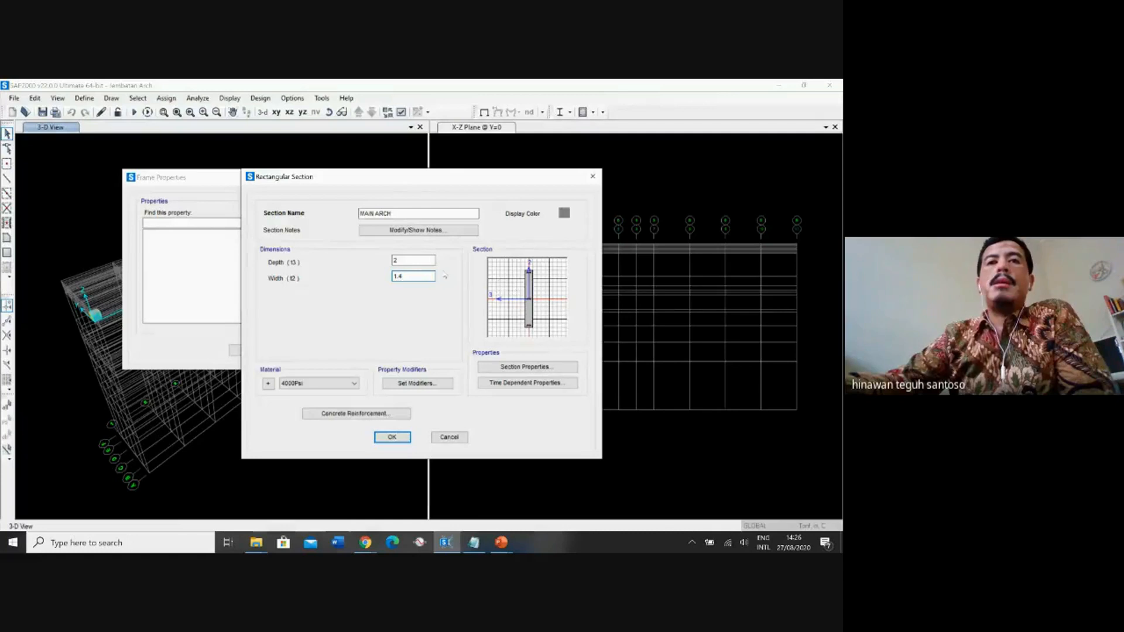
pyautogui.click(418, 262)
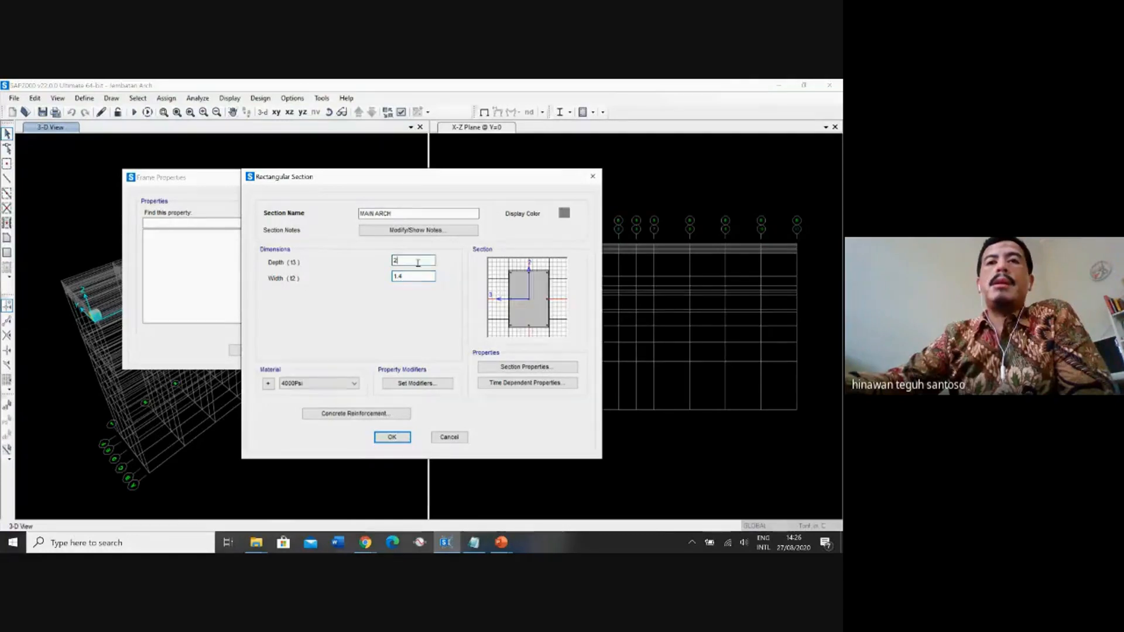
pyautogui.click(321, 385)
pyautogui.click(309, 416)
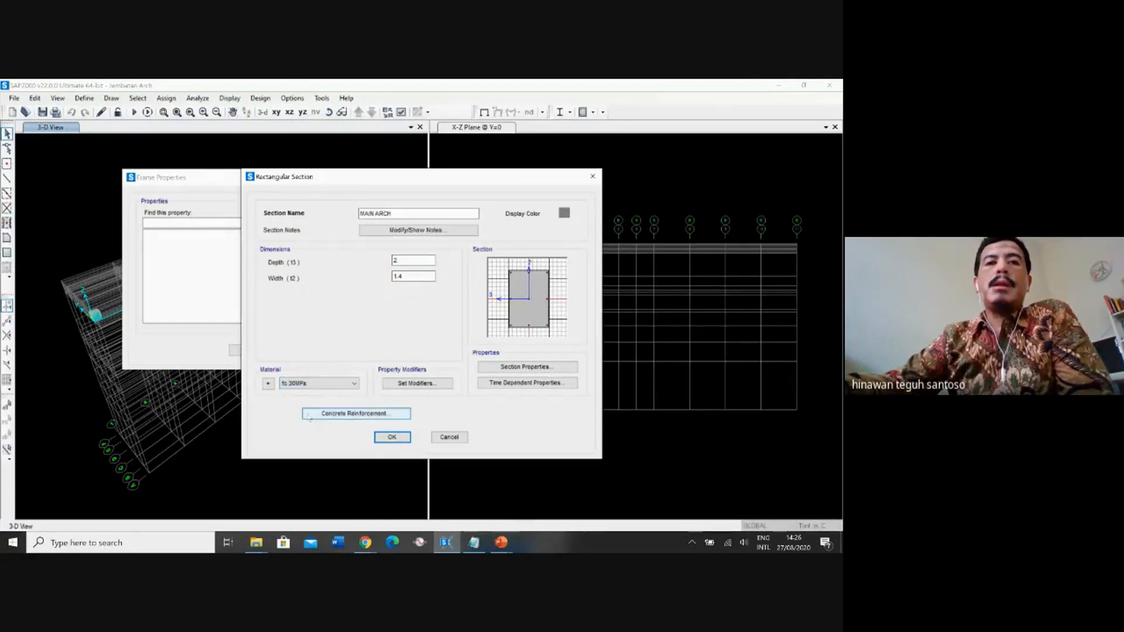
# Set the MAIN ARCH concrete reinforcement design type to Beam (M3 Design Only) and save the section.
pyautogui.click(310, 416)
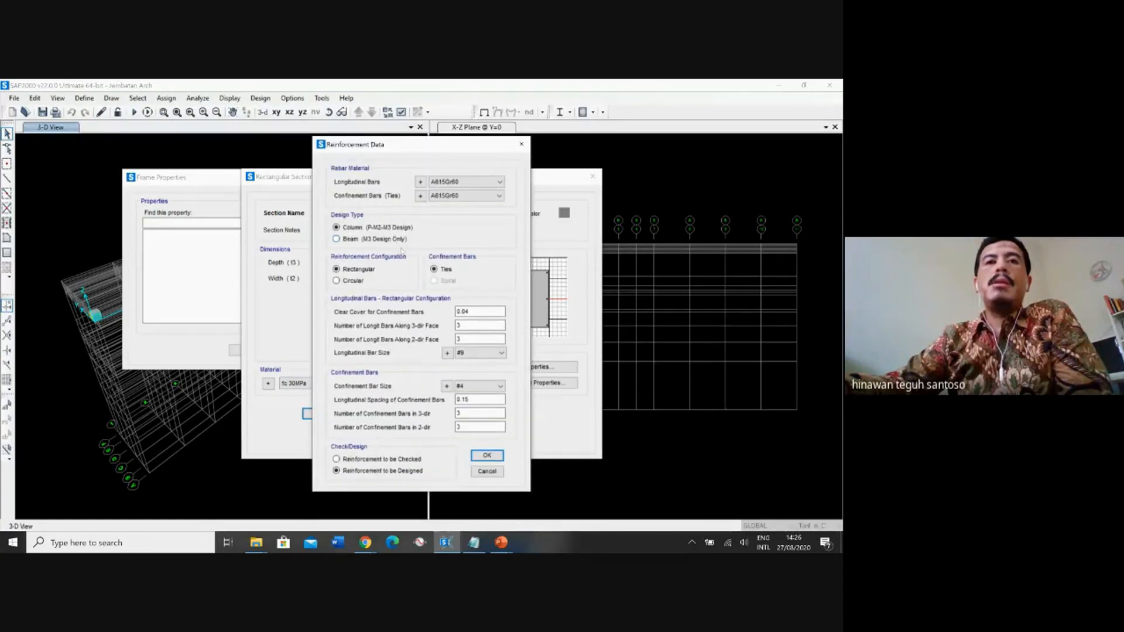
pyautogui.click(337, 238)
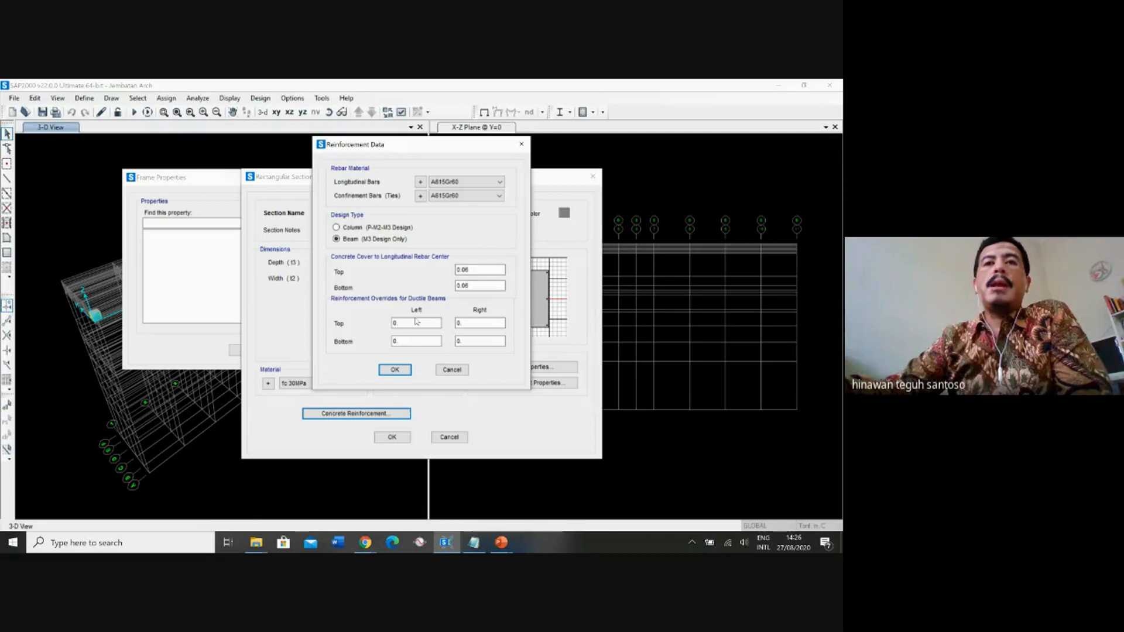
pyautogui.click(394, 324)
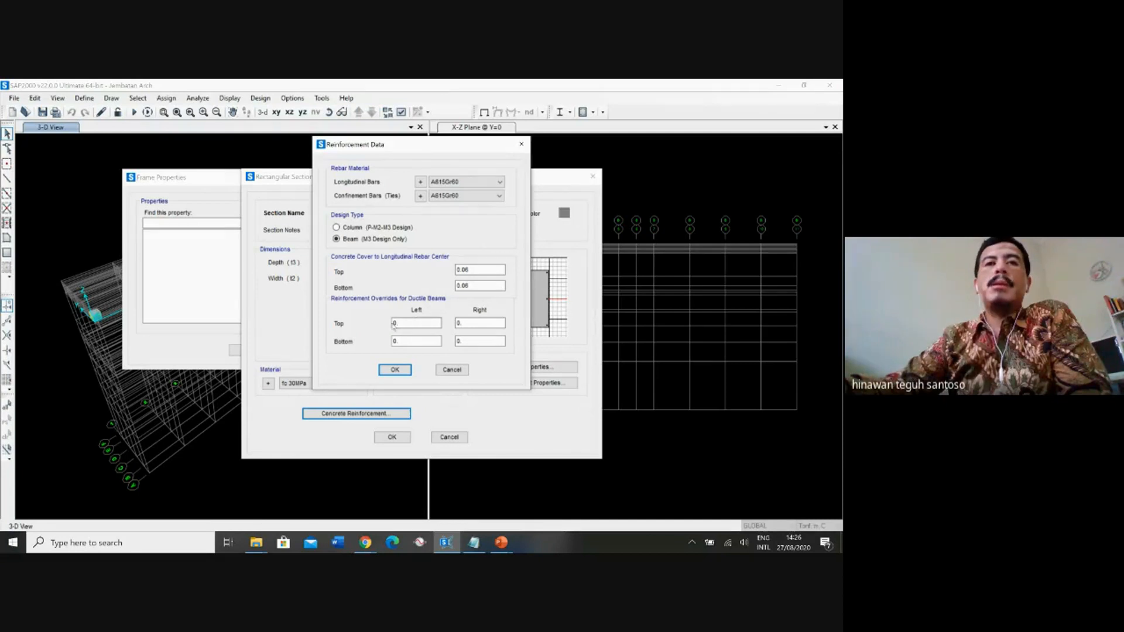
pyautogui.click(396, 372)
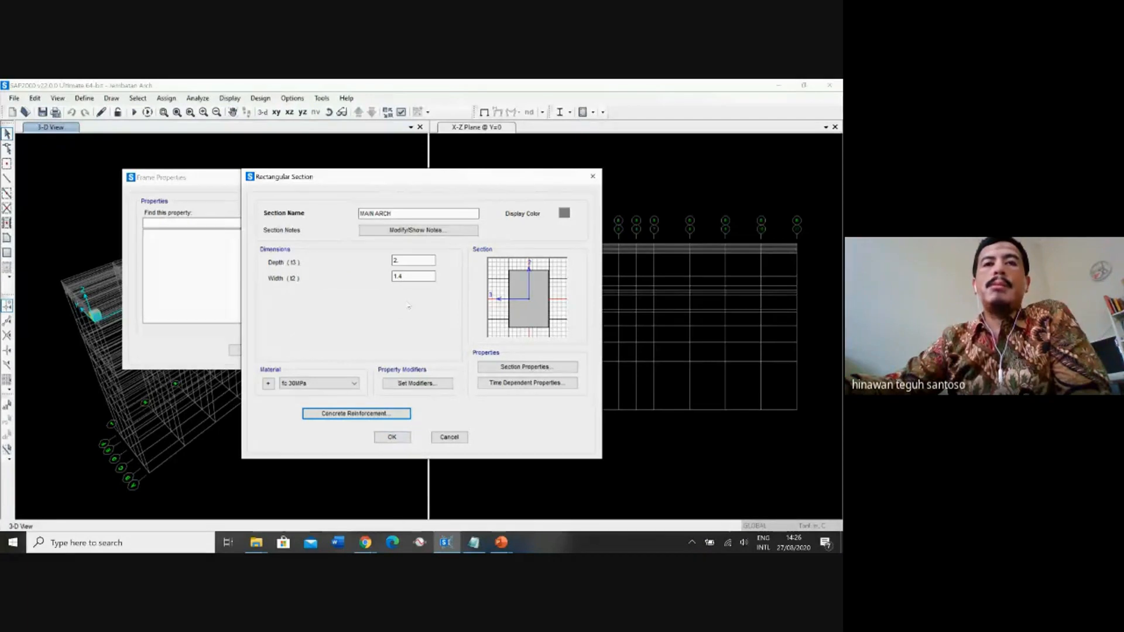
pyautogui.click(392, 438)
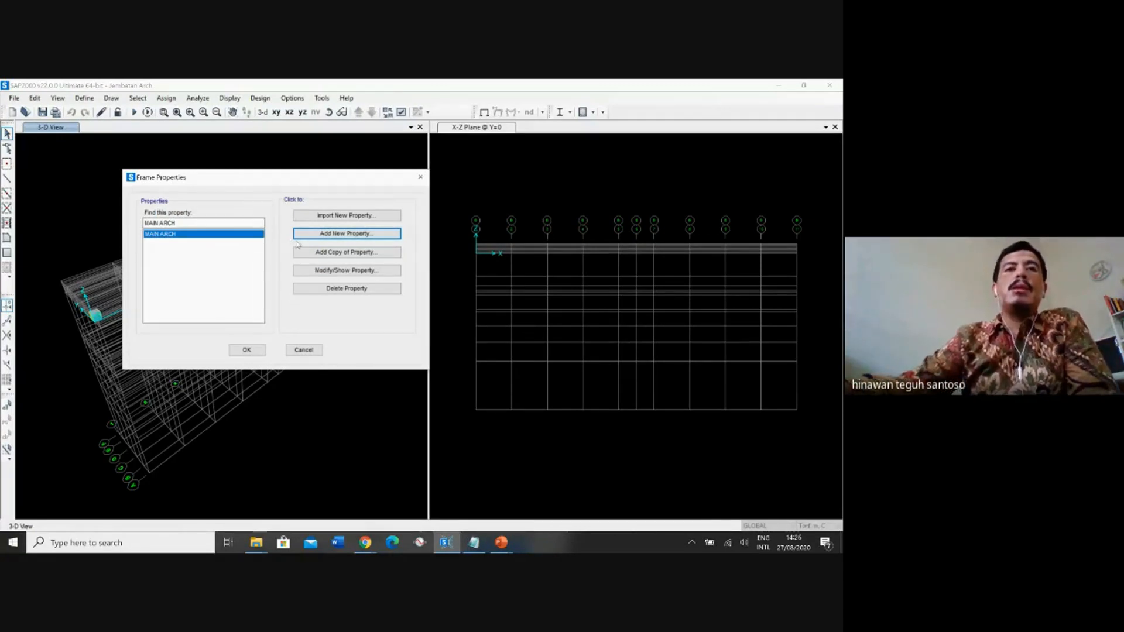
# Add a new rectangular concrete frame section and name it ARCH CROSS 1.
pyautogui.click(331, 234)
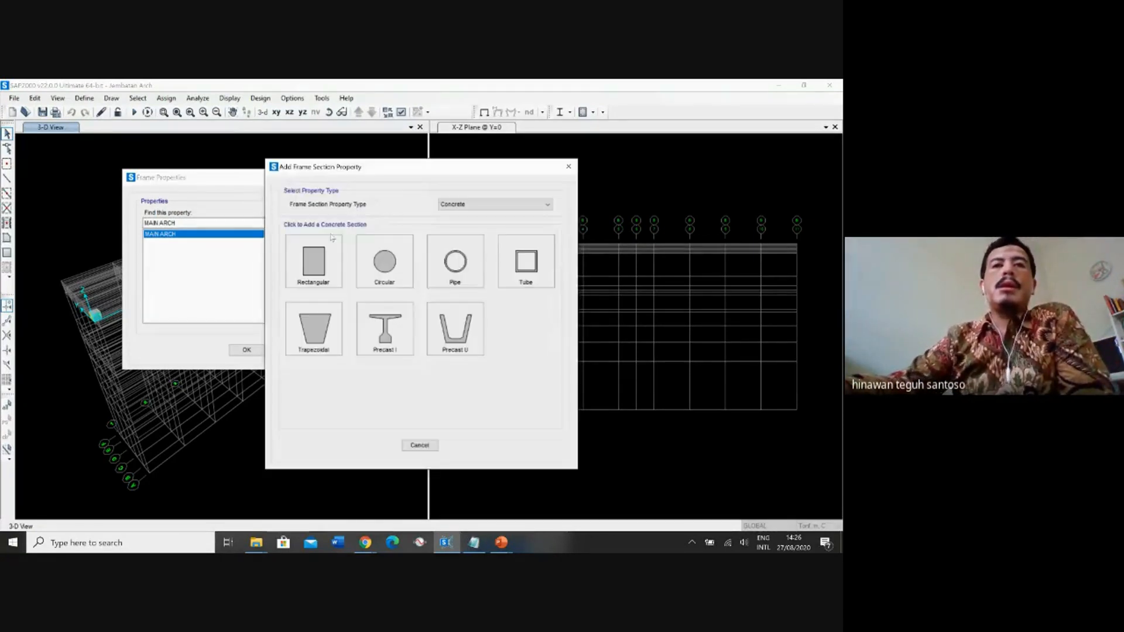
pyautogui.click(334, 260)
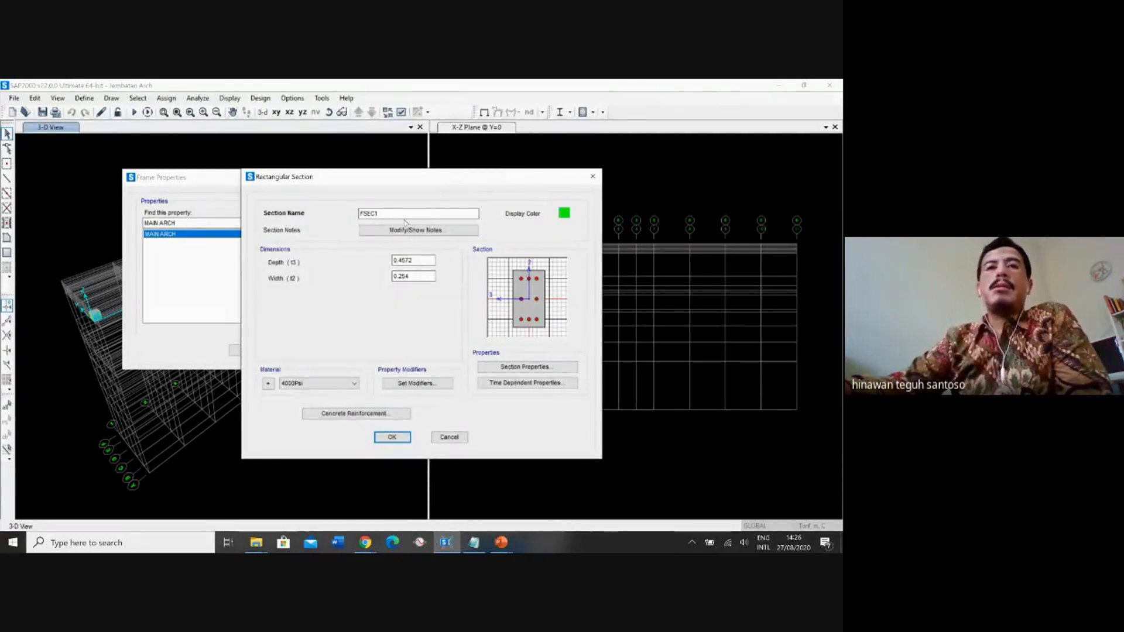
pyautogui.moveTo(392, 213); pyautogui.dragTo(339, 218)
pyautogui.write('ARC')
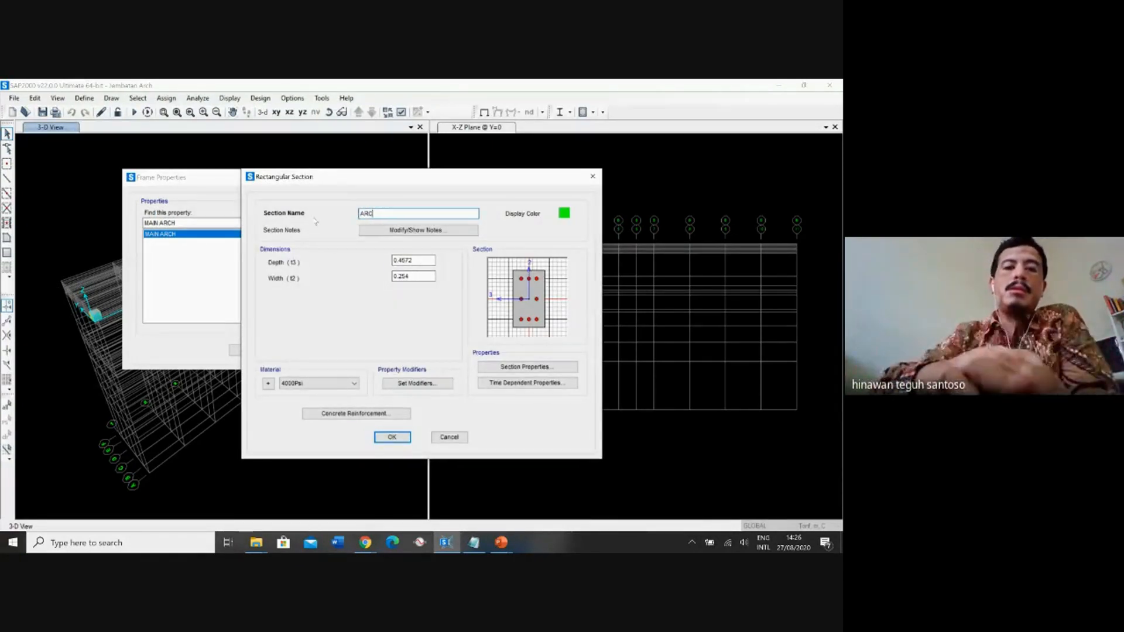
pyautogui.write('H CROS')
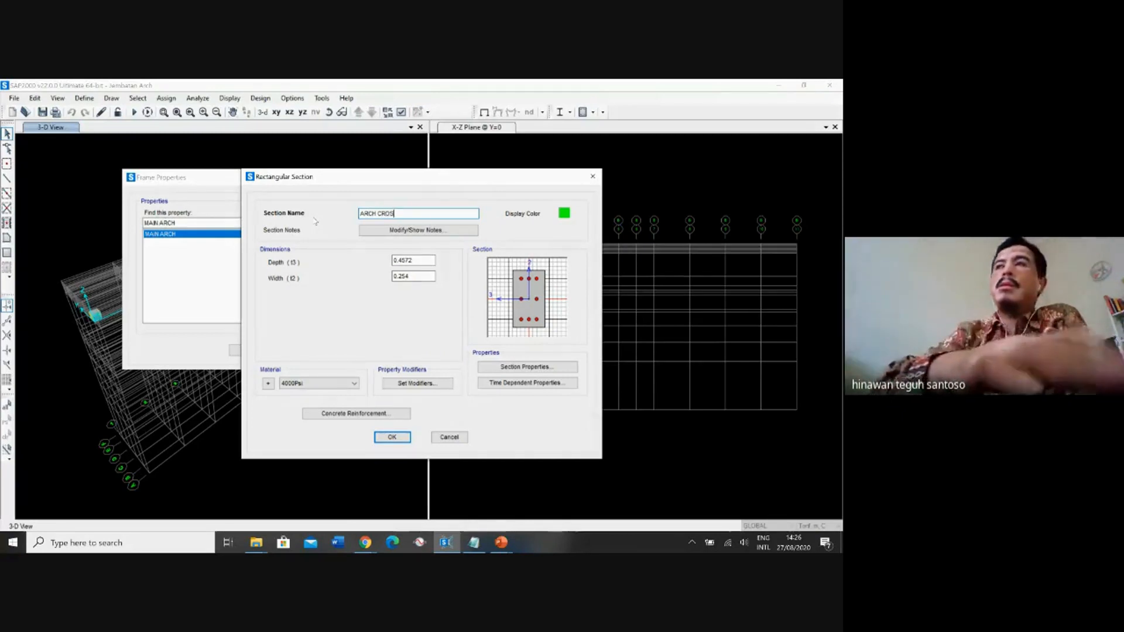
pyautogui.write('S 1')
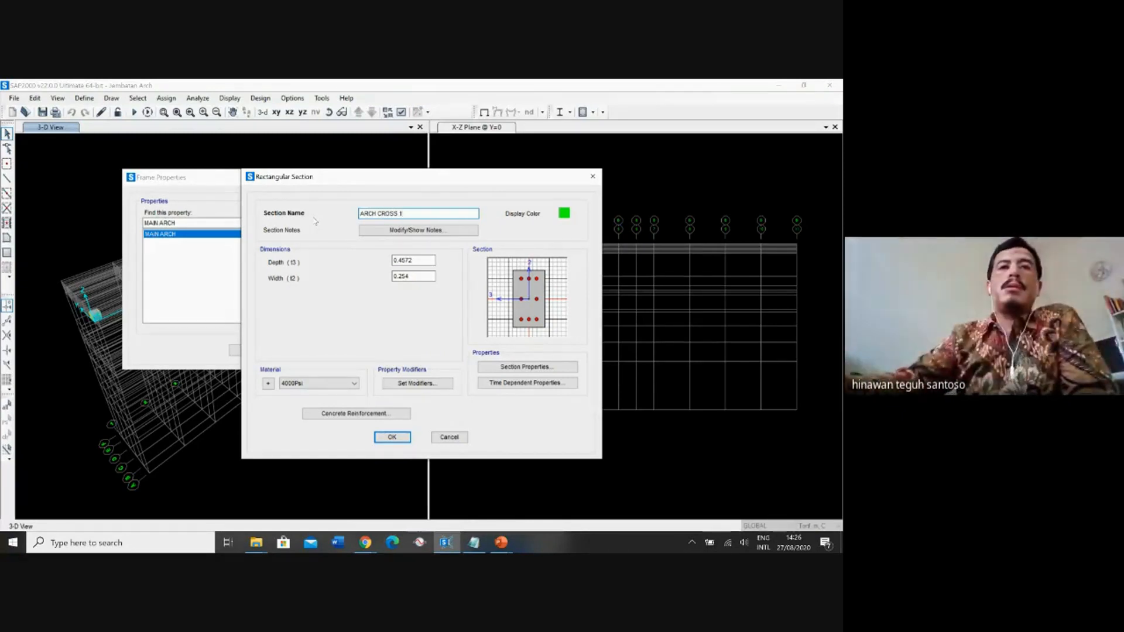
# Set the ARCH CROSS 1 section's depth to 2 m and width to 1.8 m, and assign it the fc 30MPa material.
pyautogui.click(419, 263)
pyautogui.moveTo(419, 263); pyautogui.dragTo(390, 263)
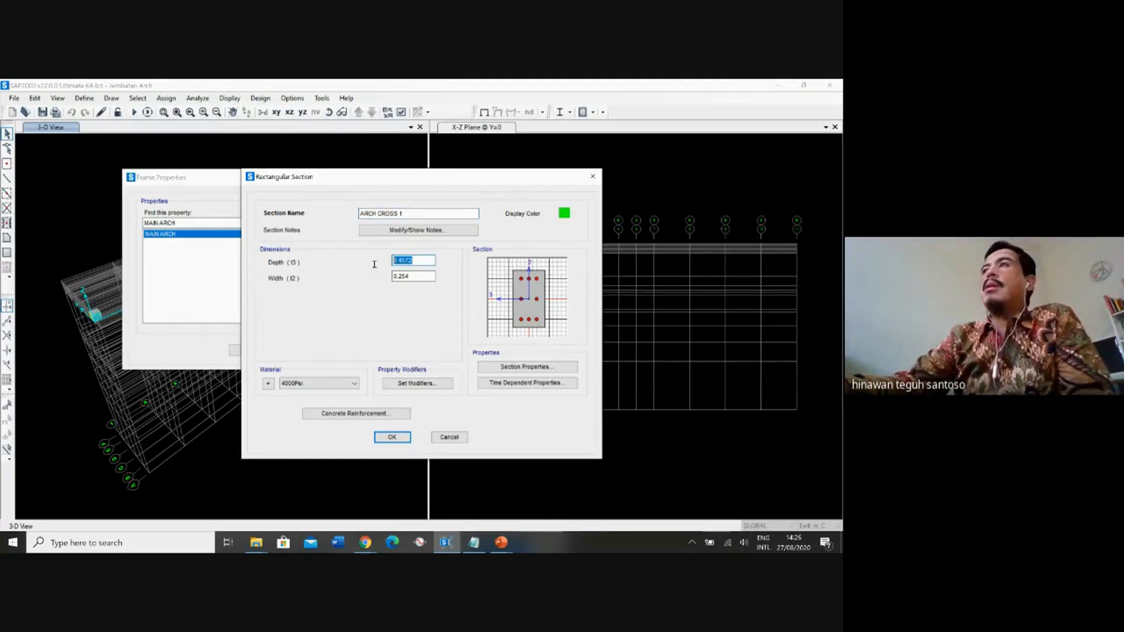
pyautogui.write('2')
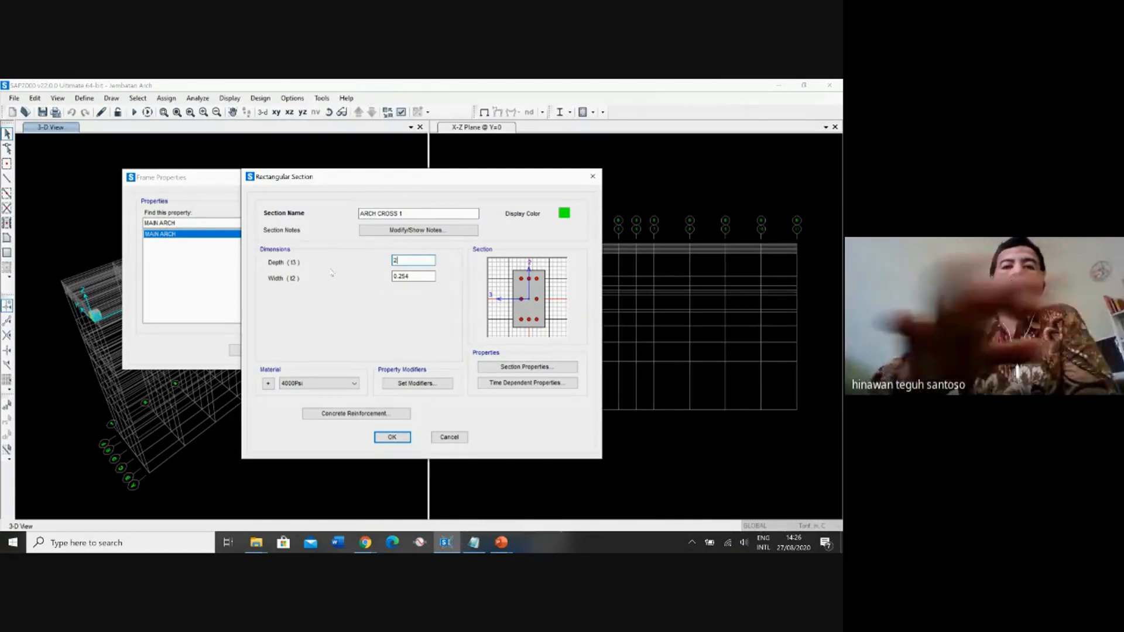
pyautogui.moveTo(417, 277); pyautogui.dragTo(346, 277)
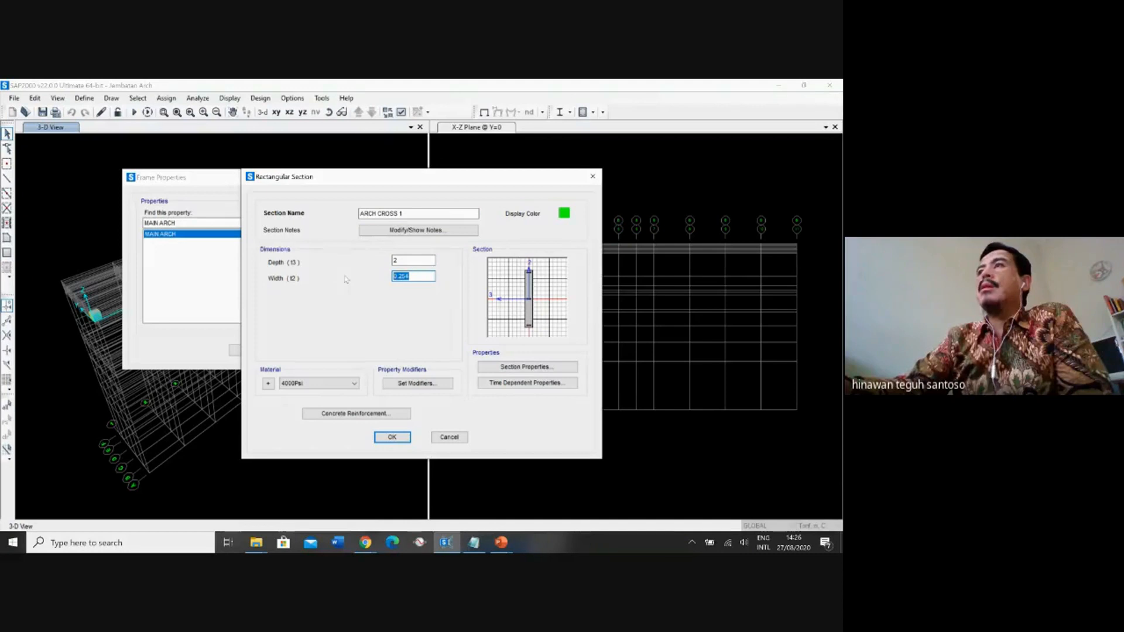
pyautogui.write('1.8')
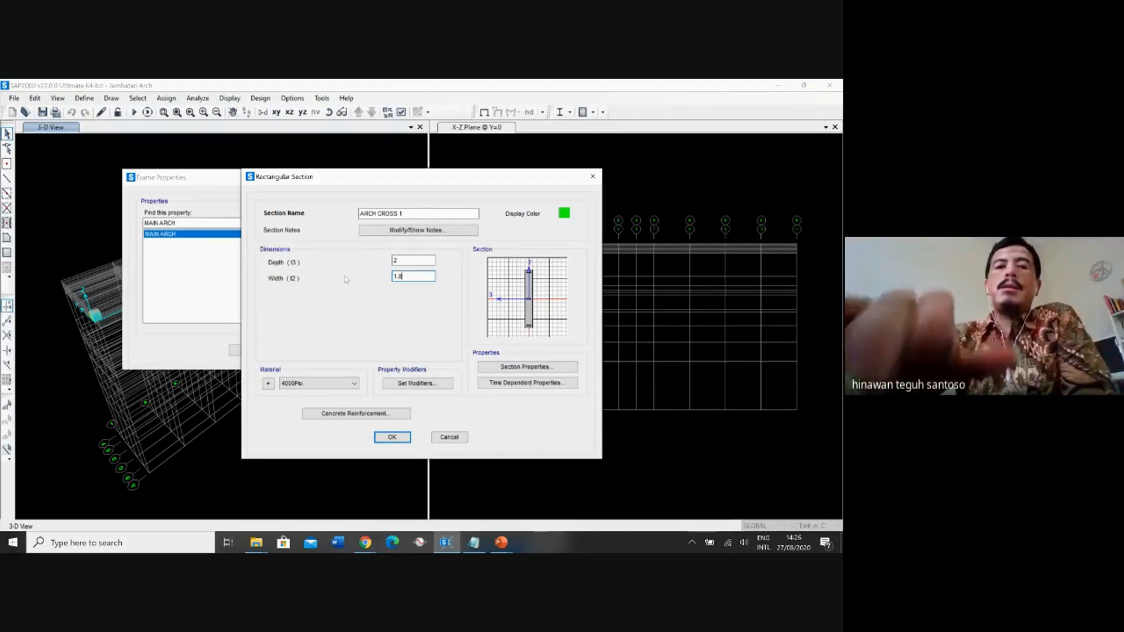
pyautogui.click(411, 260)
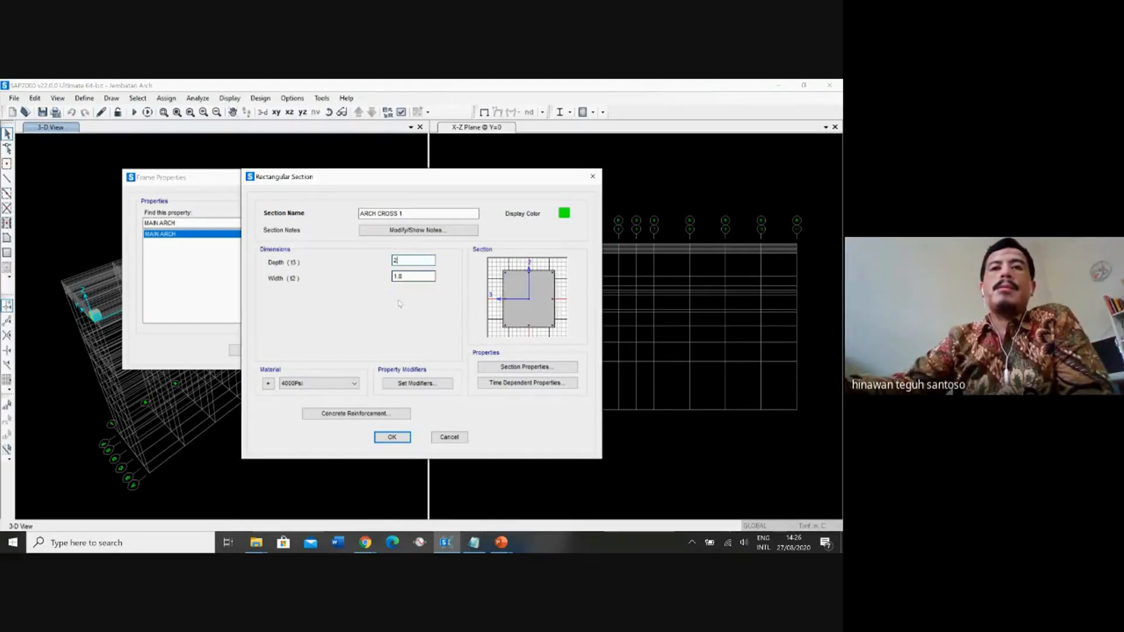
pyautogui.click(328, 383)
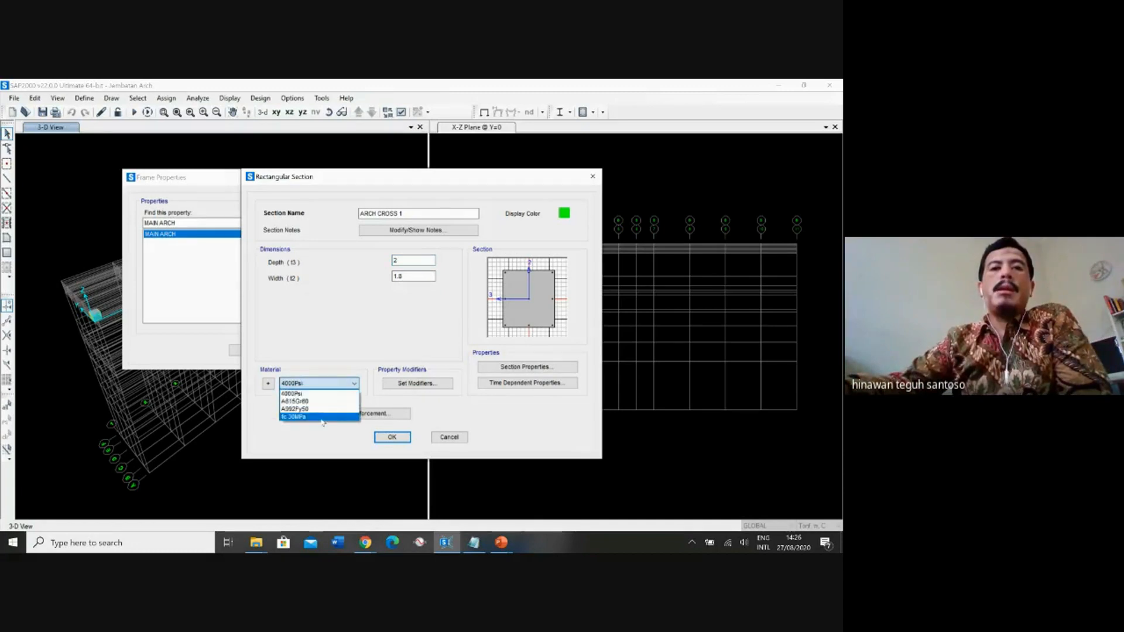
pyautogui.click(303, 417)
# Set the ARCH CROSS 1 concrete reinforcement design type to Beam (M3 Design Only) and save the section.
pyautogui.click(344, 413)
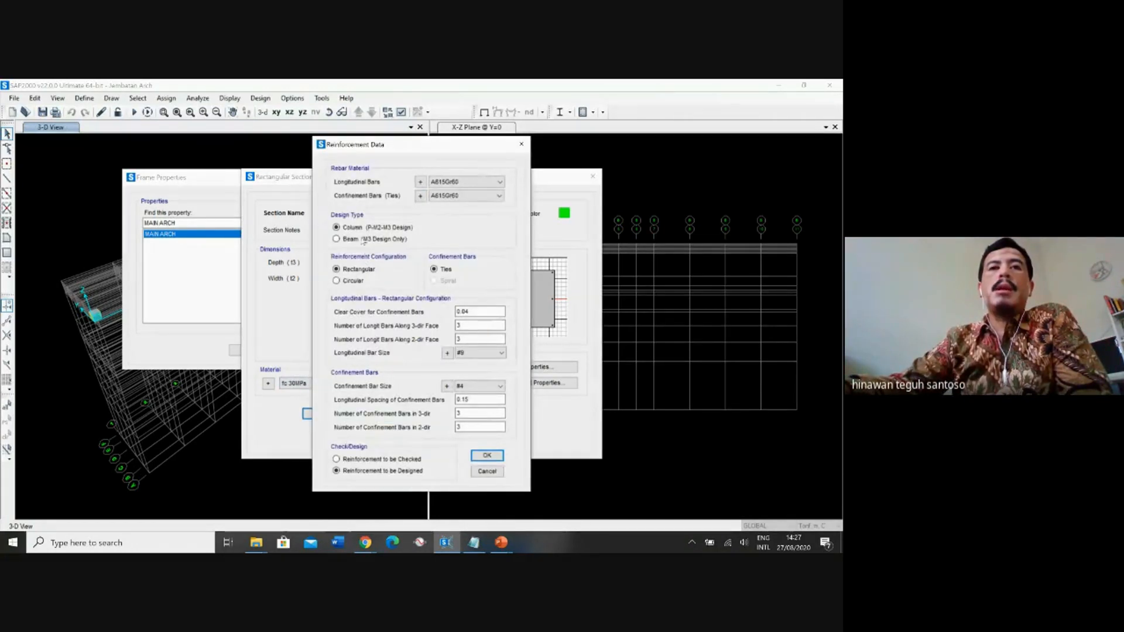
pyautogui.click(363, 240)
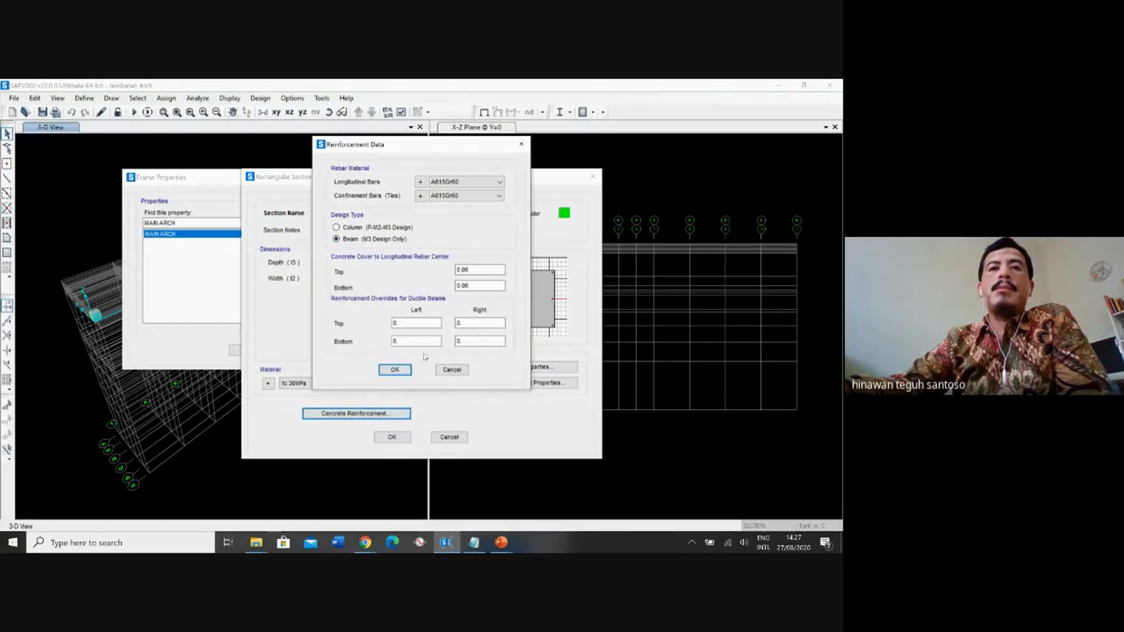
pyautogui.click(394, 370)
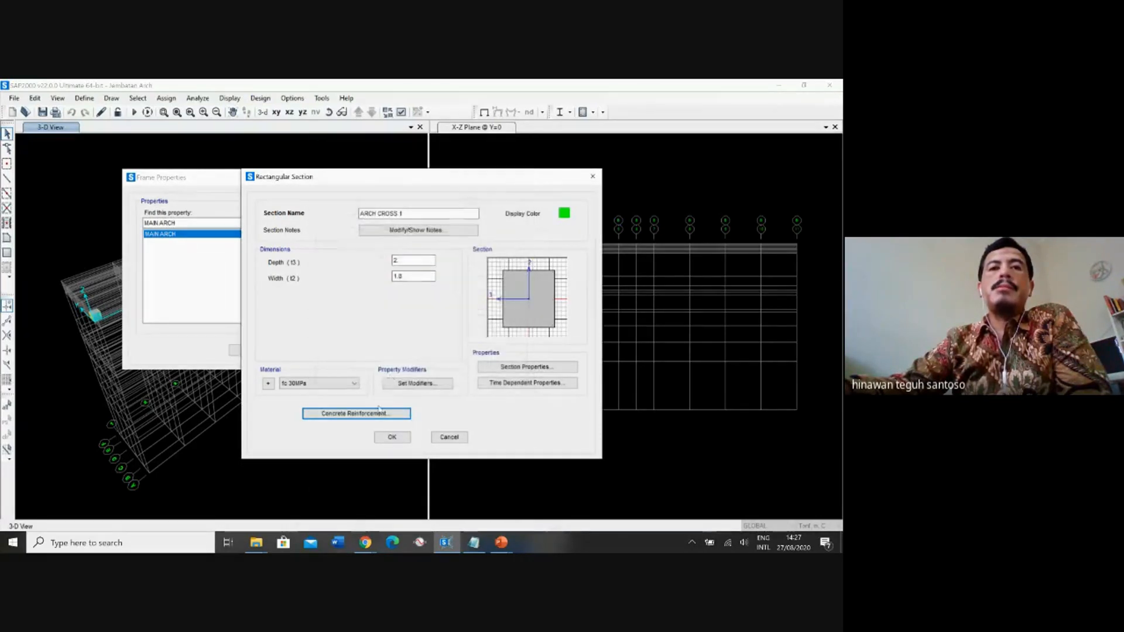
pyautogui.click(393, 438)
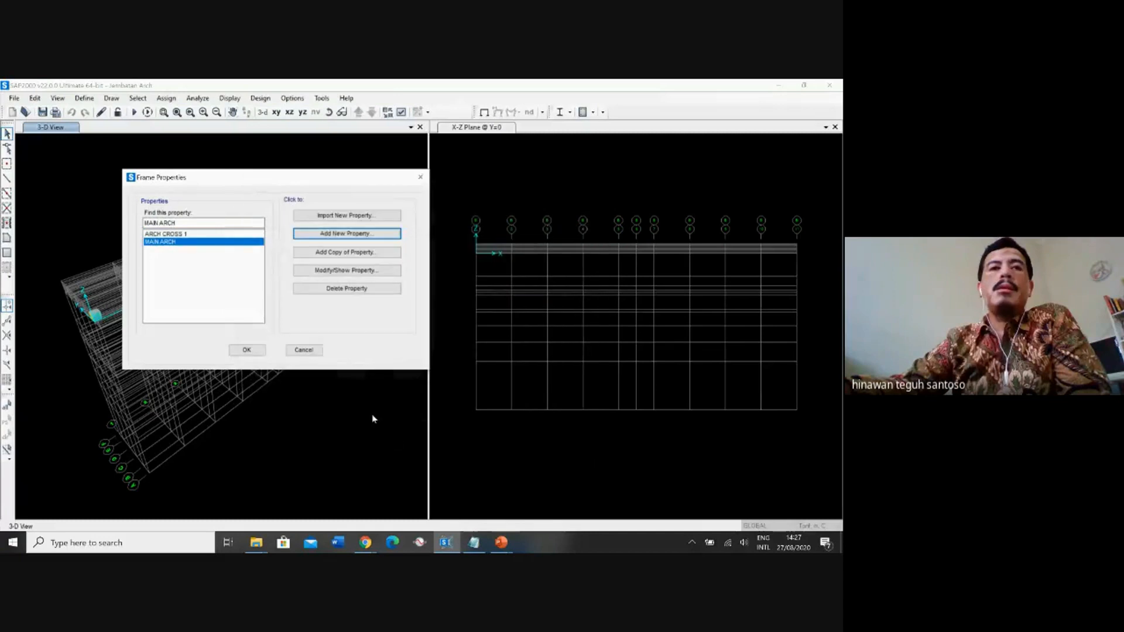
# Add another rectangular concrete frame section and name it ARCH CROSS 2.
pyautogui.click(335, 242)
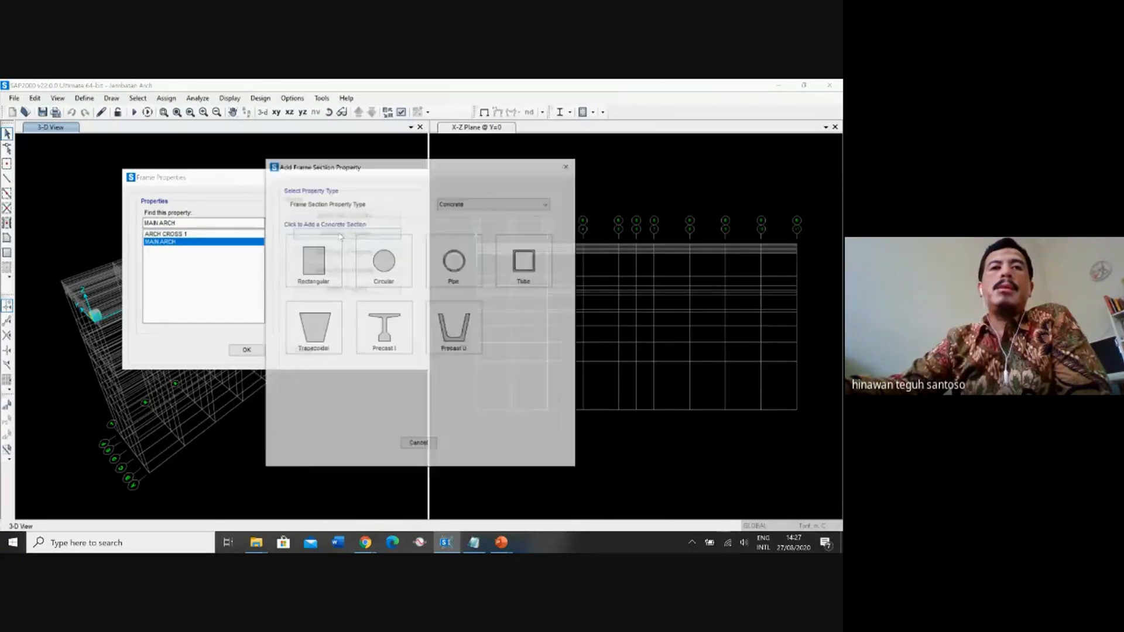
pyautogui.click(334, 266)
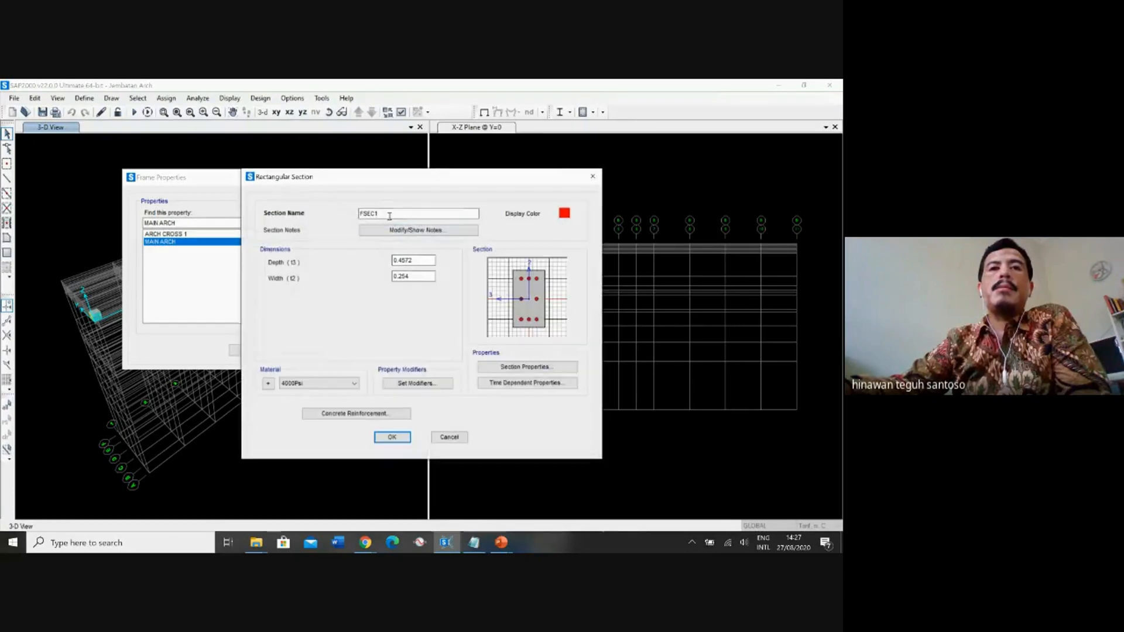
pyautogui.doubleClick(372, 214)
pyautogui.write('ARC')
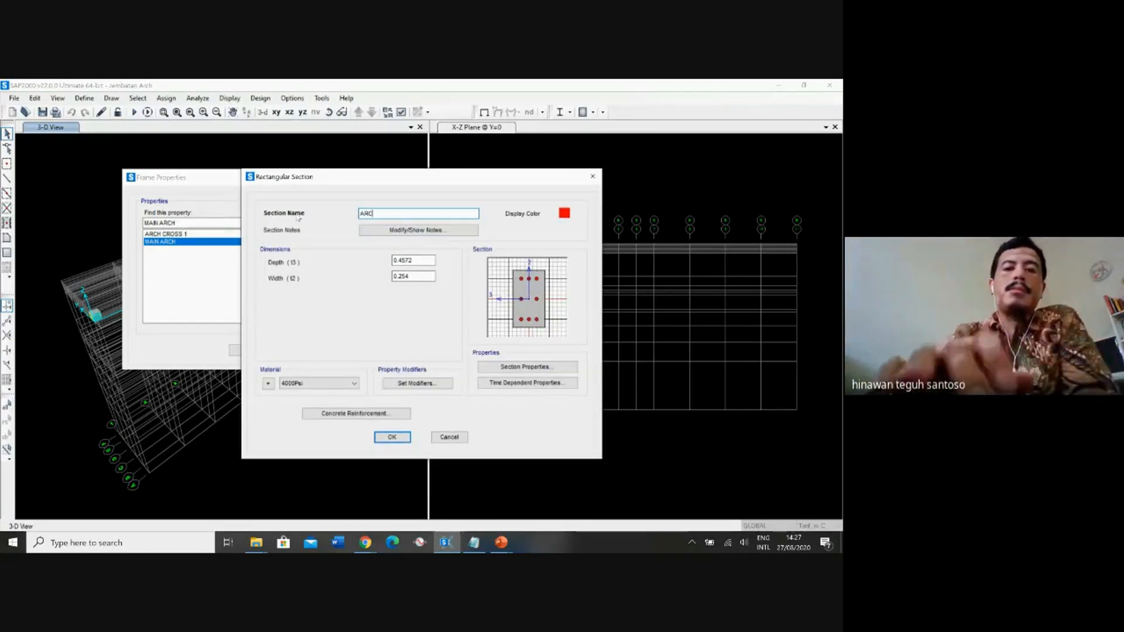
pyautogui.write('H CROSS')
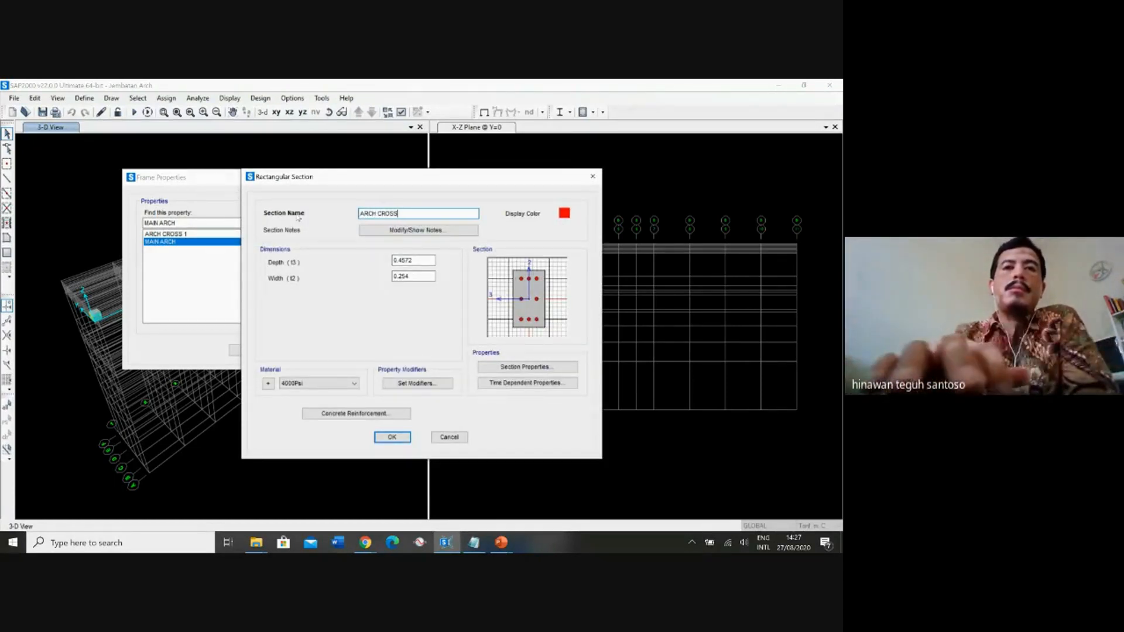
pyautogui.write(' 2')
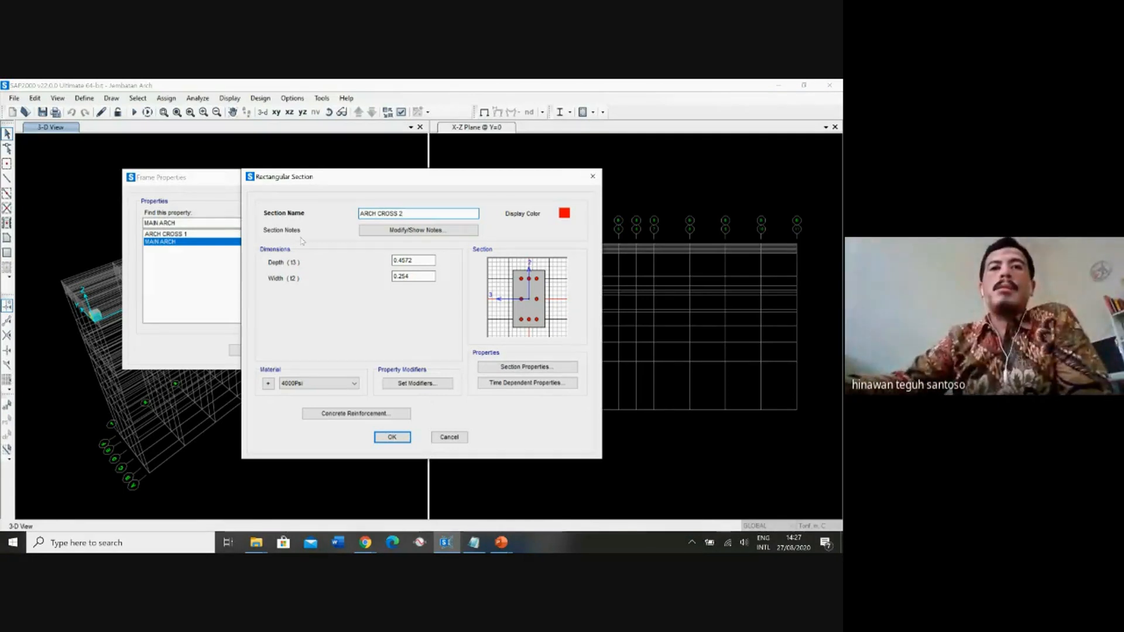
# Set the ARCH CROSS 2 section's depth to 2 m and width to 1.2 m, and assign it the fc 30MPa material.
pyautogui.click(421, 261)
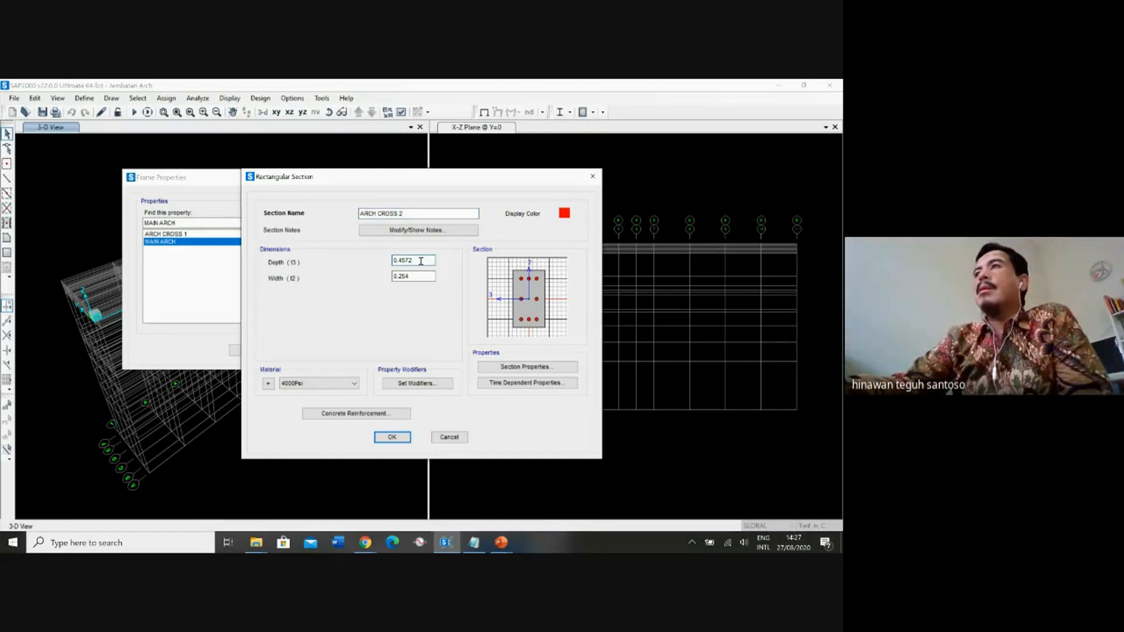
pyautogui.moveTo(410, 260); pyautogui.dragTo(392, 261)
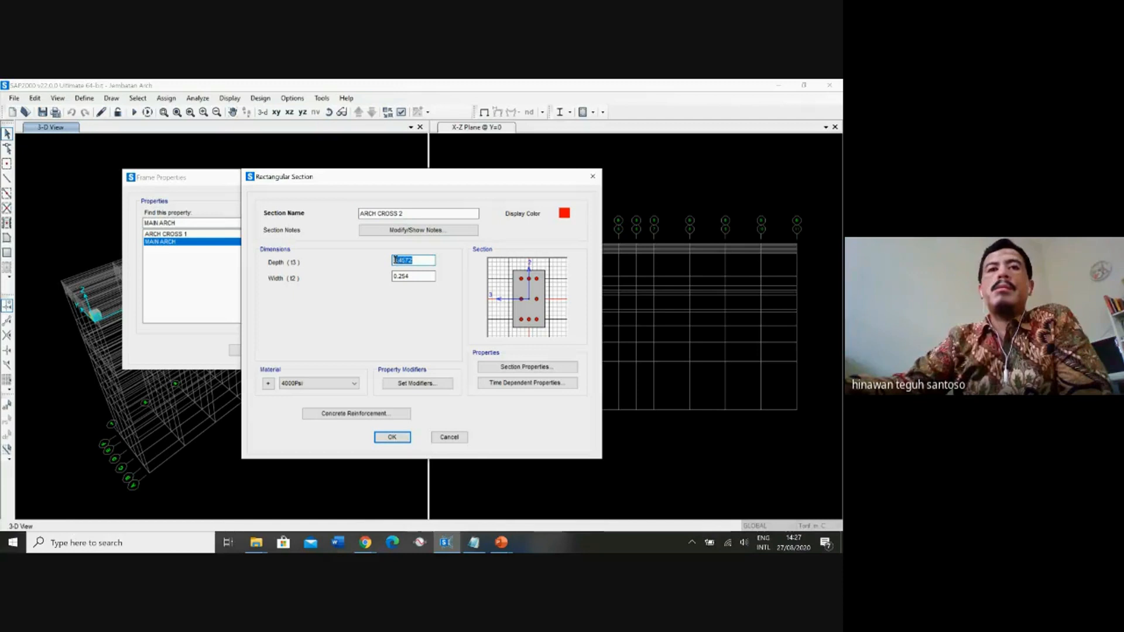
pyautogui.write('2')
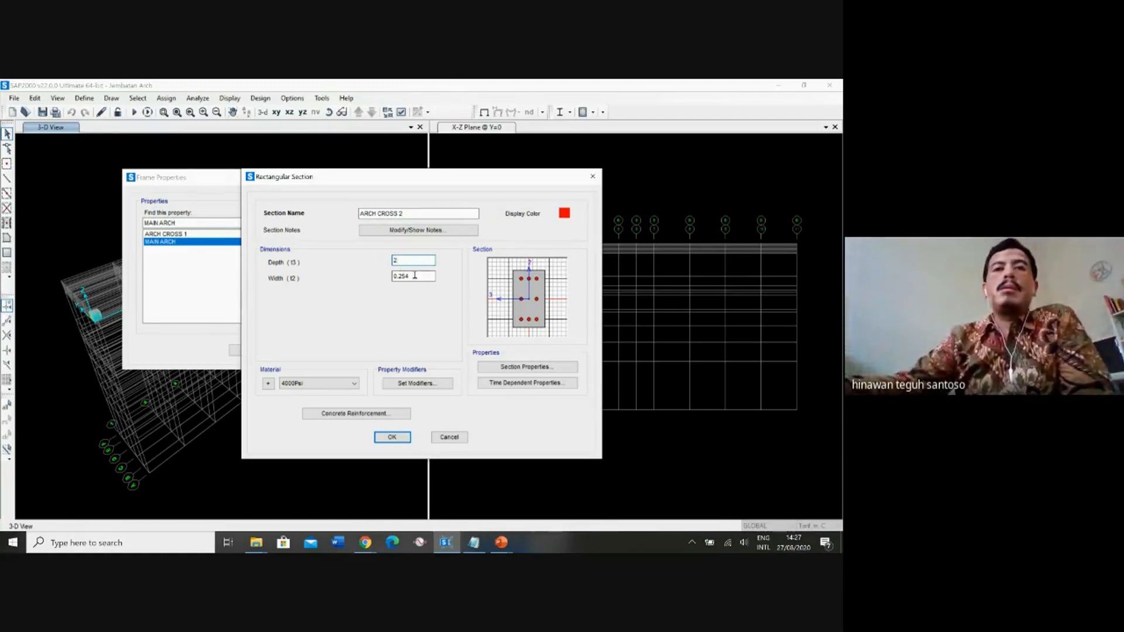
pyautogui.press('Tab')
pyautogui.write('1')
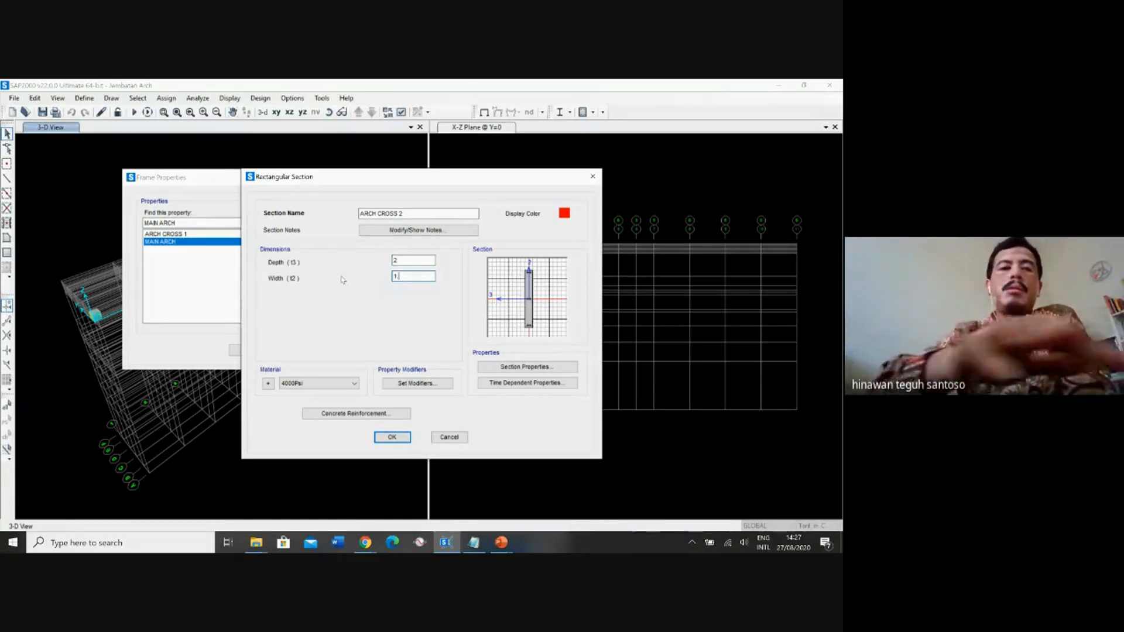
pyautogui.write('.2')
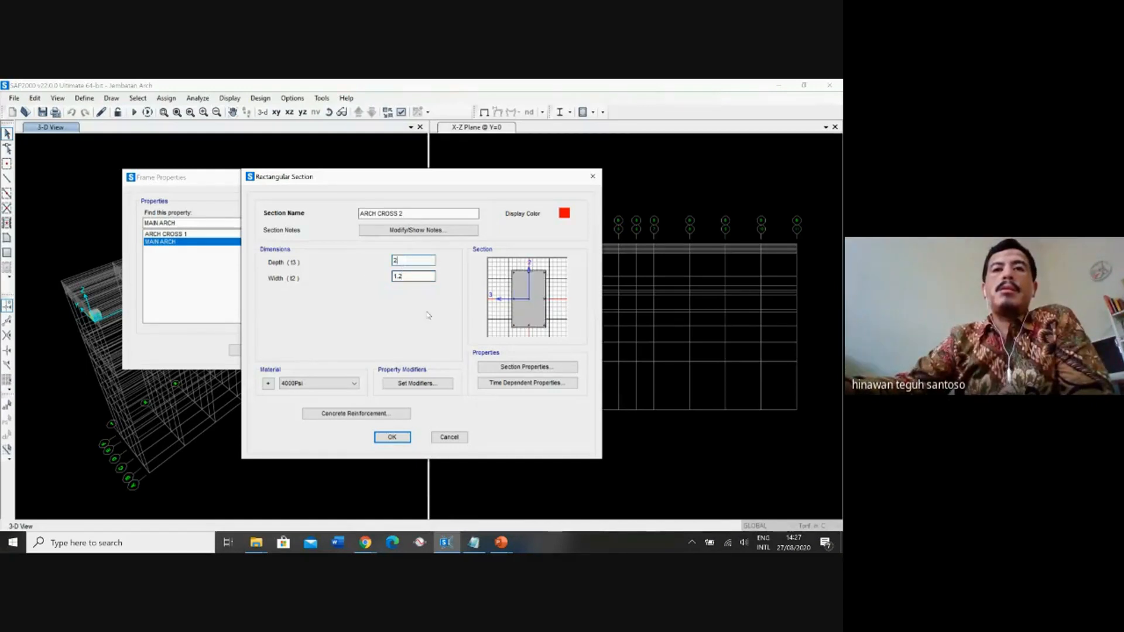
pyautogui.click(319, 384)
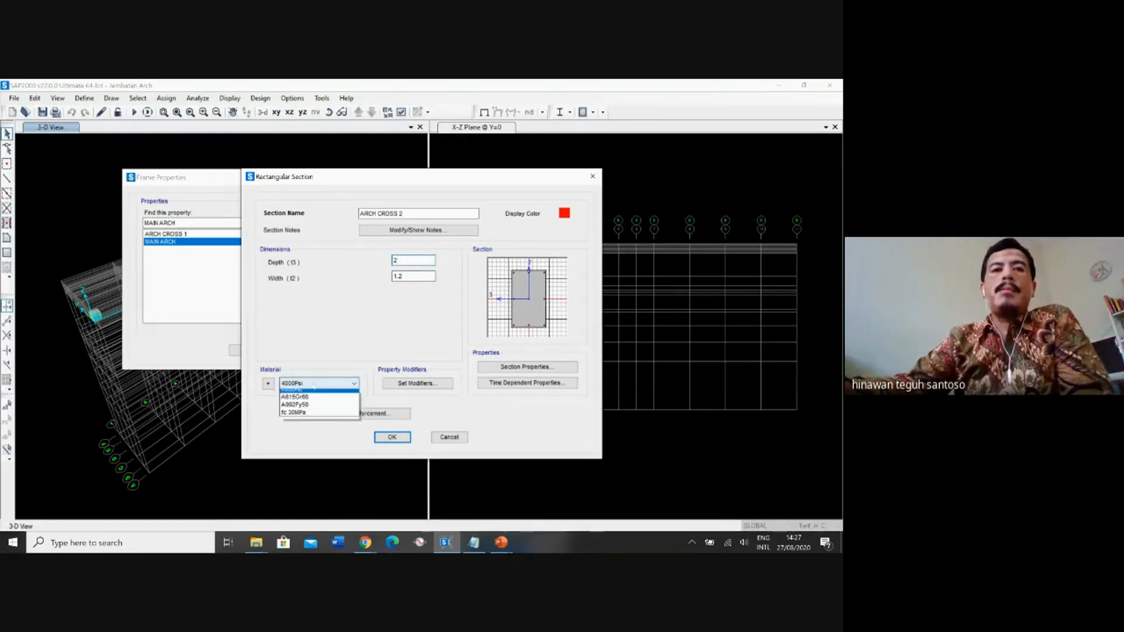
pyautogui.click(305, 417)
# Set the ARCH CROSS 2 concrete reinforcement design type to Beam (M3 Design Only) and save the section.
pyautogui.click(383, 414)
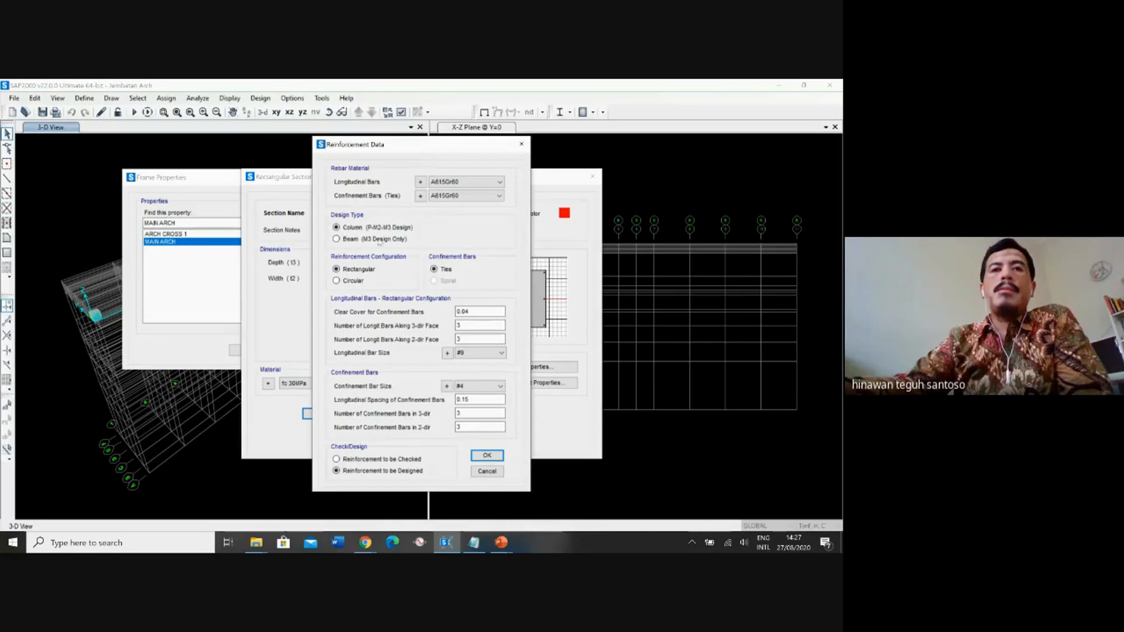
pyautogui.click(360, 239)
pyautogui.click(396, 371)
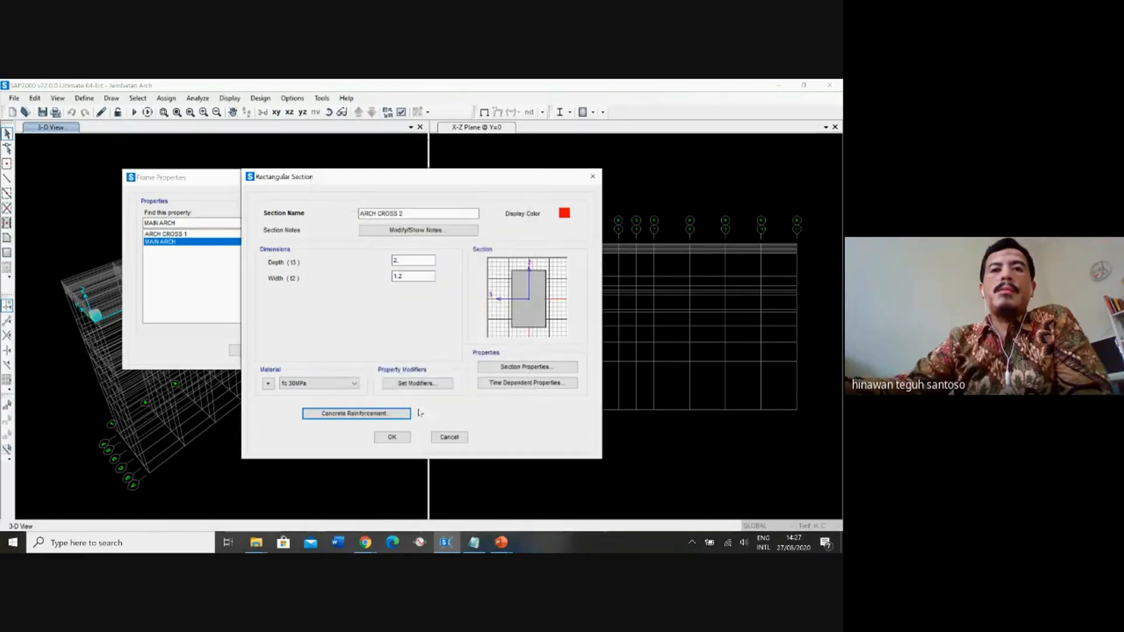
pyautogui.click(394, 438)
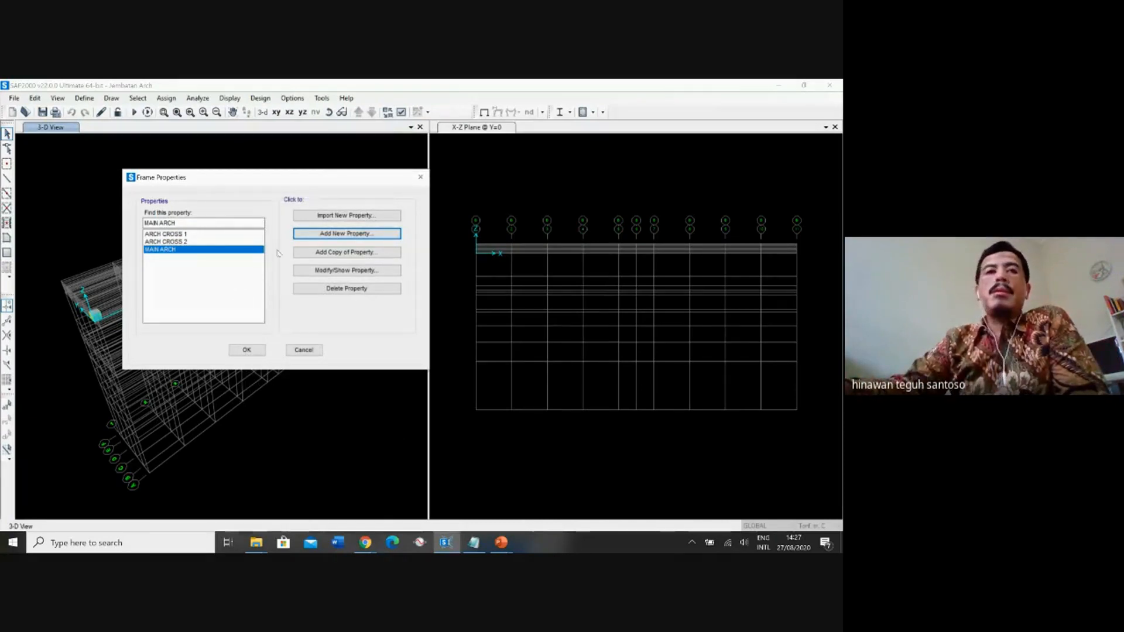
# Add a rectangular concrete frame section for the columns and name it KOLOM P23-P24.
pyautogui.click(344, 234)
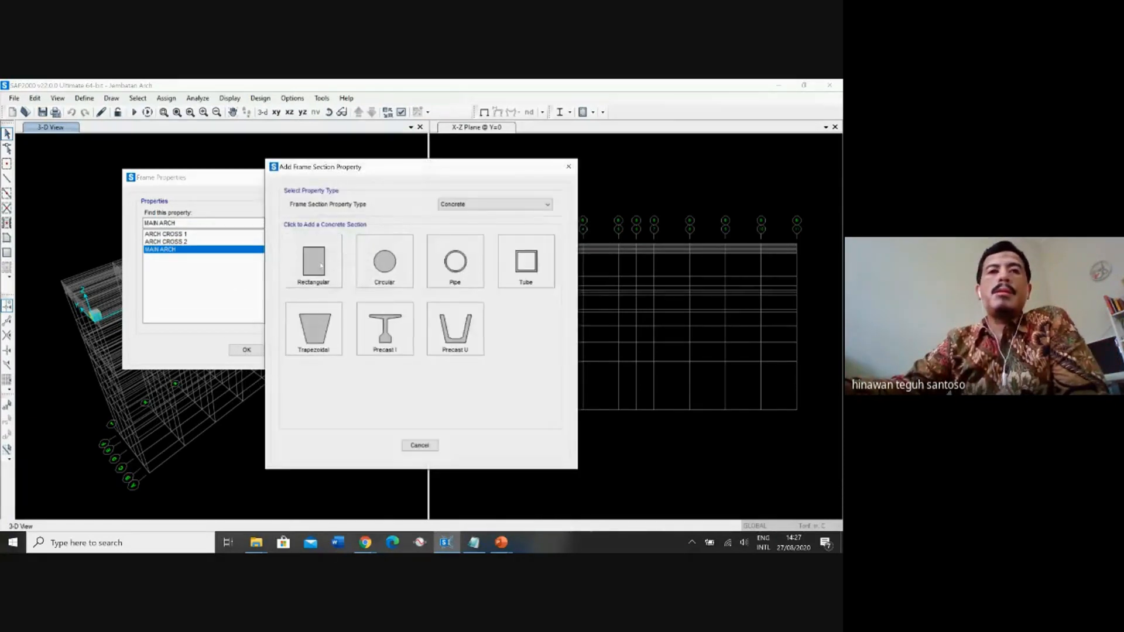
pyautogui.click(315, 261)
pyautogui.doubleClick(370, 213)
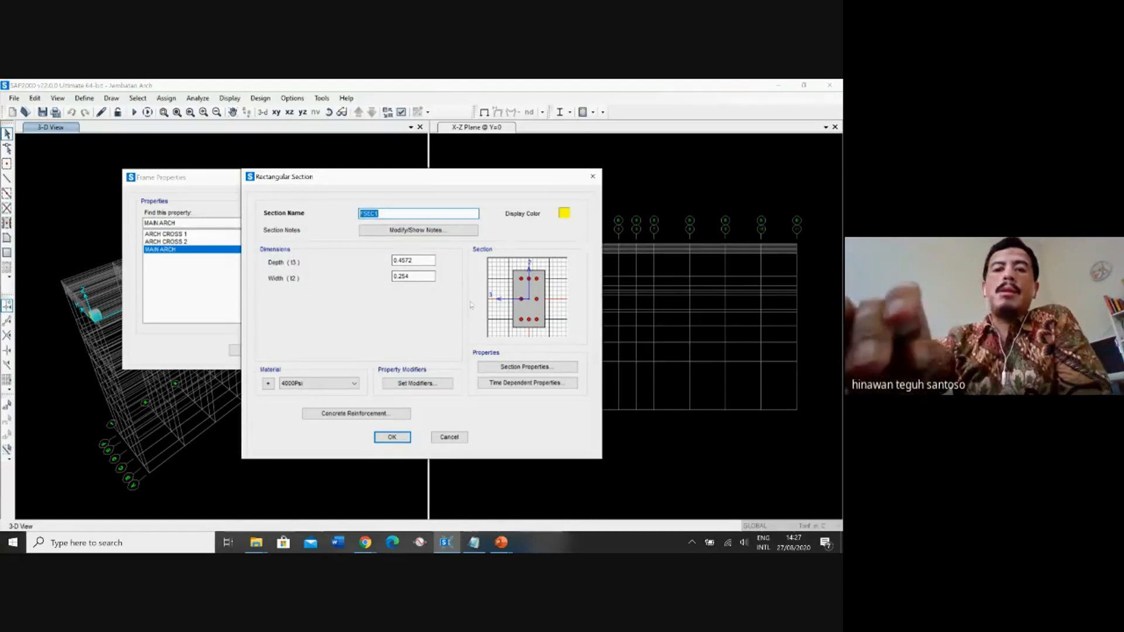
pyautogui.write('KOLOM')
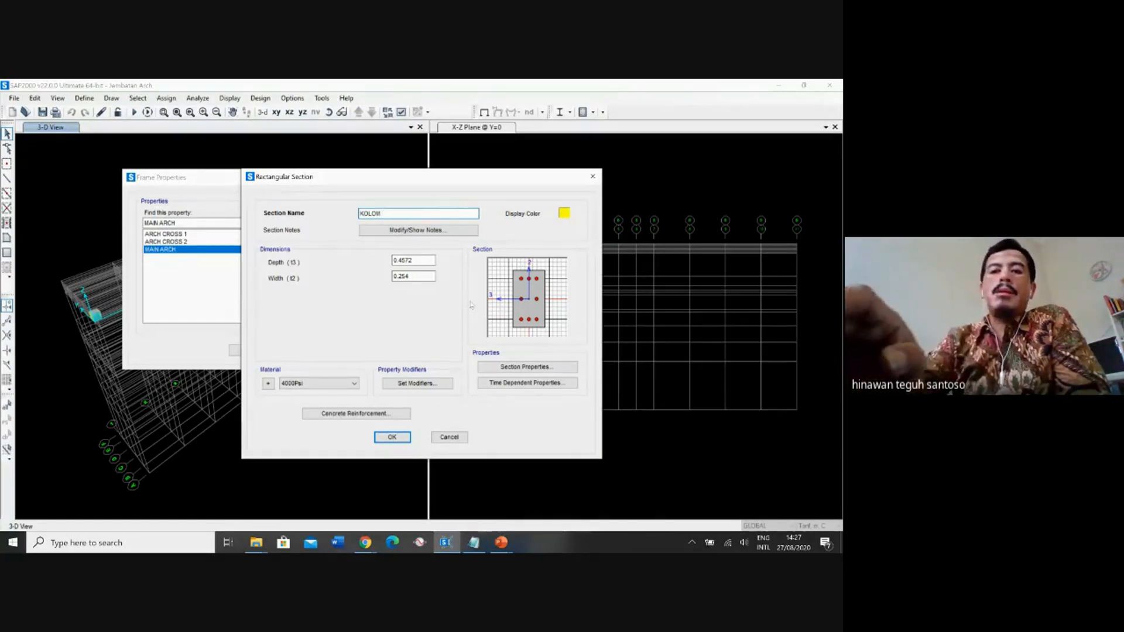
pyautogui.write(' P')
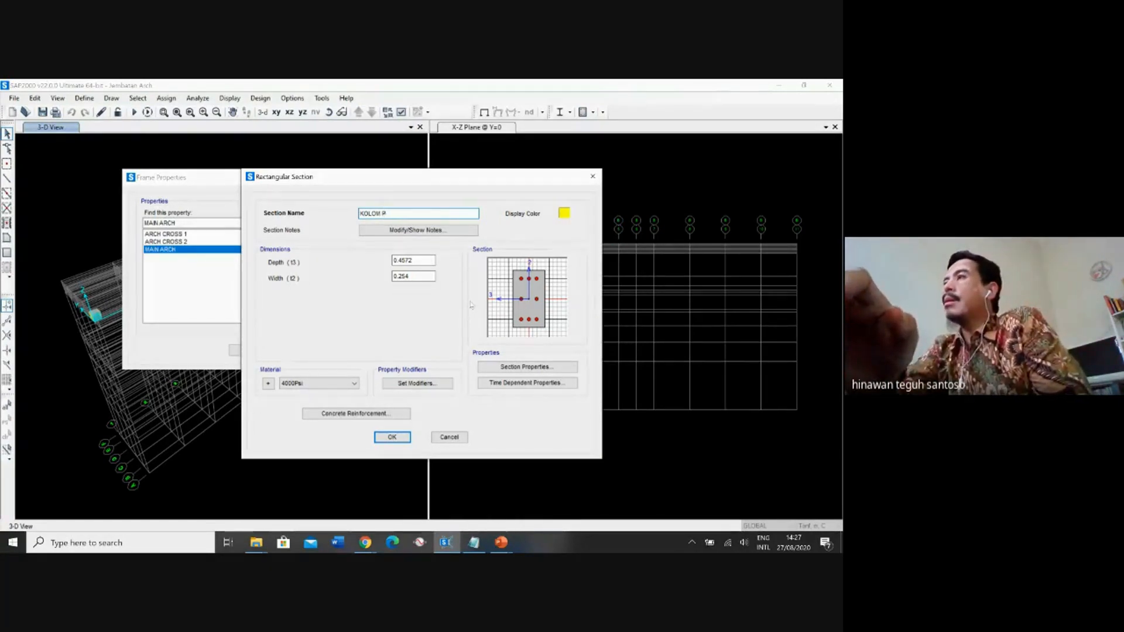
pyautogui.write('23')
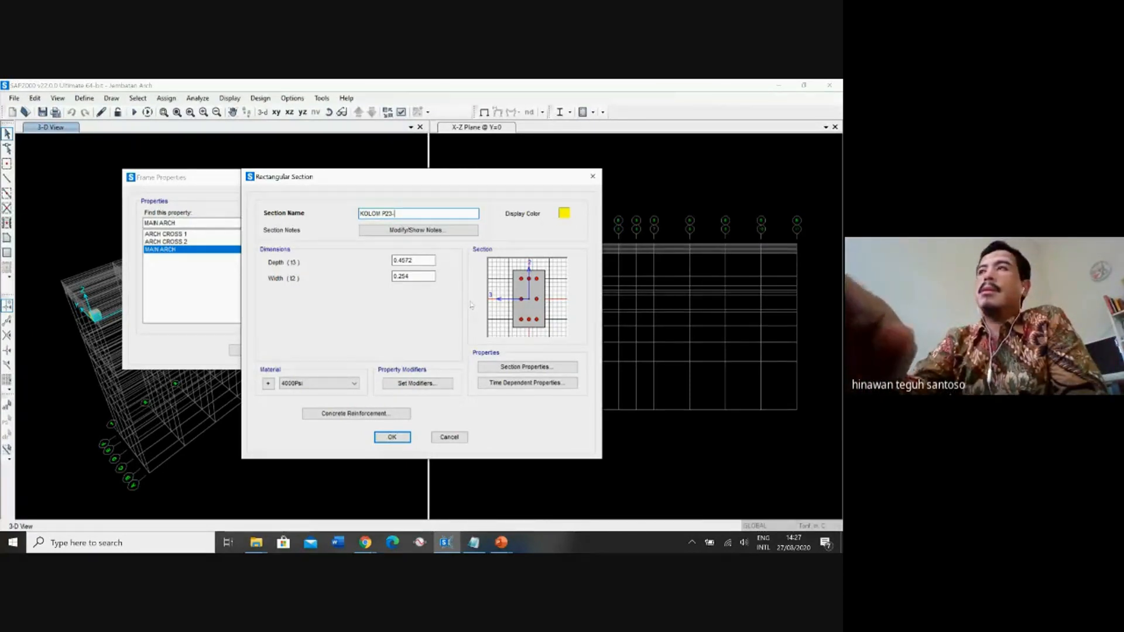
pyautogui.write('-P24')
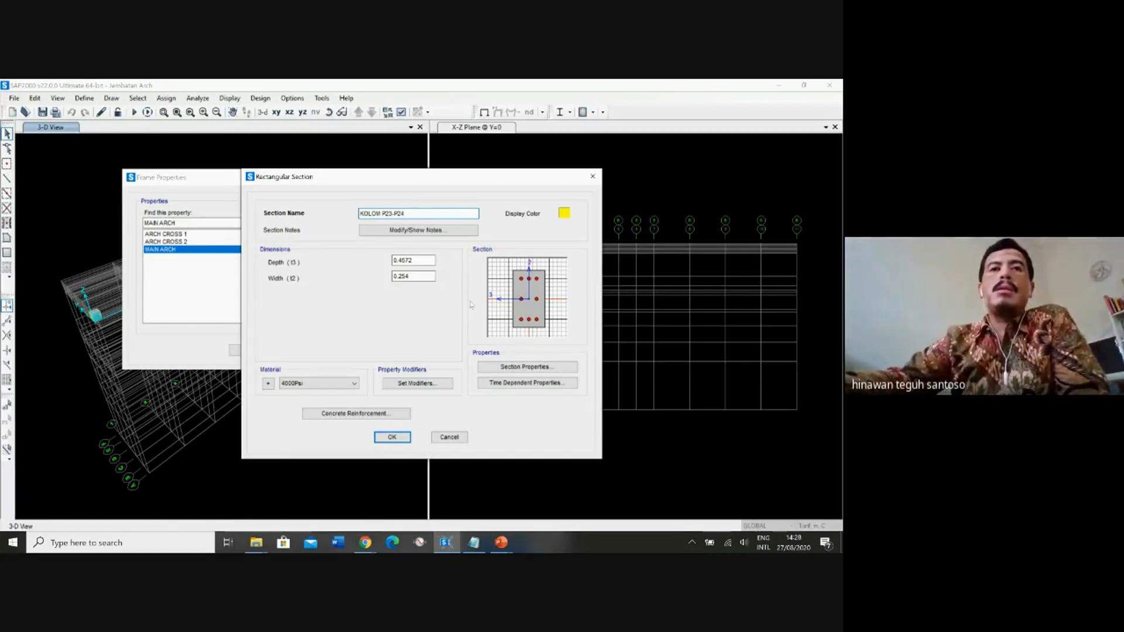
# Set the KOLOM P23-P24 section's depth to 2 m and width to 3 m, and assign it the fc 30MPa material.
pyautogui.click(419, 260)
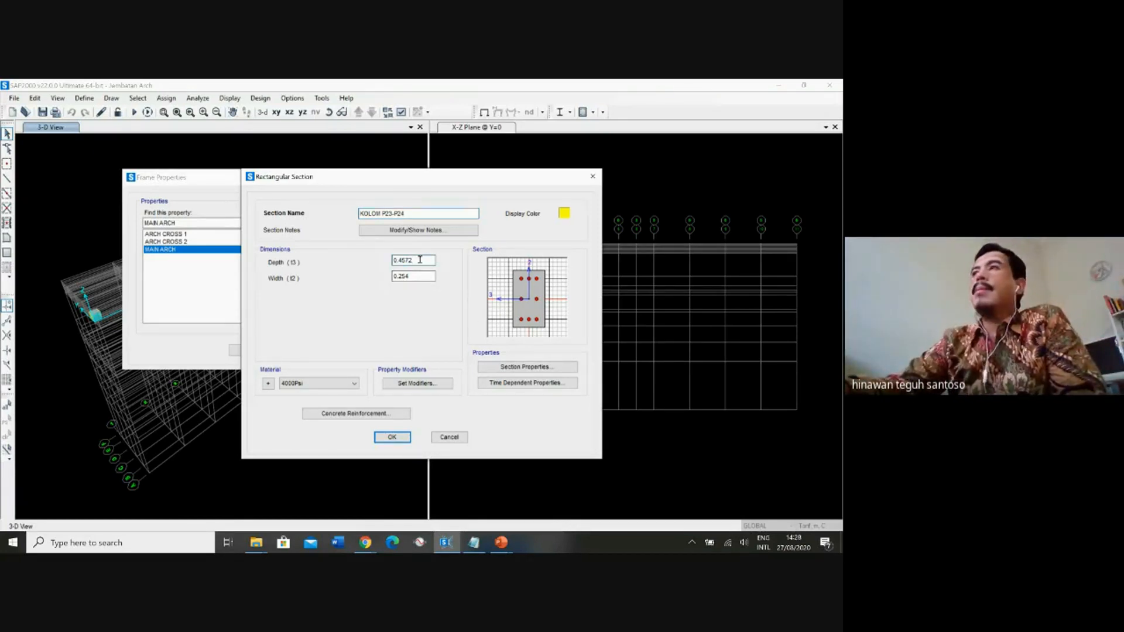
pyautogui.moveTo(420, 260); pyautogui.dragTo(393, 260)
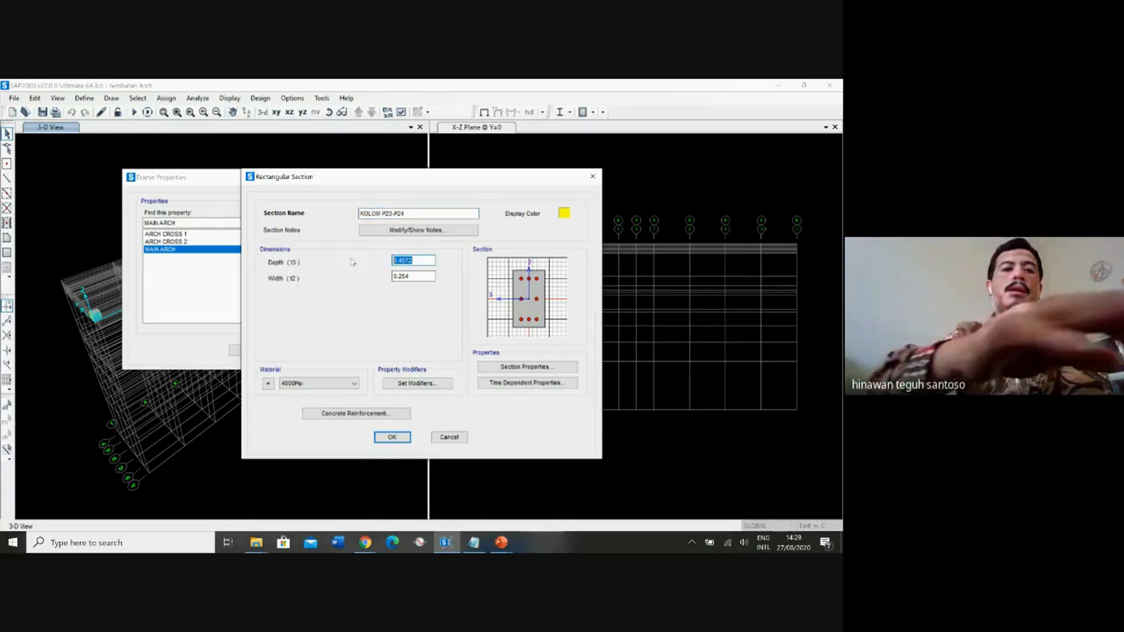
pyautogui.write('2')
pyautogui.click(420, 276)
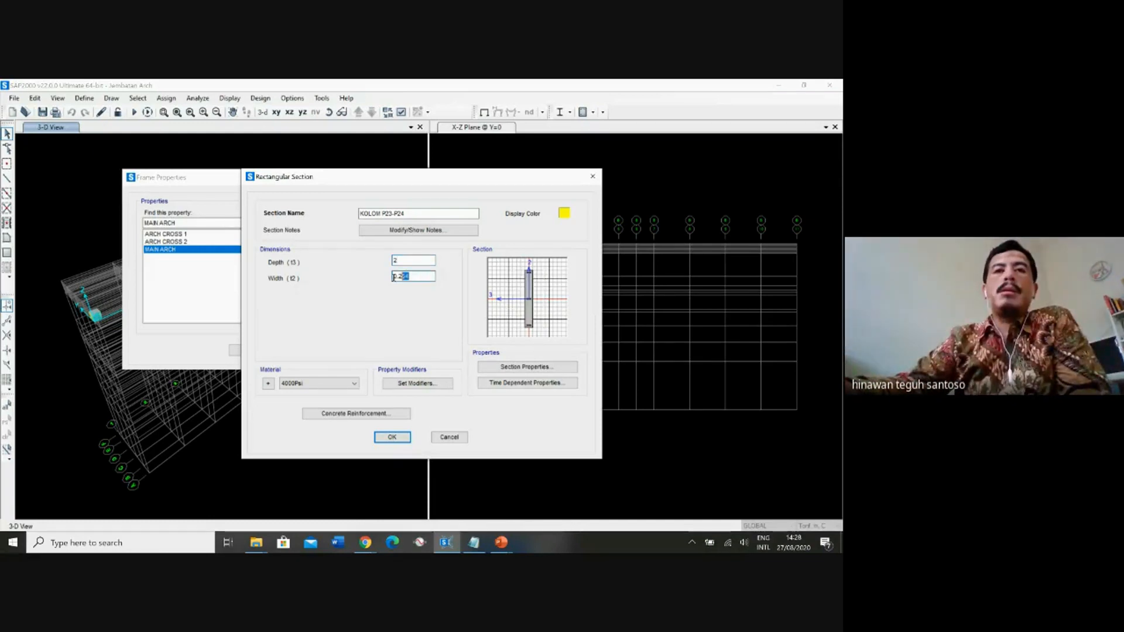
pyautogui.moveTo(393, 277); pyautogui.dragTo(363, 263)
pyautogui.write('3')
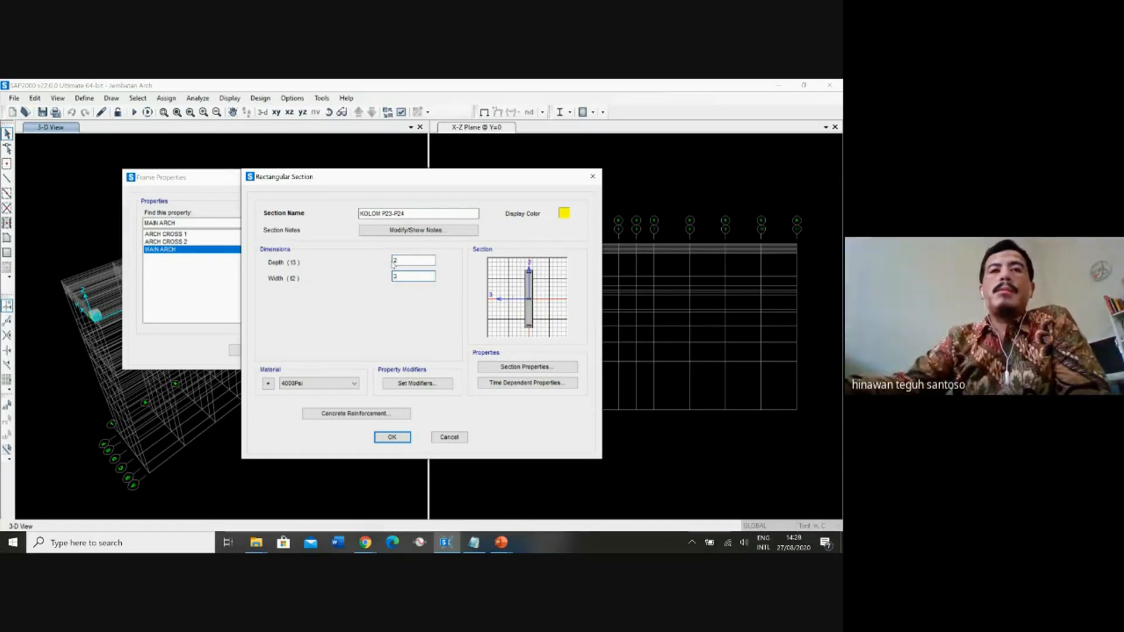
pyautogui.click(412, 261)
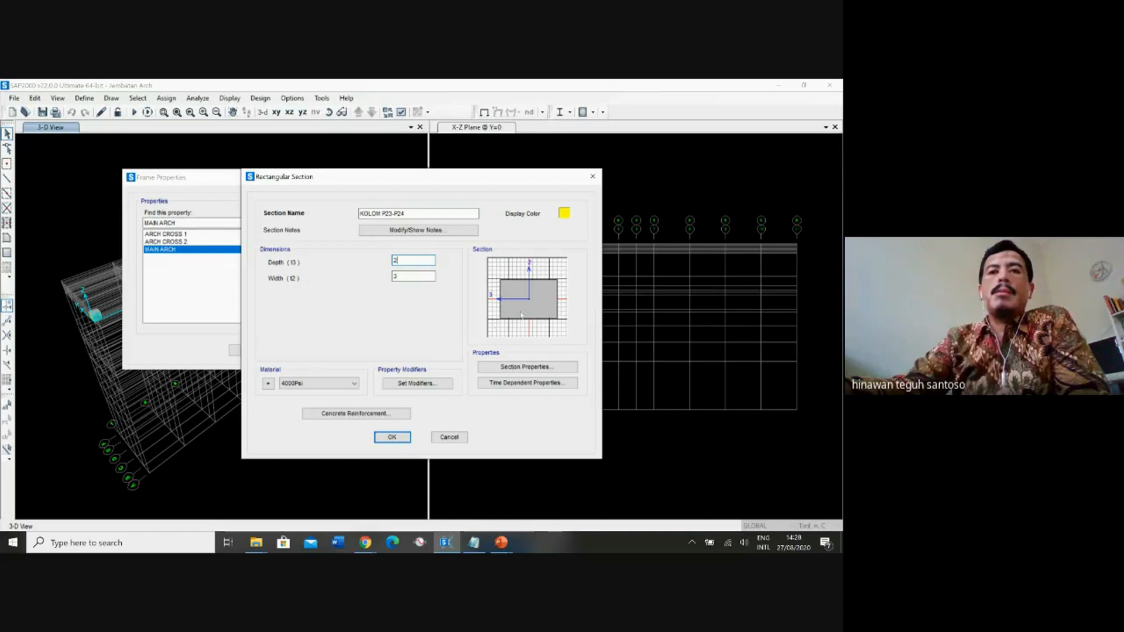
pyautogui.click(396, 277)
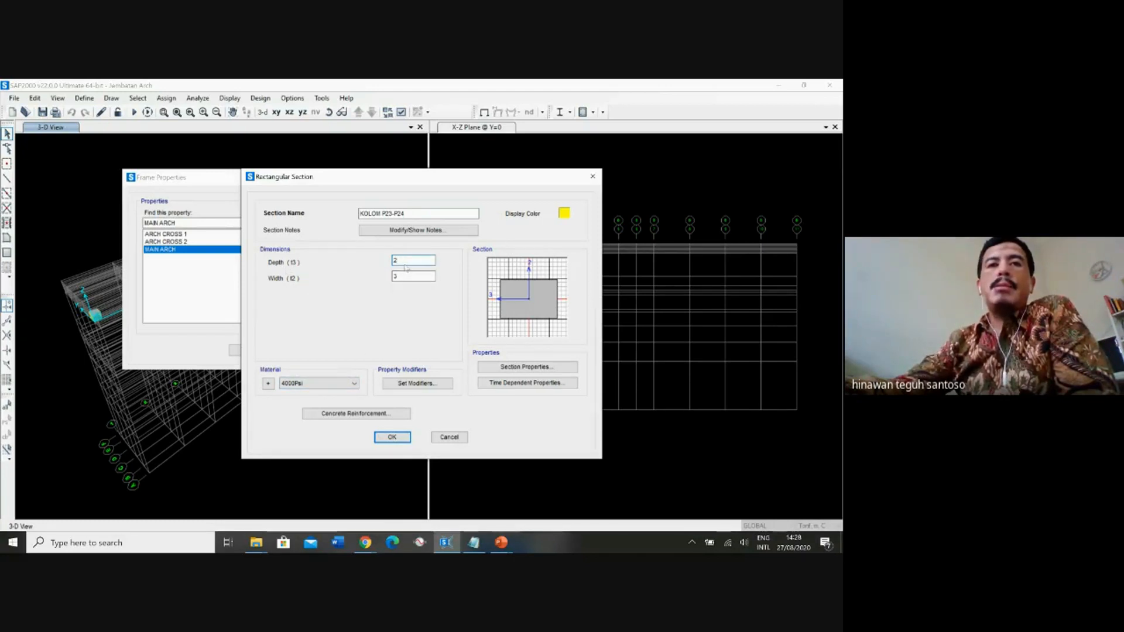
pyautogui.click(329, 386)
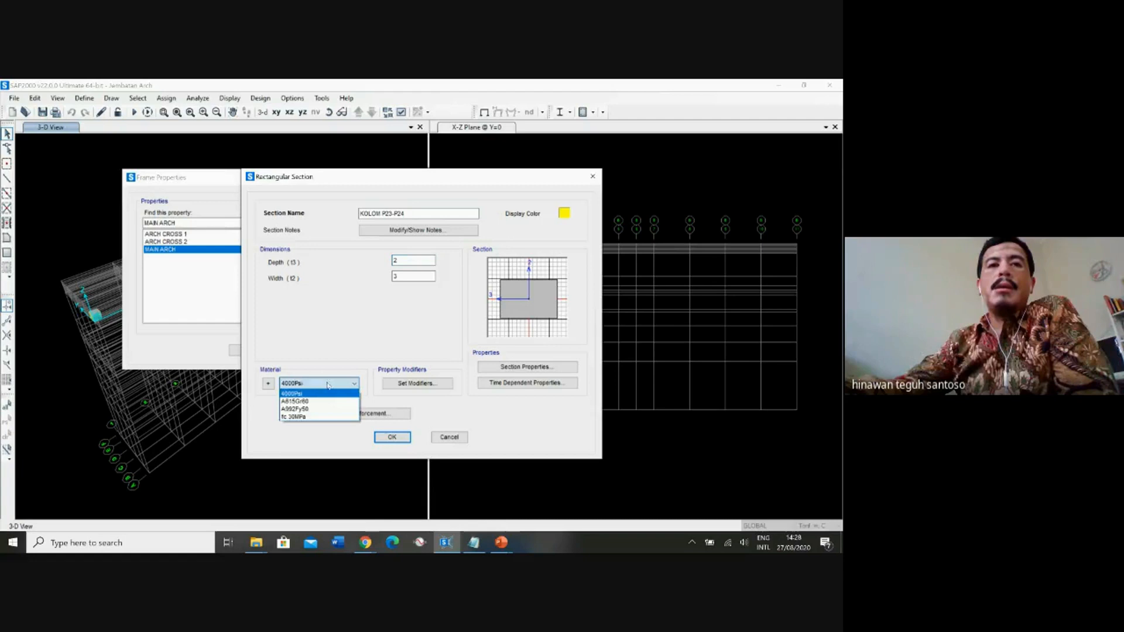
pyautogui.click(316, 414)
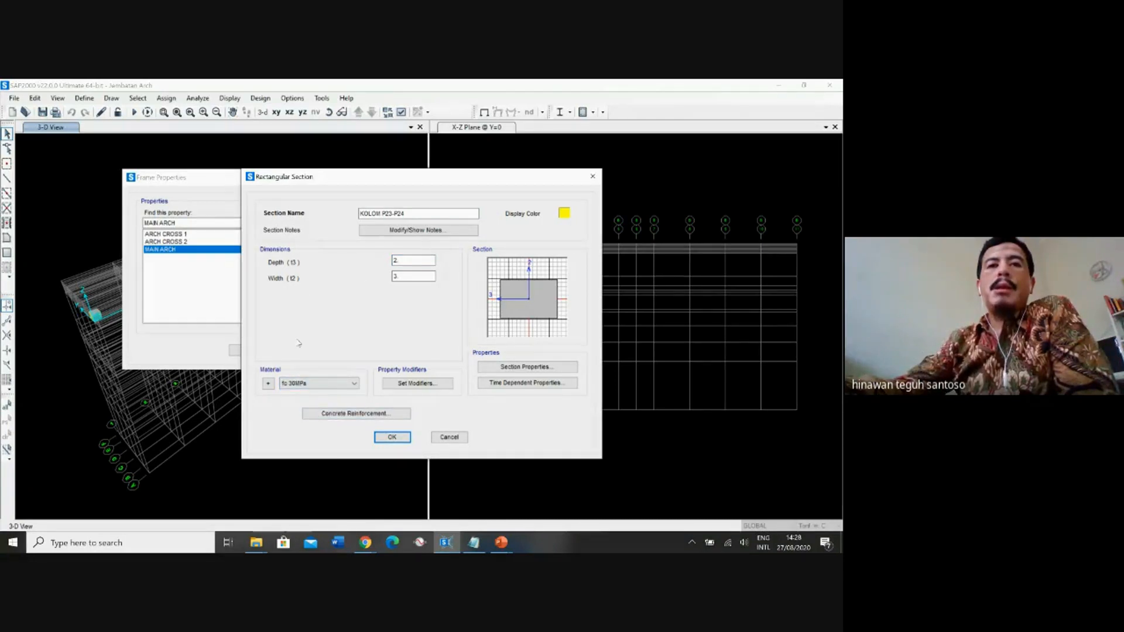
# Set the KOLOM P23-P24 concrete reinforcement to Reinforcement to be Designed and save the section.
pyautogui.click(387, 416)
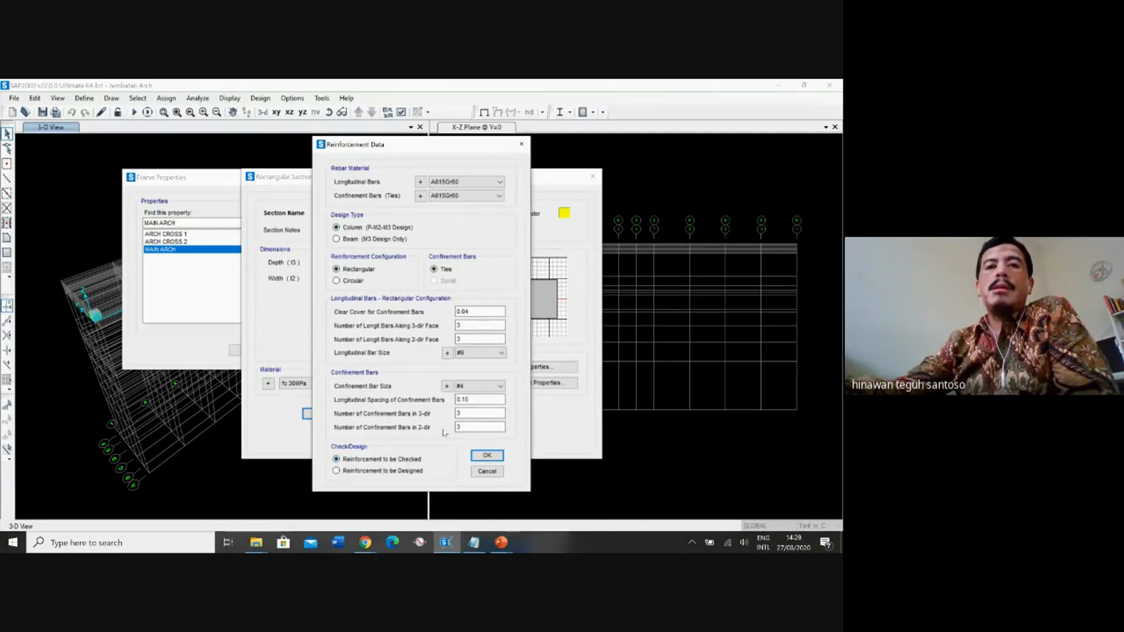
pyautogui.click(407, 472)
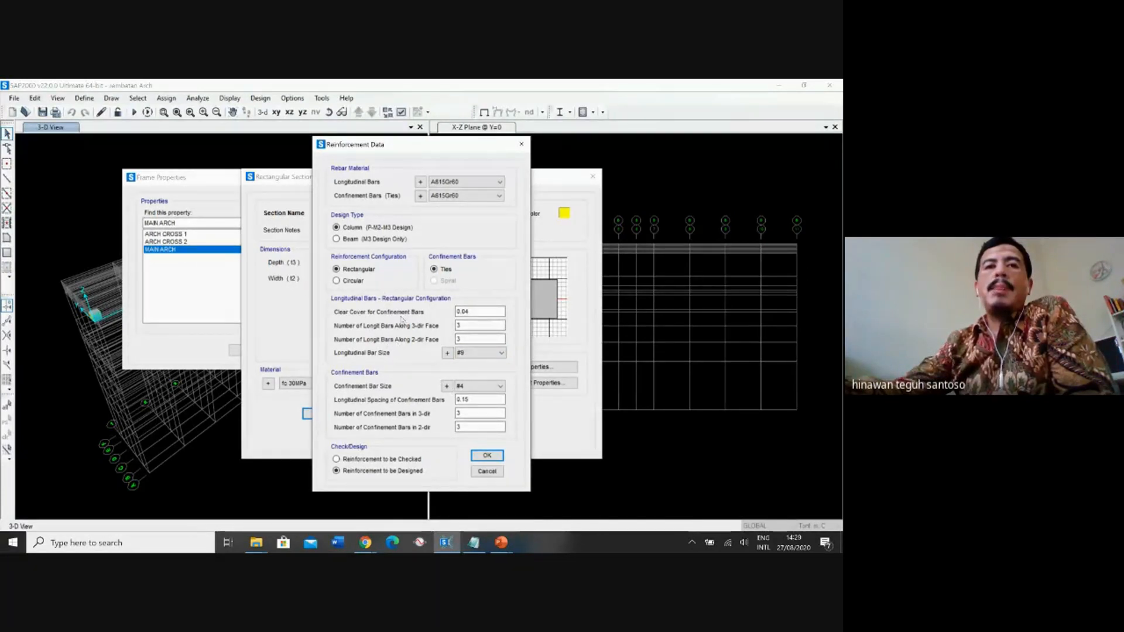
pyautogui.click(406, 460)
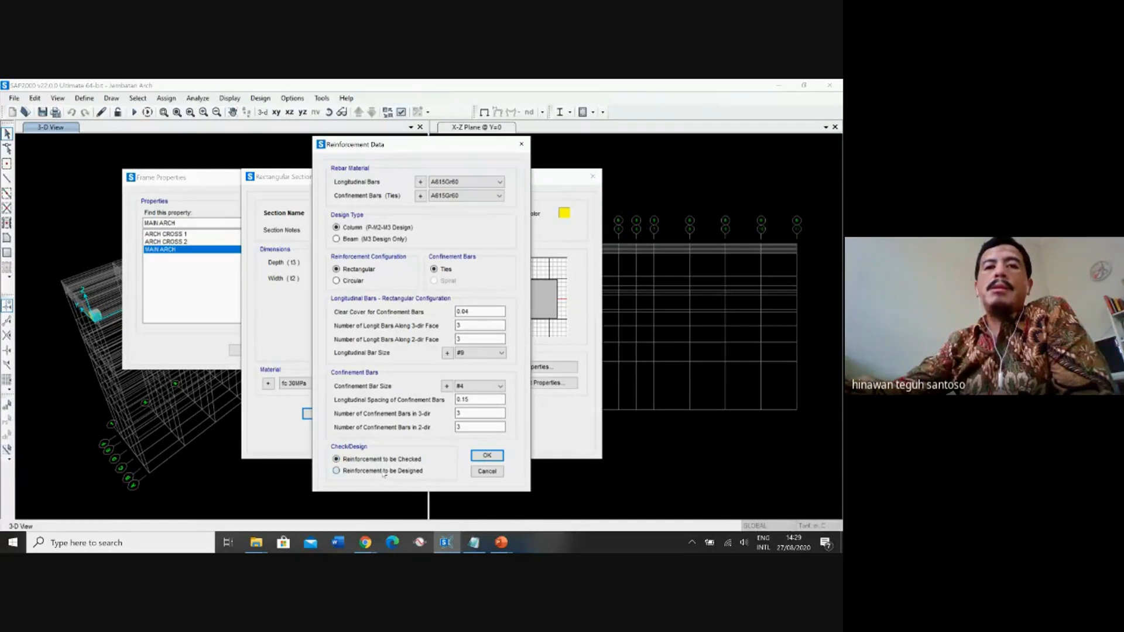
pyautogui.click(383, 473)
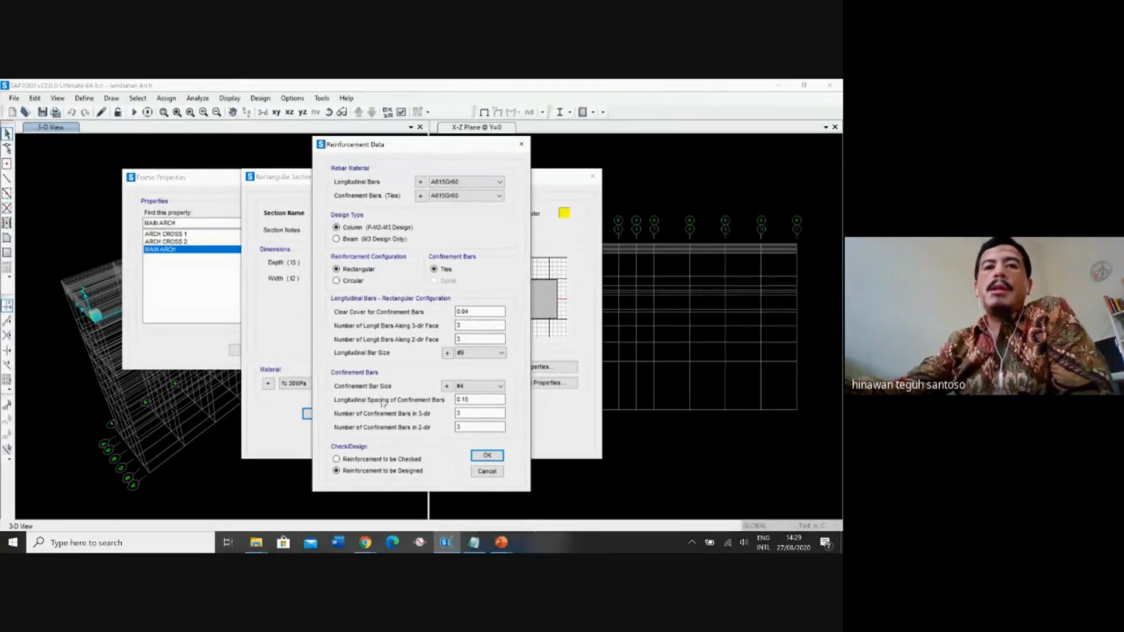
pyautogui.click(487, 456)
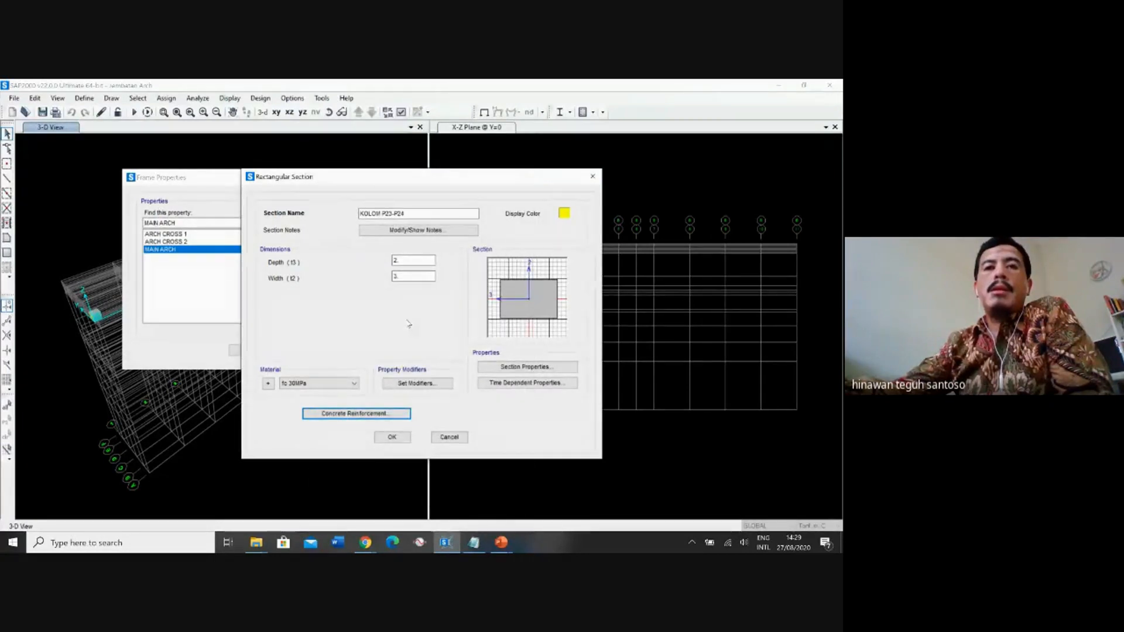
pyautogui.click(402, 439)
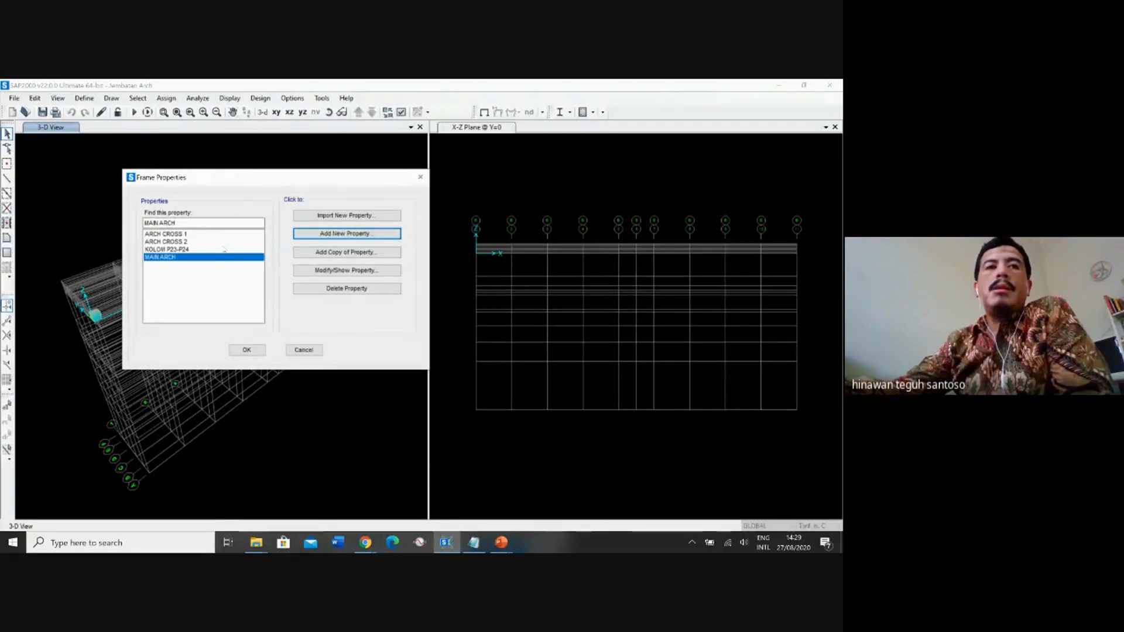
pyautogui.click(335, 234)
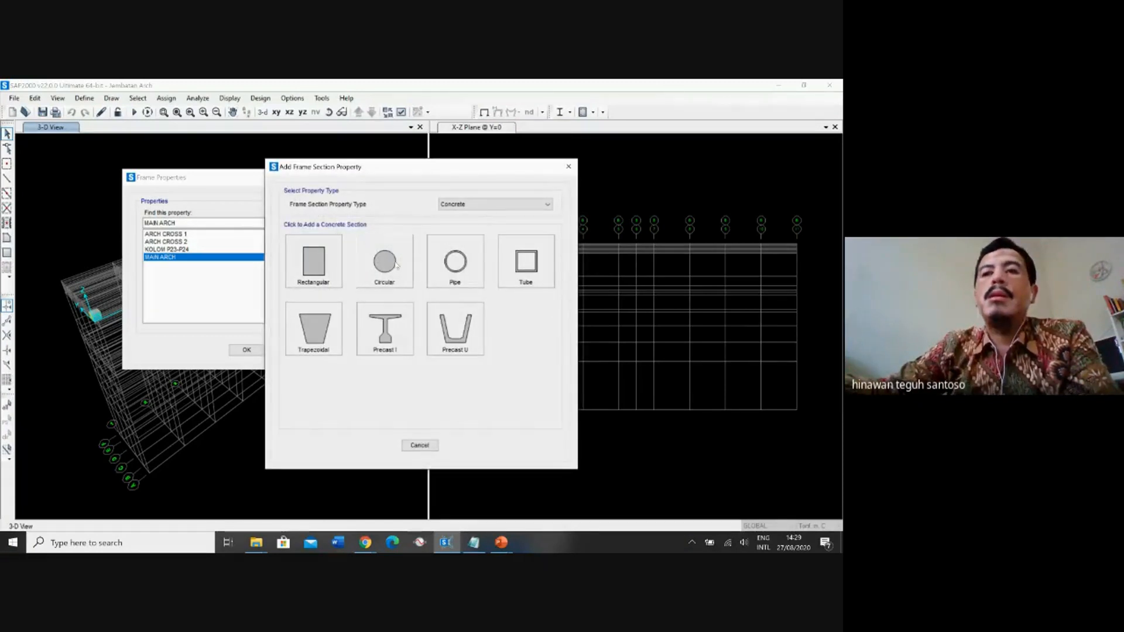
pyautogui.click(325, 274)
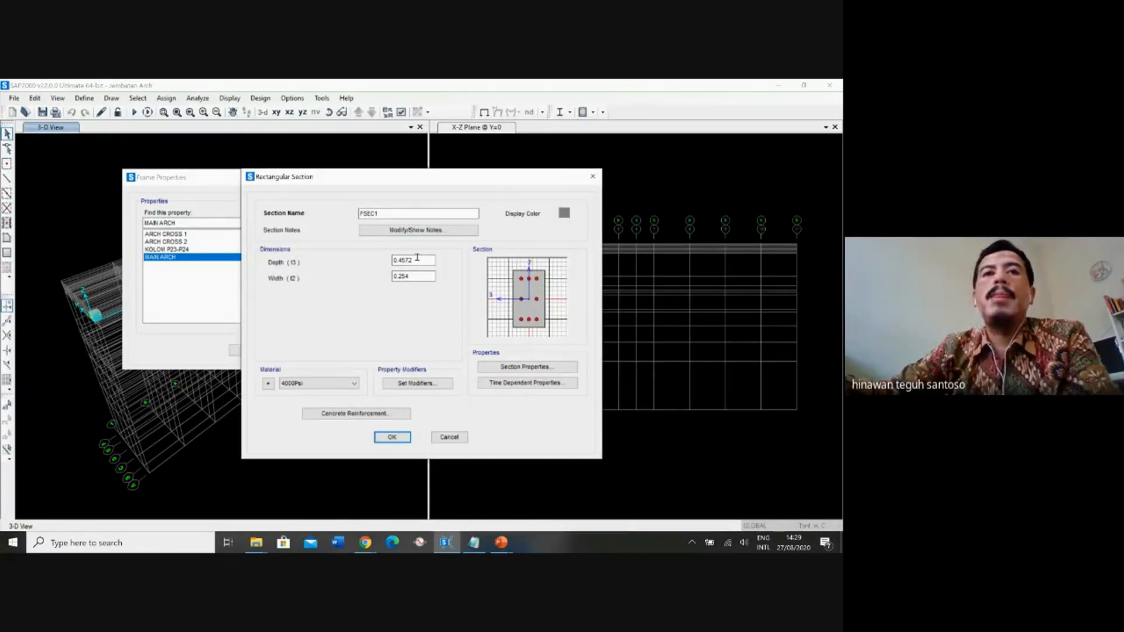
pyautogui.doubleClick(359, 215)
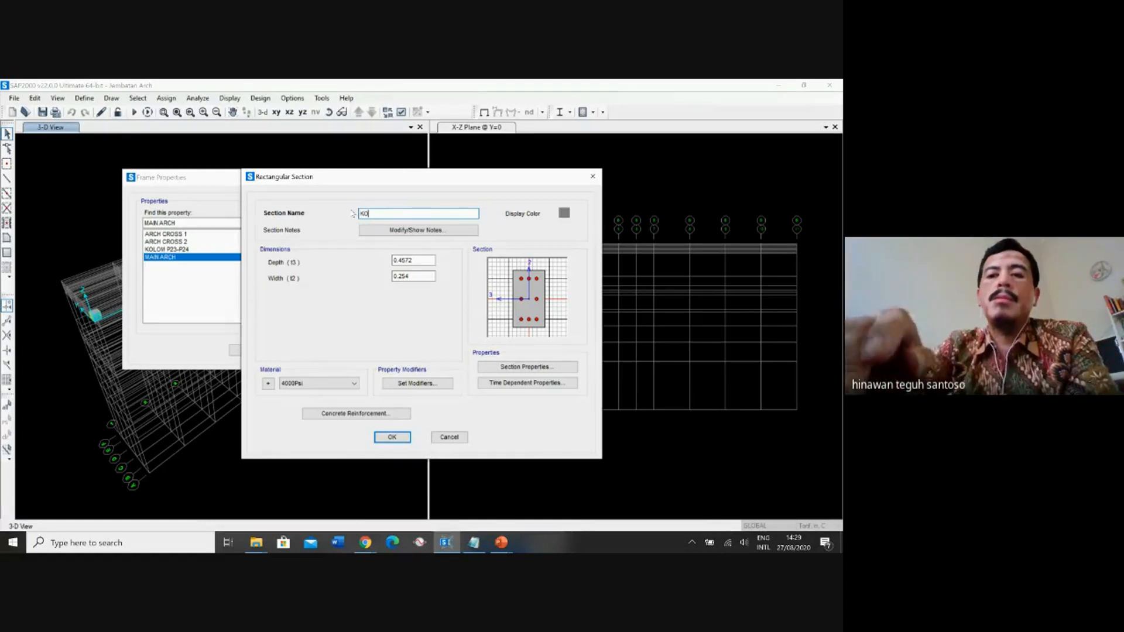
pyautogui.write('LOM')
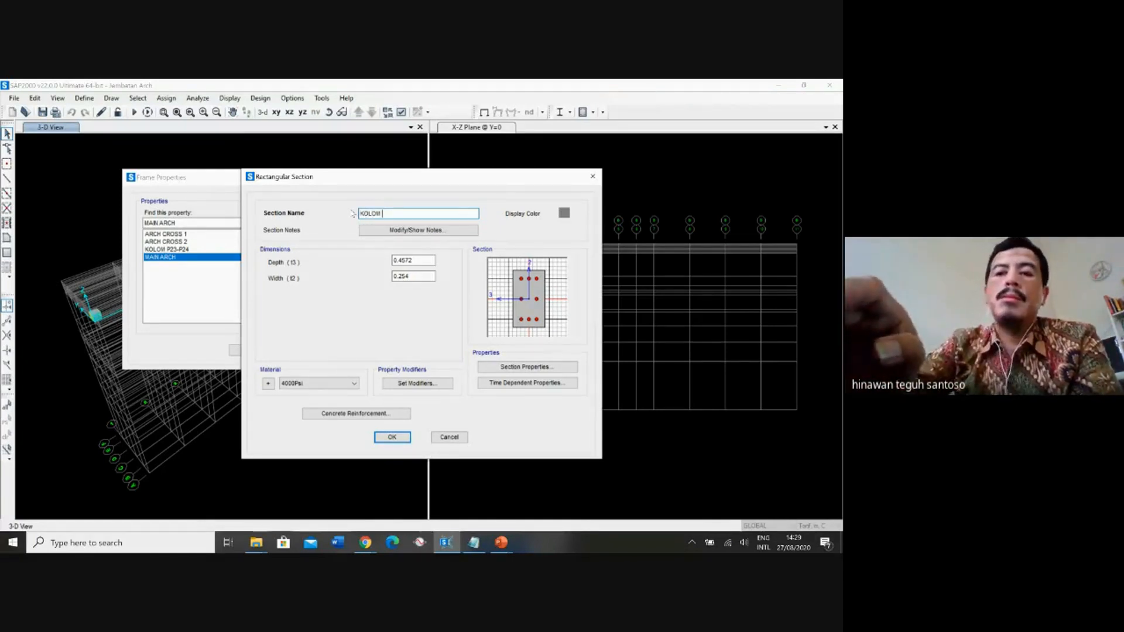
pyautogui.write(' P23-')
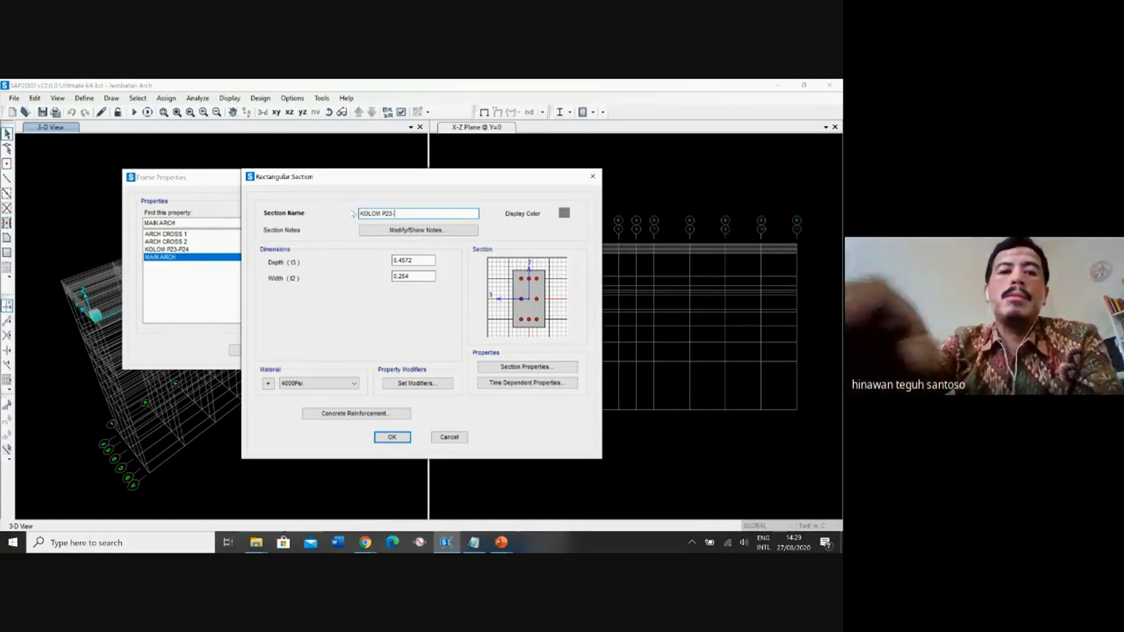
pyautogui.write('1')
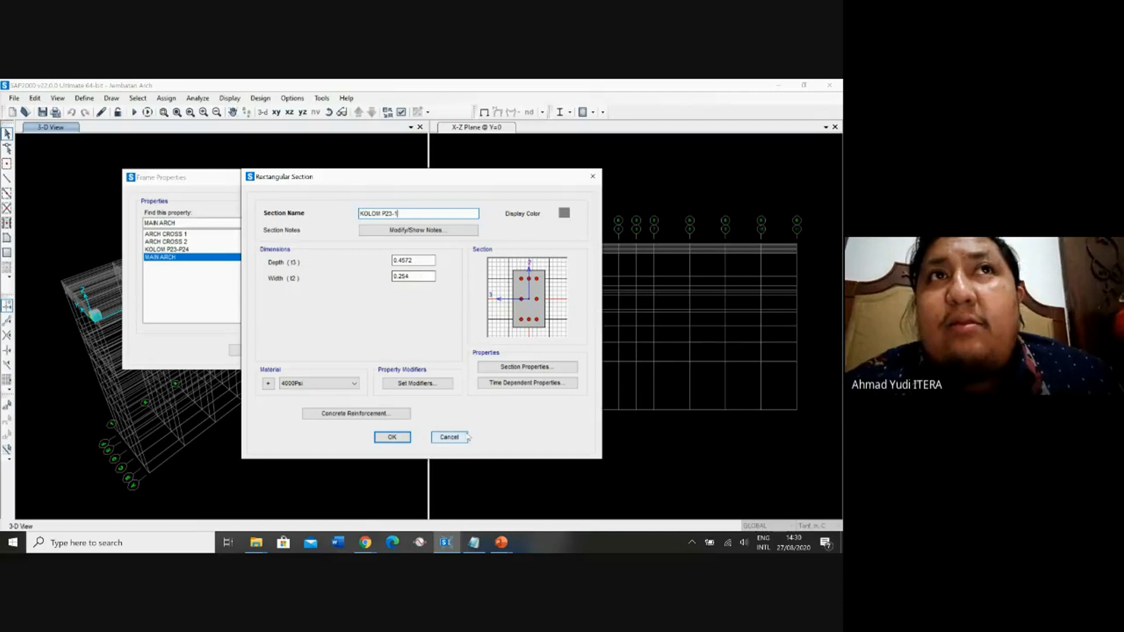
pyautogui.click(450, 437)
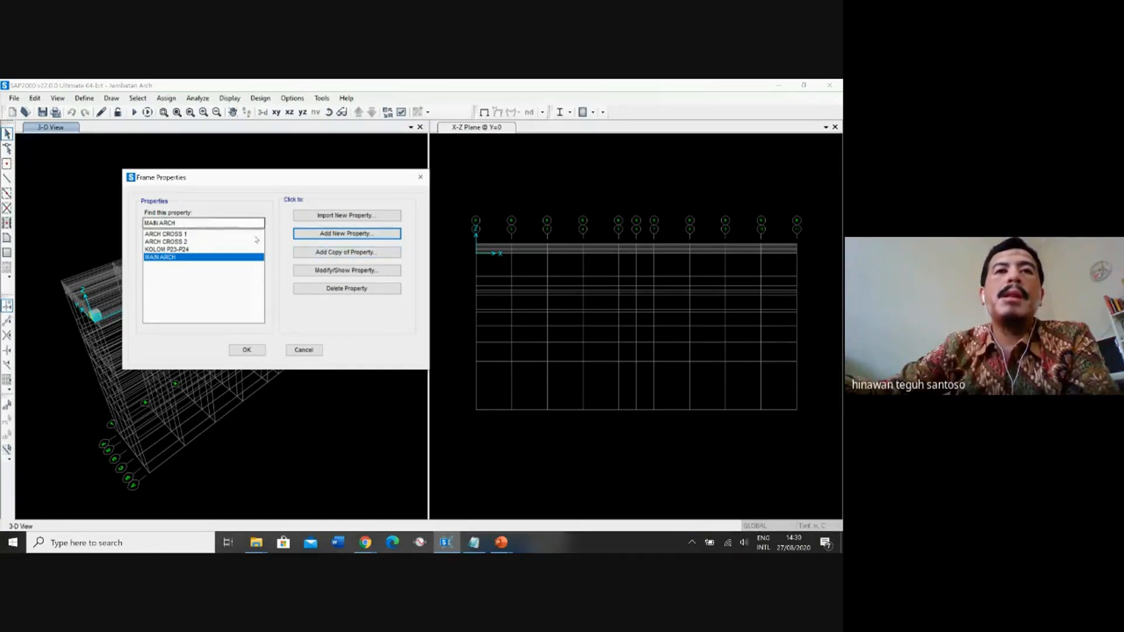
# Add a new frame section of type Other using Section Designer and name it PARAPET.
pyautogui.click(346, 233)
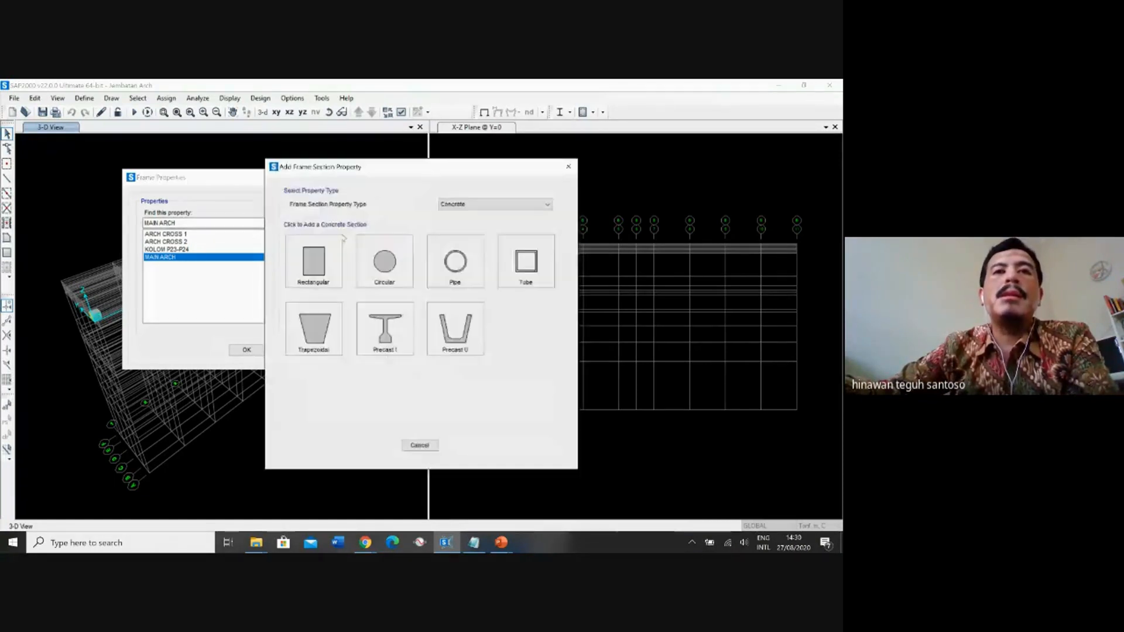
pyautogui.click(477, 207)
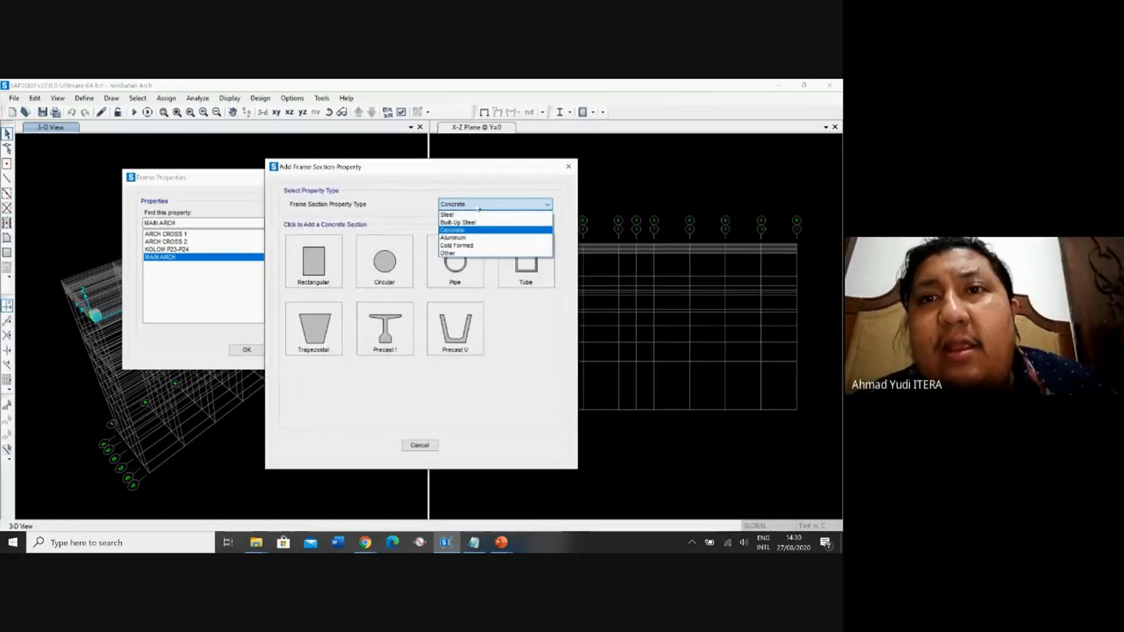
pyautogui.click(463, 254)
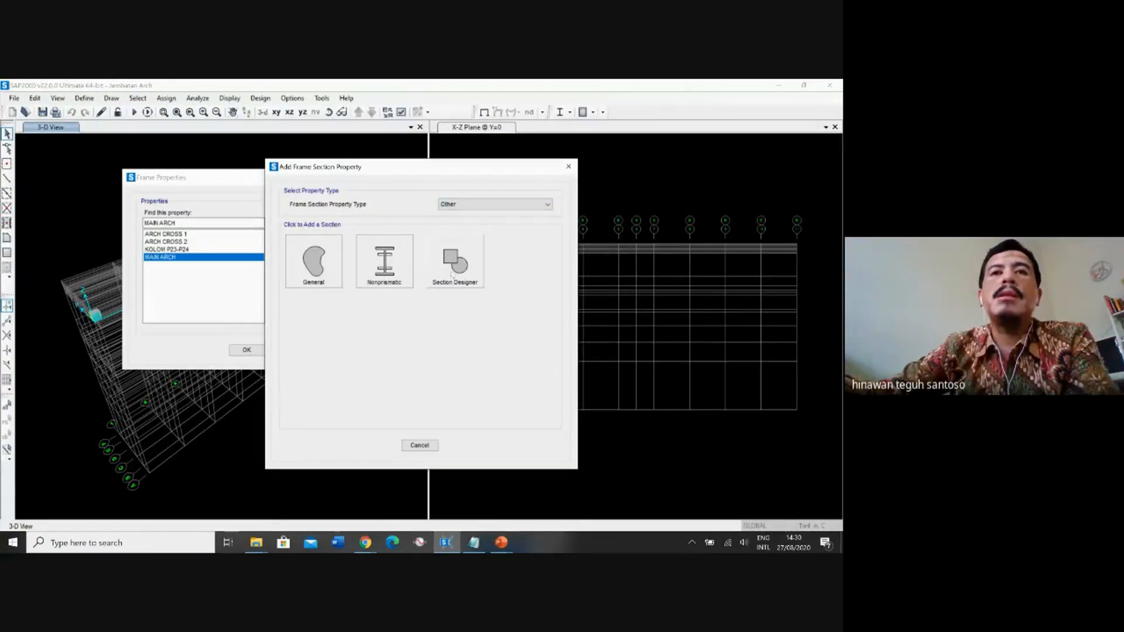
pyautogui.click(455, 274)
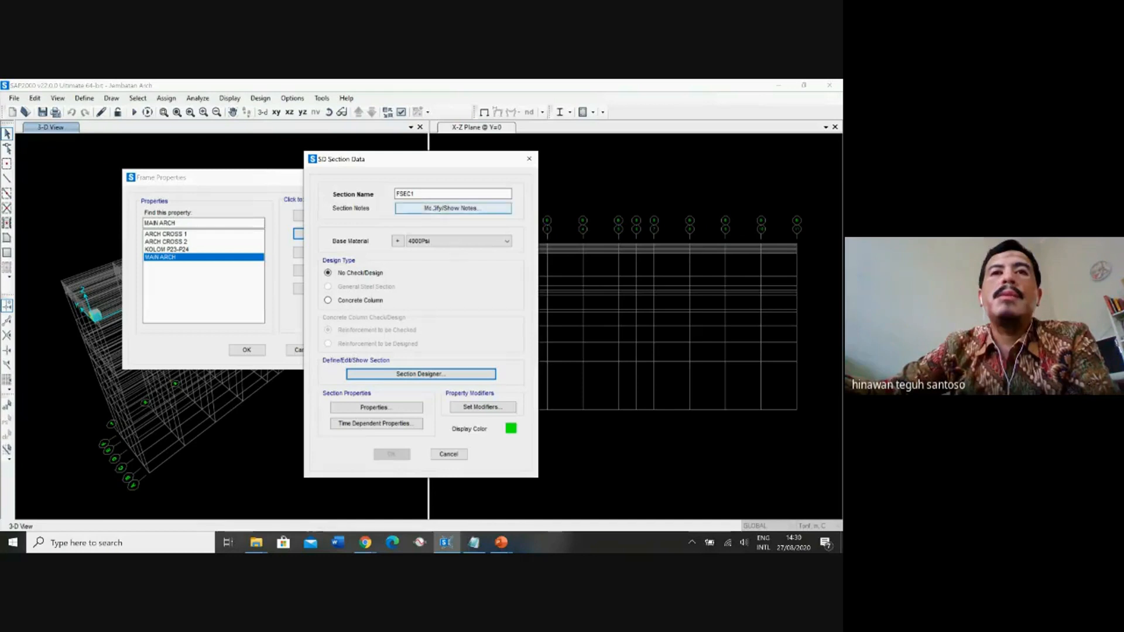
pyautogui.doubleClick(417, 195)
pyautogui.write('P')
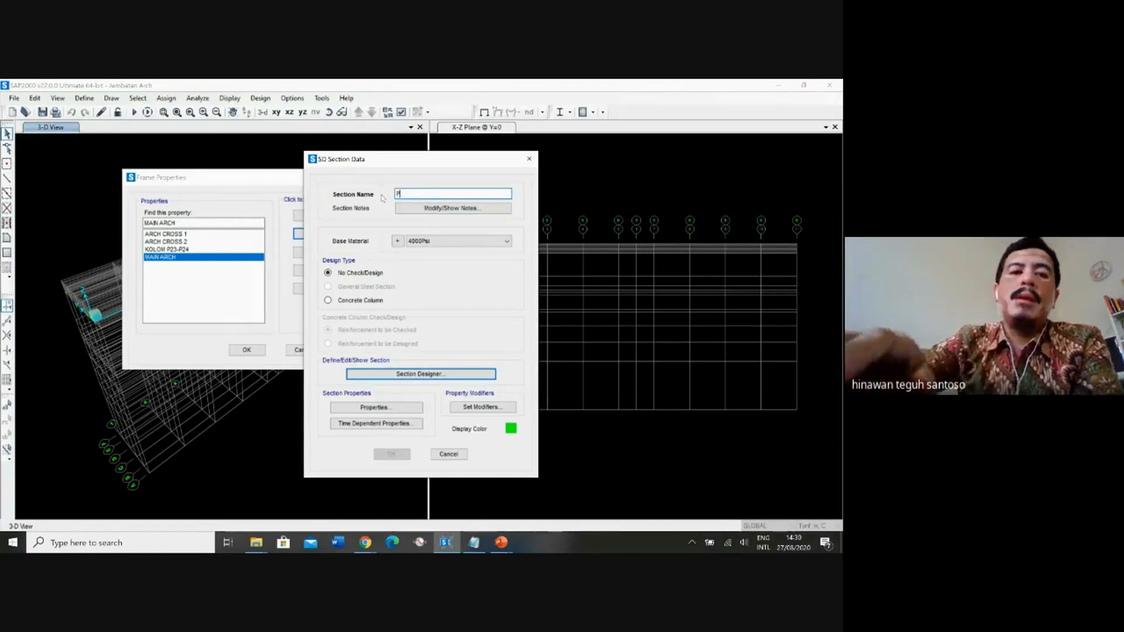
pyautogui.write('ARAPET')
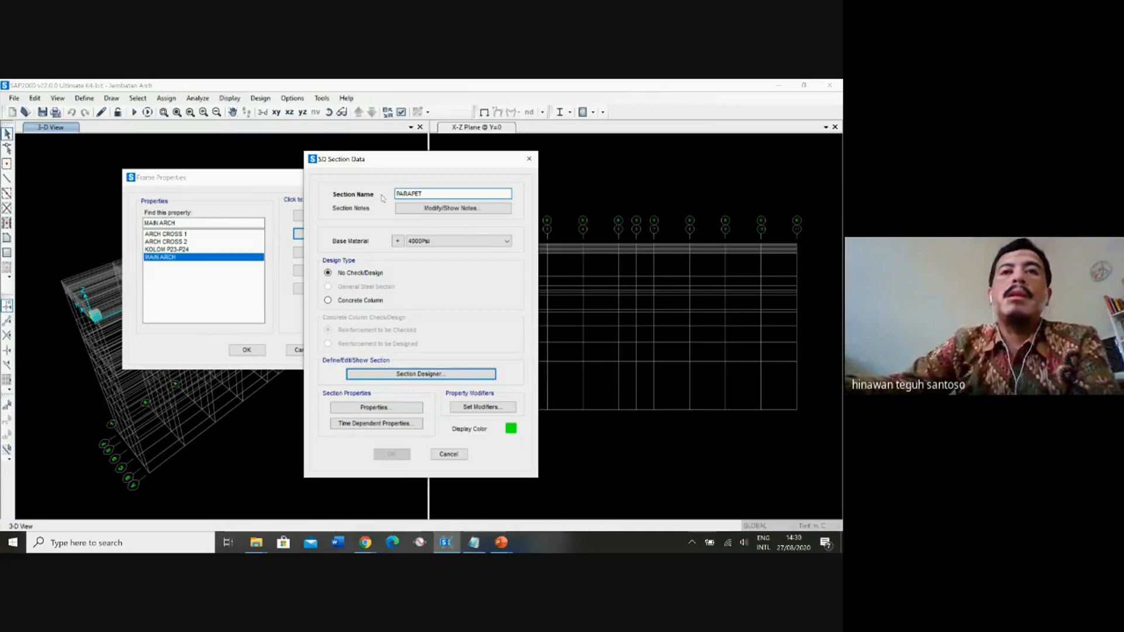
# Assign fc 30MPa as the PARAPET section's base material and open its shape in Section Designer.
pyautogui.click(414, 241)
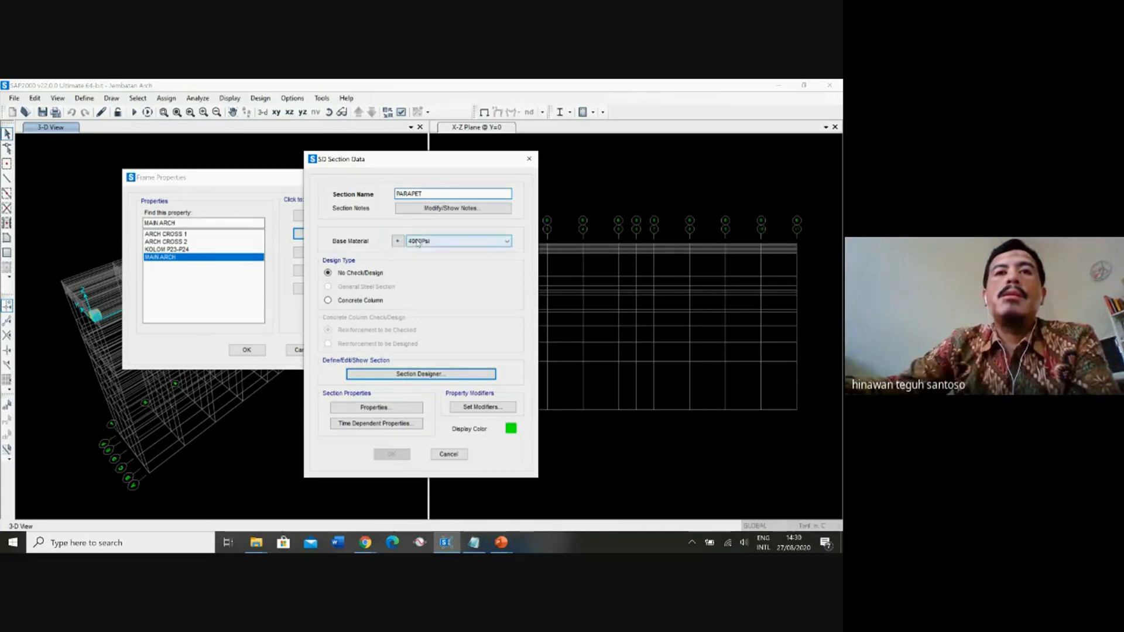
pyautogui.click(429, 274)
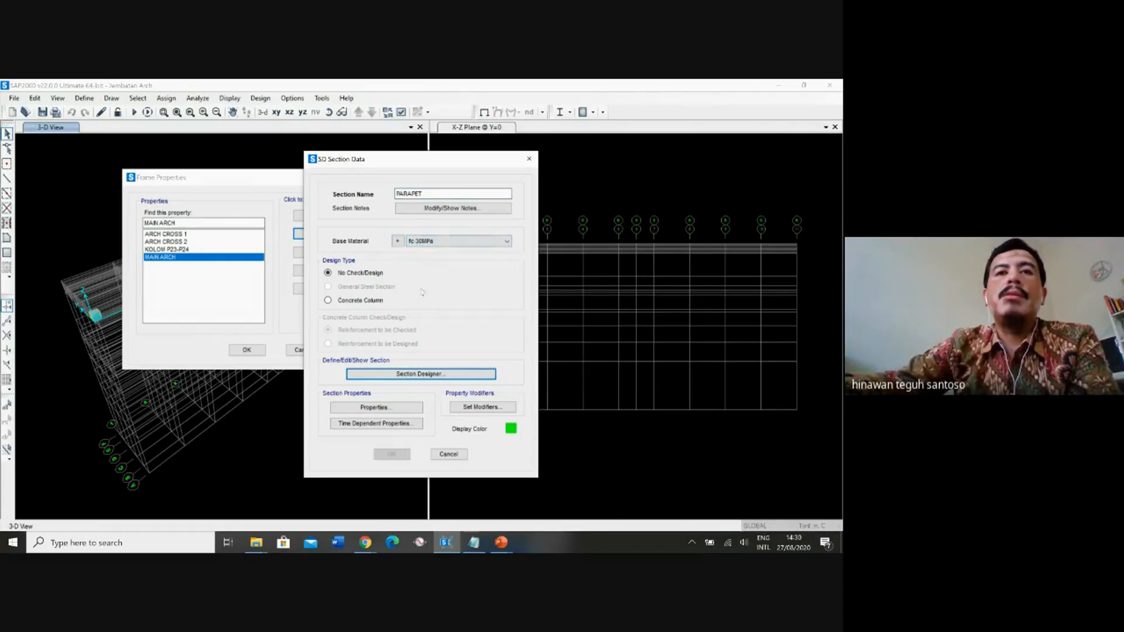
pyautogui.click(416, 375)
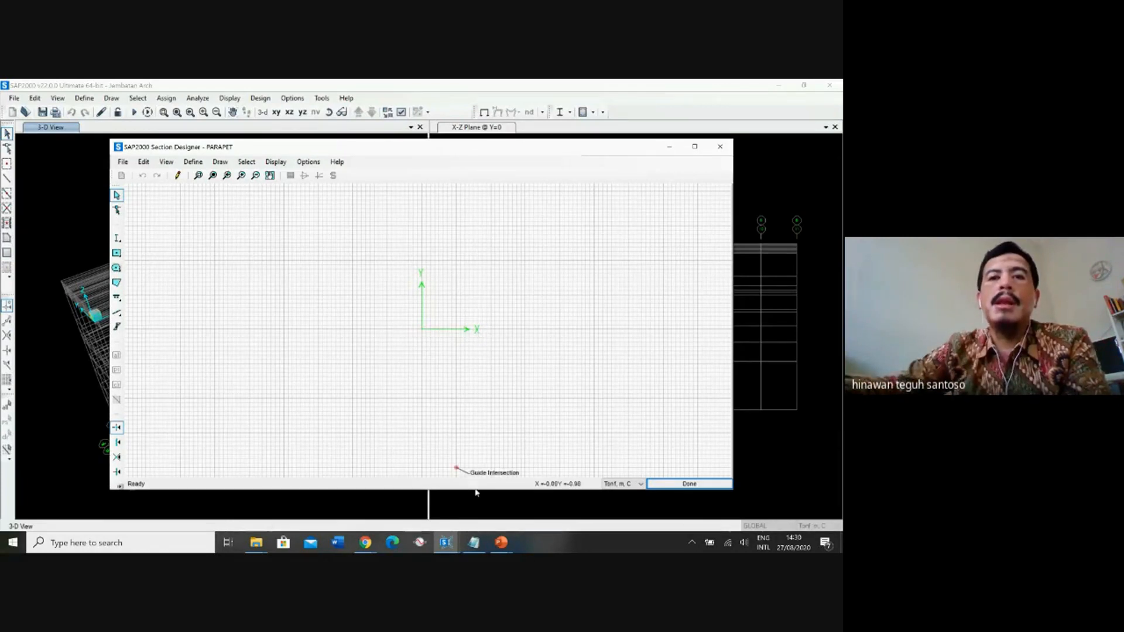
# Switch to the PowerPoint section properties slide, discard the ink annotations and examine the parapet's dimensions in the slide show.
pyautogui.click(503, 543)
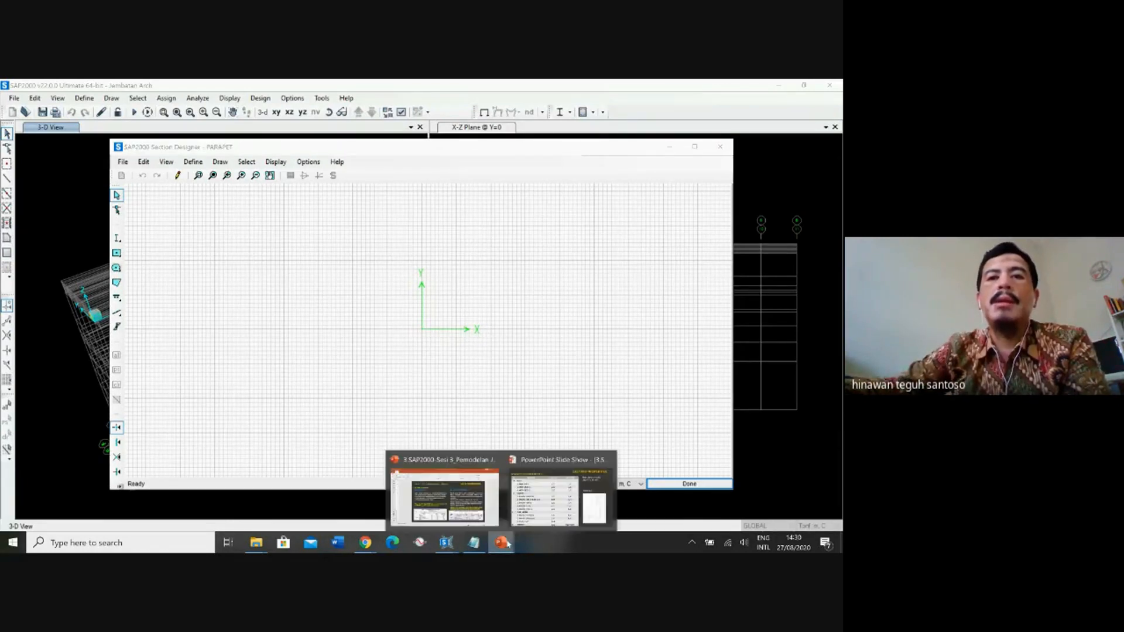
pyautogui.click(540, 500)
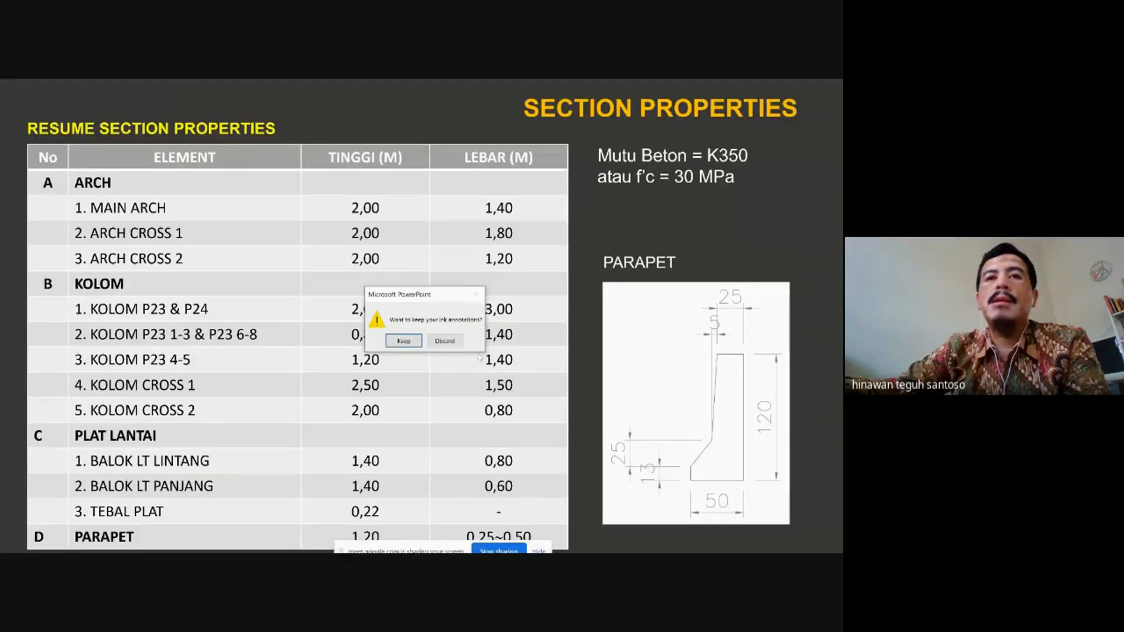
pyautogui.click(436, 344)
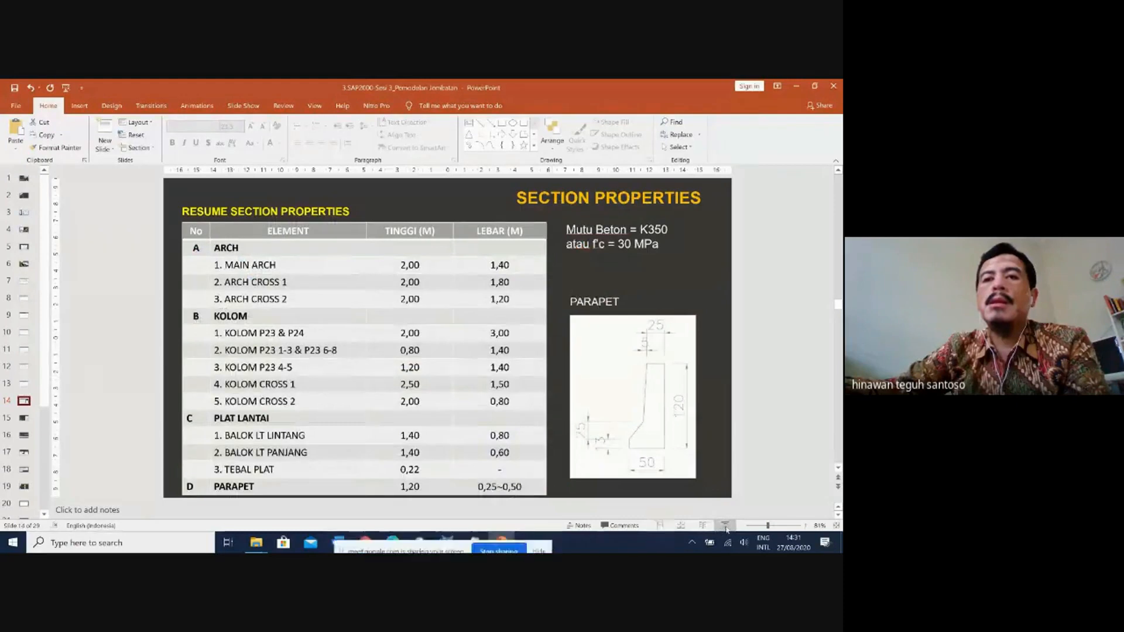
pyautogui.click(726, 527)
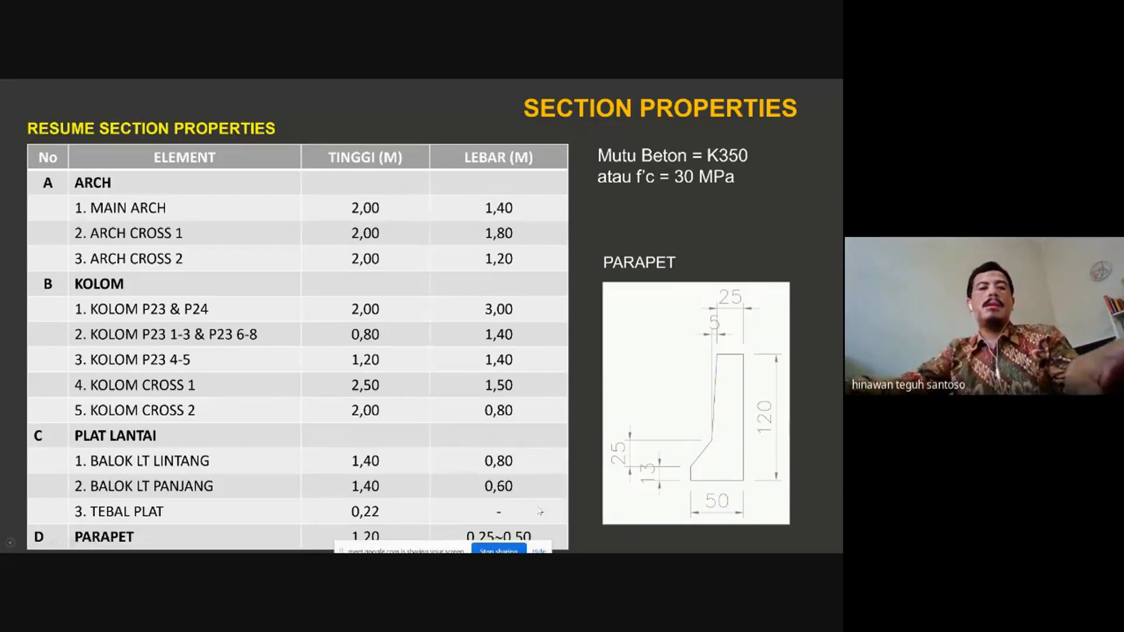
pyautogui.hotkey('alt', 'Tab')
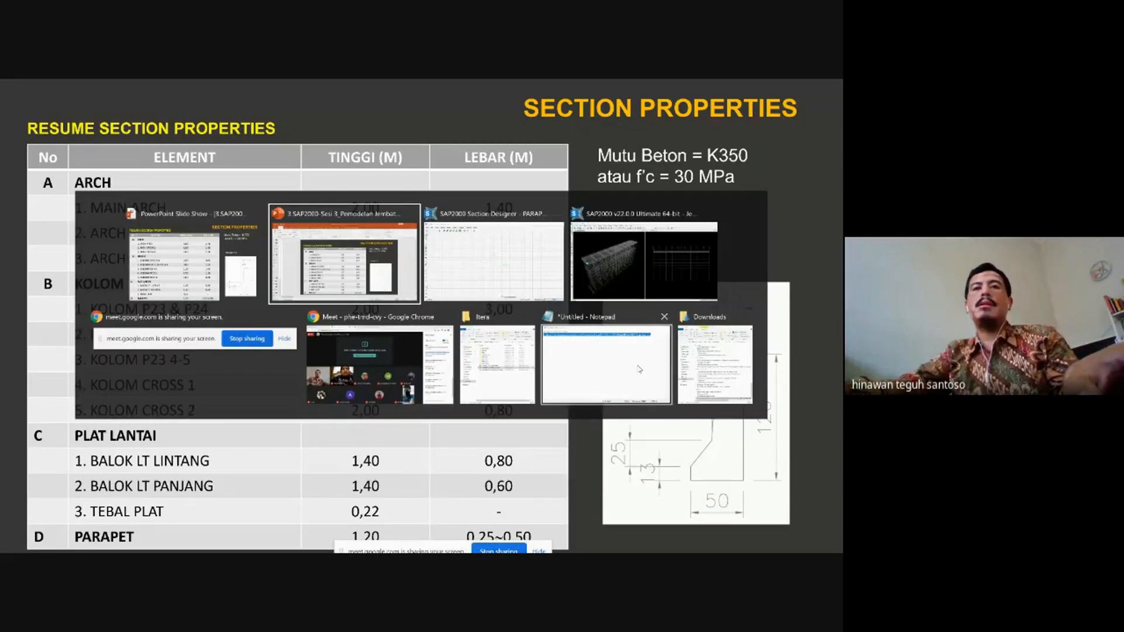
# Switch from the presentation back to the PARAPET section in Section Designer.
pyautogui.hotkey('alt', 'Tab')
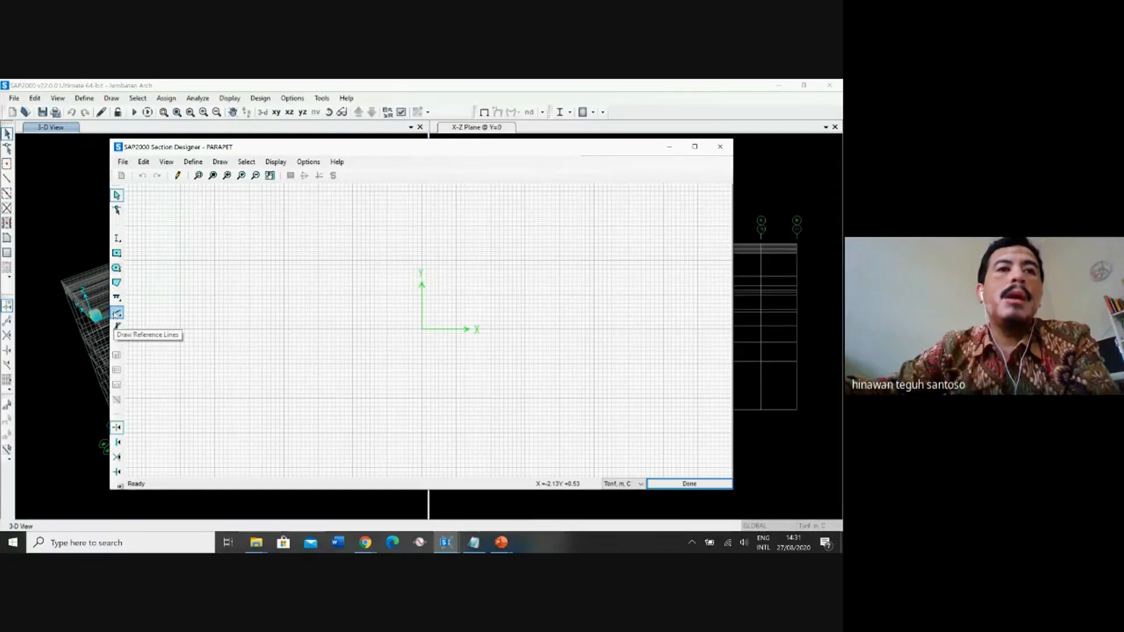
pyautogui.click(117, 313)
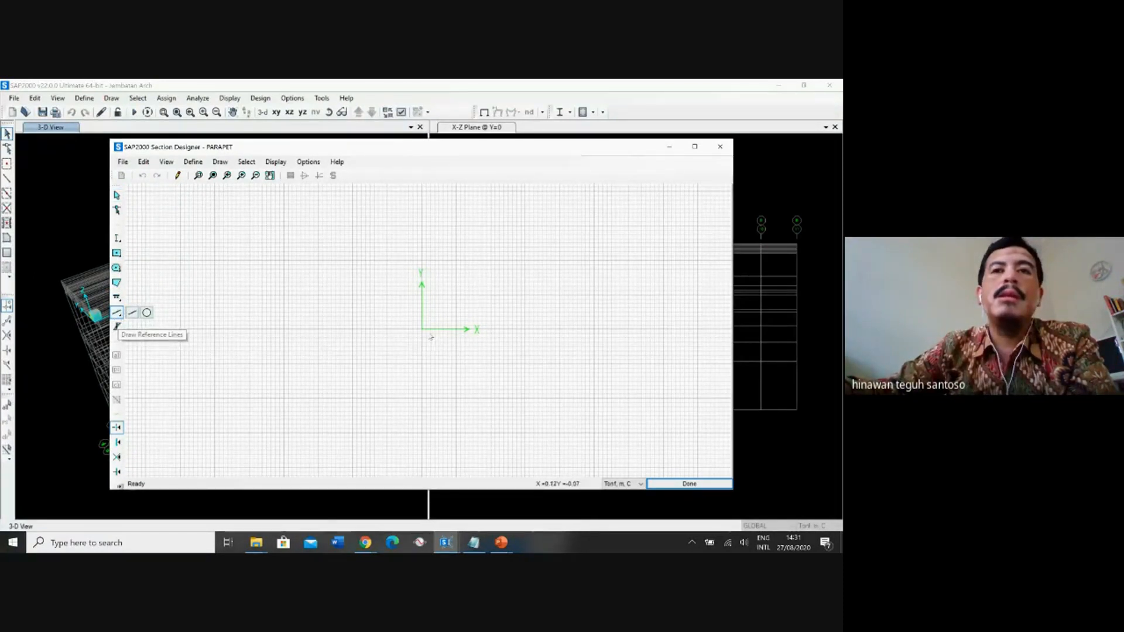
pyautogui.click(457, 245)
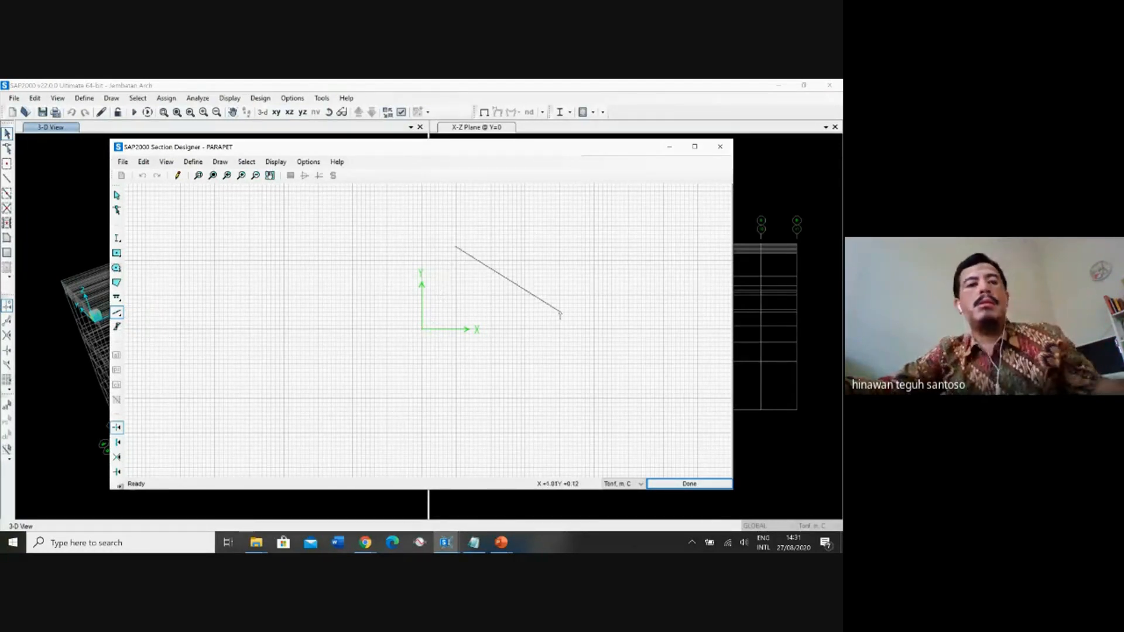
pyautogui.press('Escape')
pyautogui.press('Escape')
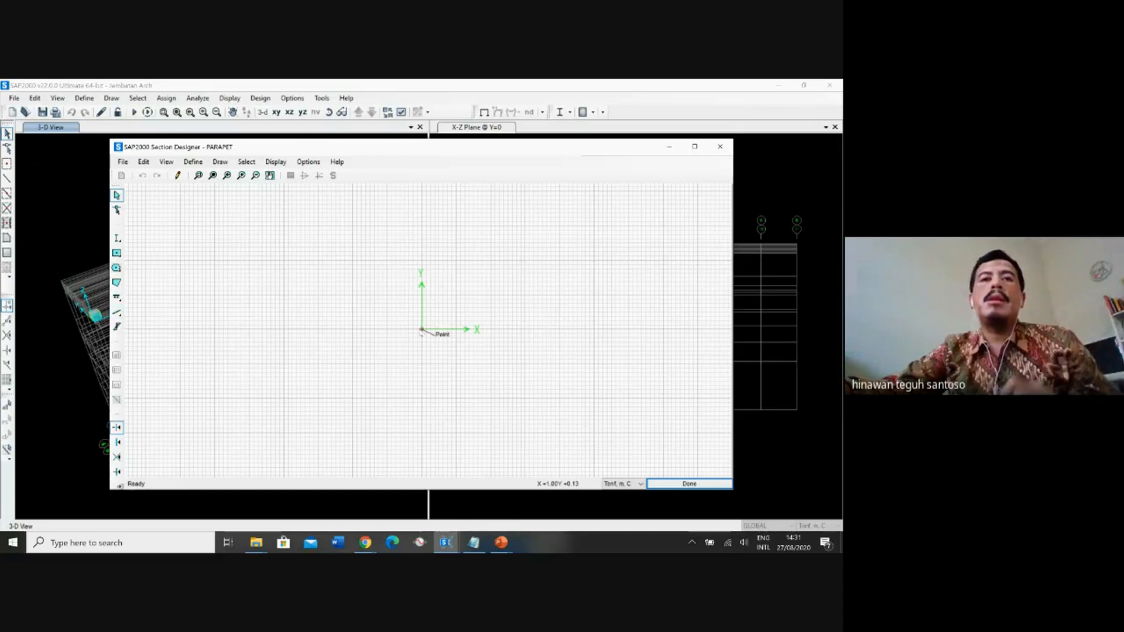
pyautogui.click(117, 312)
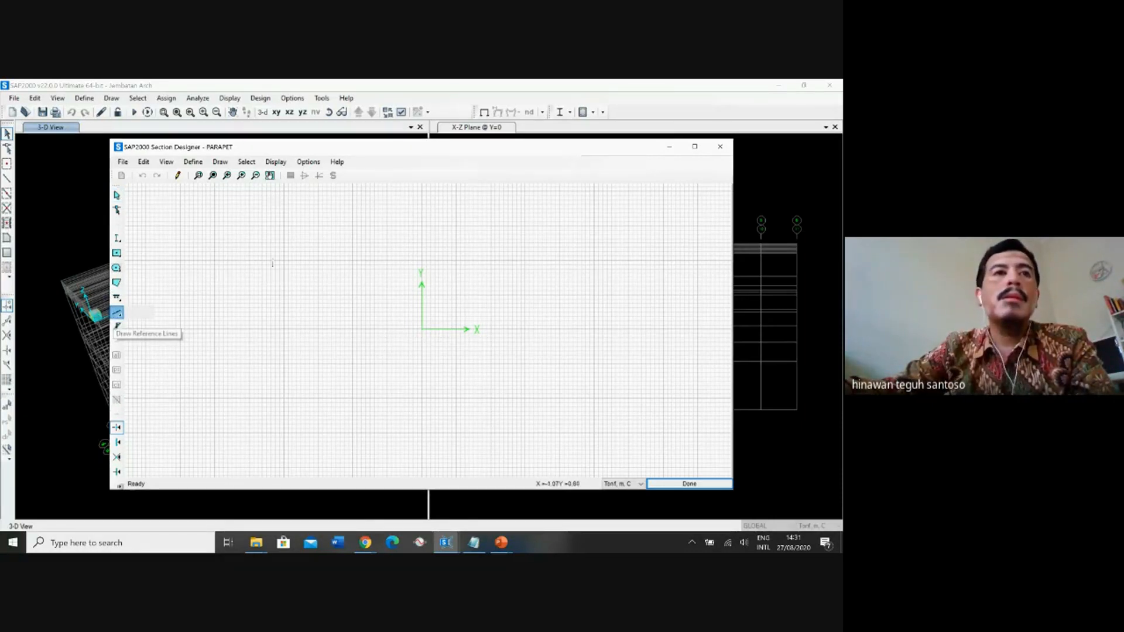
pyautogui.click(117, 196)
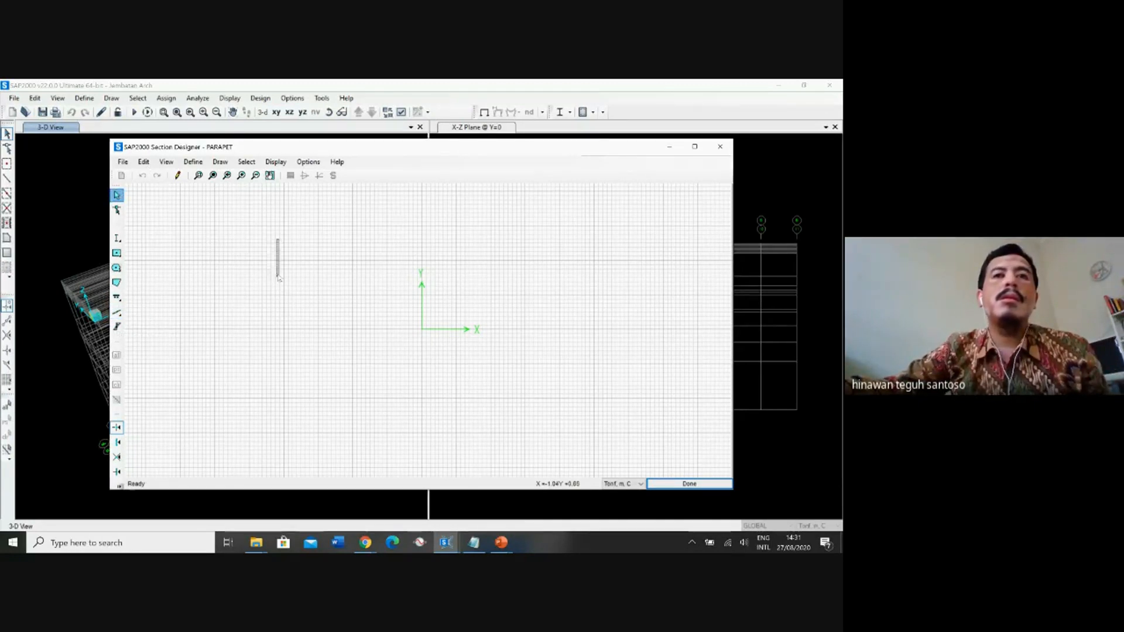
# Draw a horizontal reference line from the origin (0.00, 0.00) to (0.50, 0.00) for the parapet's base.
pyautogui.click(117, 312)
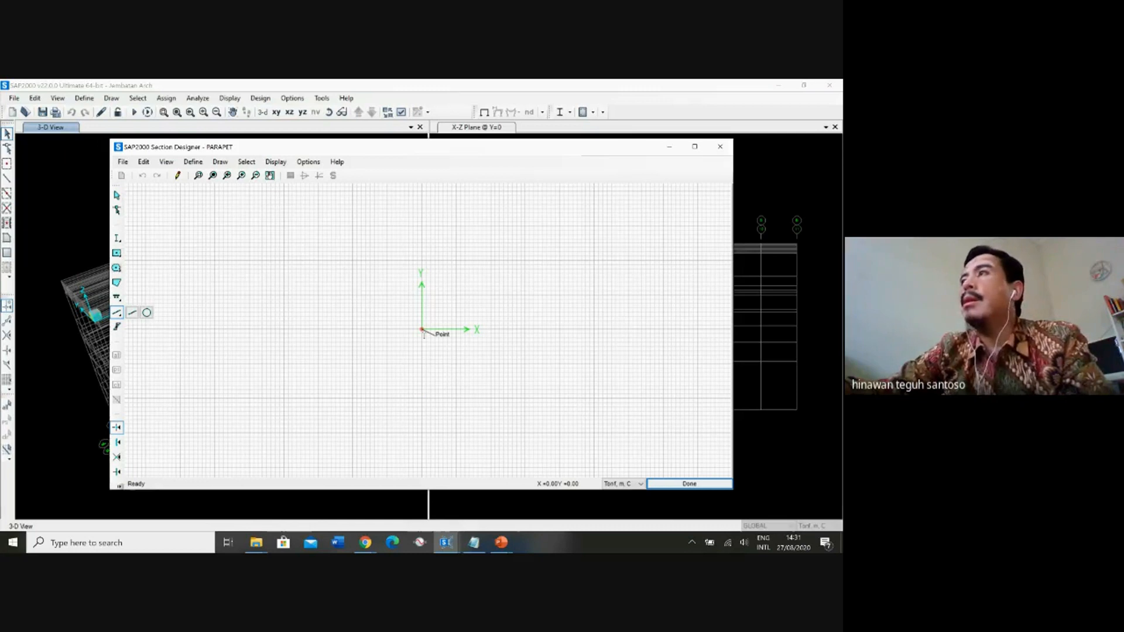
pyautogui.click(422, 331)
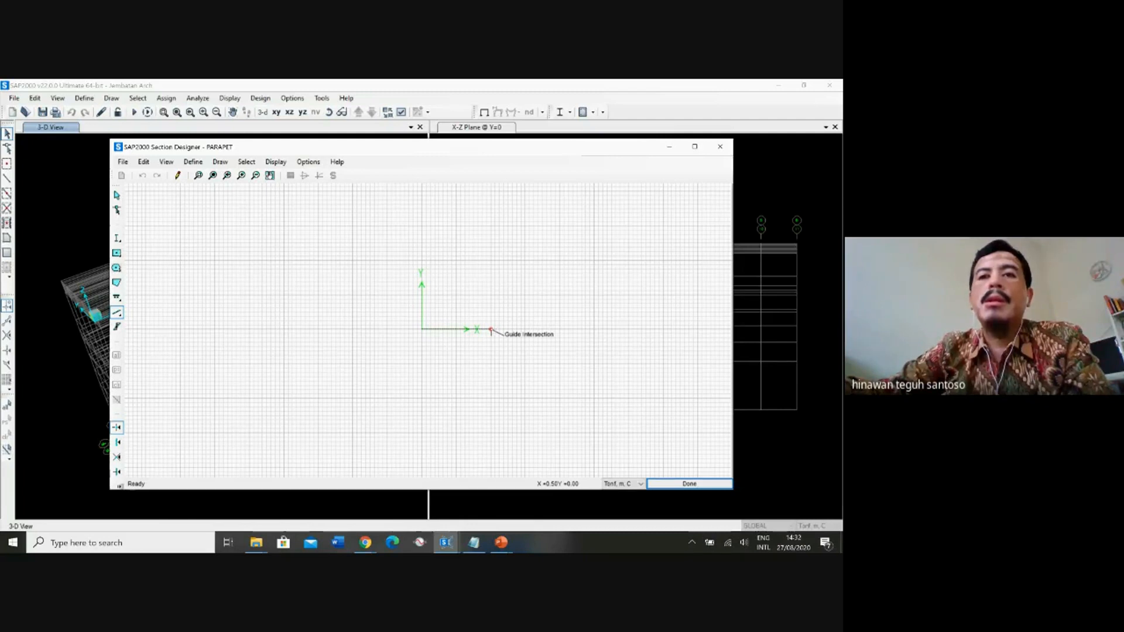
pyautogui.click(491, 331)
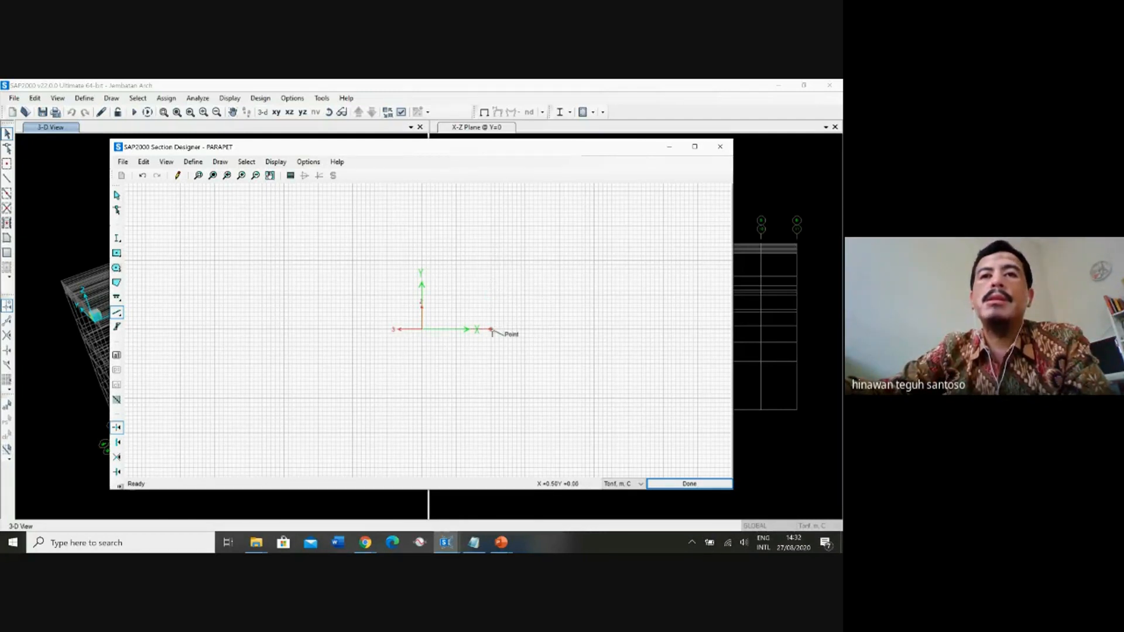
# Try to draw a reference line upward from the end of the base line at (0.50, 0.00), and undo it.
pyautogui.click(491, 330)
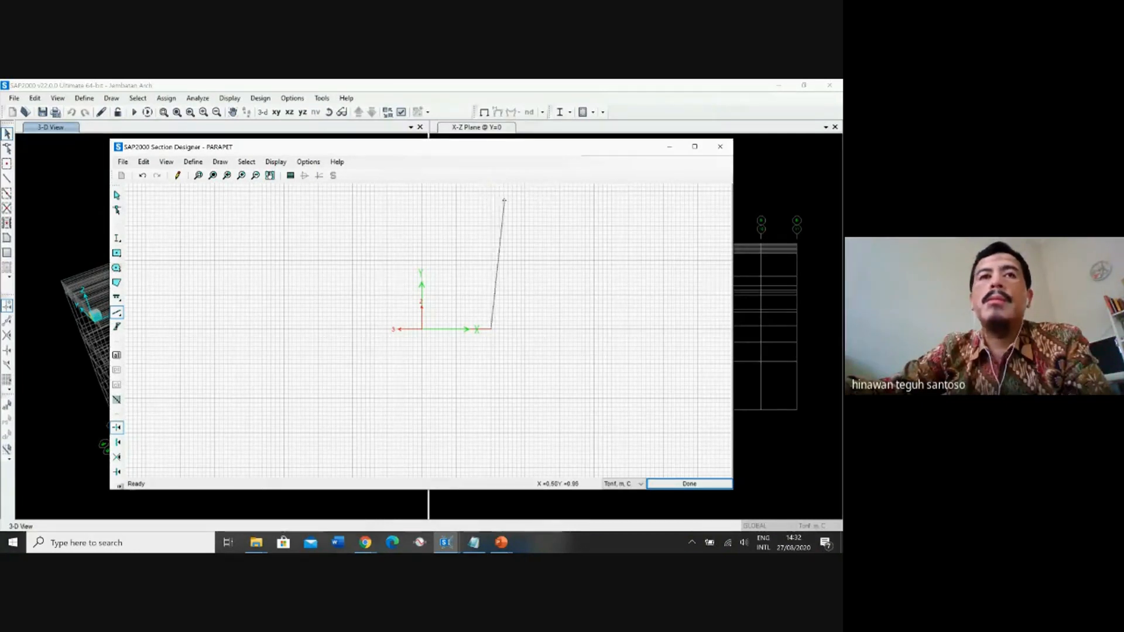
pyautogui.click(504, 199)
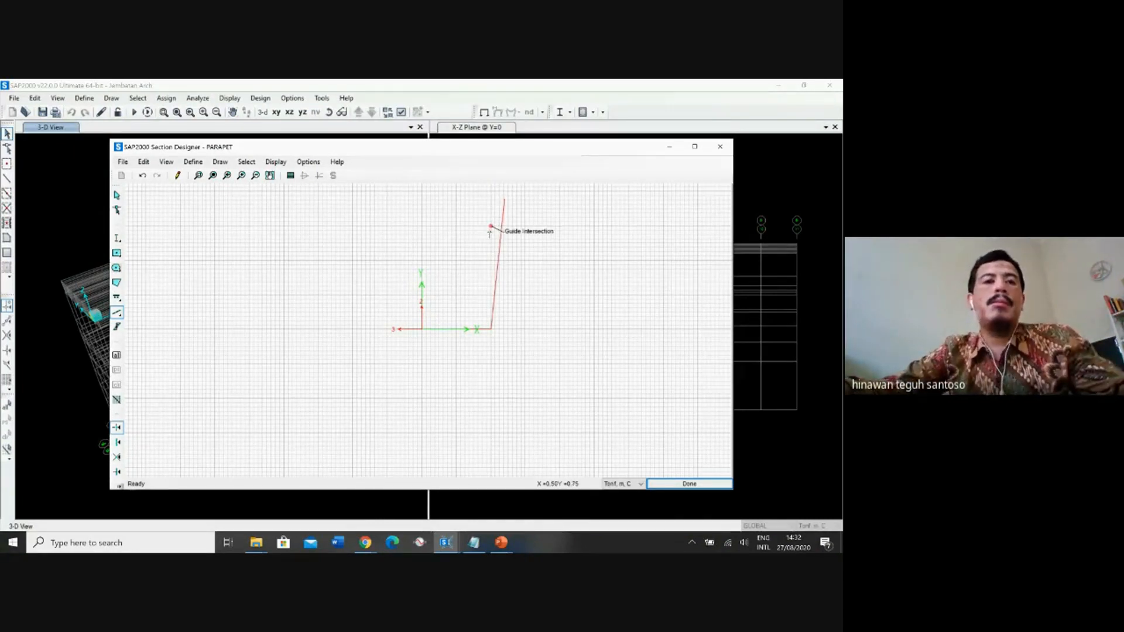
pyautogui.press('Escape')
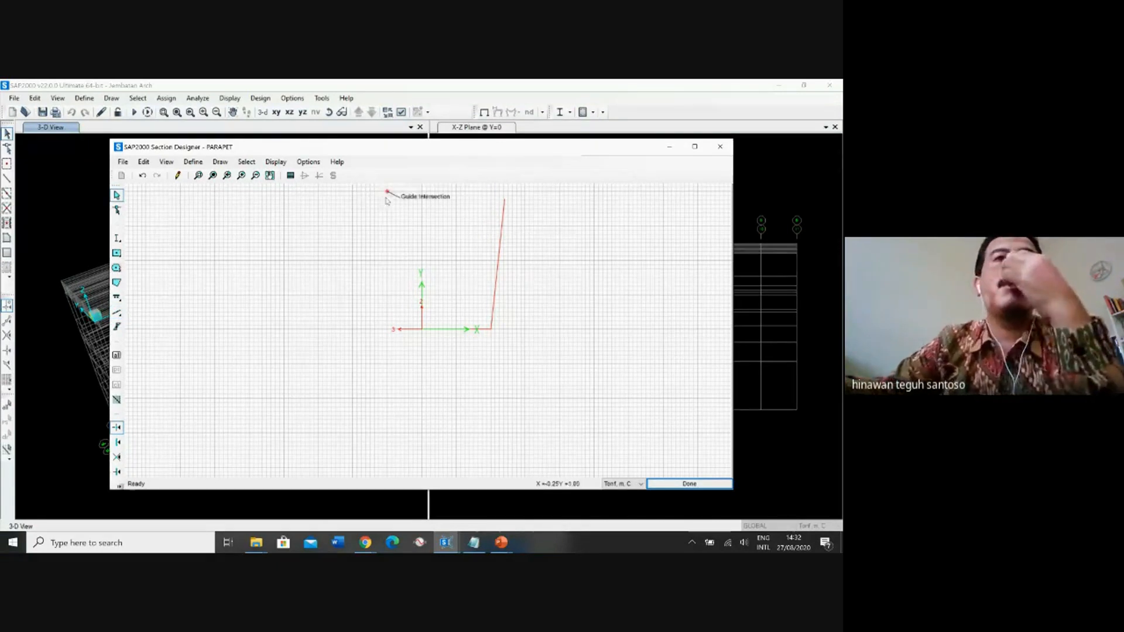
pyautogui.click(142, 176)
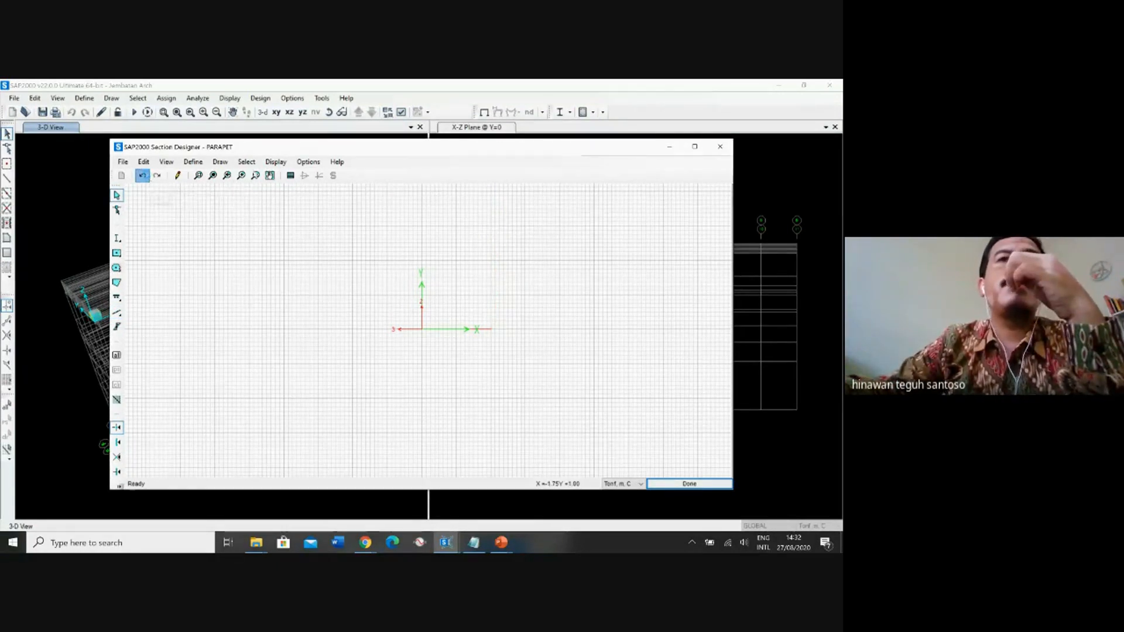
# Try to draw a vertical reference line from (0.50, 0.00) to (0.50, 1.00), and undo it.
pyautogui.click(276, 161)
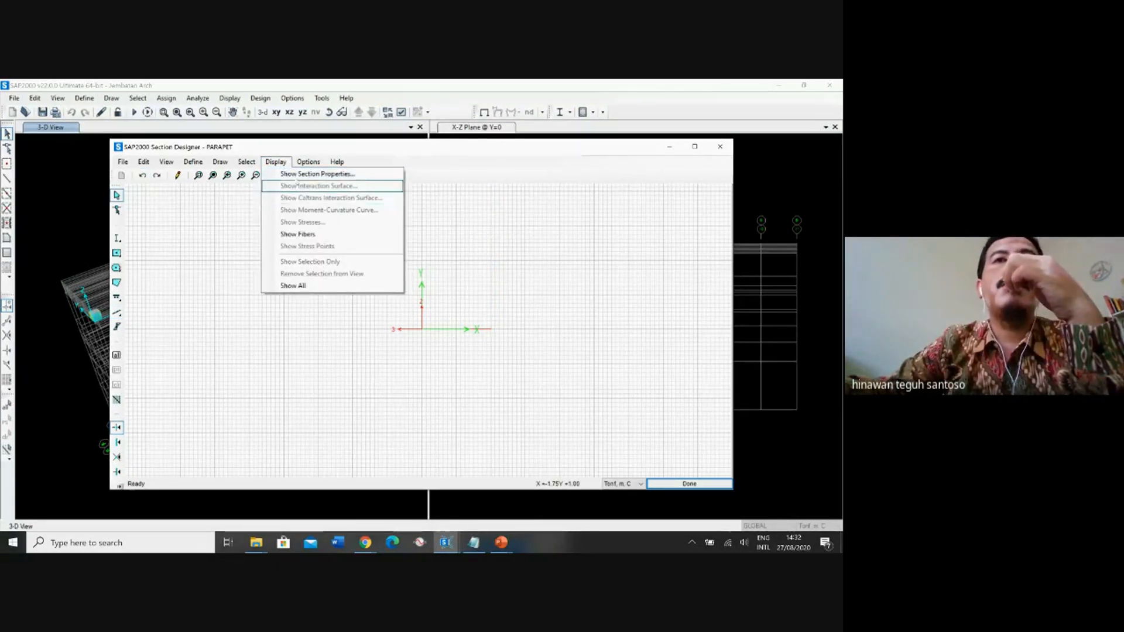
pyautogui.click(304, 147)
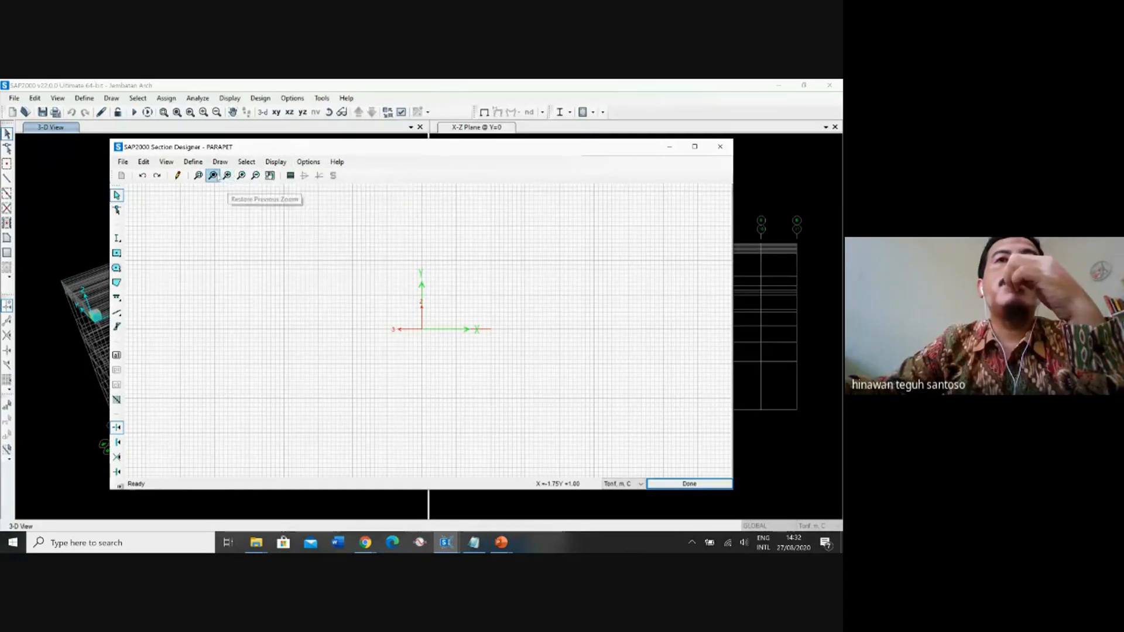
pyautogui.click(255, 176)
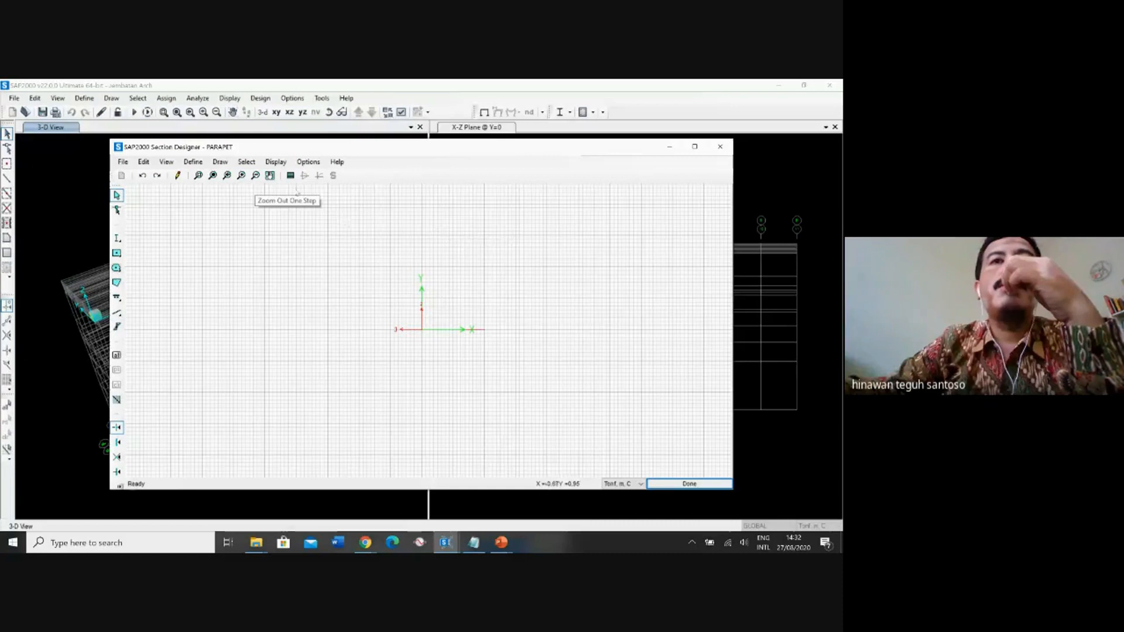
pyautogui.click(255, 175)
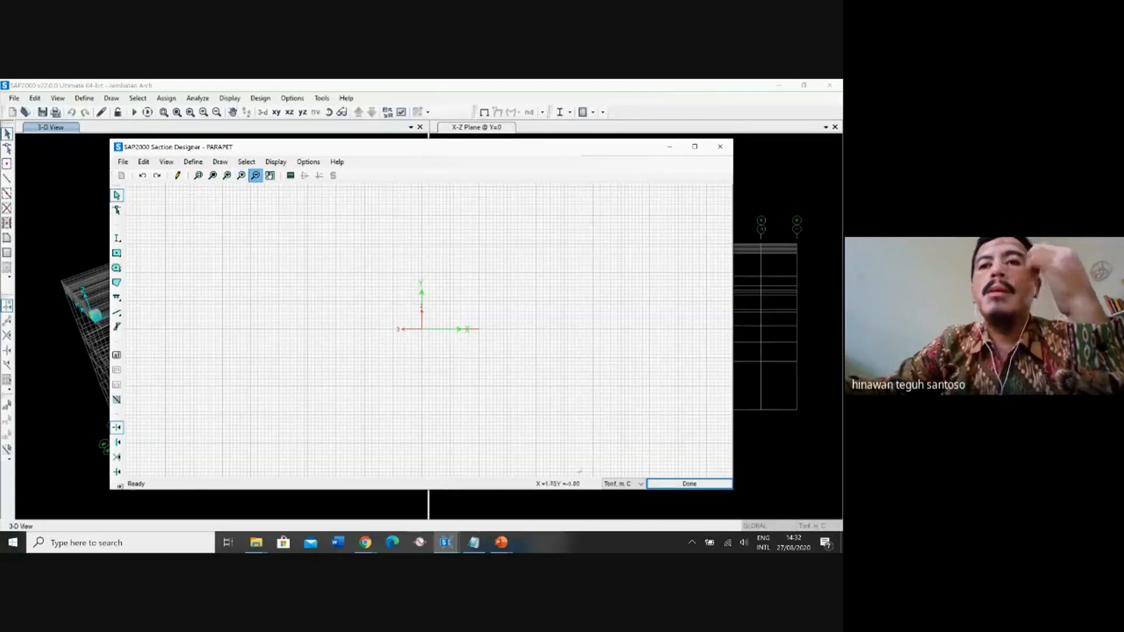
pyautogui.click(116, 313)
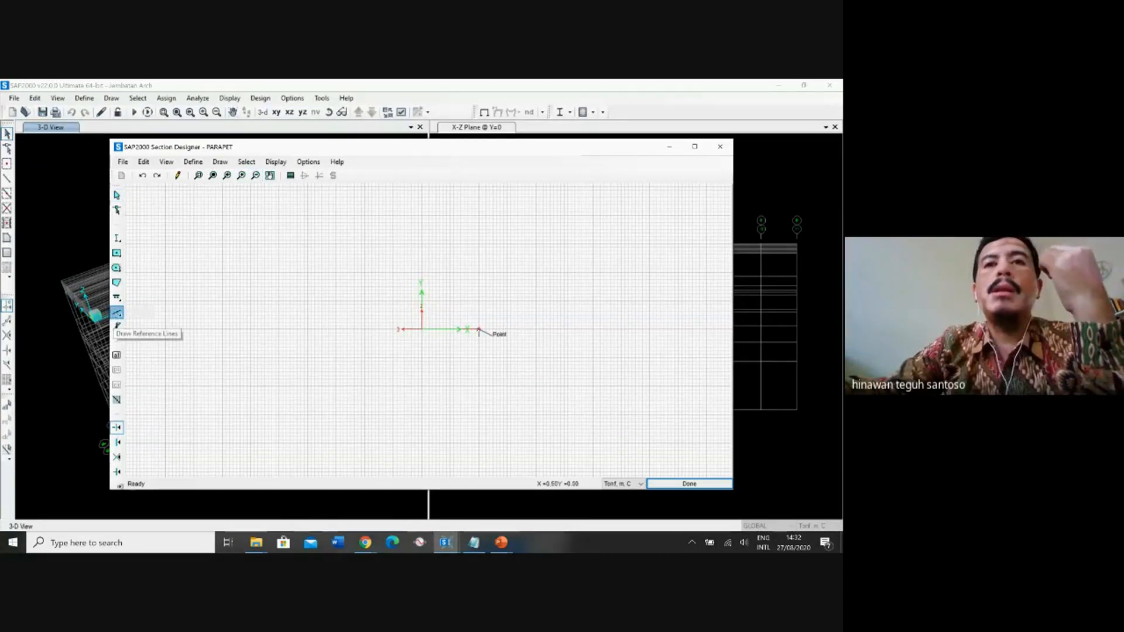
pyautogui.click(479, 330)
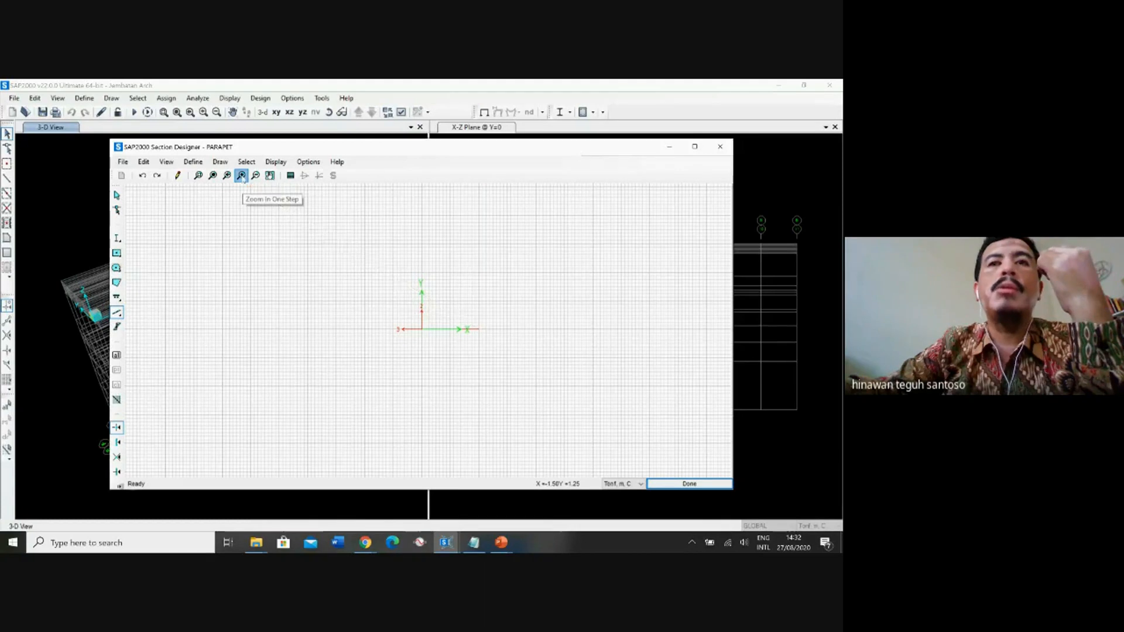
pyautogui.click(241, 175)
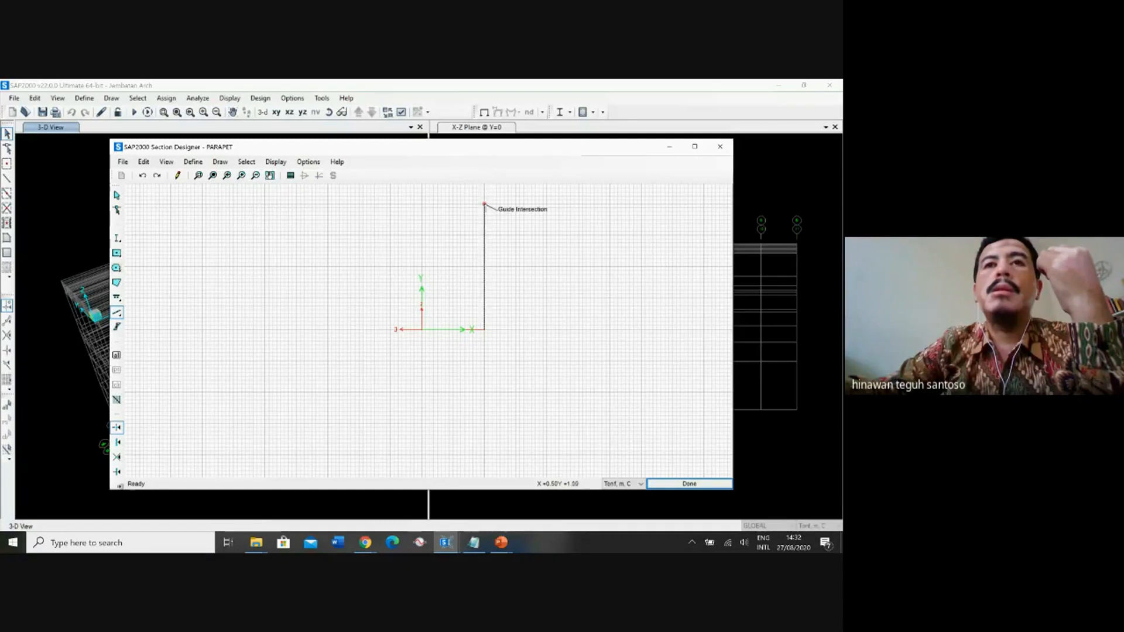
pyautogui.click(485, 206)
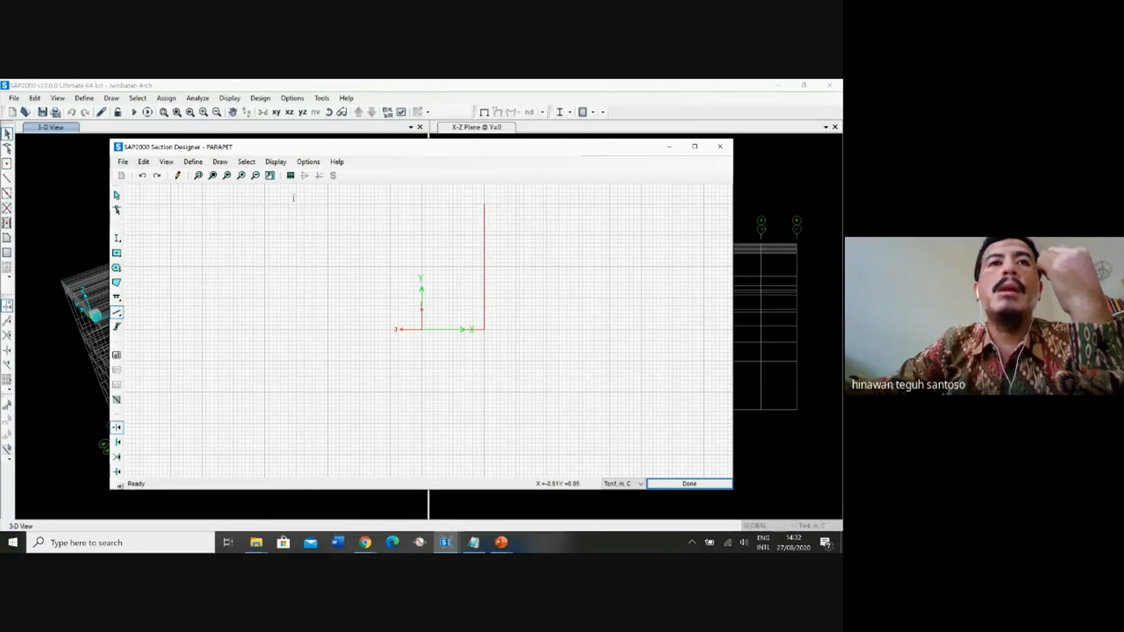
pyautogui.click(269, 175)
pyautogui.moveTo(409, 208); pyautogui.dragTo(417, 339)
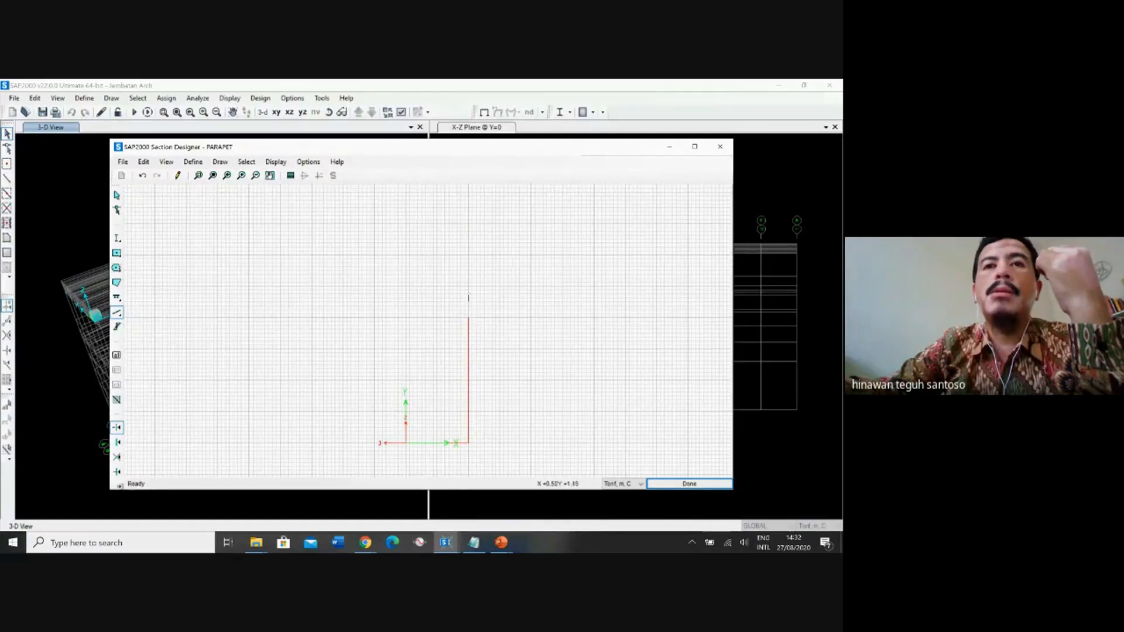
pyautogui.click(117, 196)
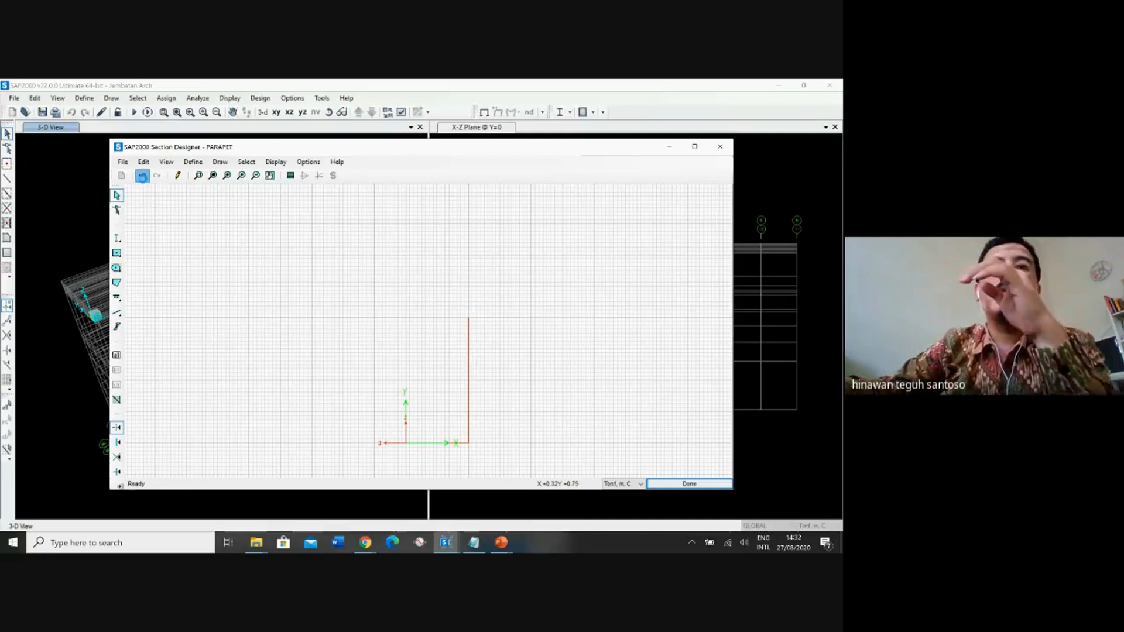
pyautogui.click(142, 175)
# Change the snap mode and draw a vertical reference line from (0.50, 0.00) to (0.50, 1.20) for the parapet's back edge.
pyautogui.click(117, 313)
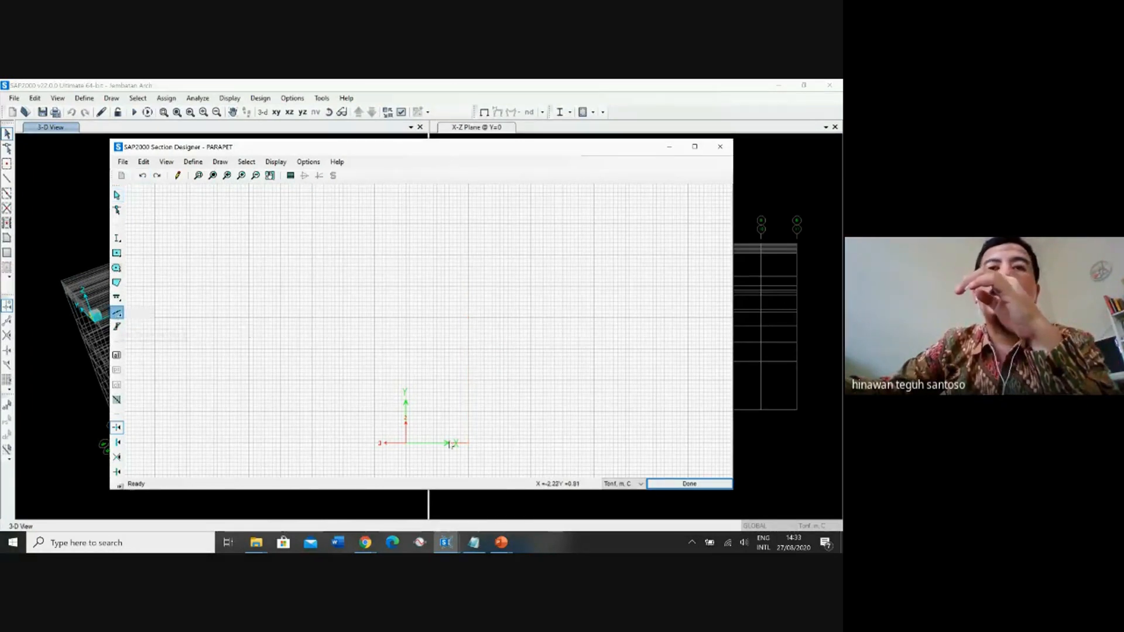
pyautogui.click(468, 443)
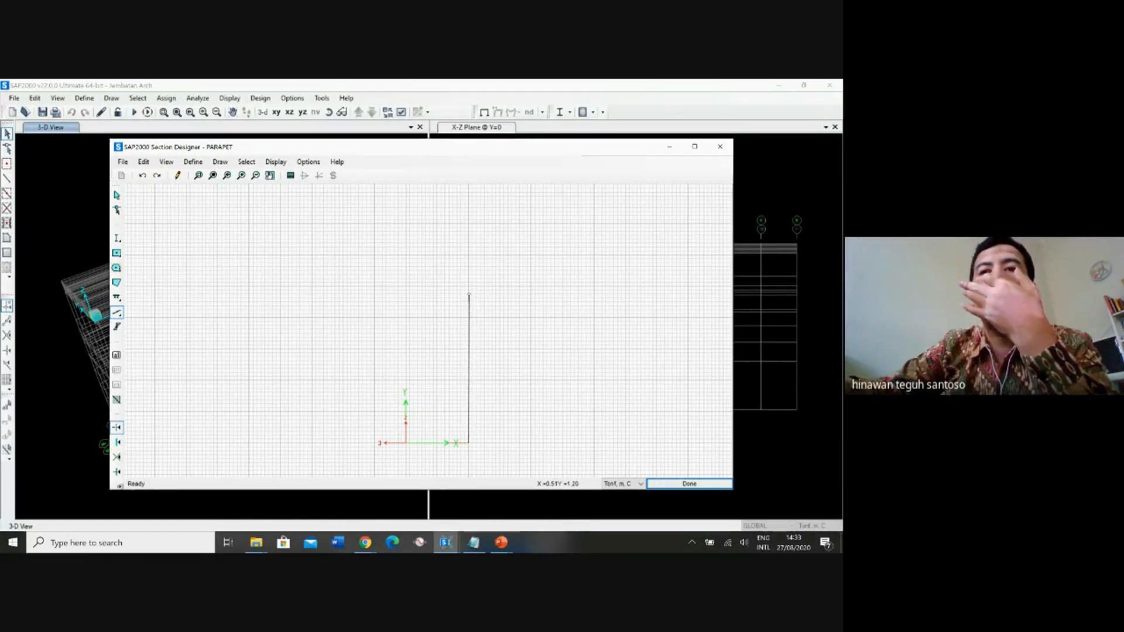
pyautogui.click(241, 176)
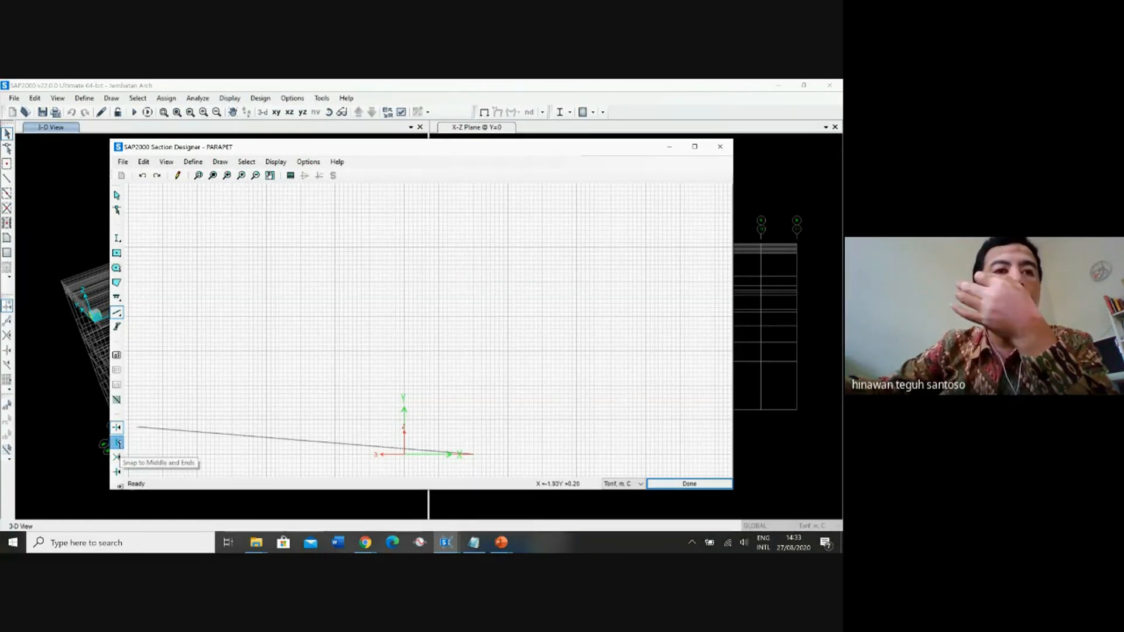
pyautogui.click(118, 443)
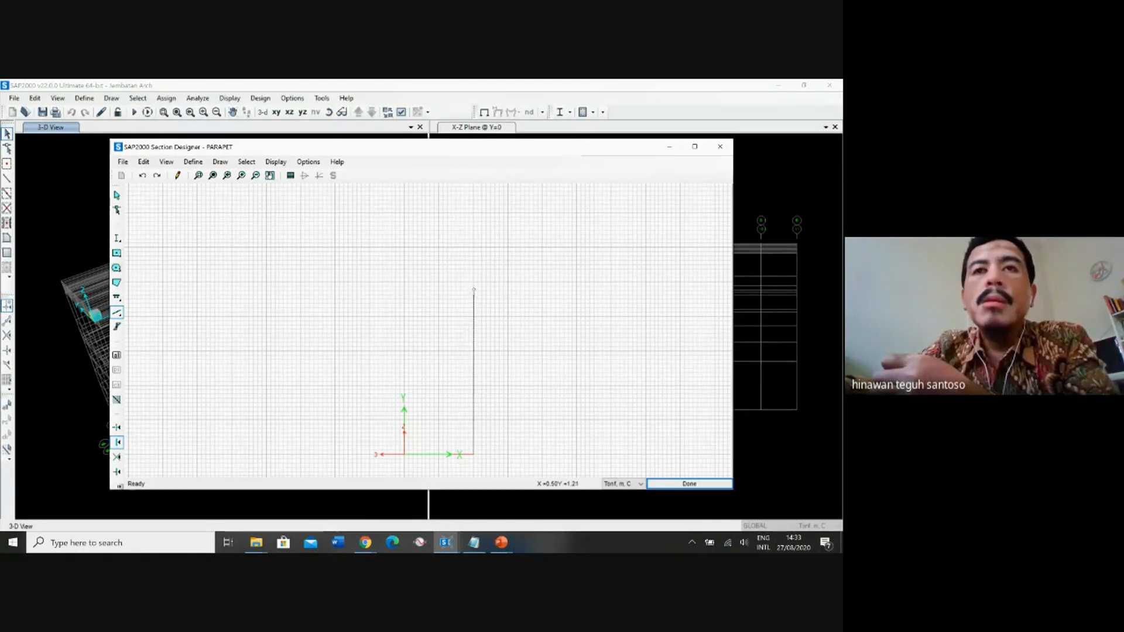
pyautogui.click(116, 472)
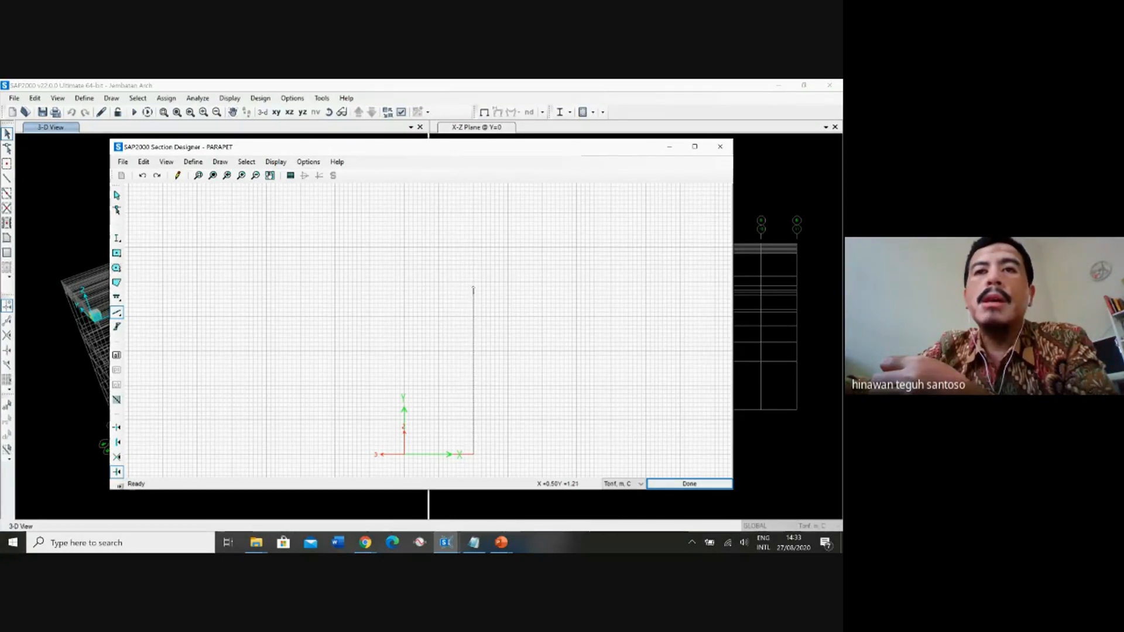
pyautogui.click(473, 289)
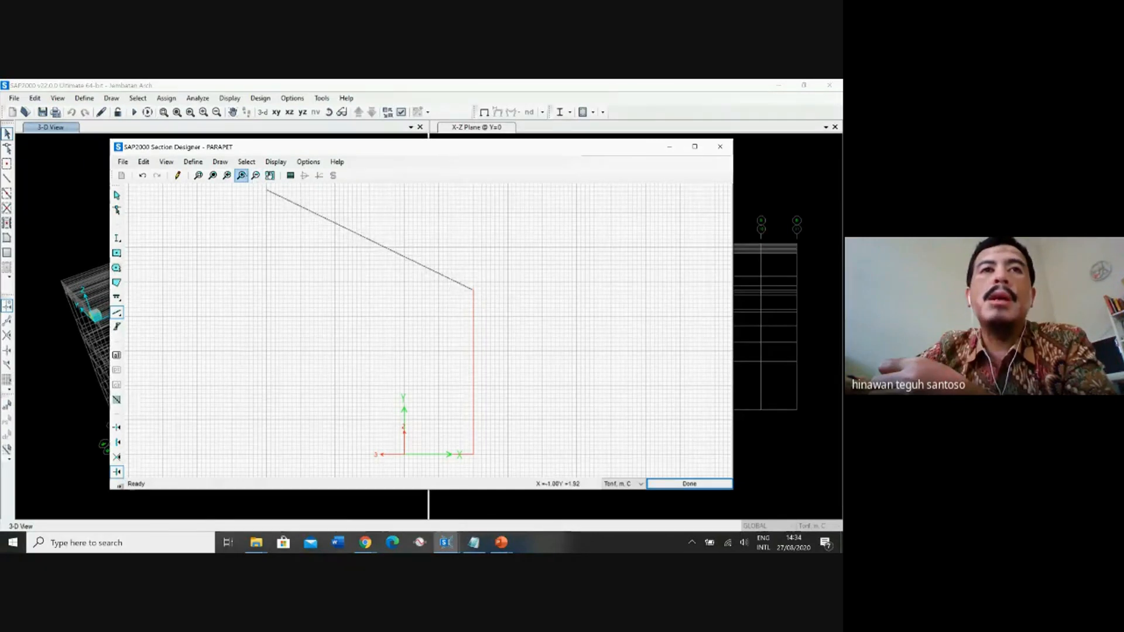
pyautogui.click(241, 175)
pyautogui.click(242, 175)
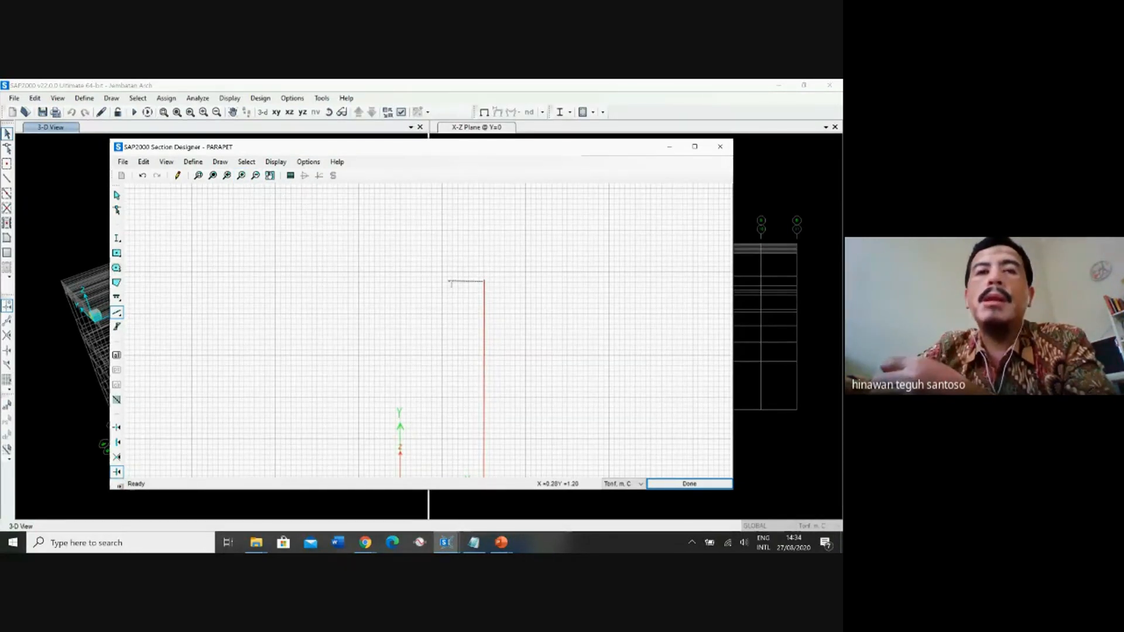
pyautogui.press('Escape')
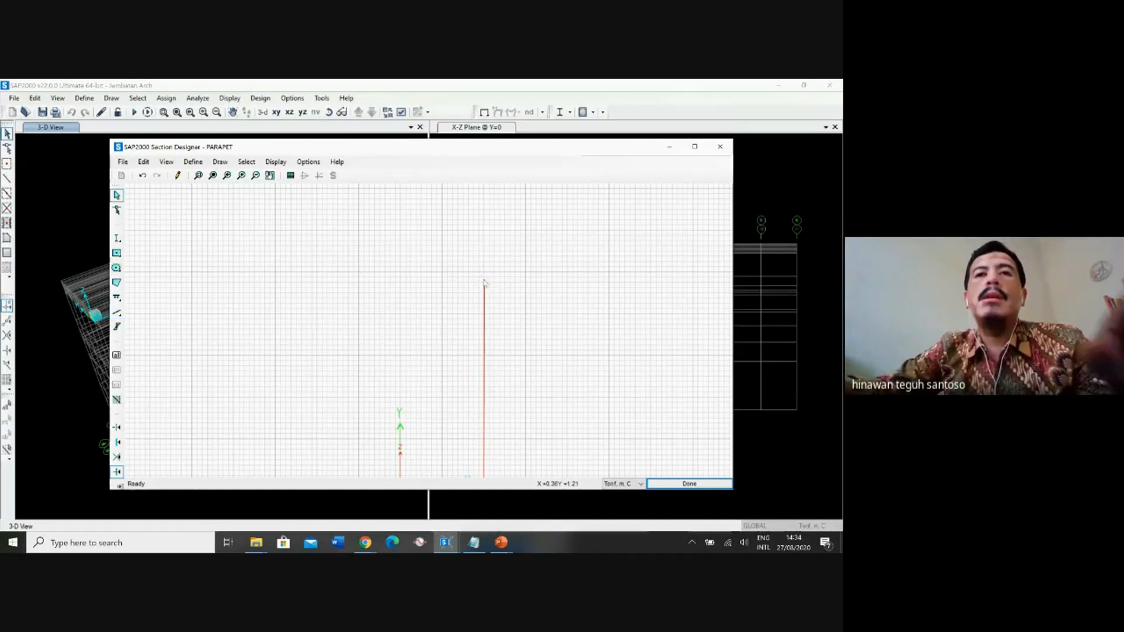
# Start drawing another reference line for the parapet outline near the origin.
pyautogui.click(116, 312)
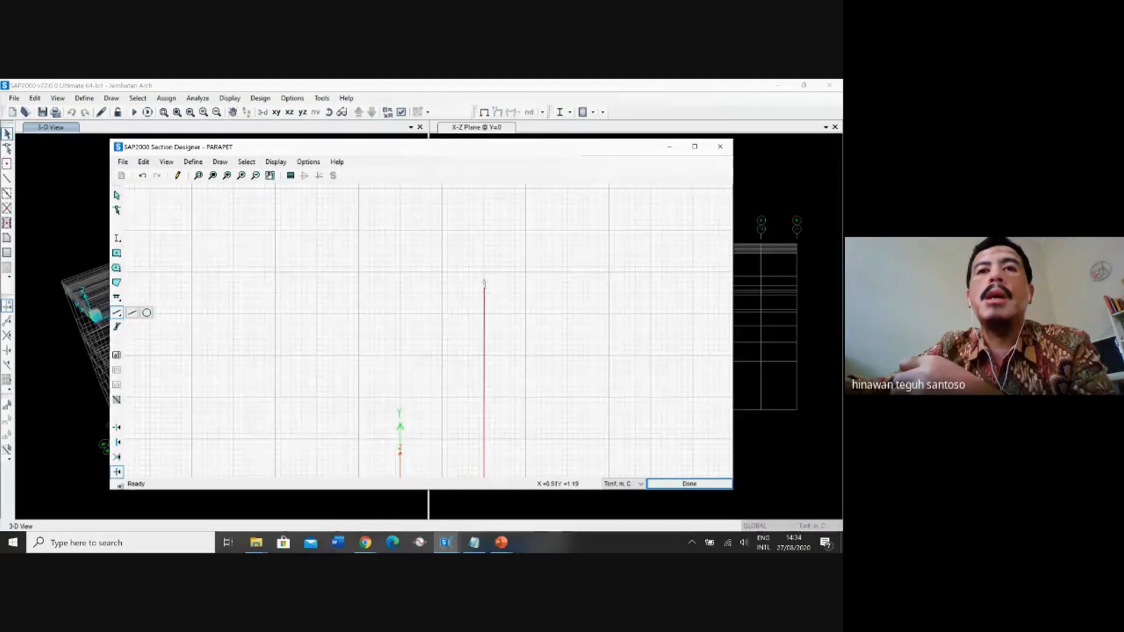
pyautogui.moveTo(485, 284); pyautogui.dragTo(475, 188, button='middle')
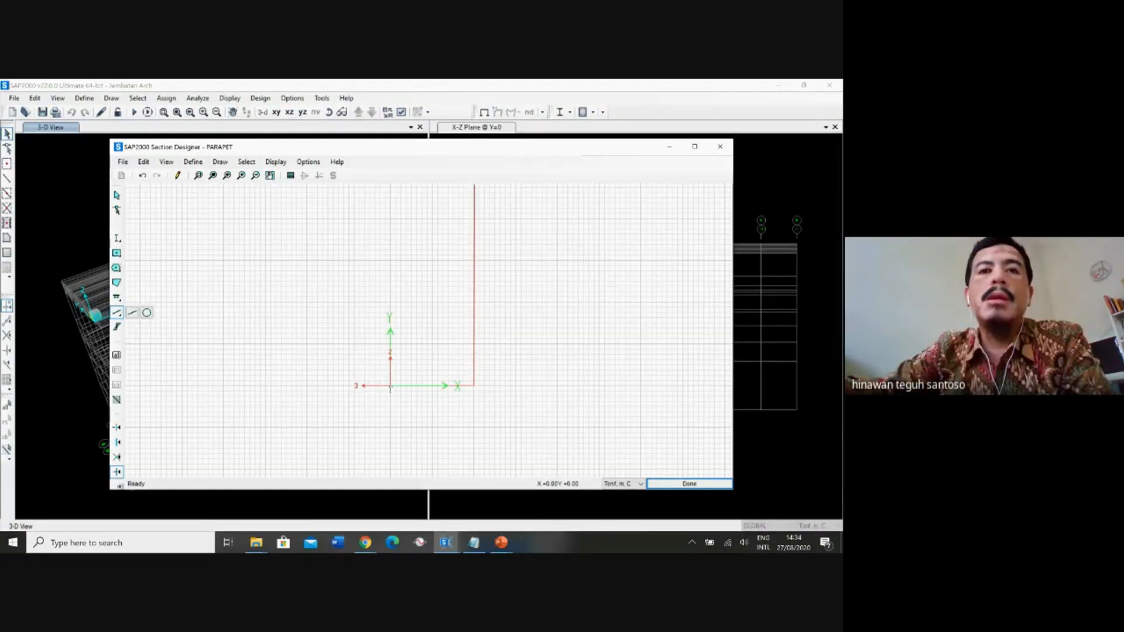
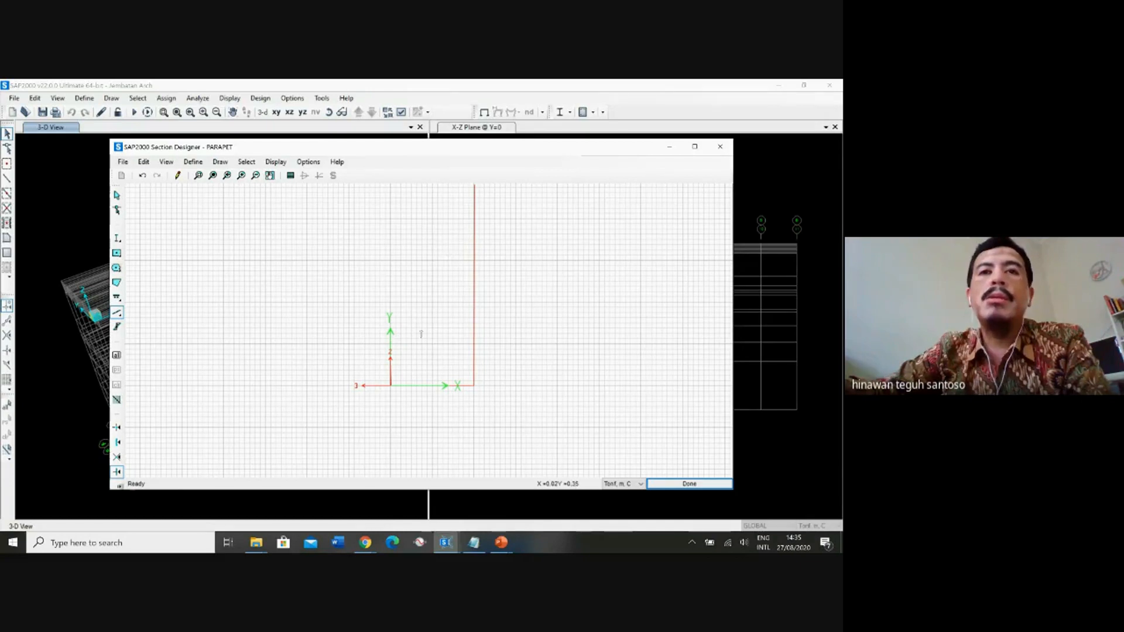
# Draw reference lines for the parapet's top edge and front face through (0.50, 1.20), (0.25, 1.20), about (0.17, 0.35) and (0.00, 0.18).
pyautogui.click(474, 278)
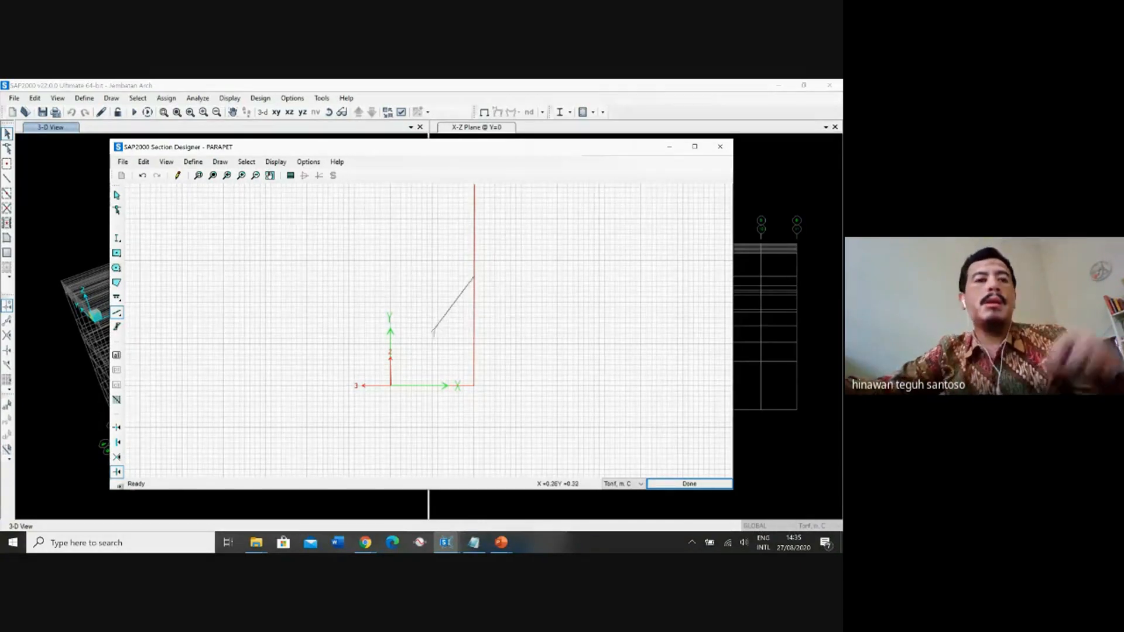
pyautogui.click(117, 195)
pyautogui.click(270, 176)
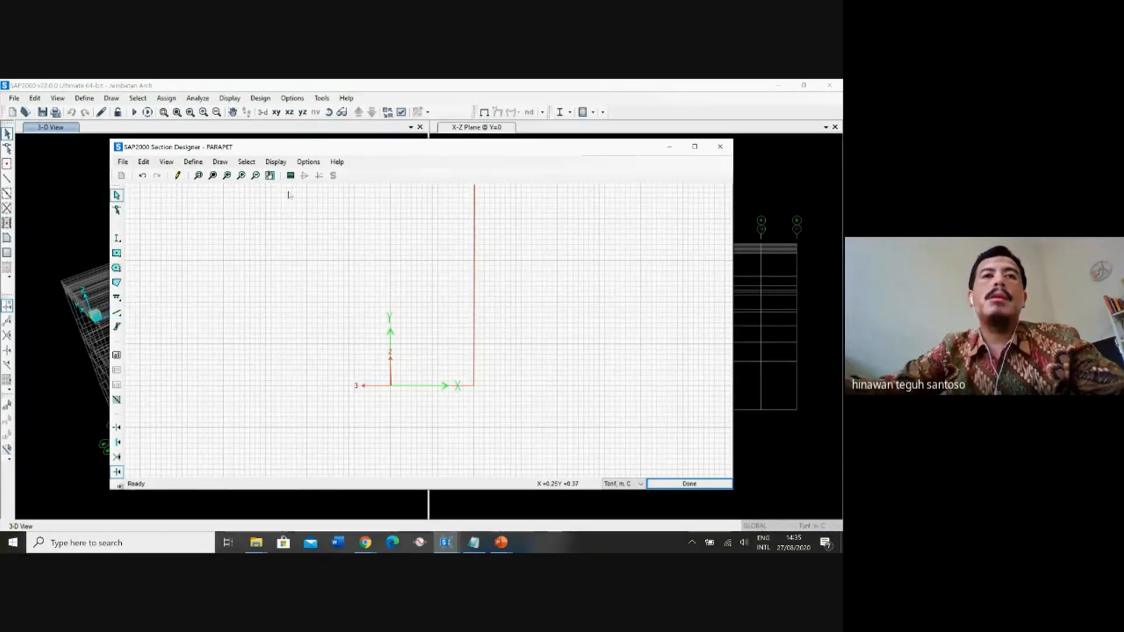
pyautogui.moveTo(389, 279); pyautogui.dragTo(374, 336)
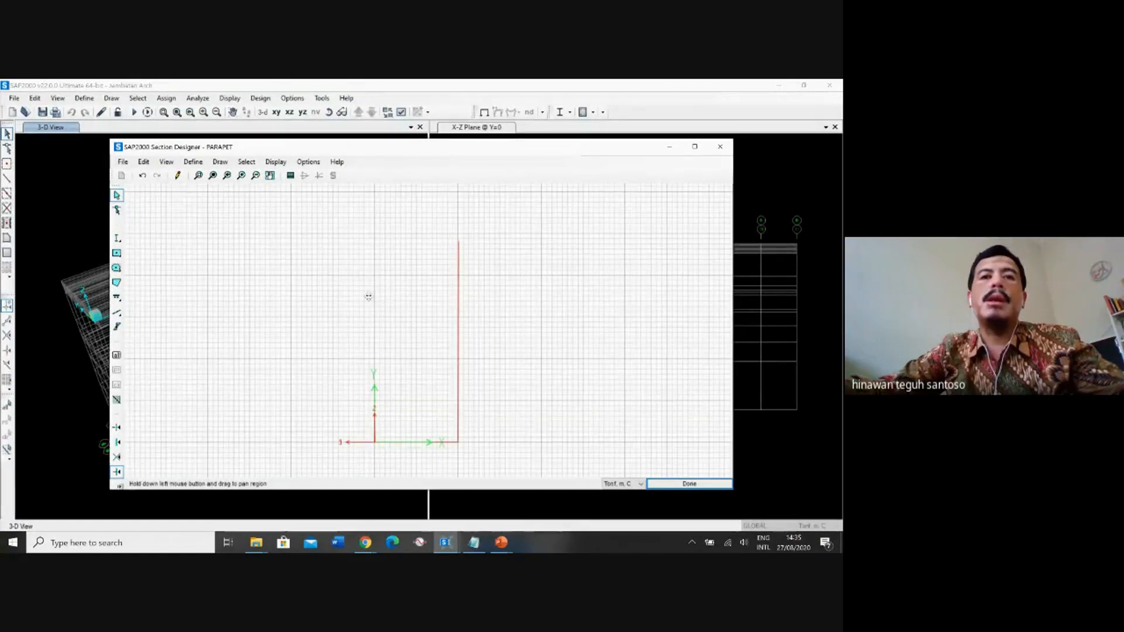
pyautogui.click(117, 312)
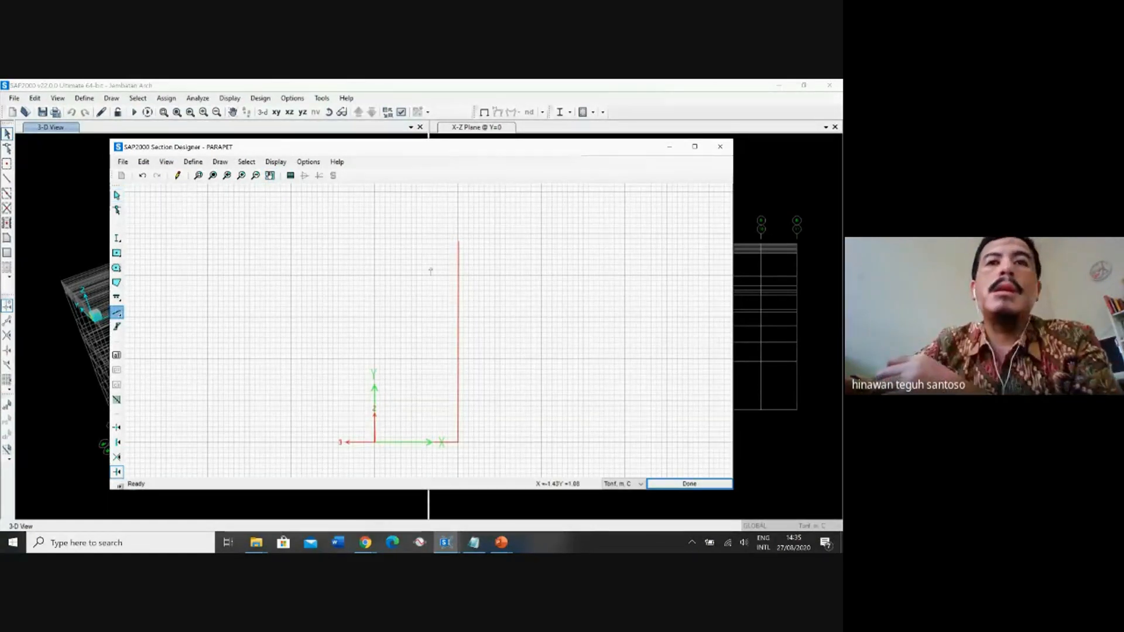
pyautogui.click(457, 242)
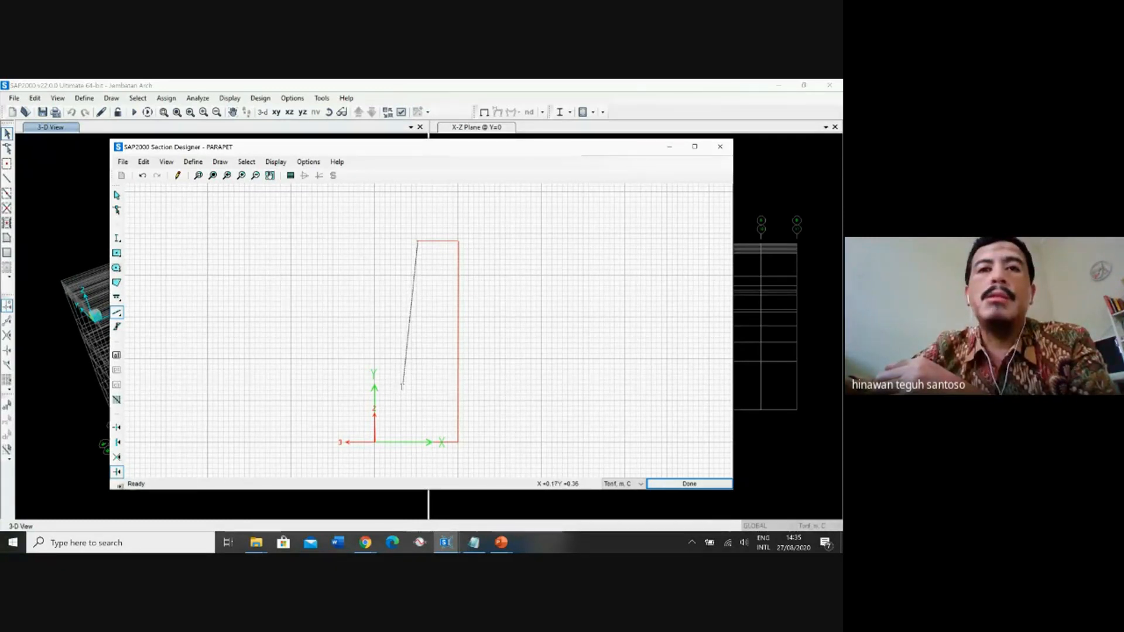
pyautogui.click(402, 387)
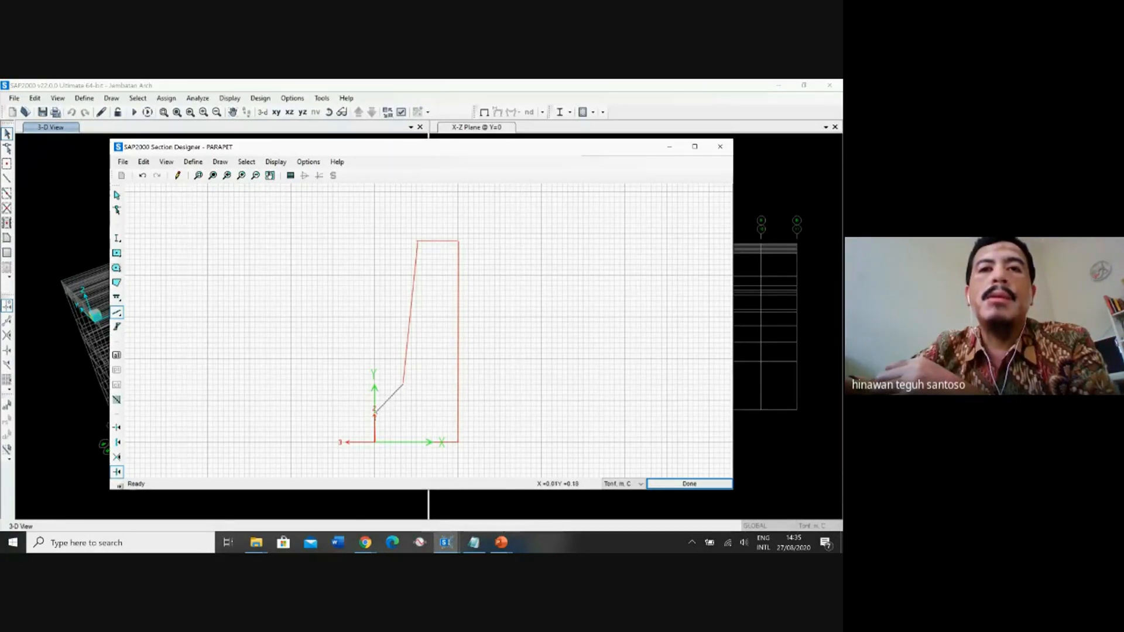
pyautogui.click(375, 412)
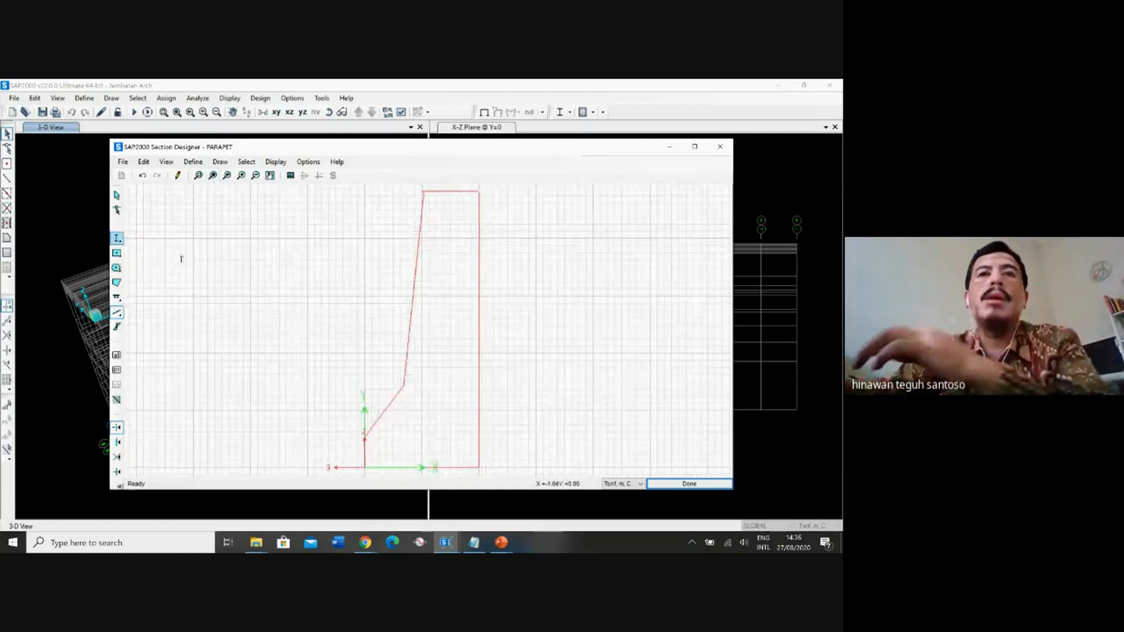
# Draw a solid polygon snapped to the six corners of the parapet's reference outline.
pyautogui.click(116, 268)
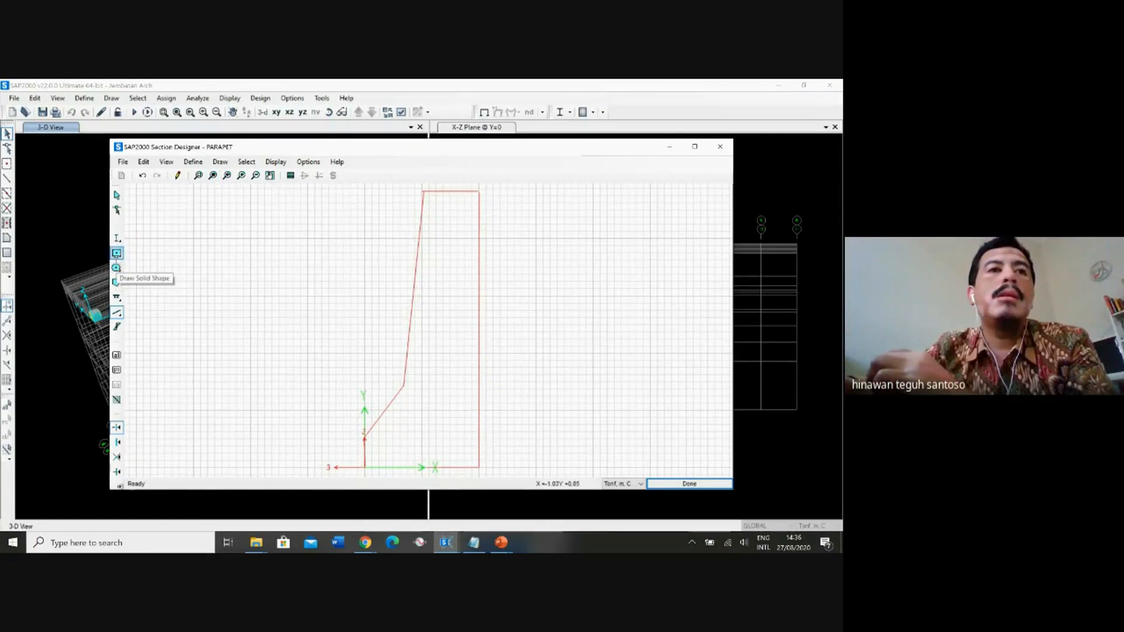
pyautogui.click(117, 282)
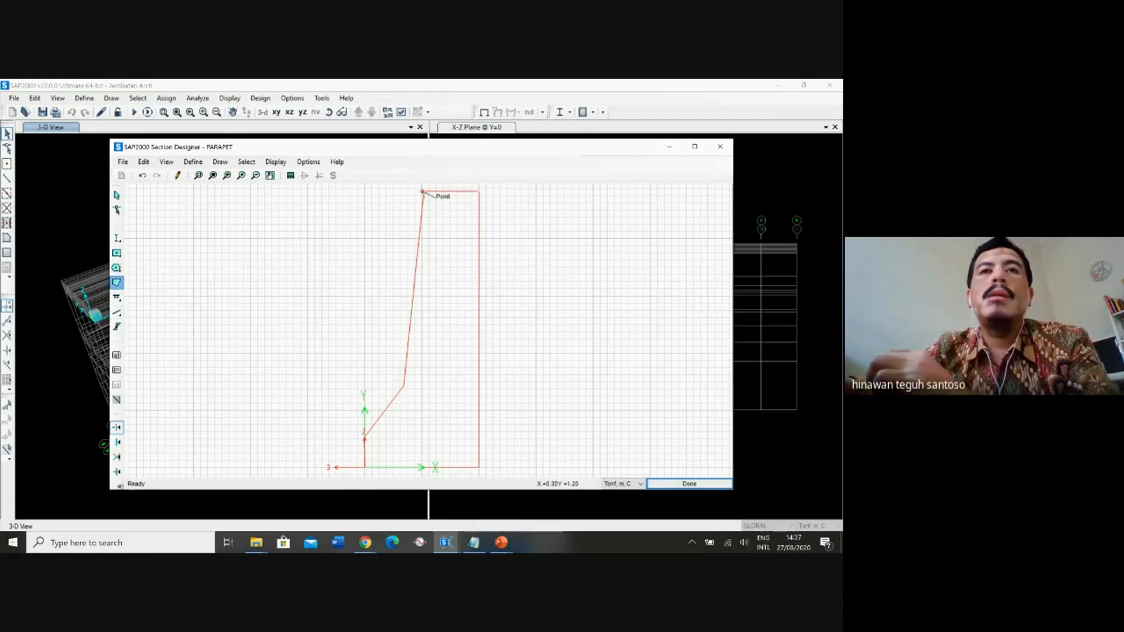
pyautogui.click(423, 192)
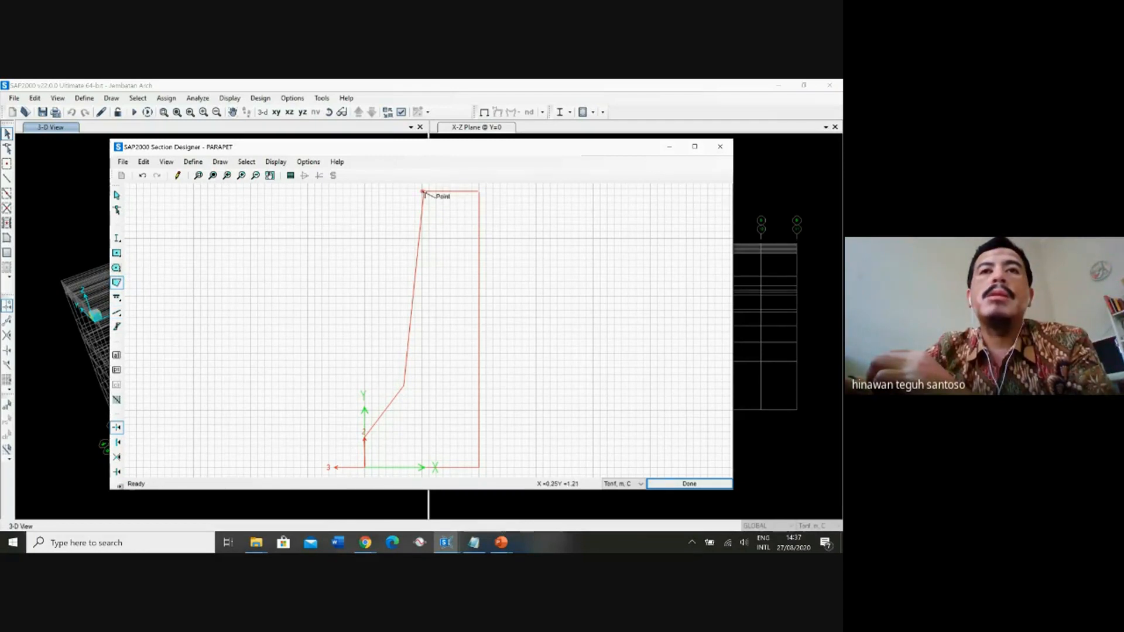
pyautogui.click(479, 193)
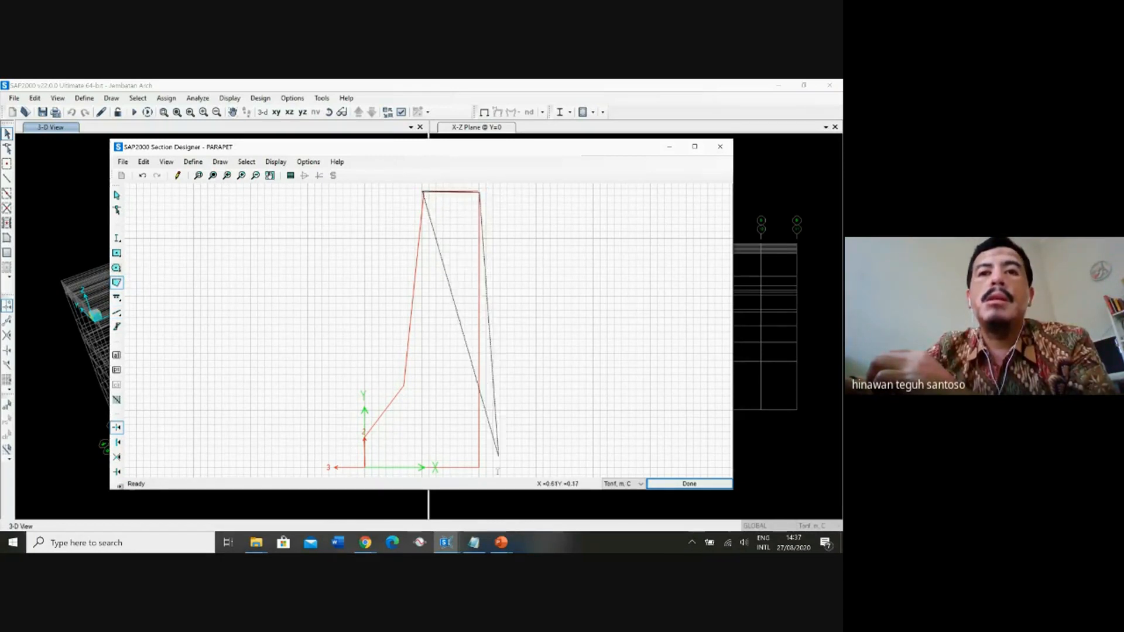
pyautogui.click(479, 467)
pyautogui.click(365, 467)
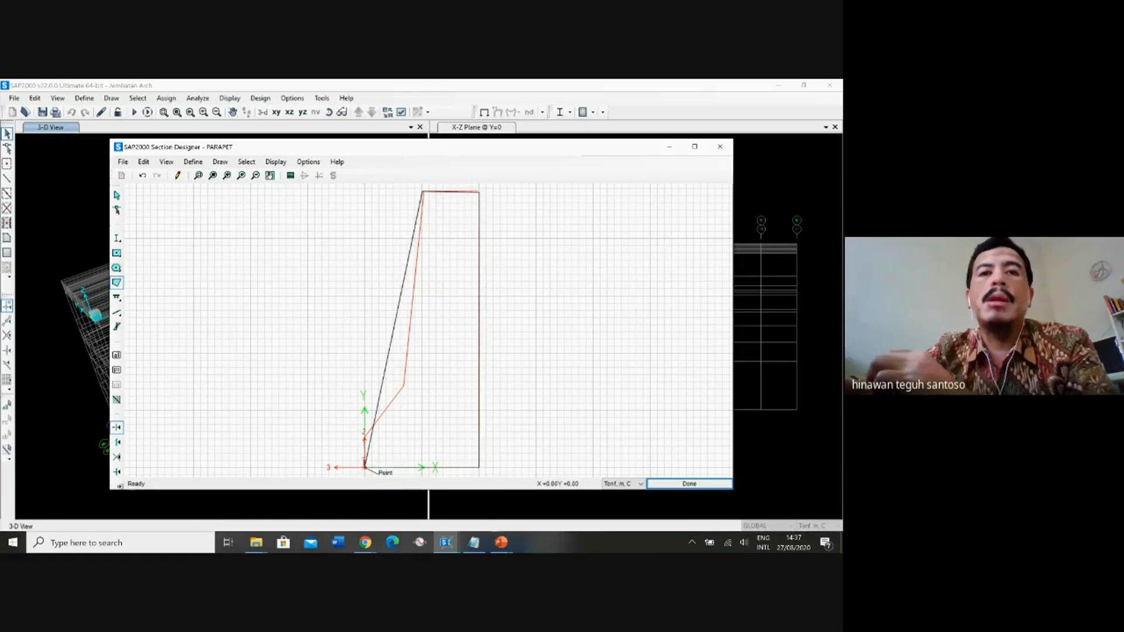
pyautogui.click(365, 438)
pyautogui.click(405, 386)
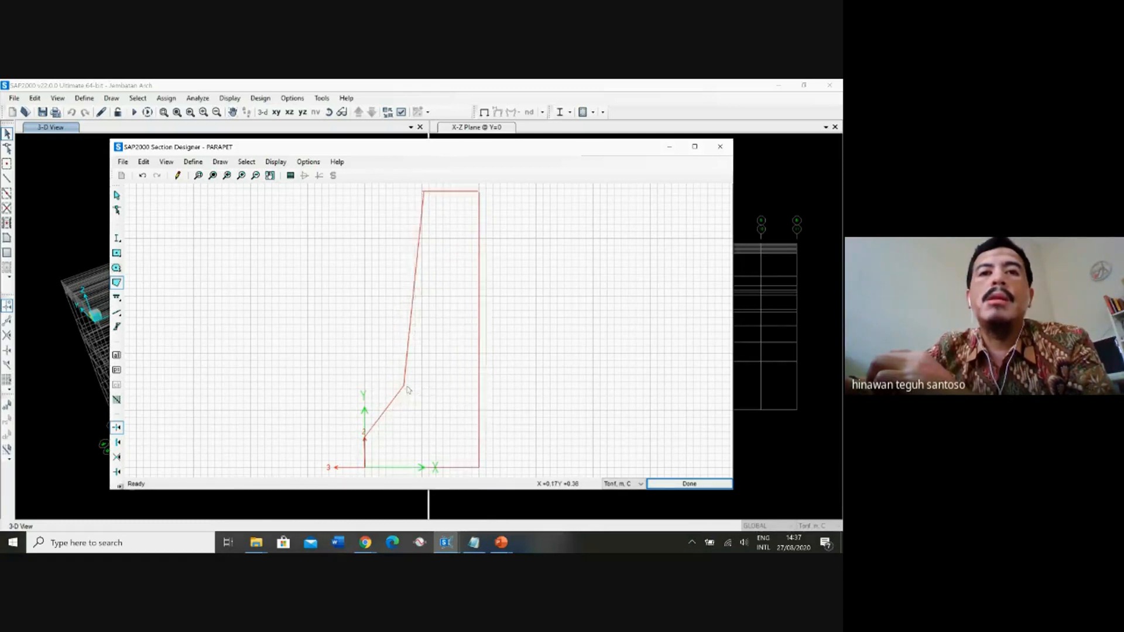
pyautogui.press('Return')
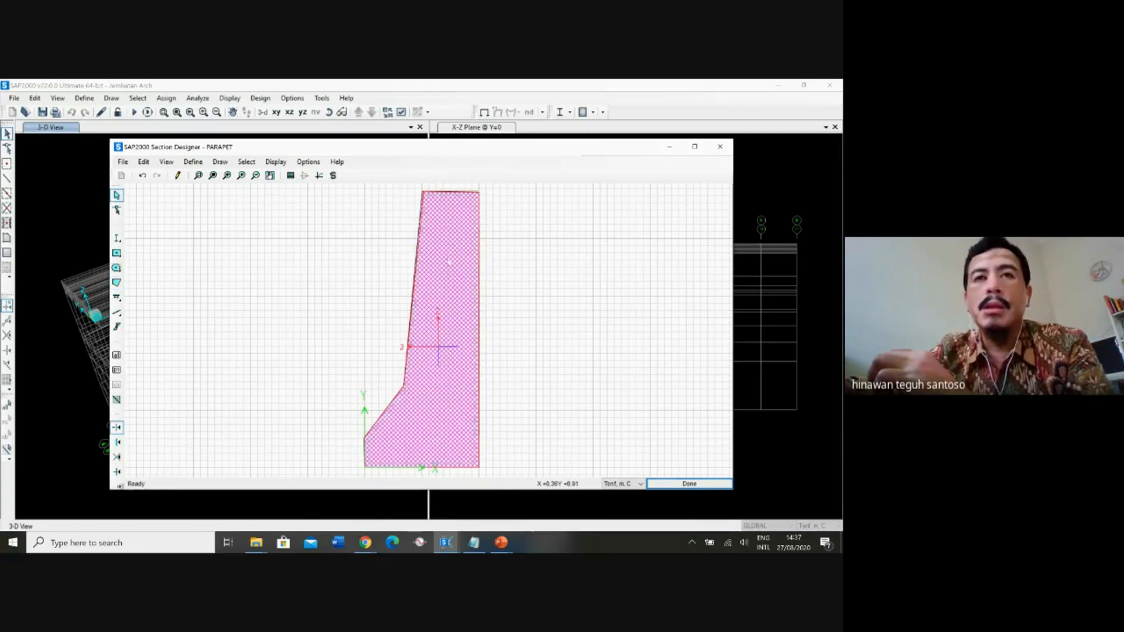
# Review the parapet polygon's shape properties and the calculated section properties.
pyautogui.click(290, 176)
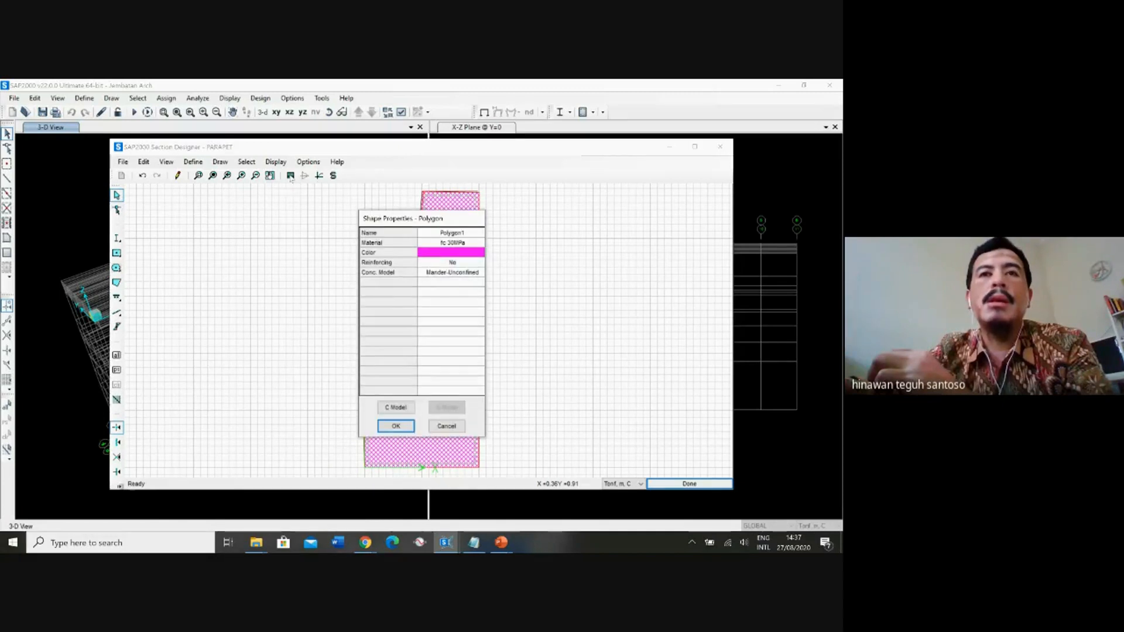
pyautogui.click(447, 426)
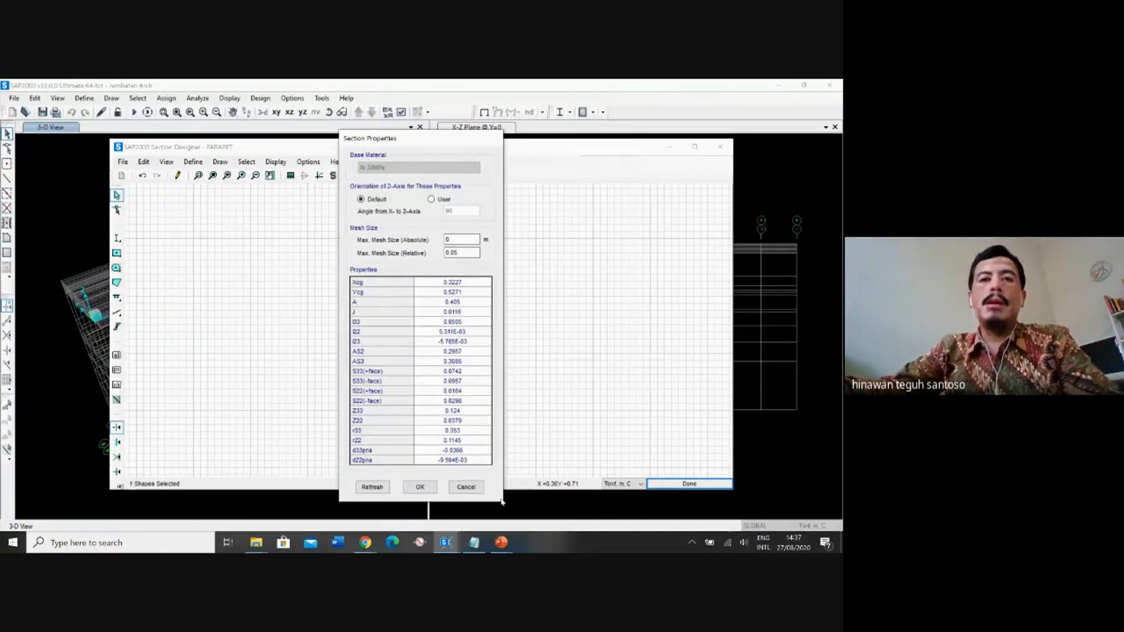
pyautogui.click(466, 487)
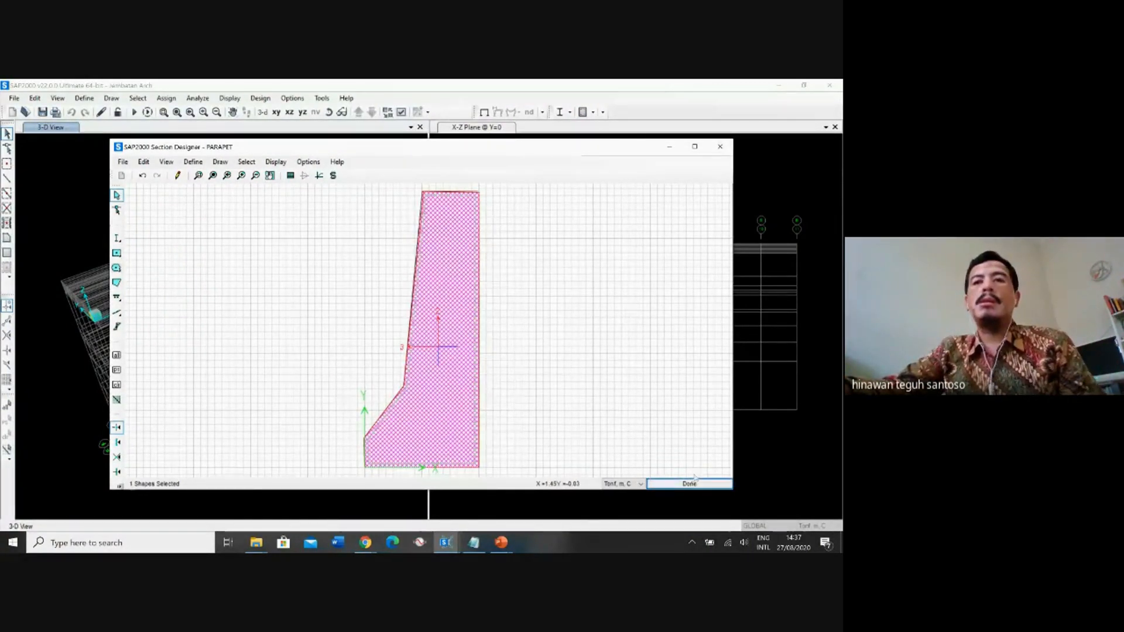
# Finish the parapet drawing, accept the PARAPET section data and close the frame properties.
pyautogui.click(123, 162)
pyautogui.moveTo(247, 162)
pyautogui.click(279, 146)
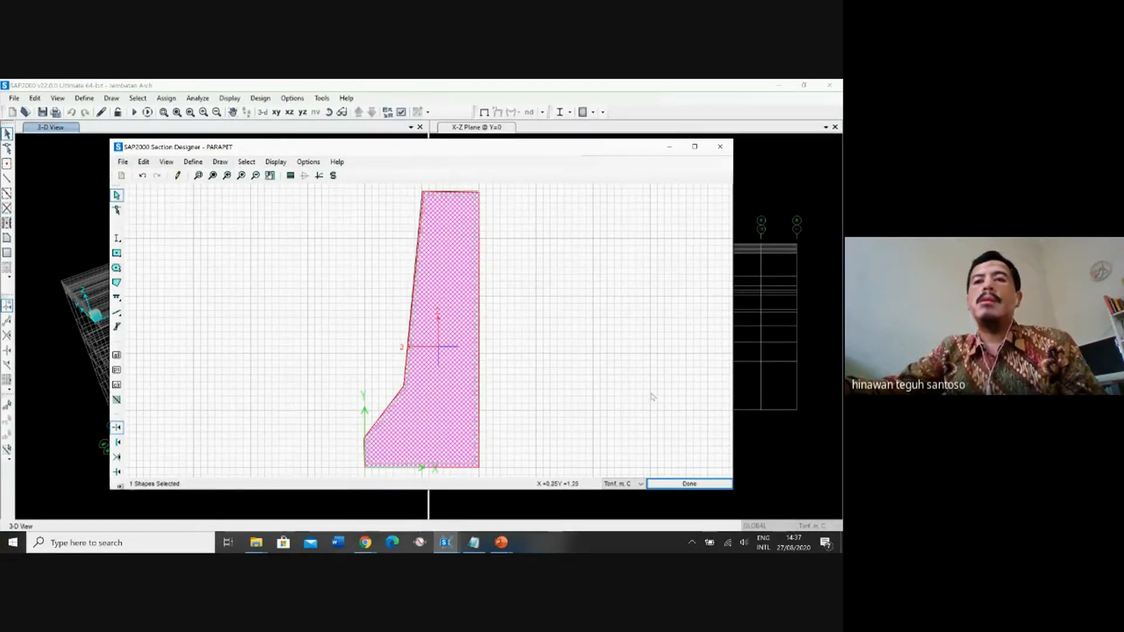
pyautogui.click(685, 484)
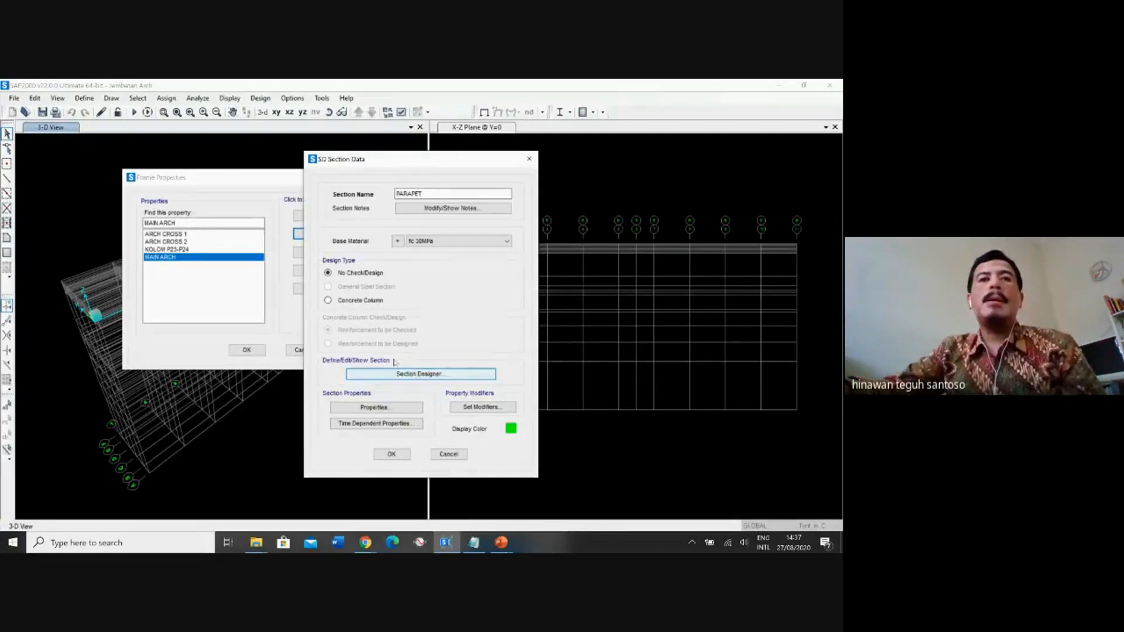
pyautogui.click(392, 455)
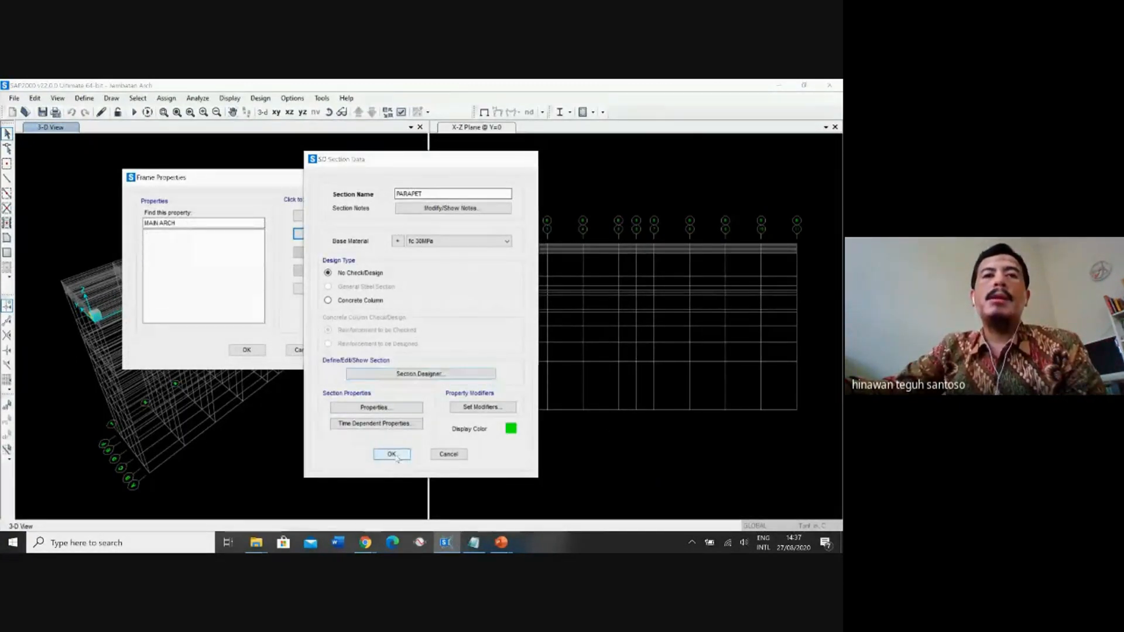
pyautogui.click(166, 265)
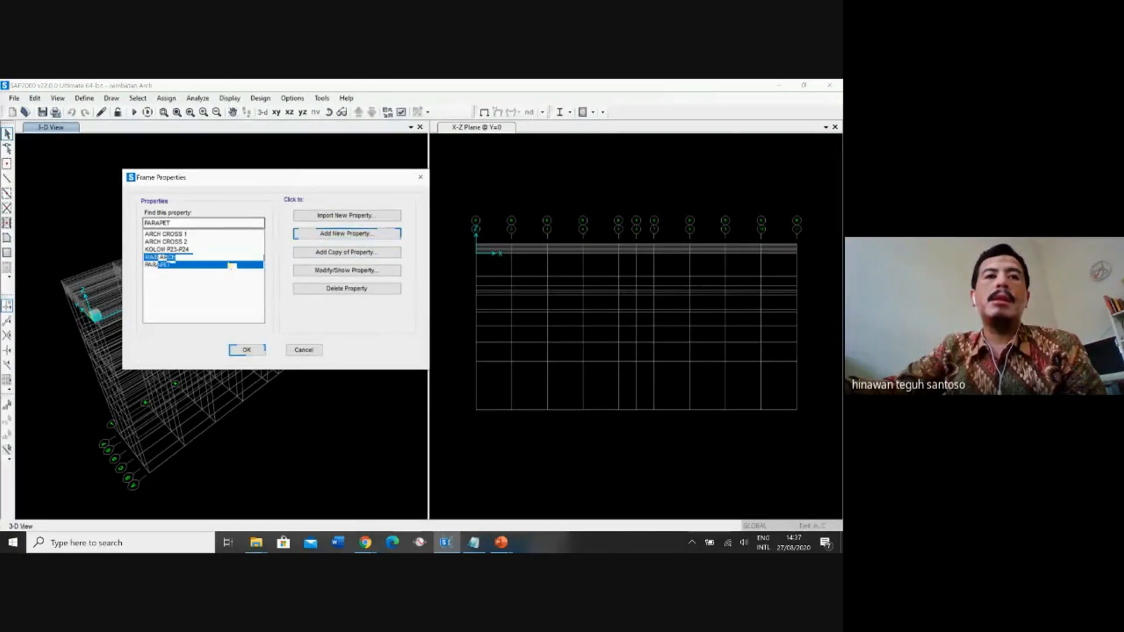
pyautogui.click(247, 350)
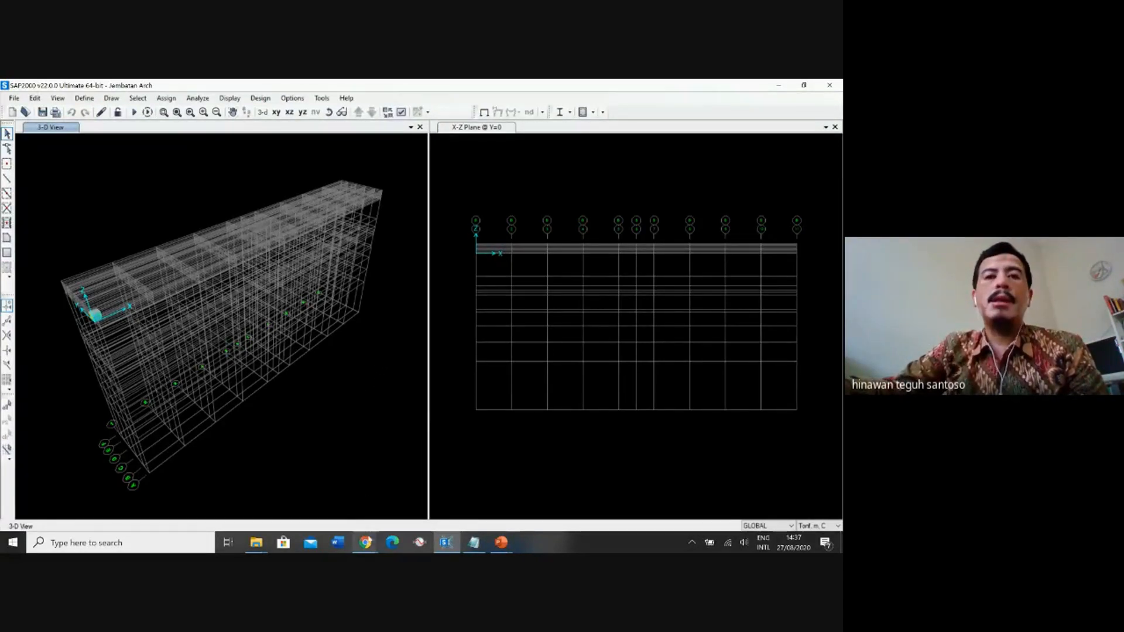
pyautogui.click(365, 543)
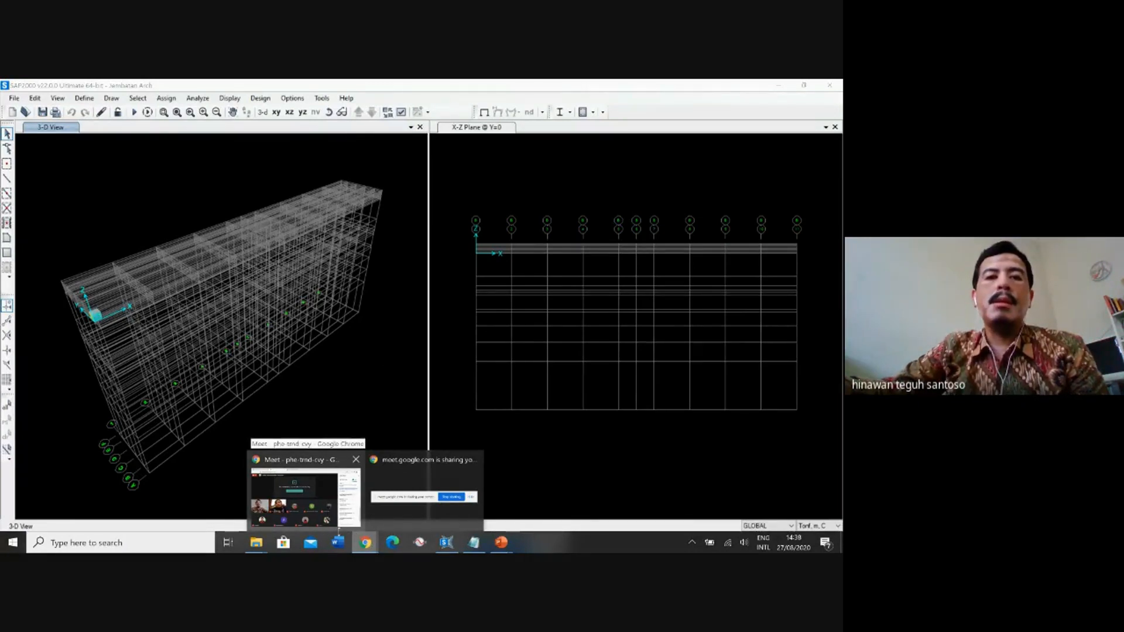
pyautogui.moveTo(256, 542)
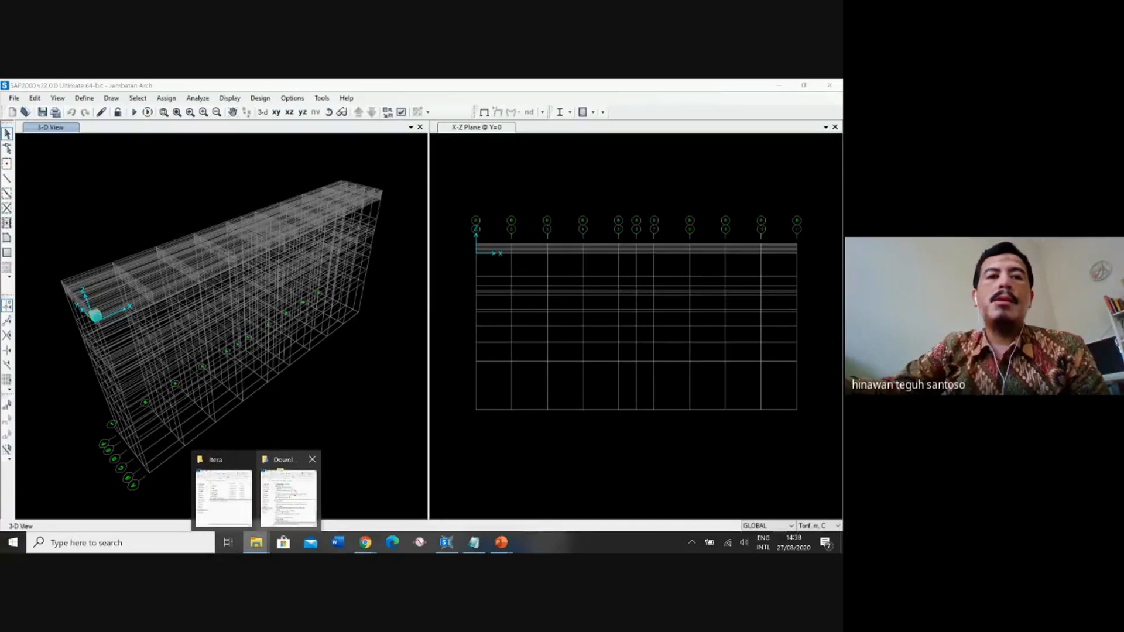
pyautogui.click(288, 495)
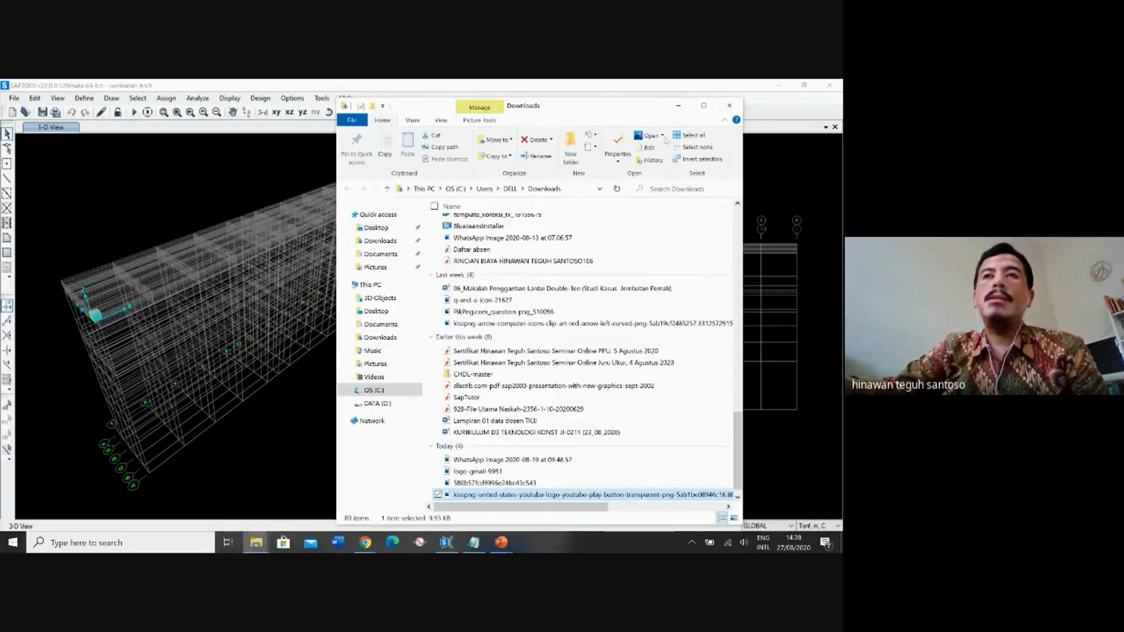
pyautogui.click(729, 106)
# In File Explorer, open the SAP-PESERTA folder inside Itera and select the model file SAP 3D Kelok 9-GRID&SECTION.
pyautogui.click(256, 542)
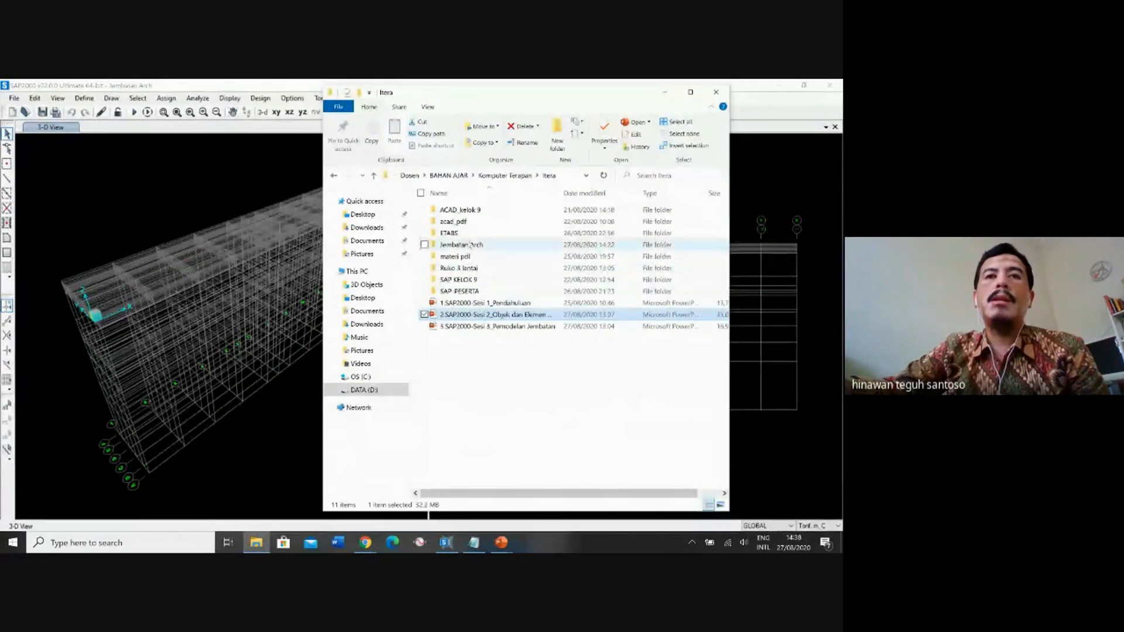
pyautogui.doubleClick(463, 291)
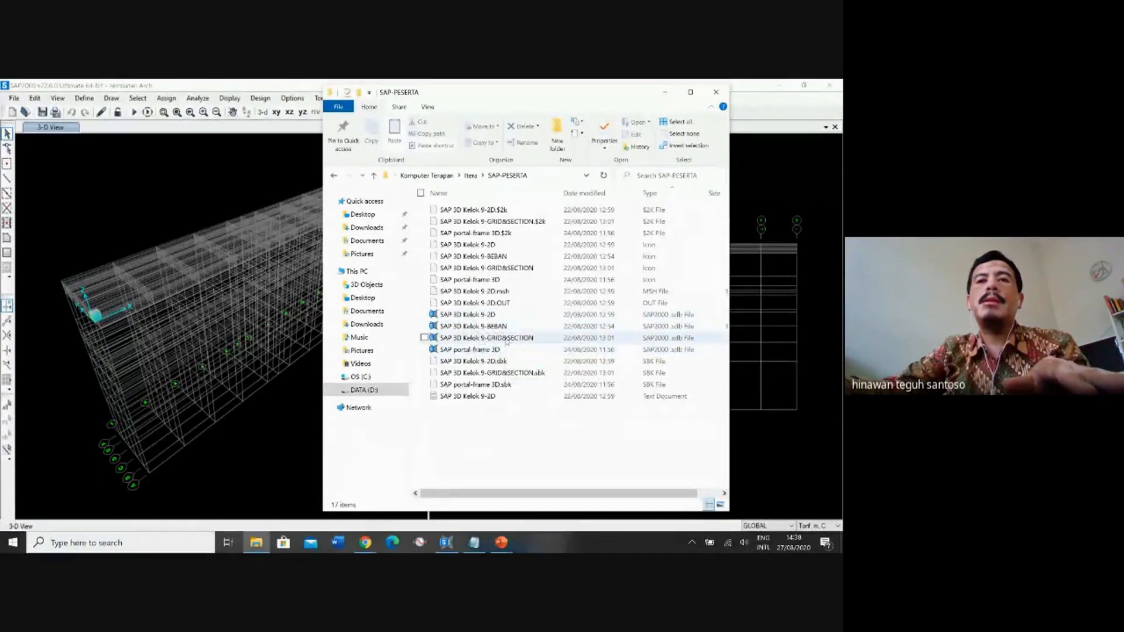
pyautogui.click(492, 338)
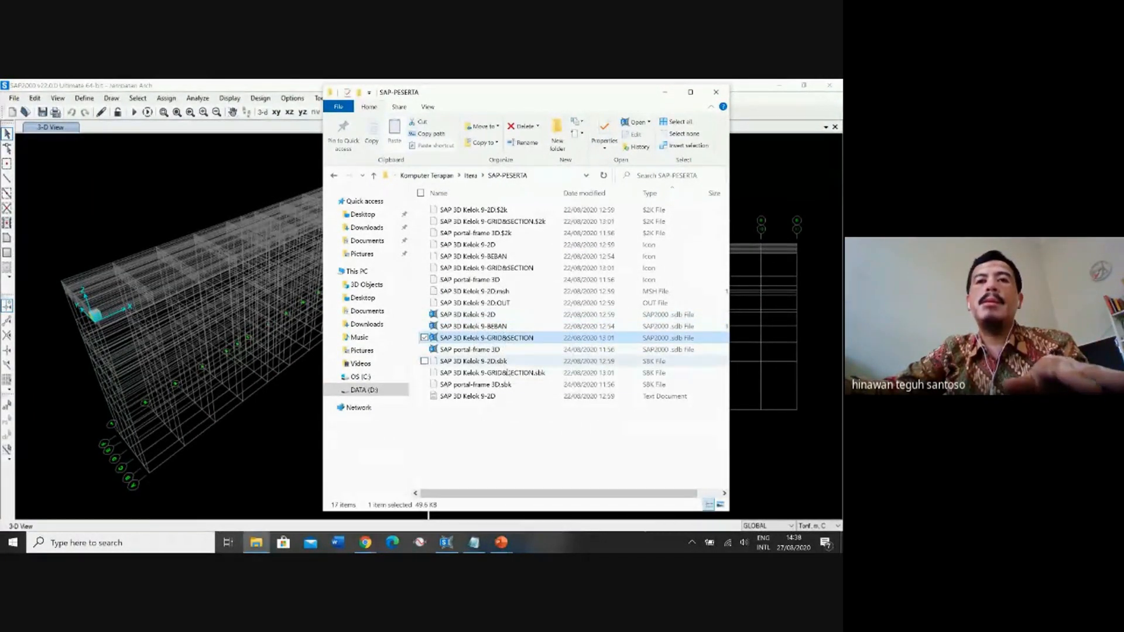
# Upload SAP 3D Kelok 9-GRID&SECTION.sdb to the SAP2000-Itera folder in Google Drive, and minimize the file and browser windows.
pyautogui.click(367, 544)
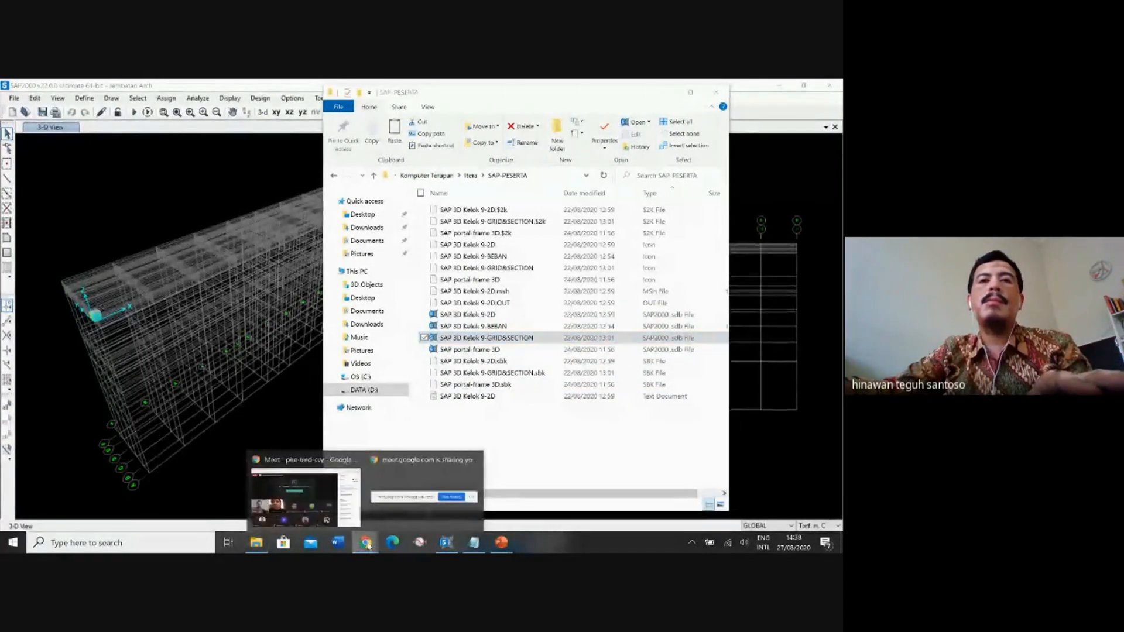
pyautogui.click(342, 494)
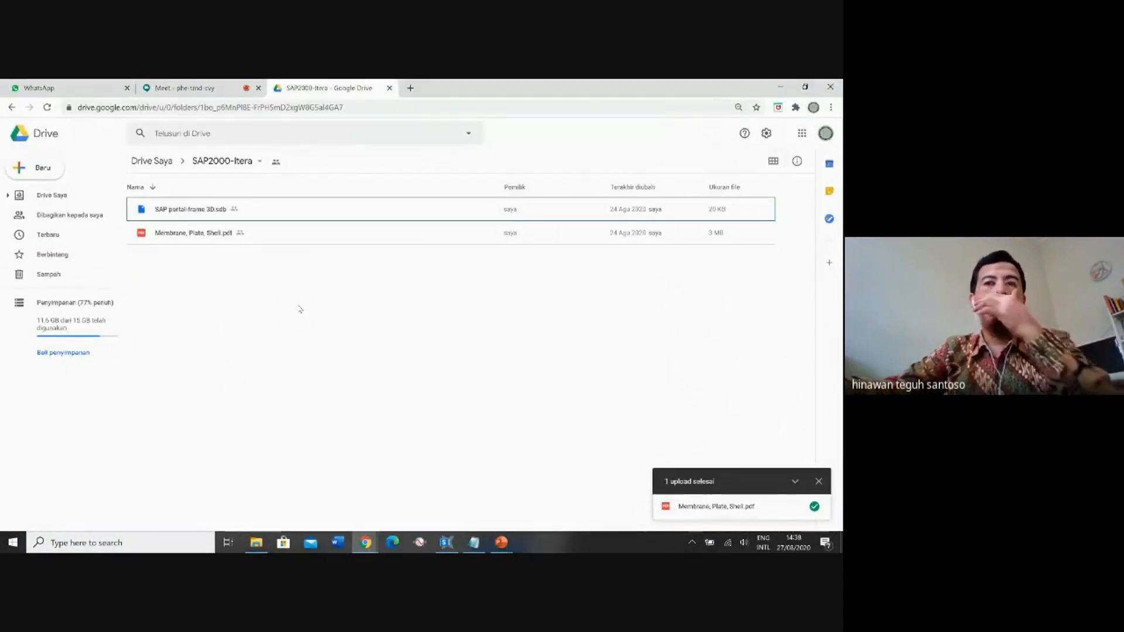
pyautogui.click(807, 86)
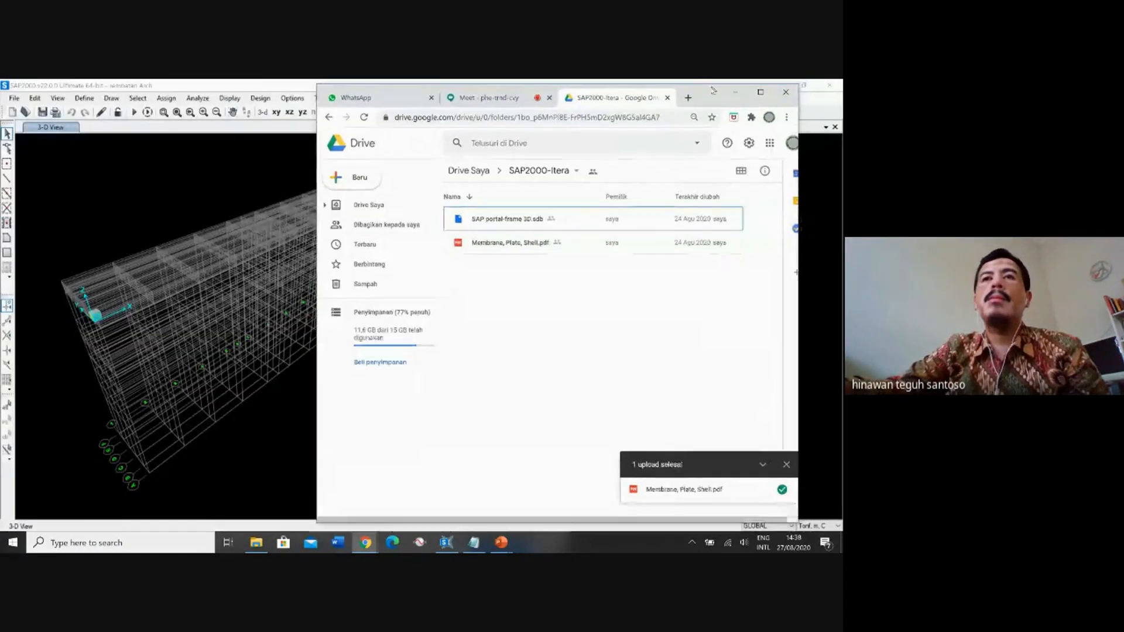
pyautogui.moveTo(720, 94); pyautogui.dragTo(410, 109)
pyautogui.moveTo(549, 338); pyautogui.dragTo(312, 328)
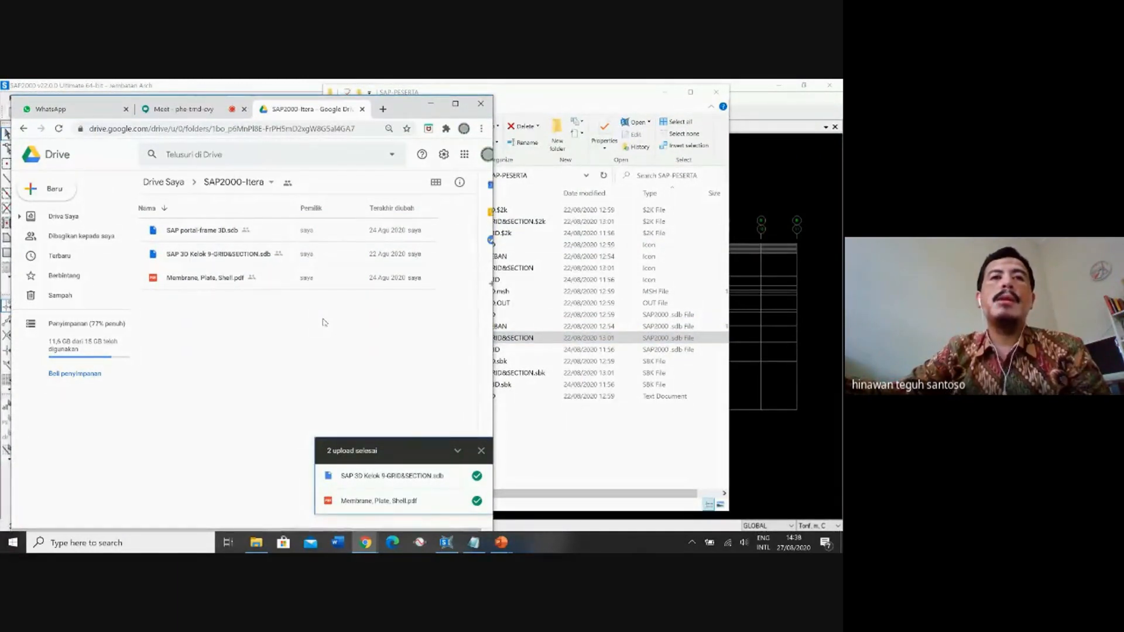
pyautogui.click(667, 93)
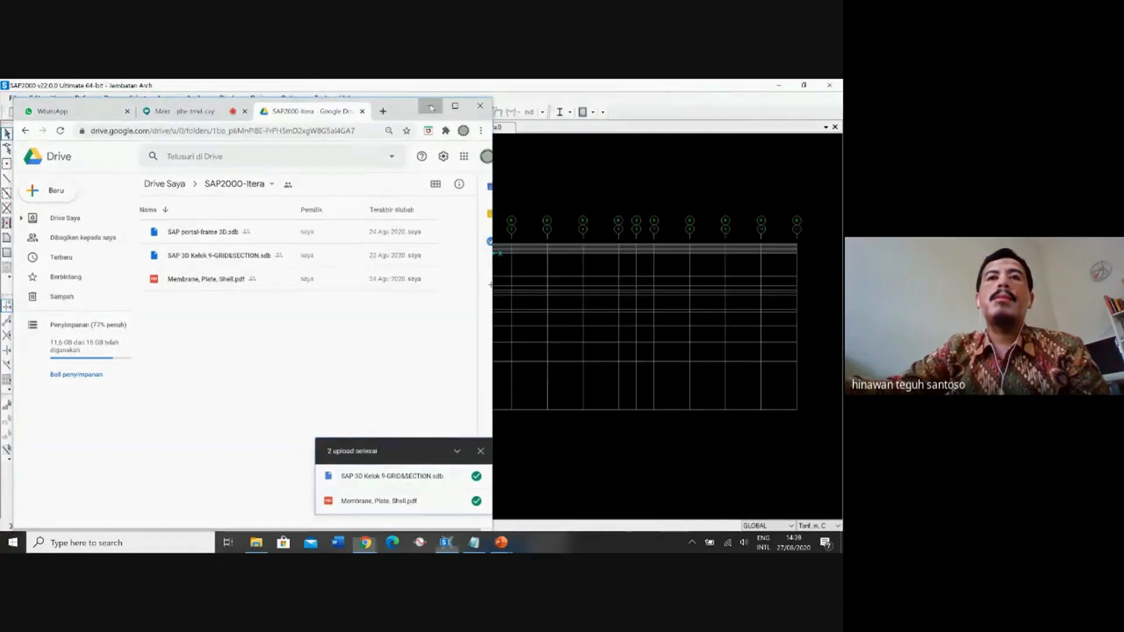
pyautogui.click(432, 107)
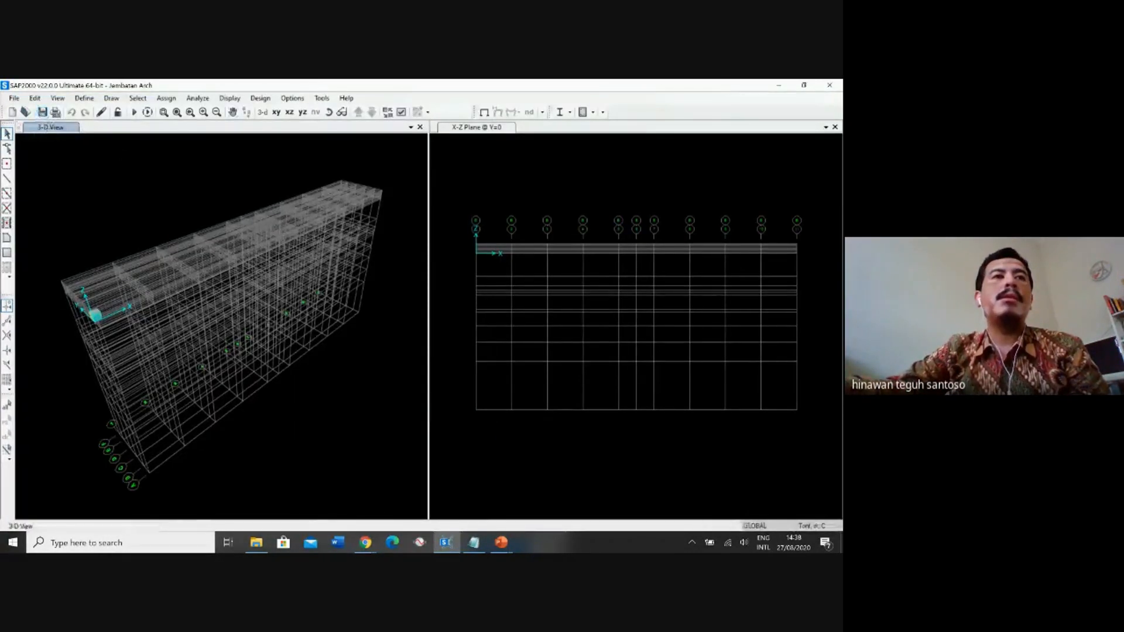
# Open the model SAP 3D Kelok 9-GRID&SECTION from the SAP-PESERTA folder inside Itera.
pyautogui.click(14, 98)
pyautogui.click(40, 124)
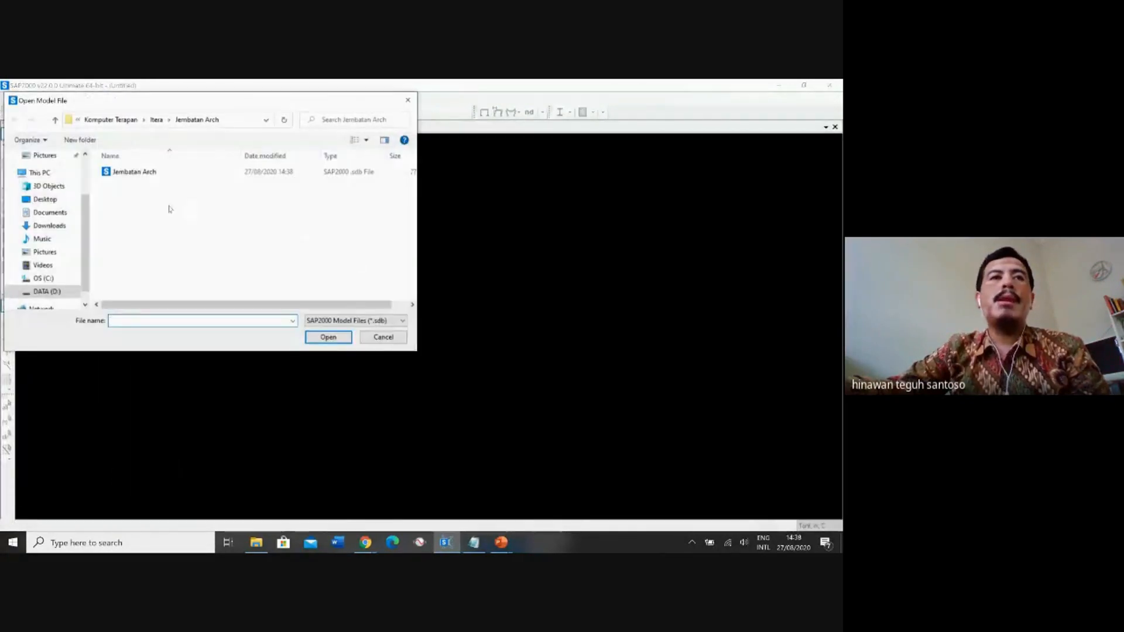
pyautogui.click(156, 121)
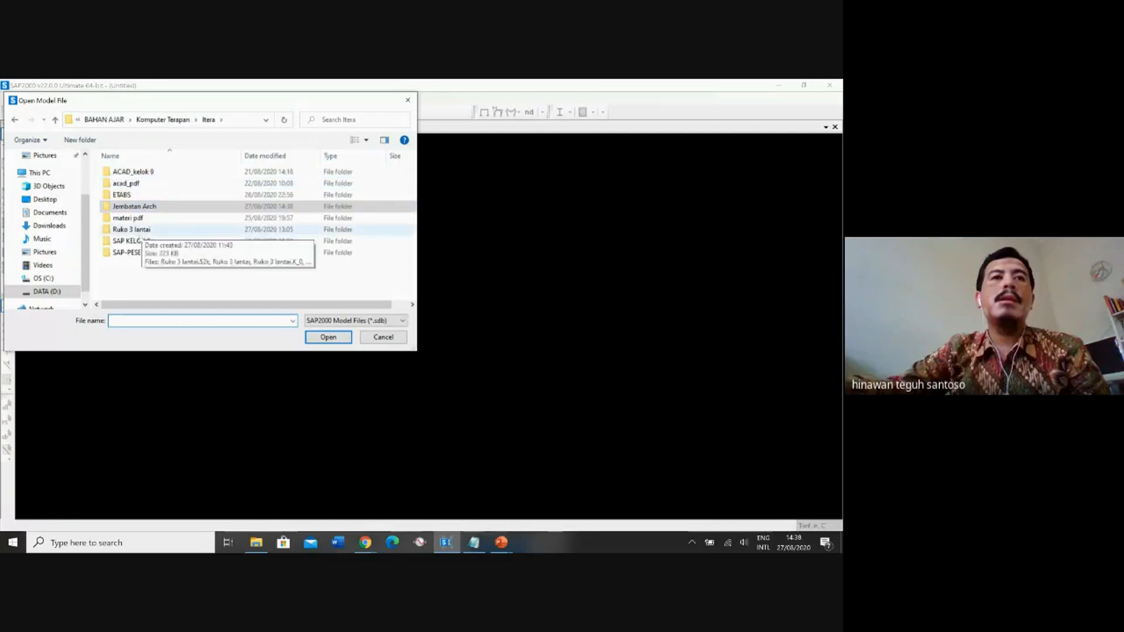
pyautogui.doubleClick(144, 253)
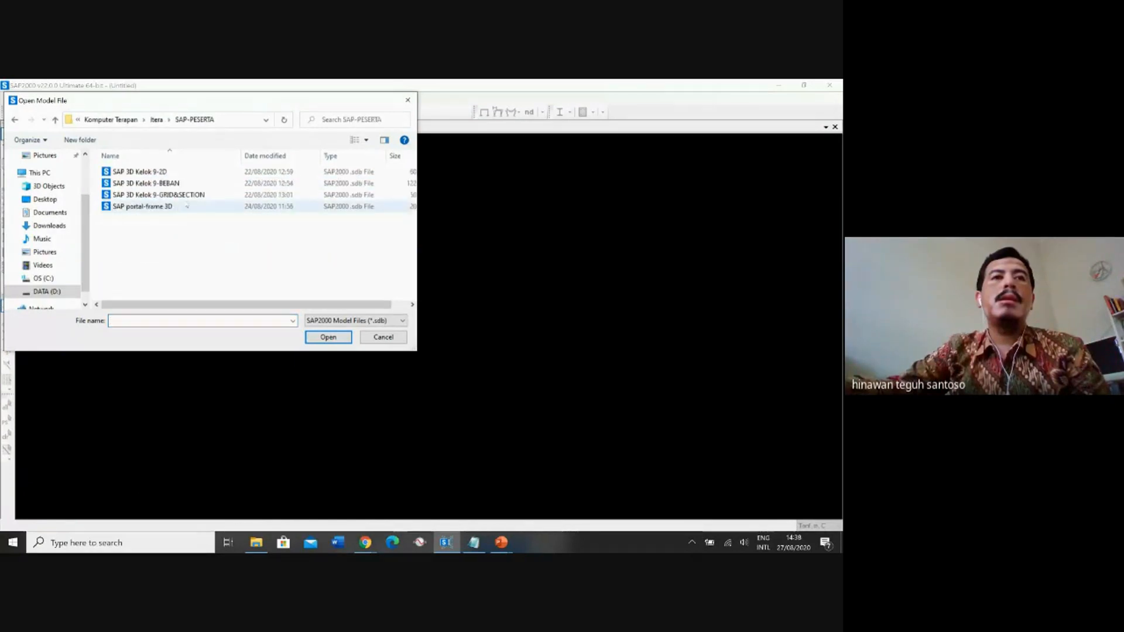
pyautogui.doubleClick(138, 195)
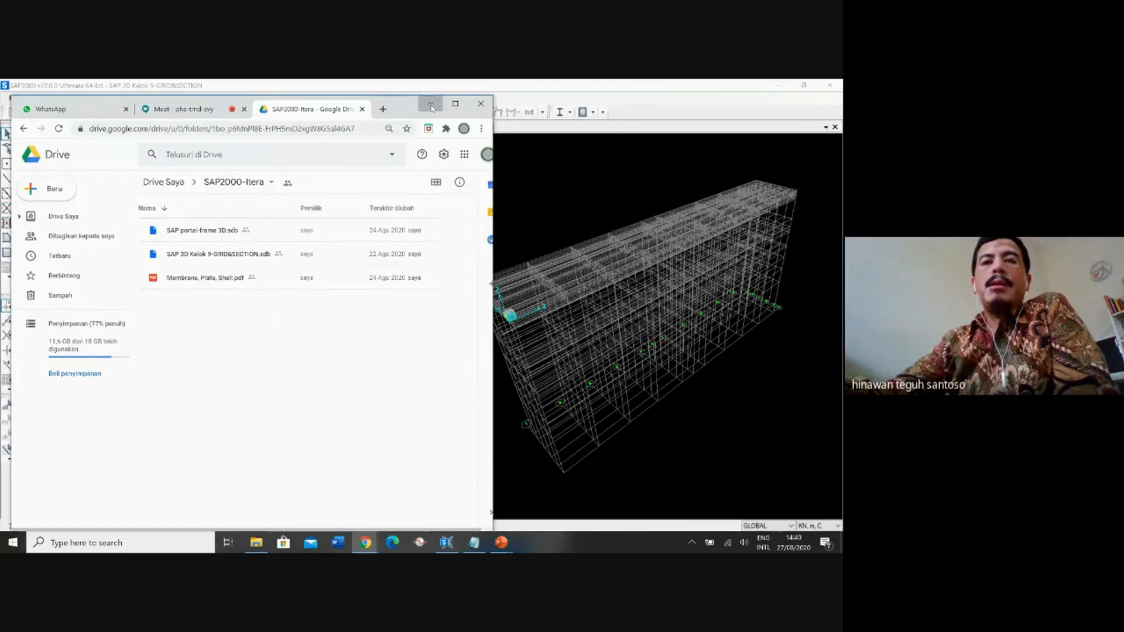
# Add a second 3-D view window beside the existing one and check its window list.
pyautogui.click(431, 106)
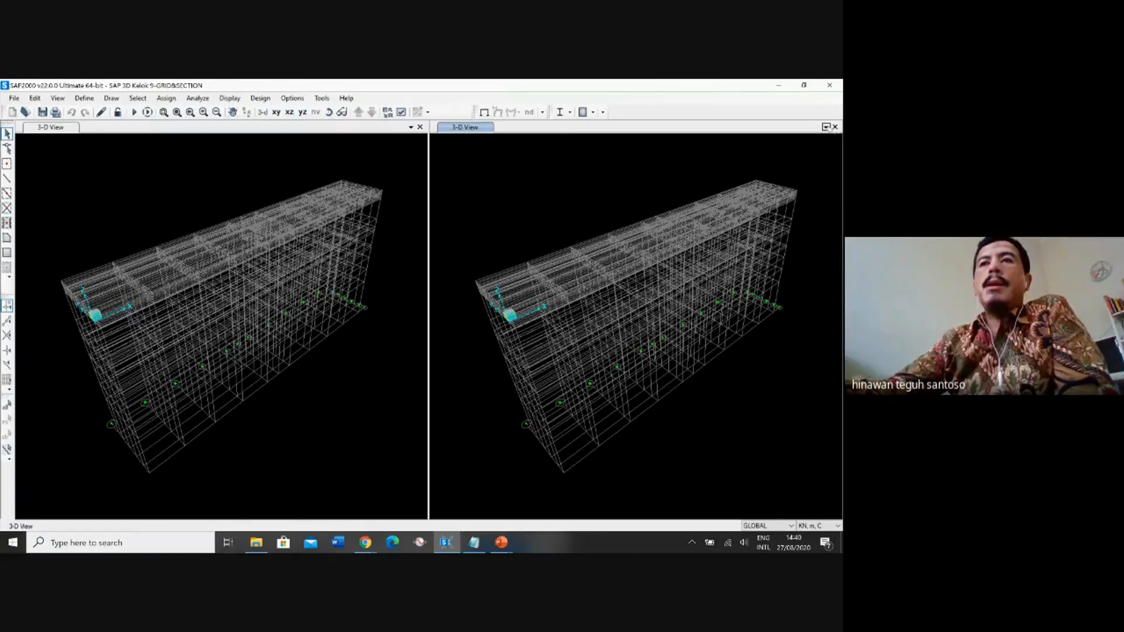
pyautogui.click(826, 127)
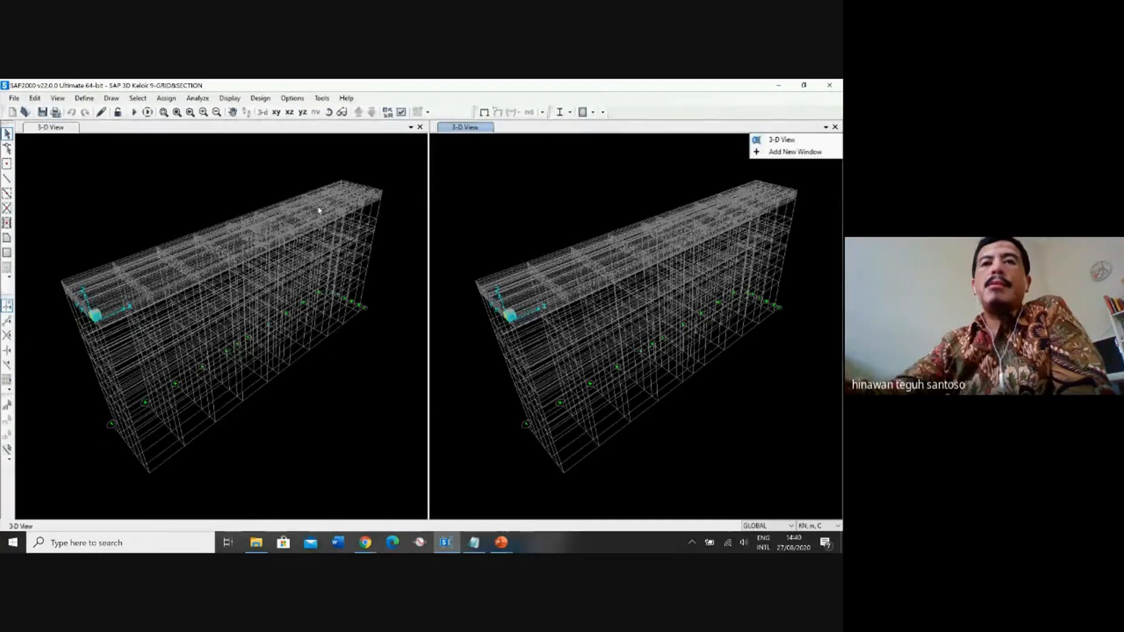
pyautogui.click(463, 126)
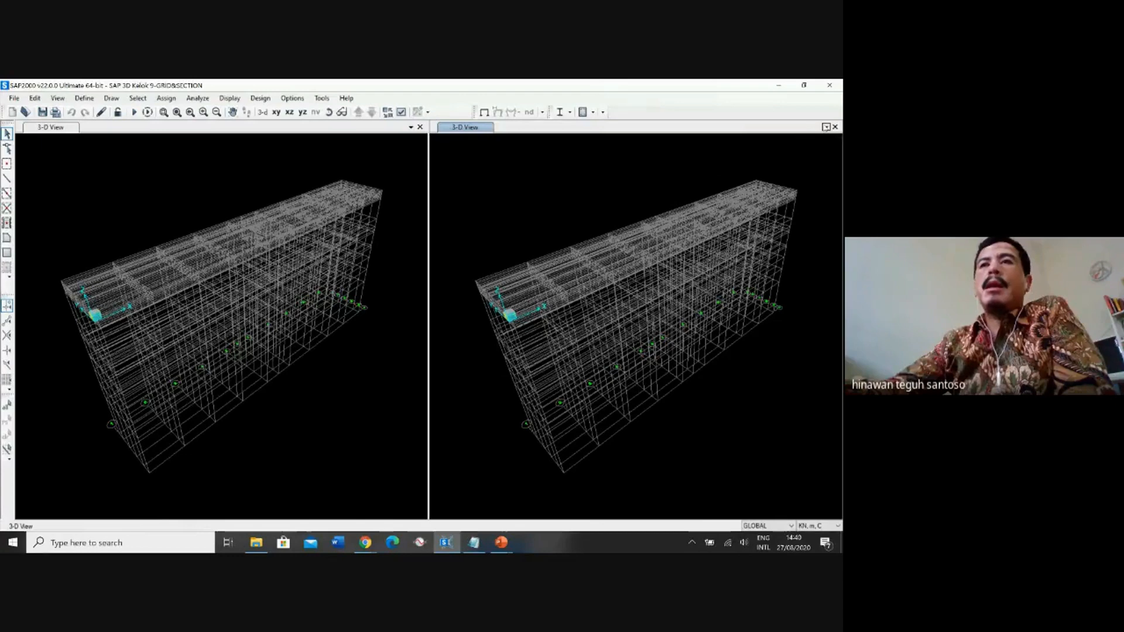
pyautogui.click(827, 127)
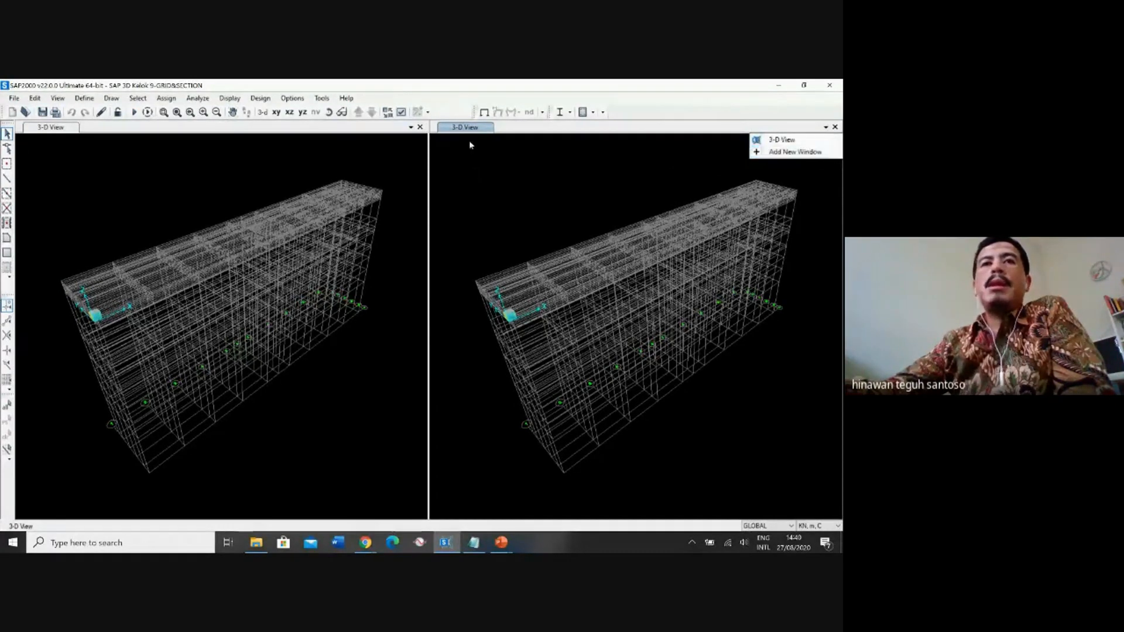
pyautogui.click(462, 200)
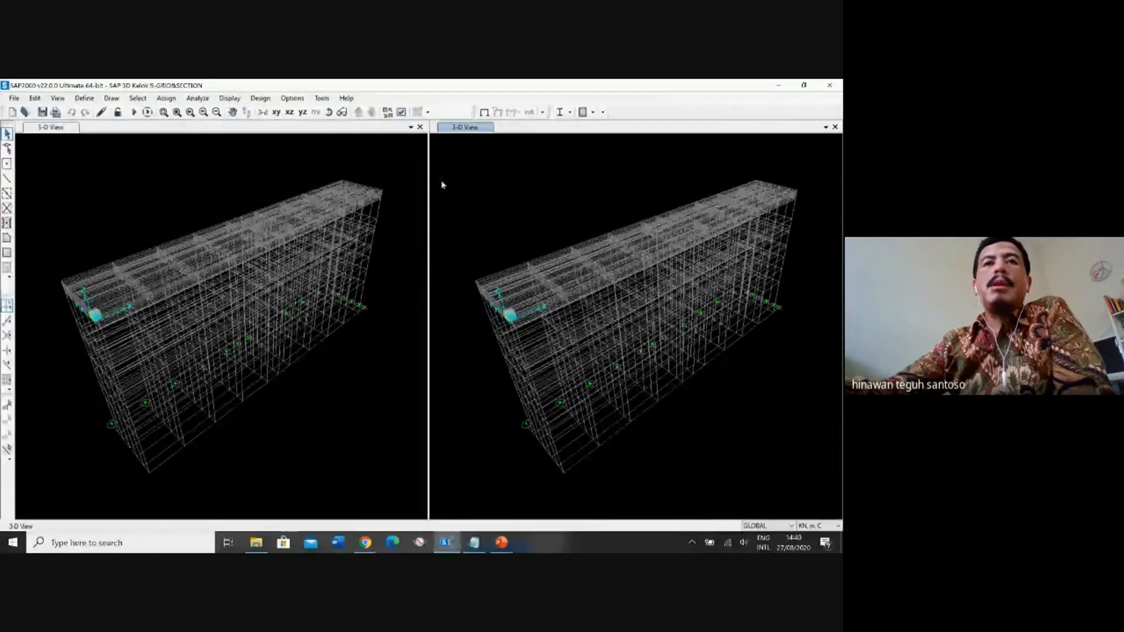
# Set the second window to the X-Z plane view and step through the elevations to Y=0.
pyautogui.click(58, 130)
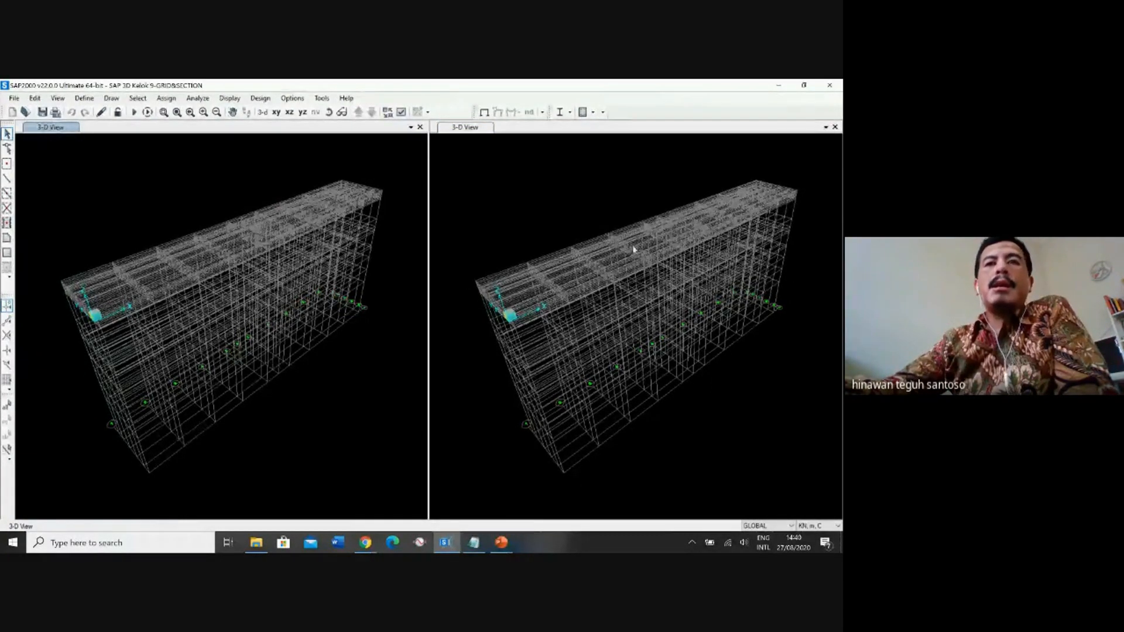
pyautogui.click(481, 150)
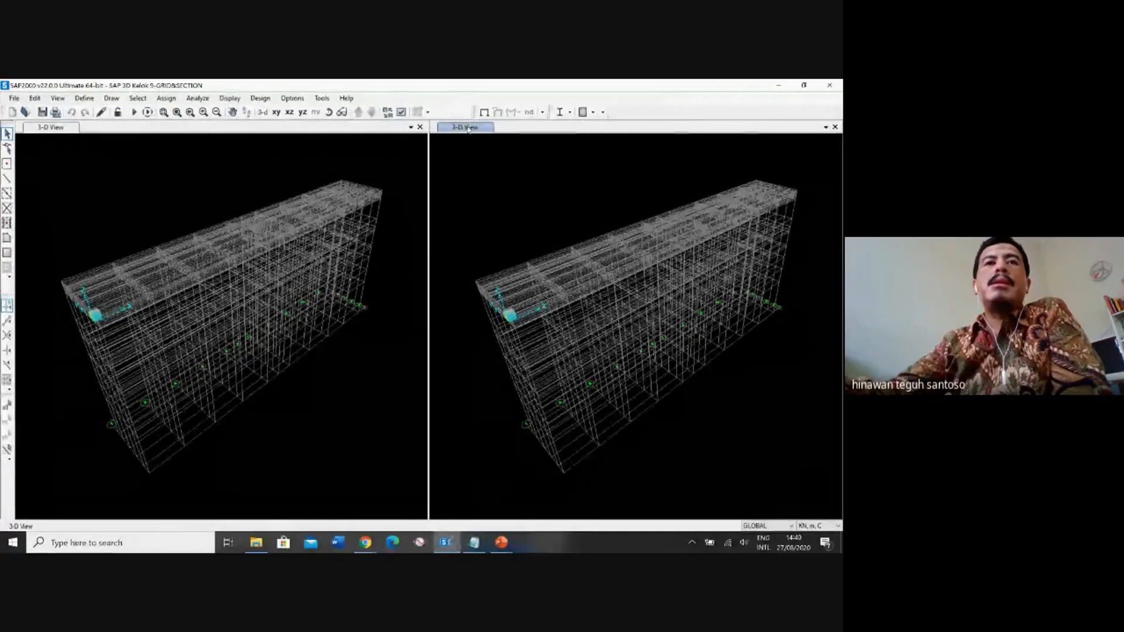
pyautogui.click(290, 112)
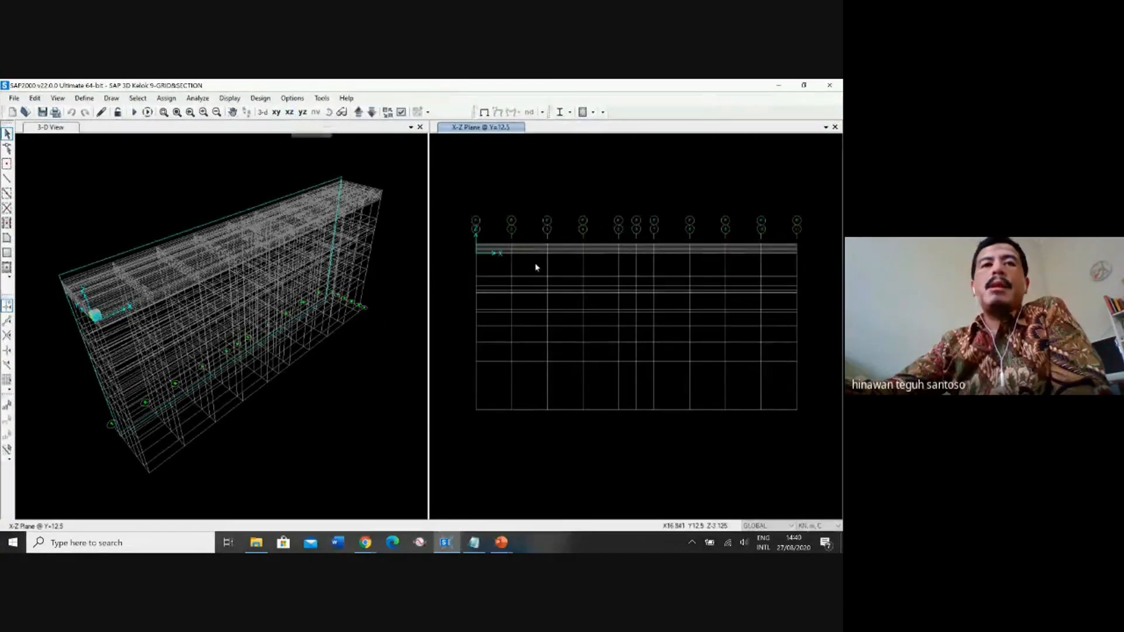
pyautogui.click(359, 113)
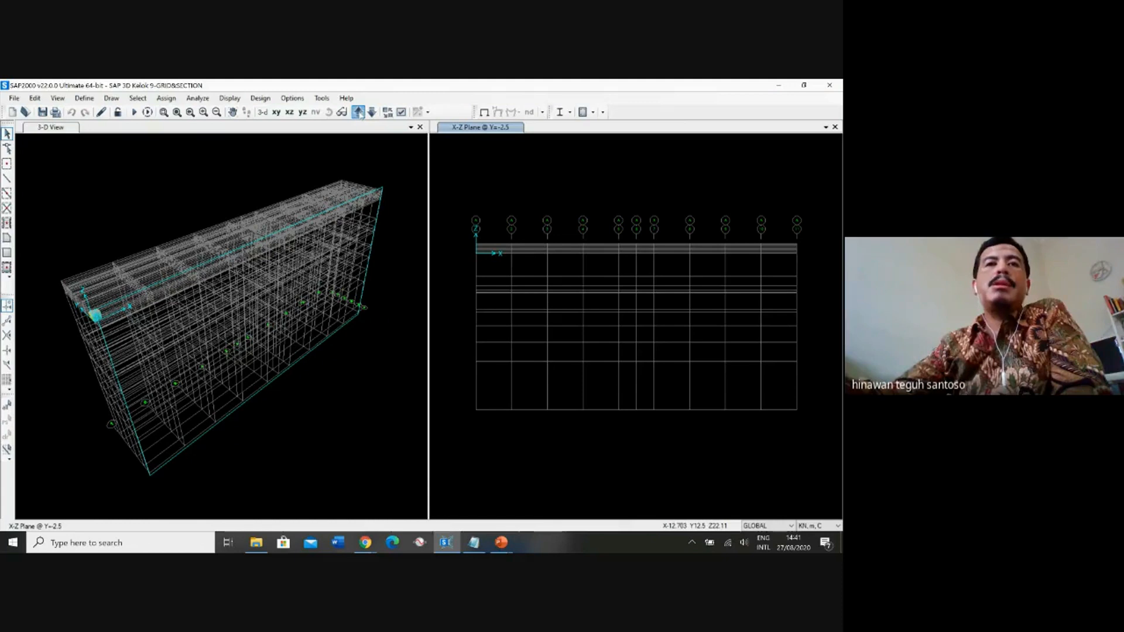
pyautogui.click(358, 112)
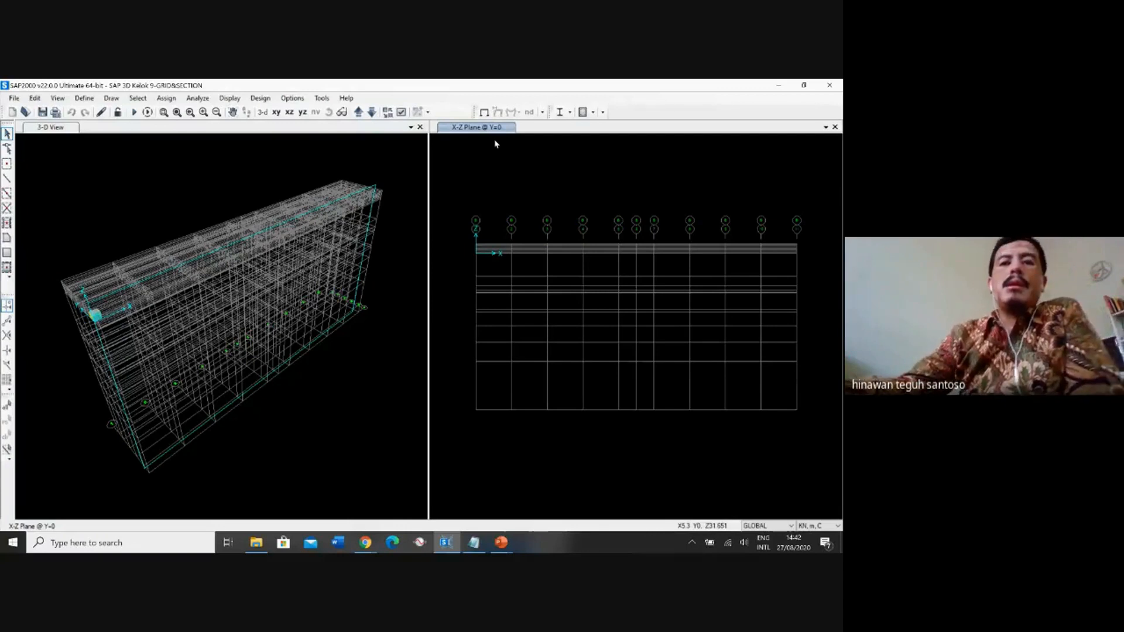
# Switch to PowerPoint, examine the arch bridge side view on slide 7, and minimize the presentation.
pyautogui.click(501, 541)
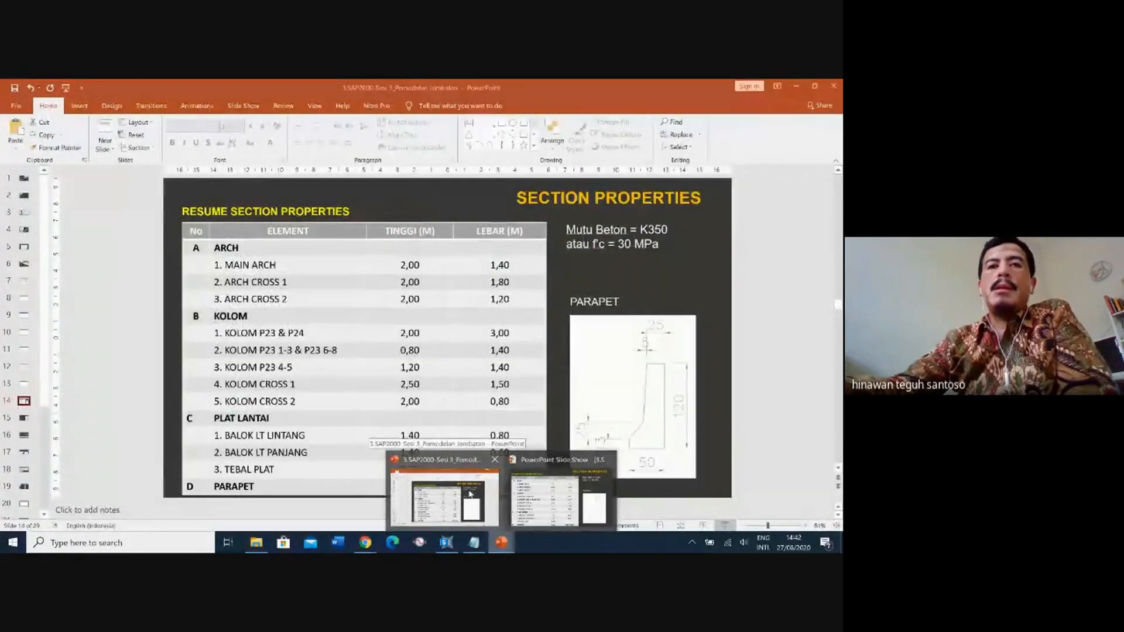
pyautogui.click(458, 496)
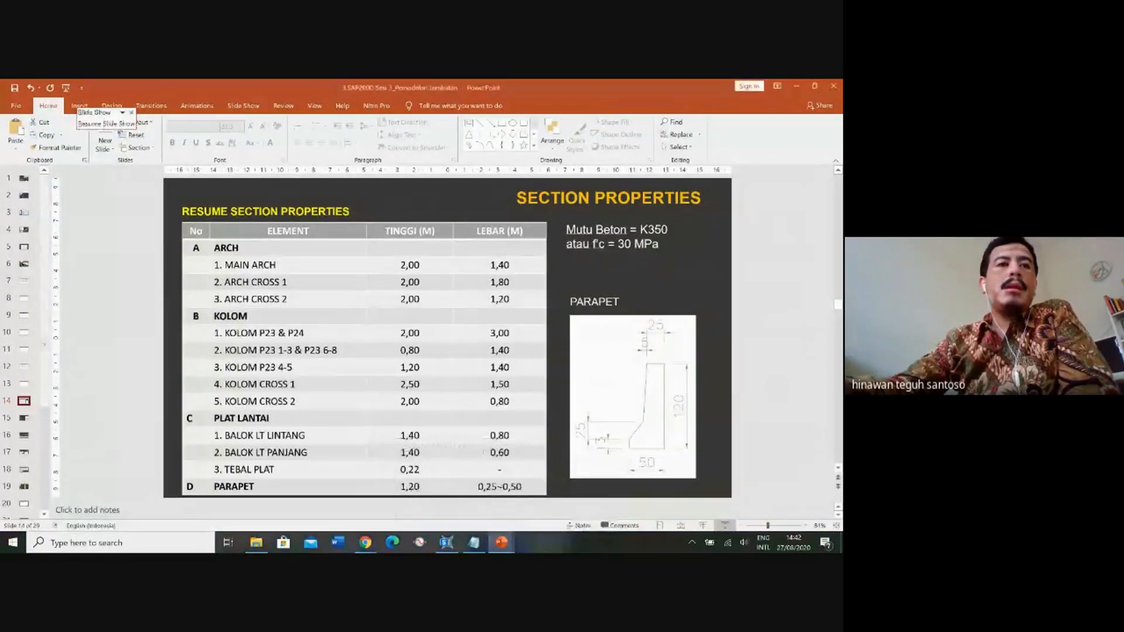
pyautogui.click(24, 298)
pyautogui.click(24, 281)
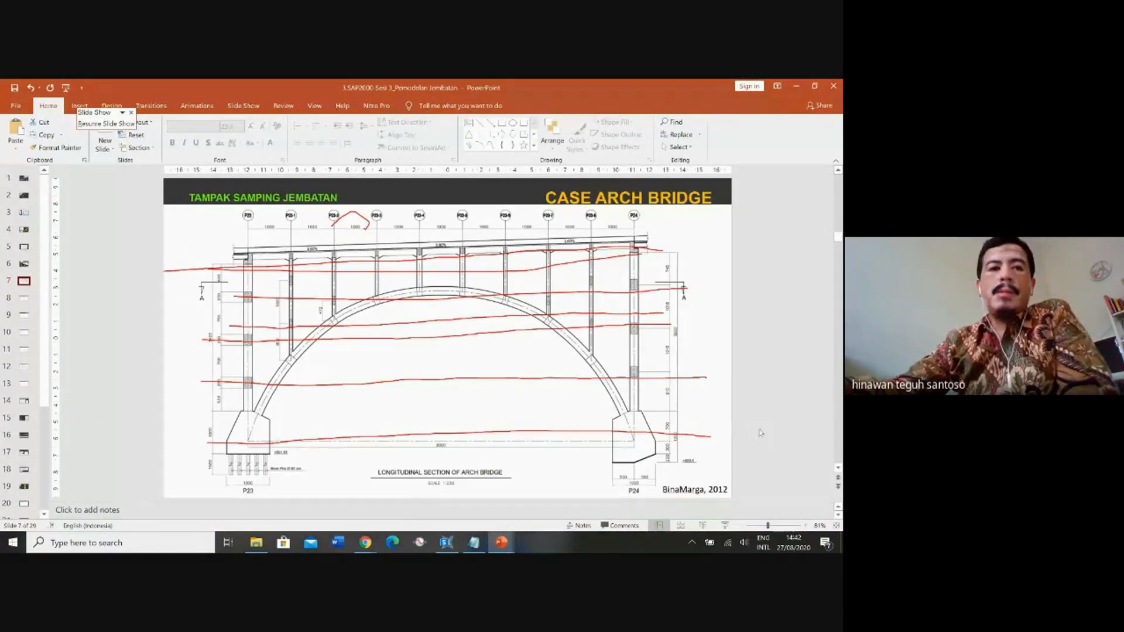
pyautogui.click(730, 527)
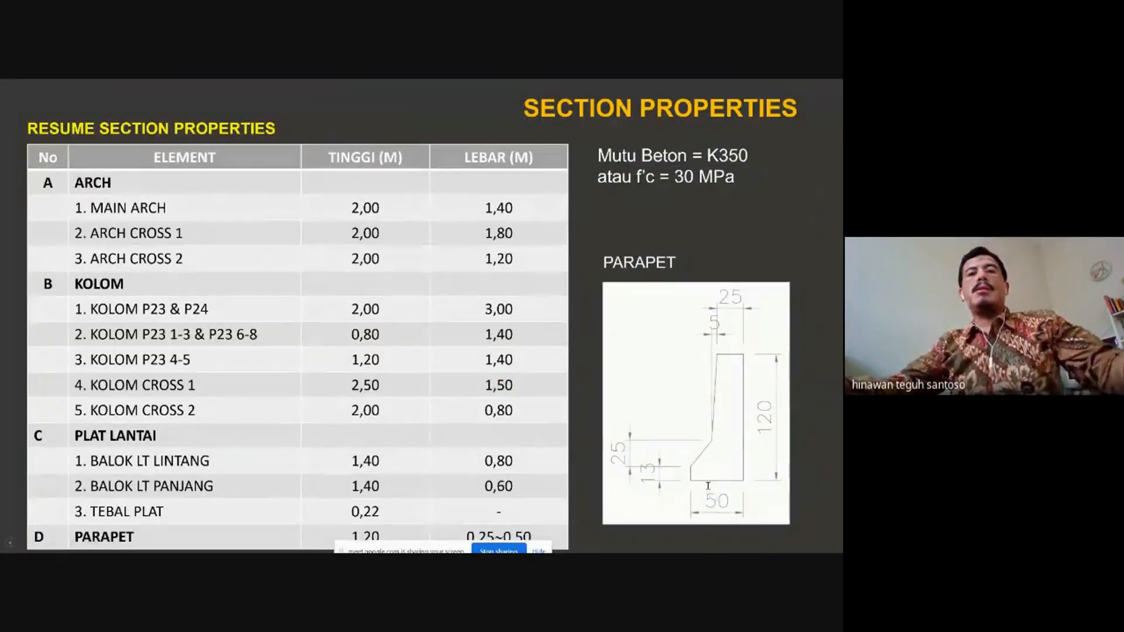
pyautogui.press('Escape')
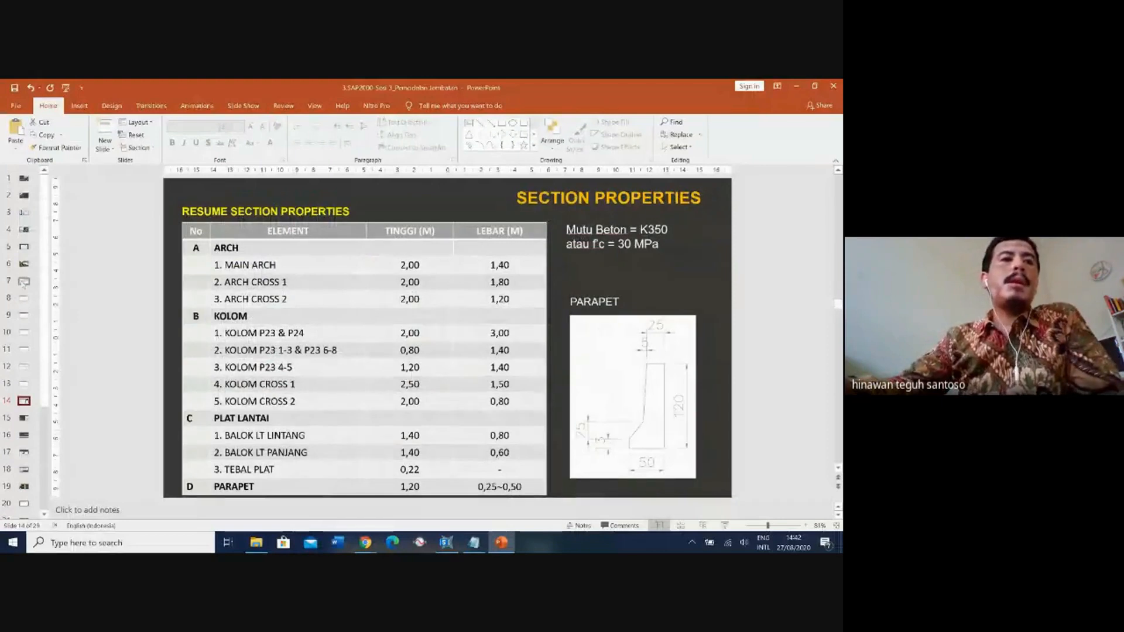
pyautogui.click(23, 282)
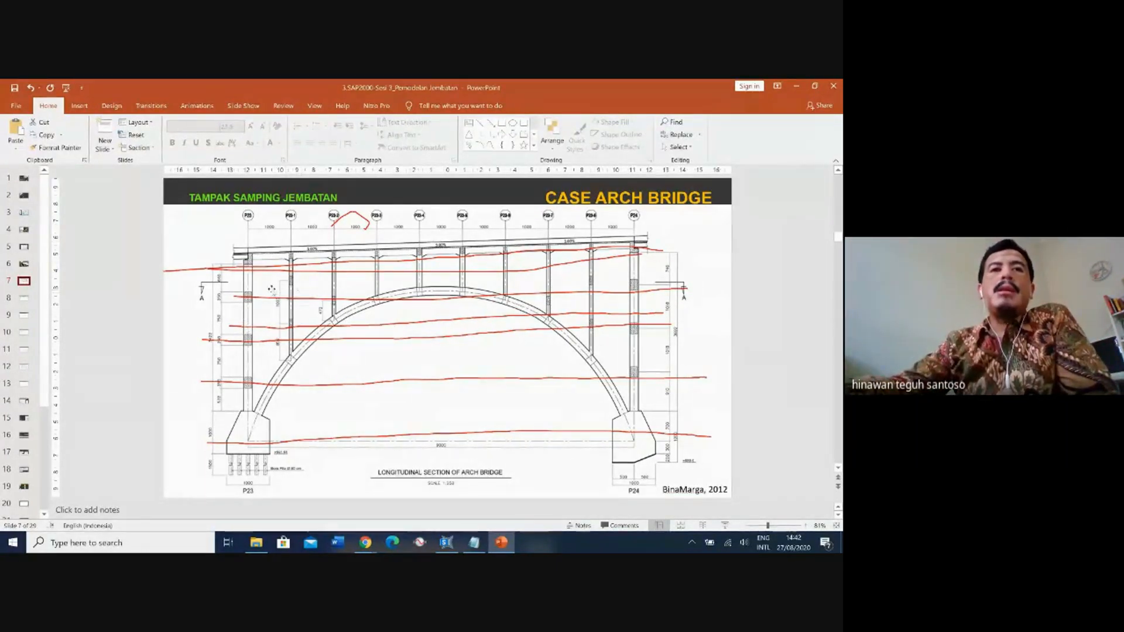
pyautogui.click(795, 88)
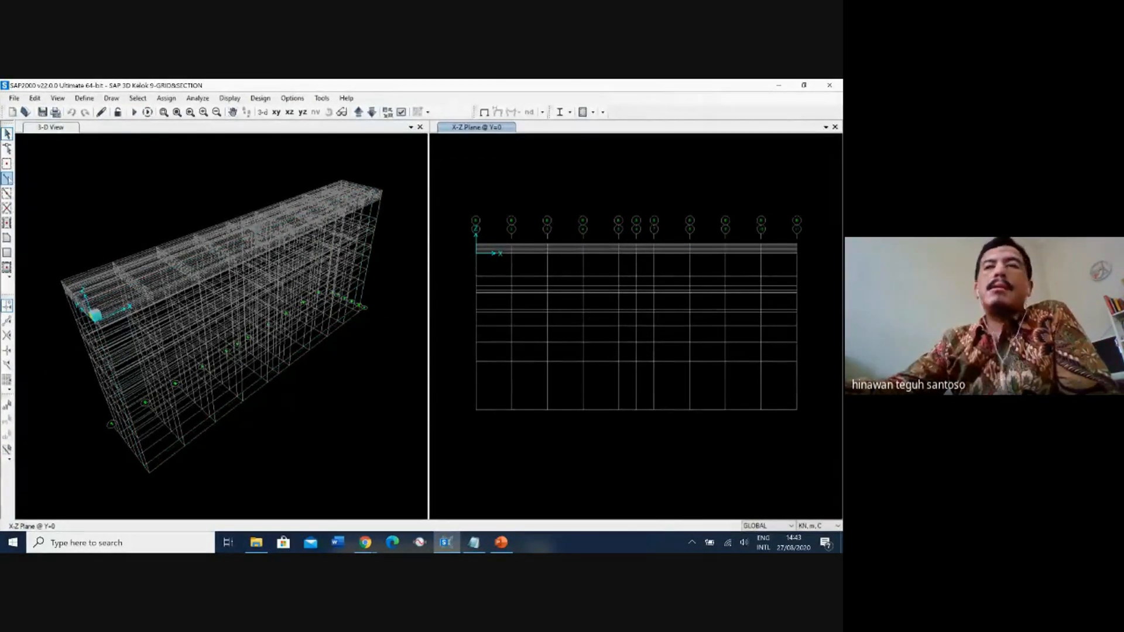
# Start Draw Frame/Cable with the Straight Frame line type and the BALOK LT PJG section.
pyautogui.click(7, 179)
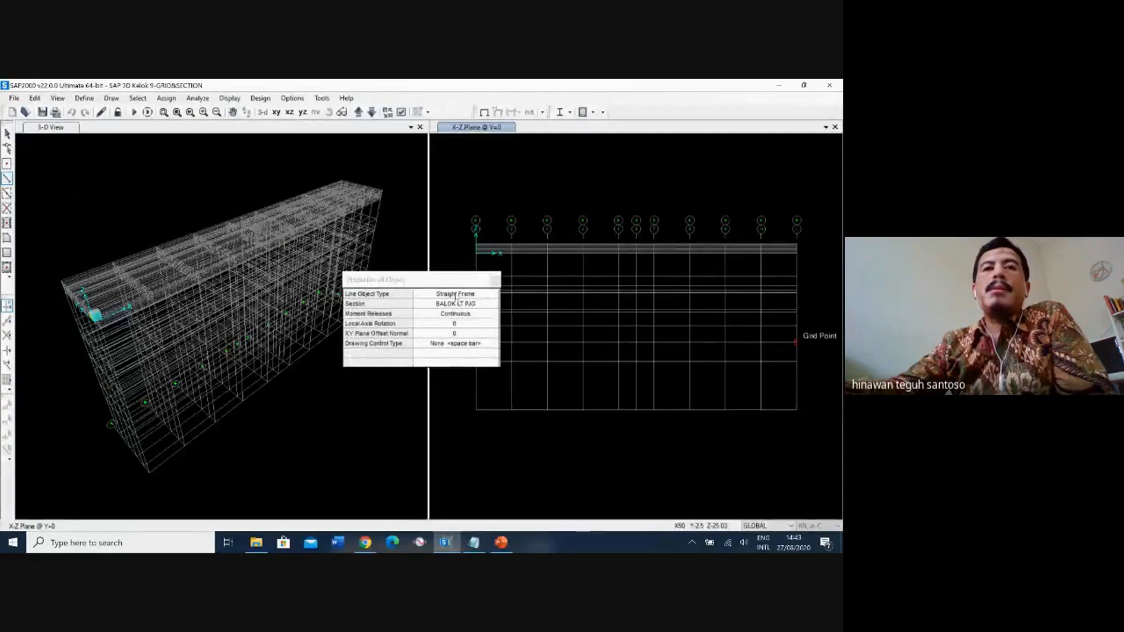
pyautogui.moveTo(459, 282); pyautogui.dragTo(293, 264)
pyautogui.click(304, 284)
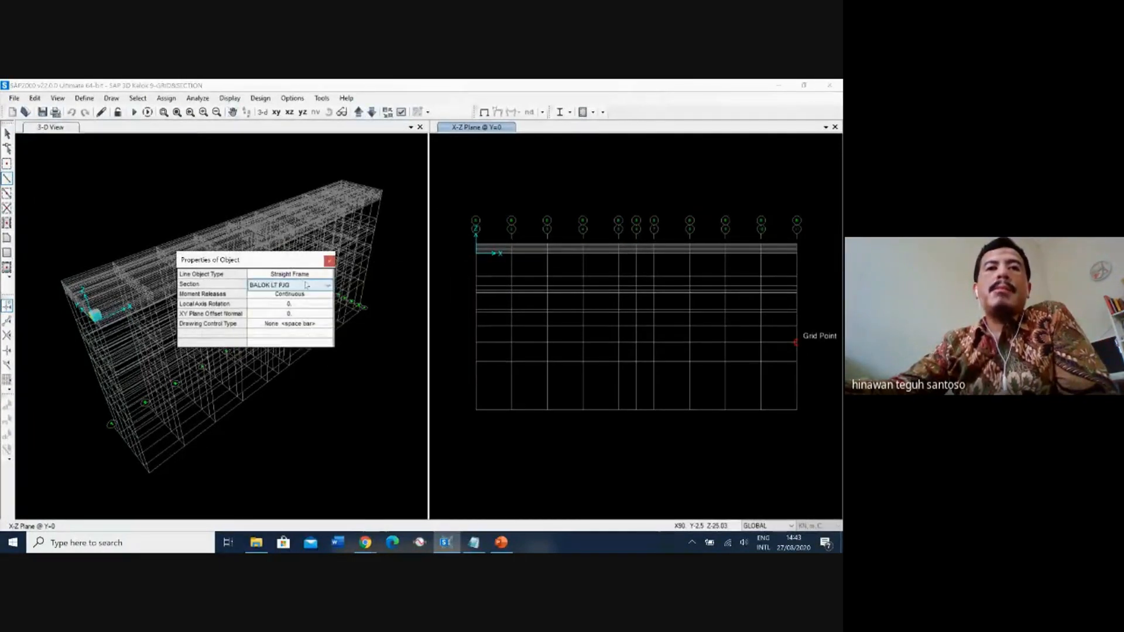
pyautogui.click(307, 285)
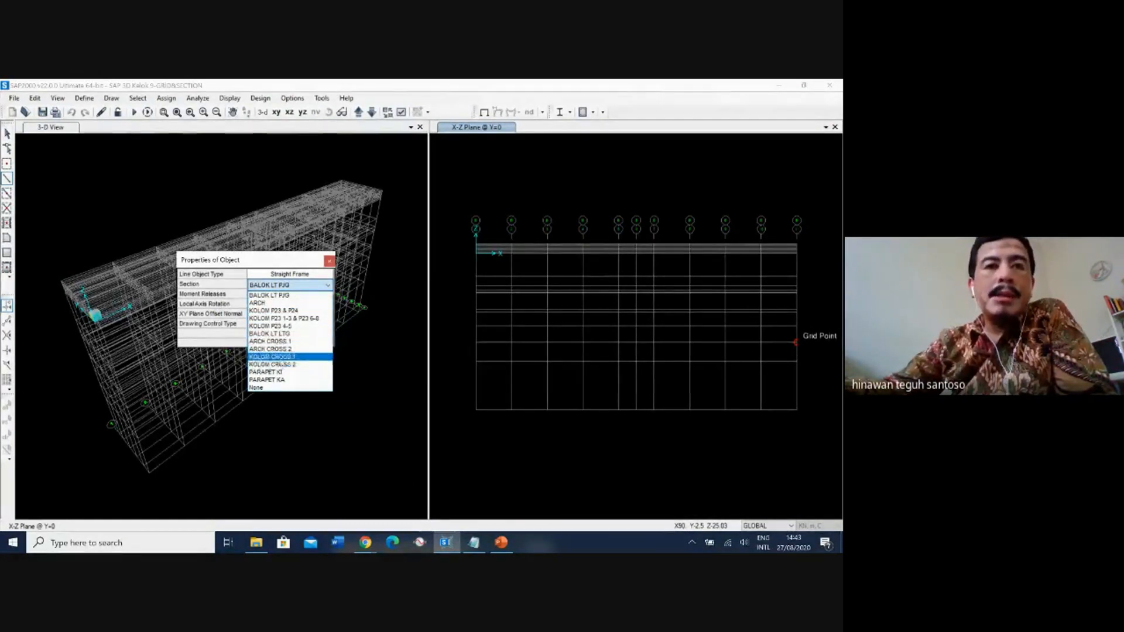
pyautogui.click(289, 296)
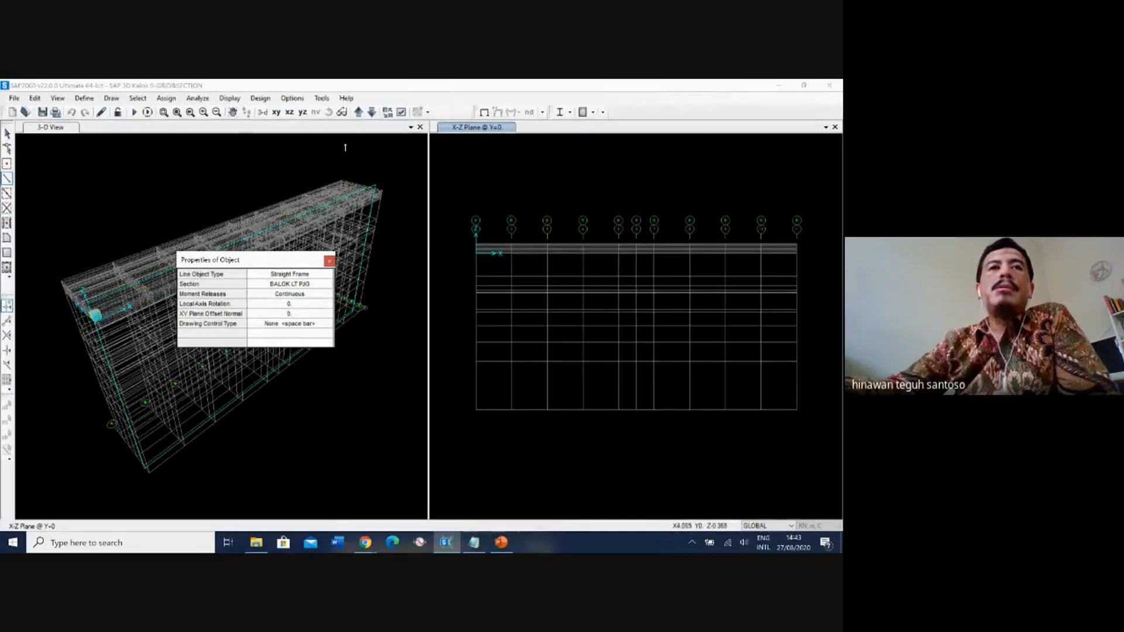
# Enlarge the X-Z window and draw a BALOK LT PJG straight frame from the origin to the grid point at X=10, Z=0.
pyautogui.click(166, 113)
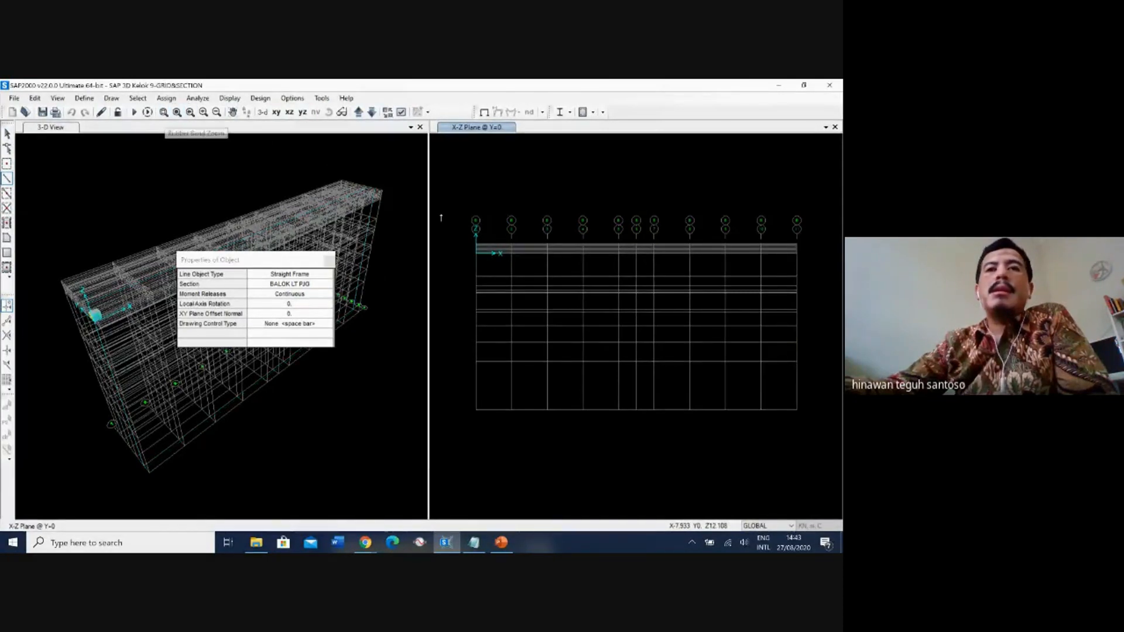
pyautogui.click(449, 204)
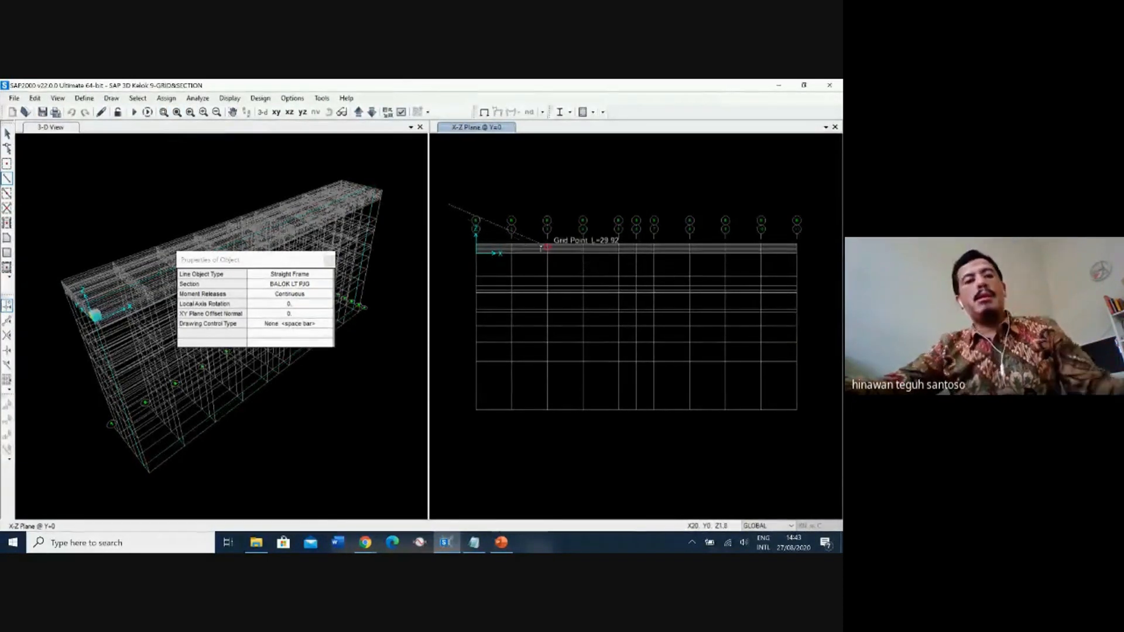
pyautogui.click(164, 112)
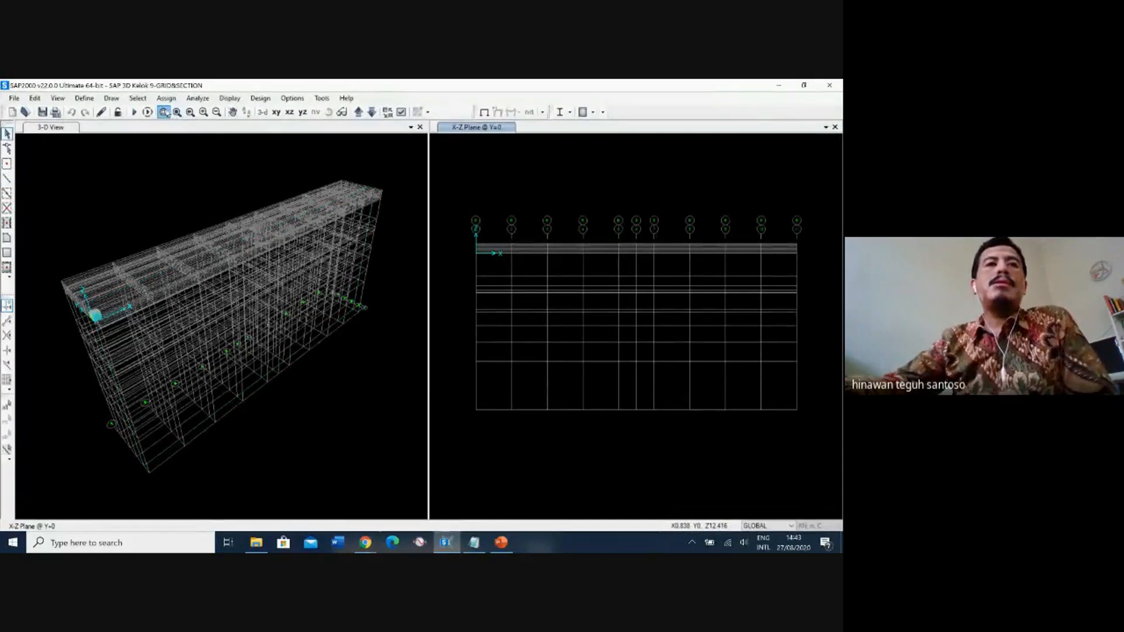
pyautogui.moveTo(464, 181); pyautogui.dragTo(810, 288)
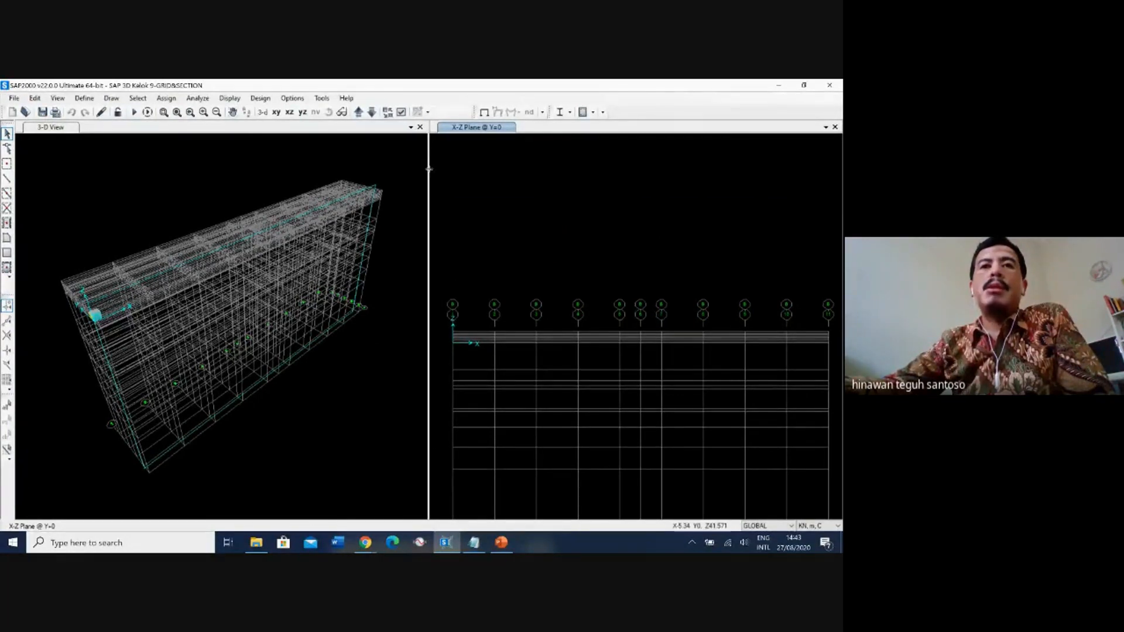
pyautogui.moveTo(231, 180); pyautogui.dragTo(234, 180)
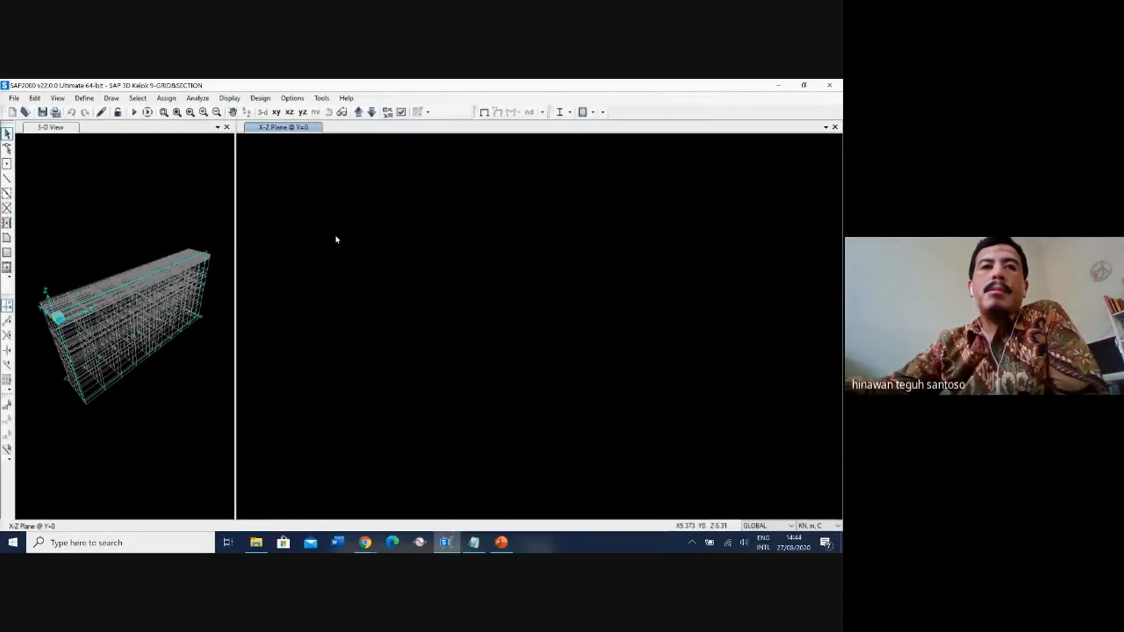
pyautogui.moveTo(358, 239); pyautogui.dragTo(423, 270, button='middle')
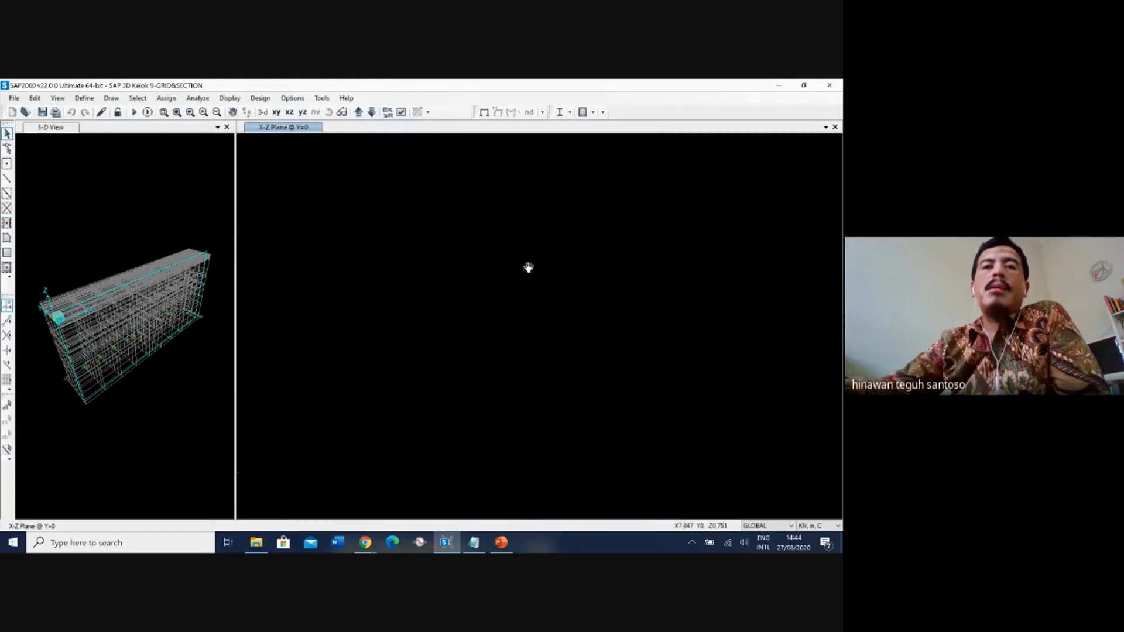
pyautogui.moveTo(529, 268); pyautogui.dragTo(508, 272, button='middle')
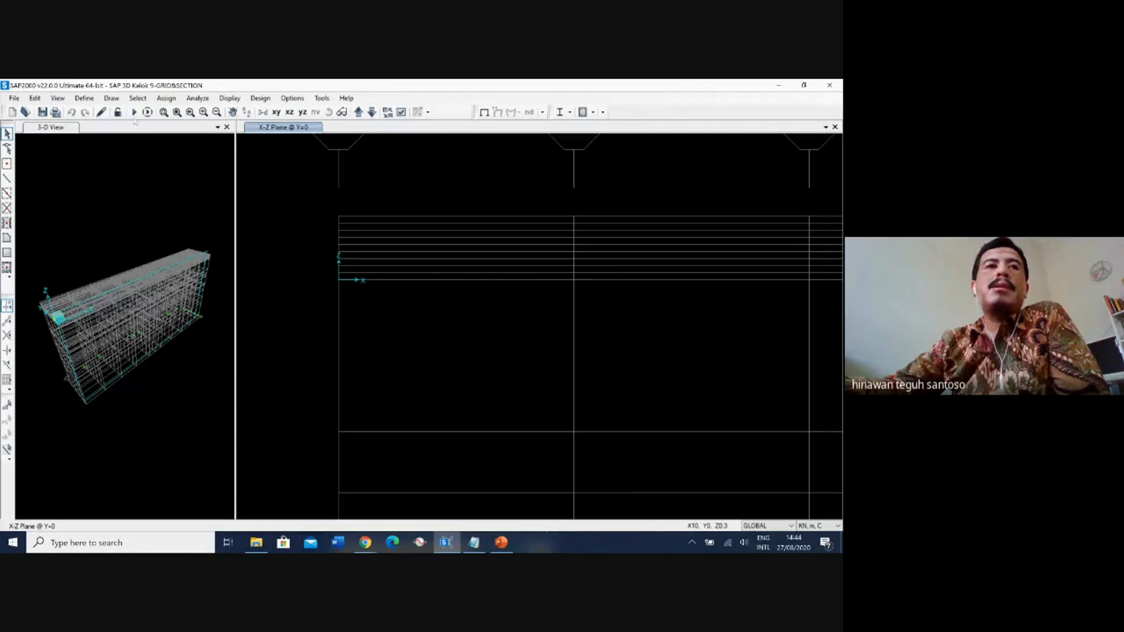
pyautogui.click(8, 179)
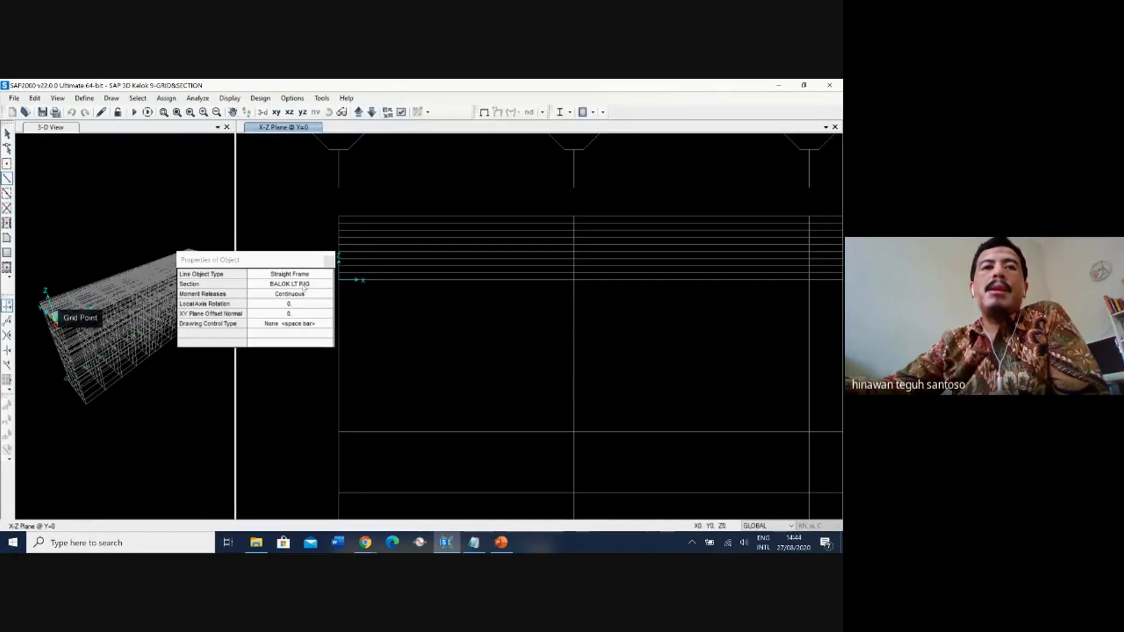
pyautogui.click(339, 279)
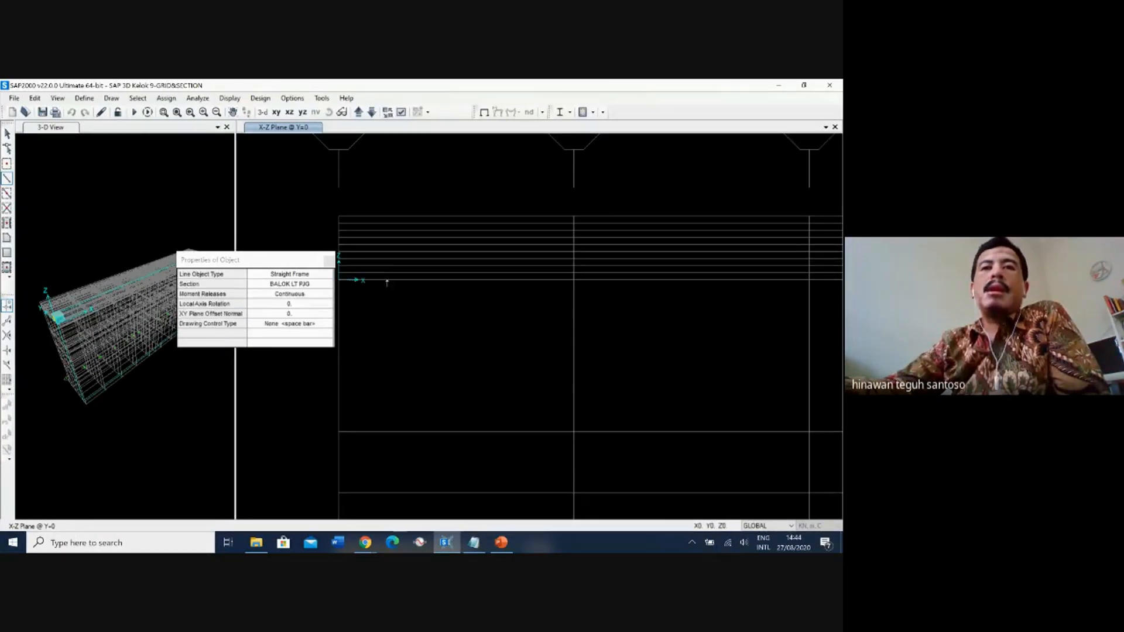
pyautogui.click(574, 279)
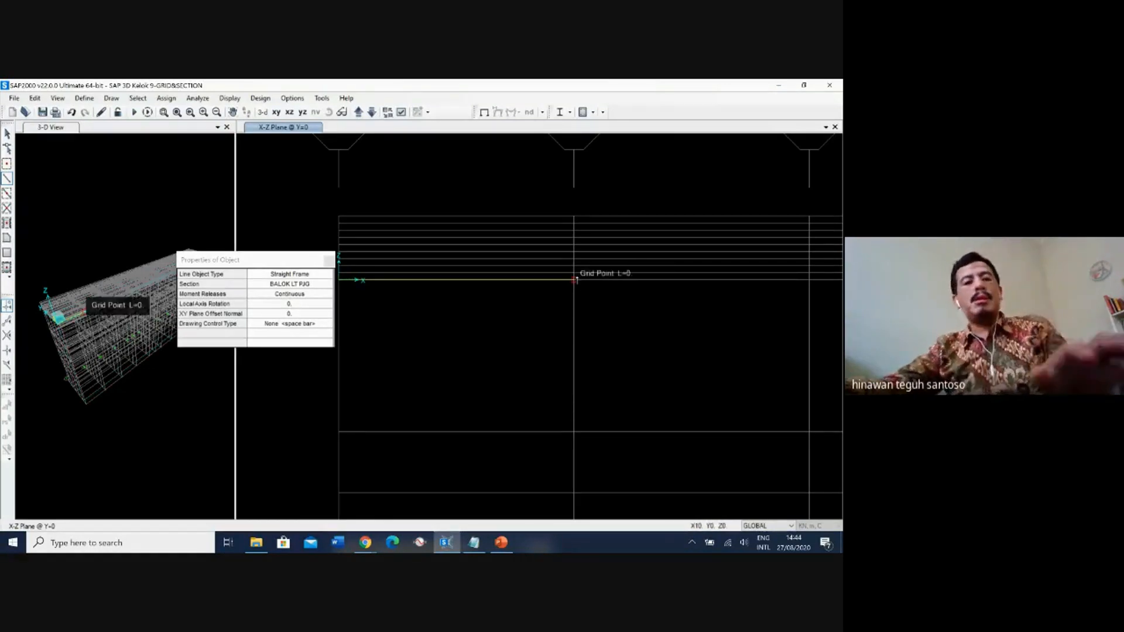
# Undo the horizontal beam and draw sloping BALOK LT PJG frames from the origin to X=40, Z=1.2, rising one grid level every 10 m.
pyautogui.hotkey('ctrl', 'z')
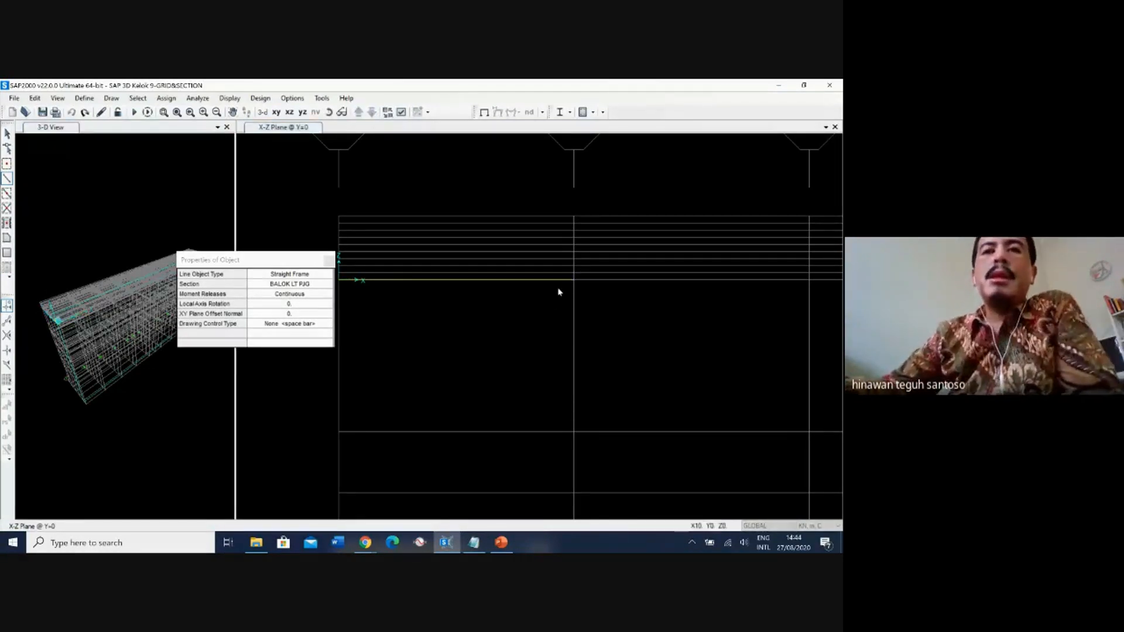
pyautogui.click(340, 280)
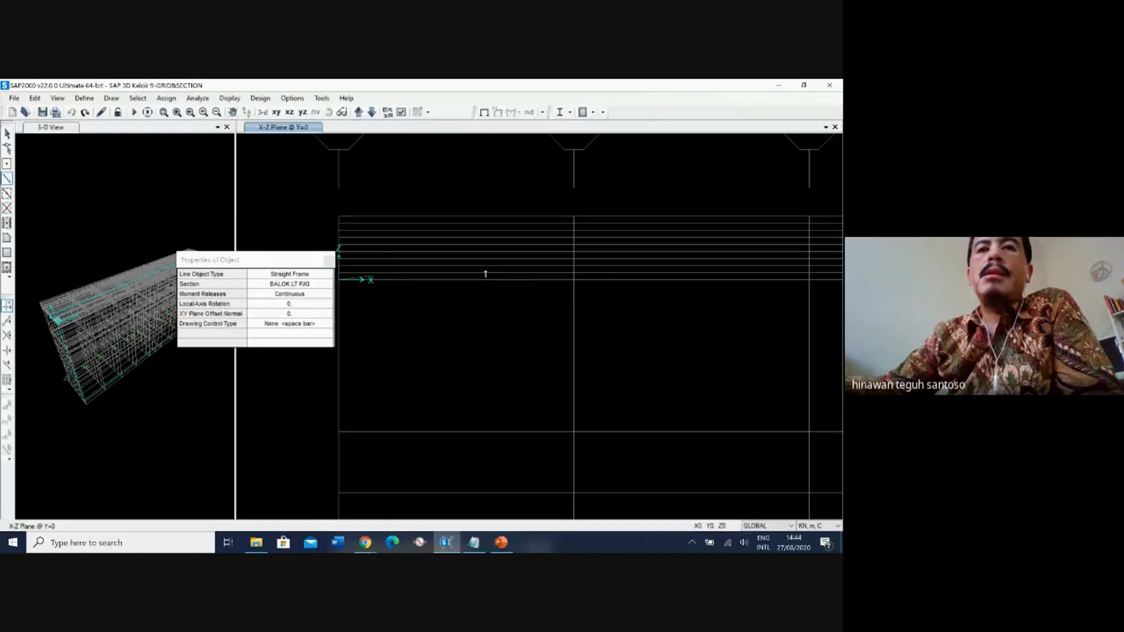
pyautogui.click(573, 274)
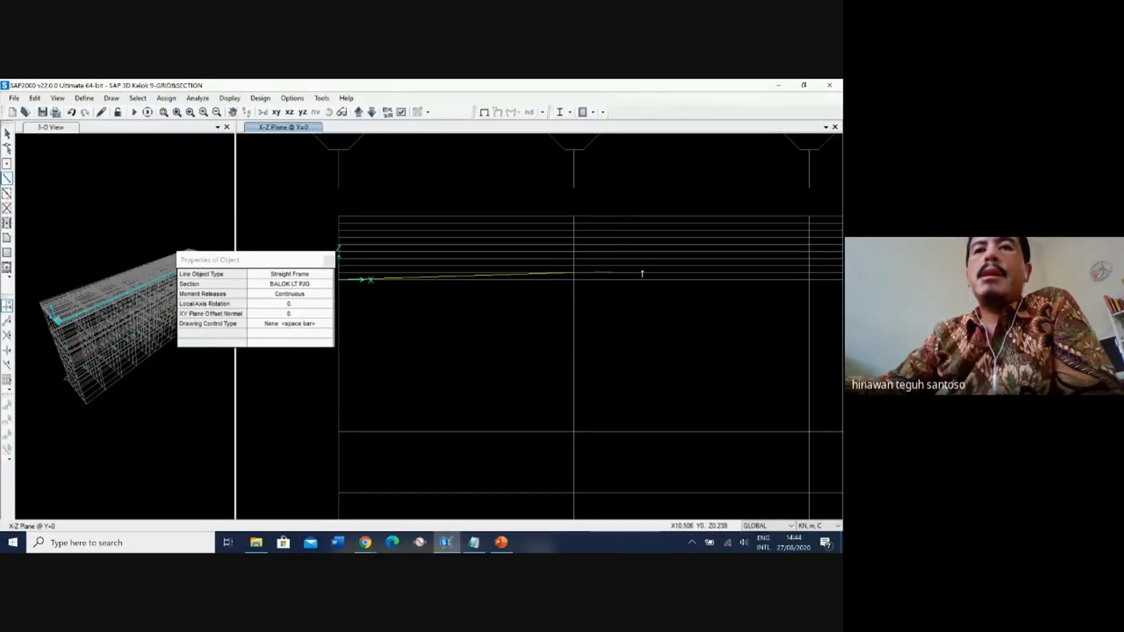
pyautogui.click(806, 268)
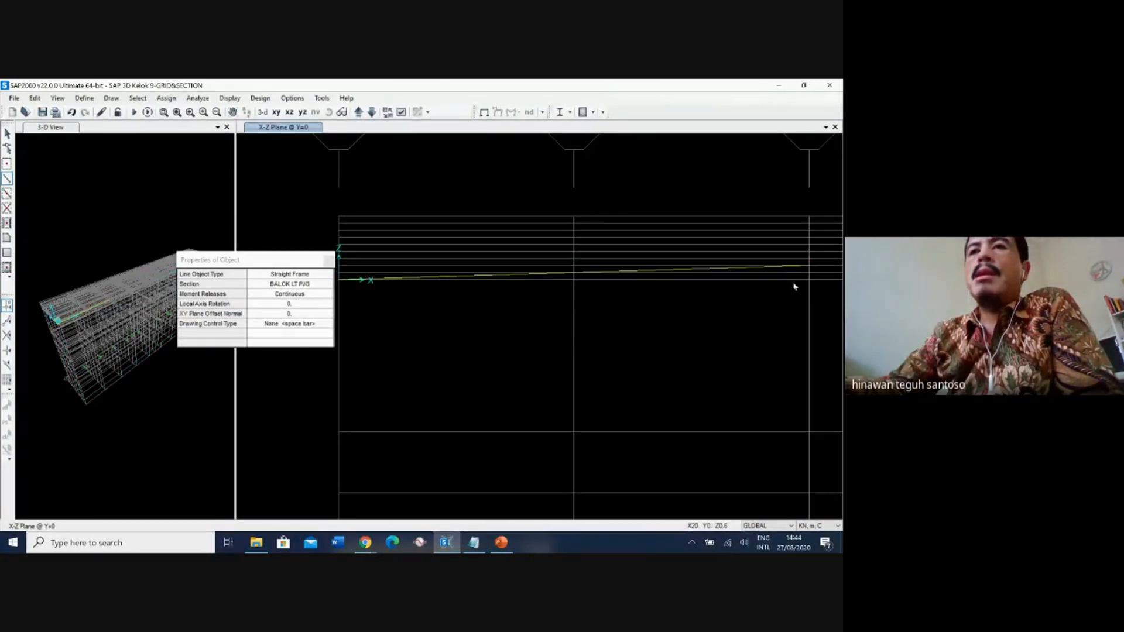
pyautogui.moveTo(717, 243)
pyautogui.mouseDown(button='middle')
pyautogui.moveTo(434, 253)
pyautogui.moveTo(312, 210)
pyautogui.mouseUp(button='middle')
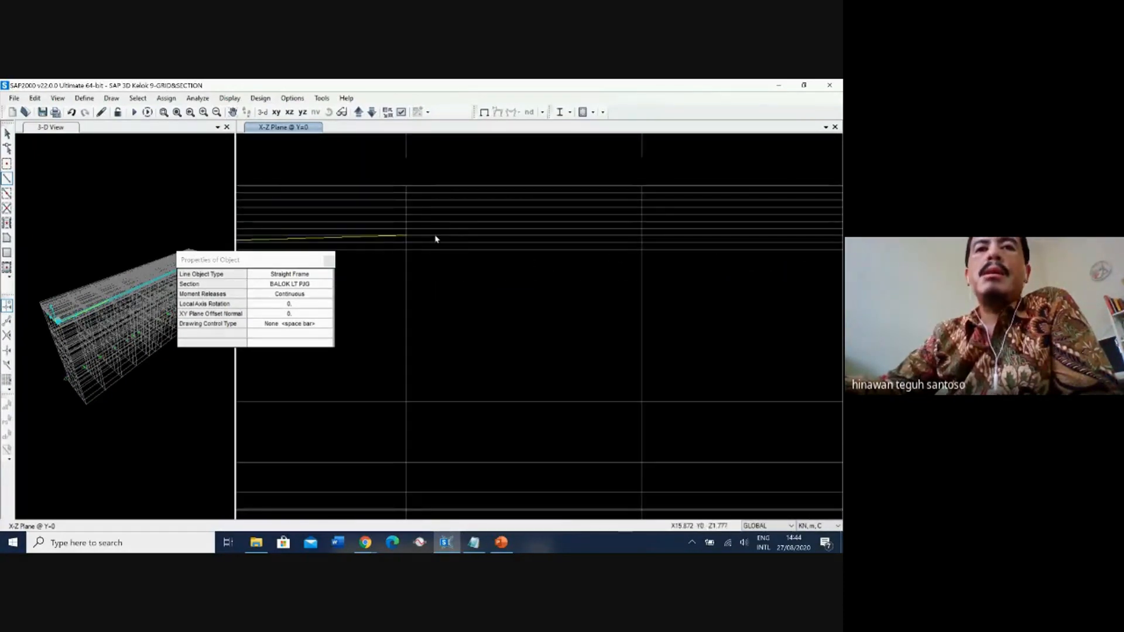
pyautogui.click(642, 228)
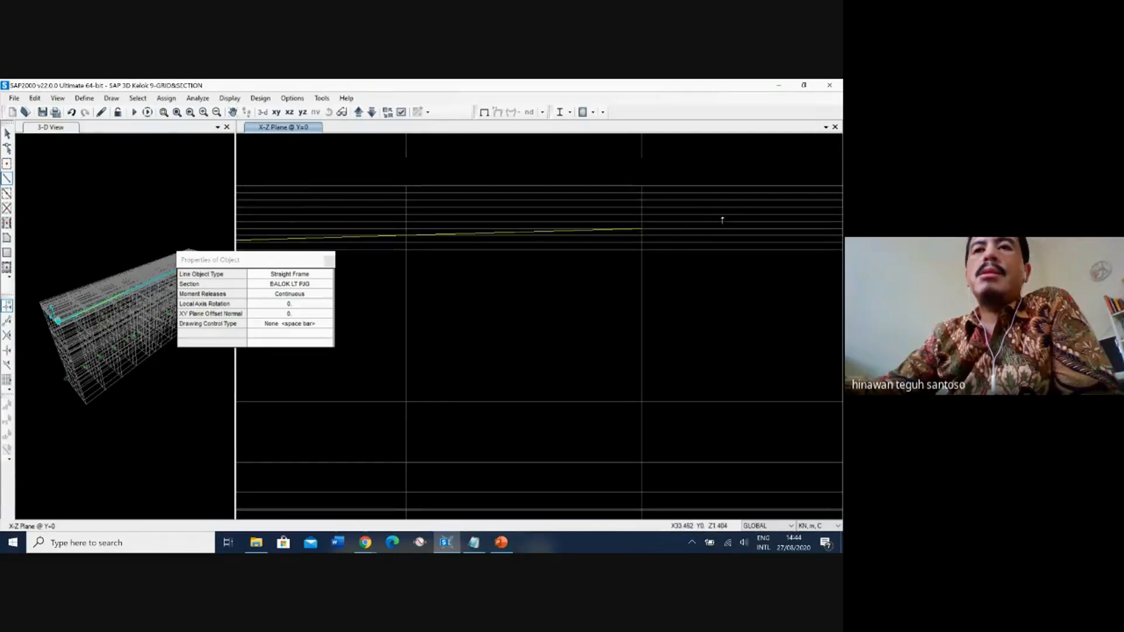
pyautogui.moveTo(723, 219)
pyautogui.mouseDown(button='middle')
pyautogui.moveTo(414, 254)
pyautogui.moveTo(376, 236)
pyautogui.mouseUp(button='middle')
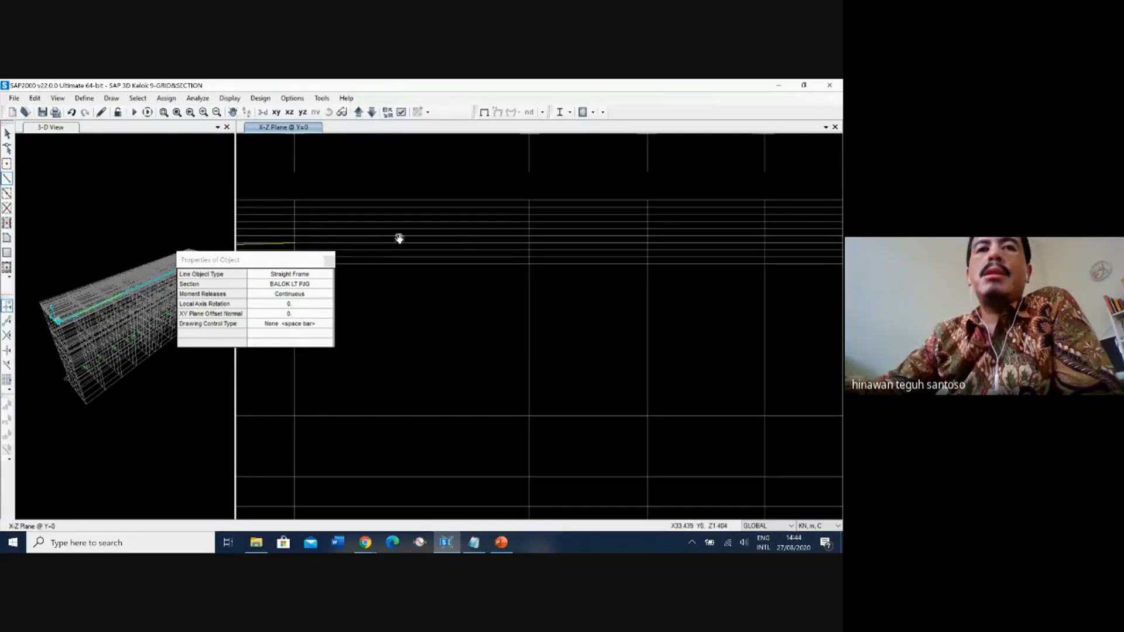
pyautogui.click(529, 235)
# Continue the sloping deck beams through X=50, Z=1.5 to X=90, Z=2.7, one grid level per 10 m, and end the frame drawing.
pyautogui.moveTo(638, 230); pyautogui.dragTo(469, 241, button='middle')
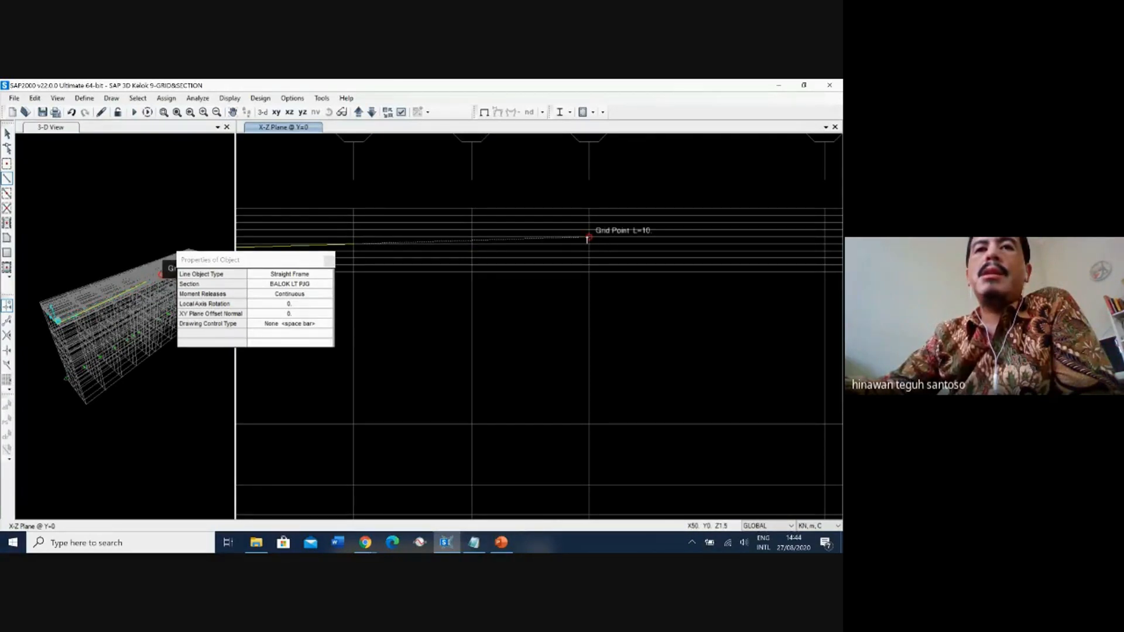
pyautogui.click(587, 239)
pyautogui.moveTo(678, 238); pyautogui.dragTo(455, 238, button='middle')
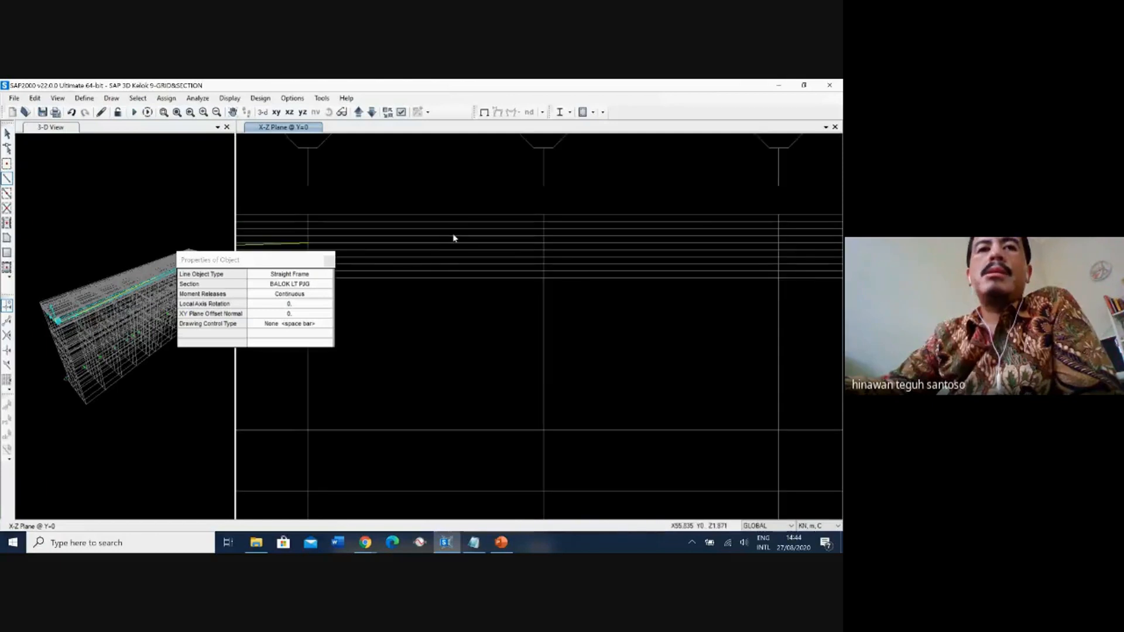
pyautogui.click(544, 237)
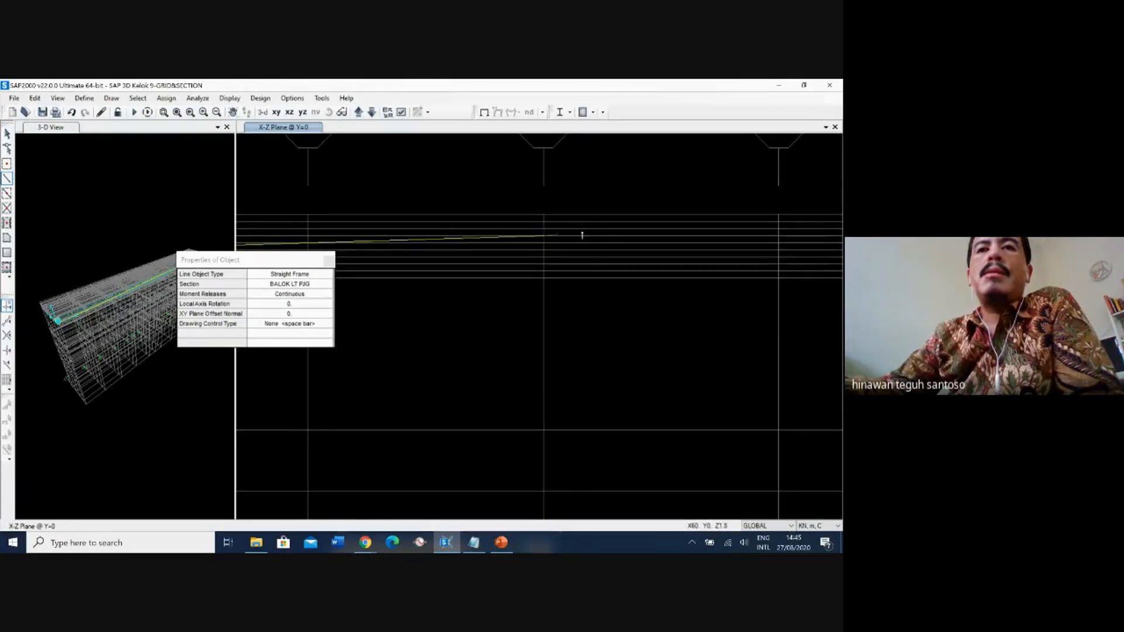
pyautogui.moveTo(582, 236); pyautogui.dragTo(408, 228, button='middle')
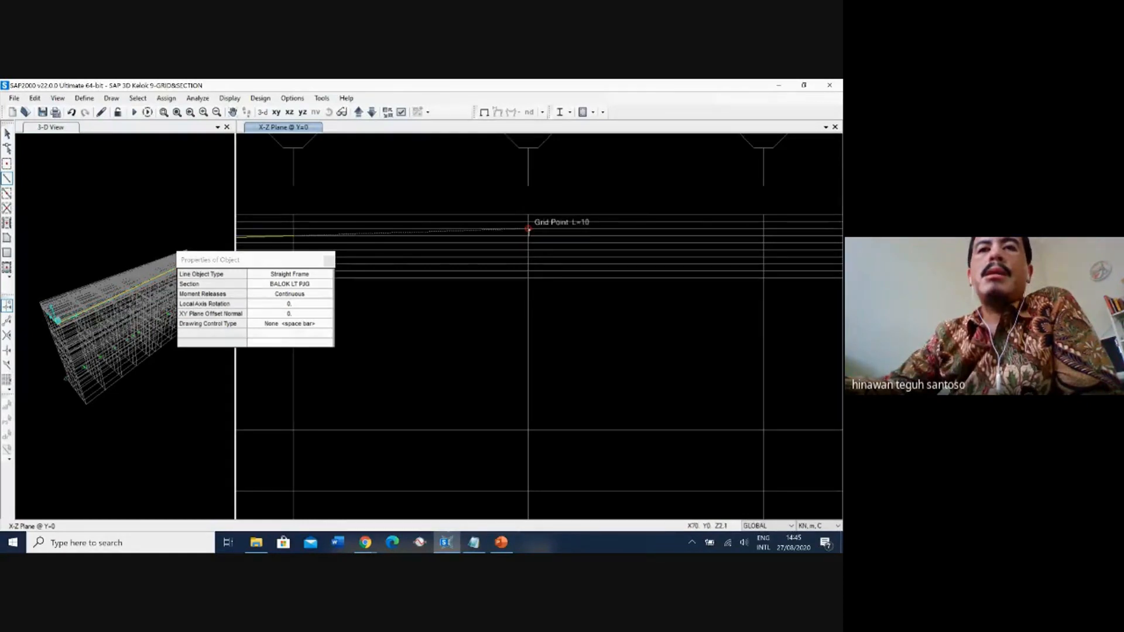
pyautogui.click(529, 229)
pyautogui.moveTo(629, 225); pyautogui.dragTo(459, 242, button='middle')
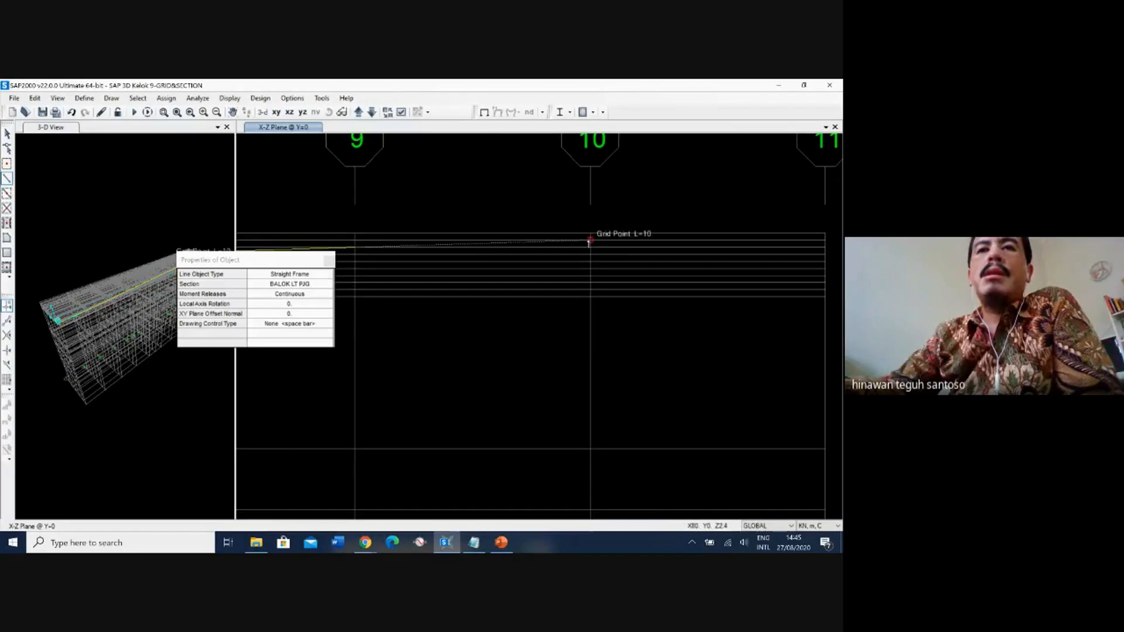
pyautogui.click(589, 240)
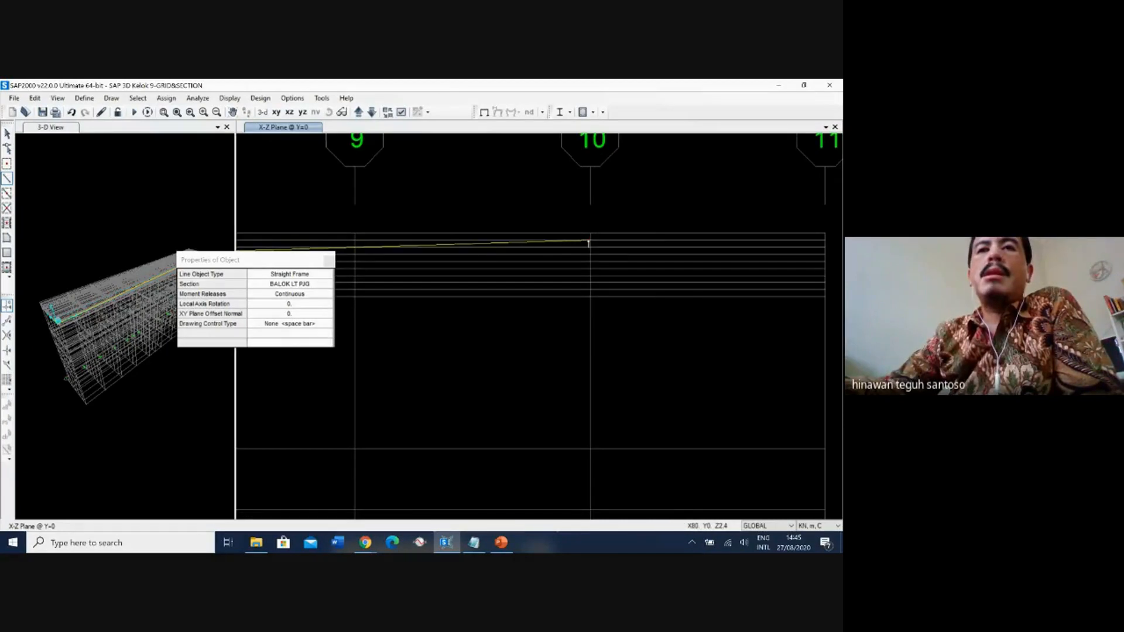
pyautogui.click(825, 235)
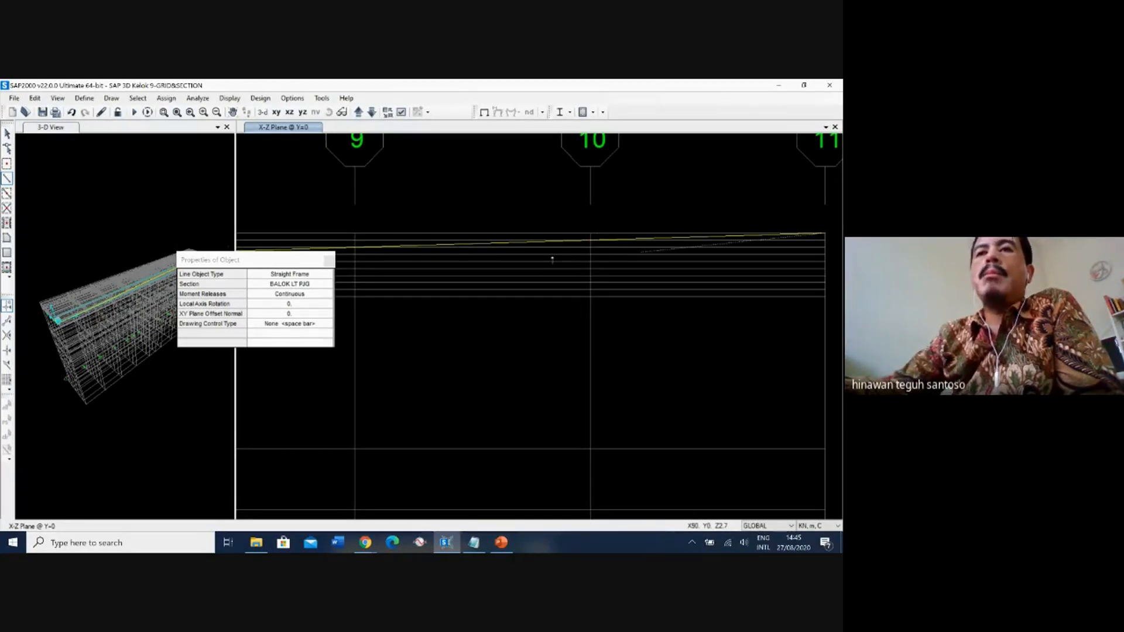
pyautogui.rightClick(432, 295)
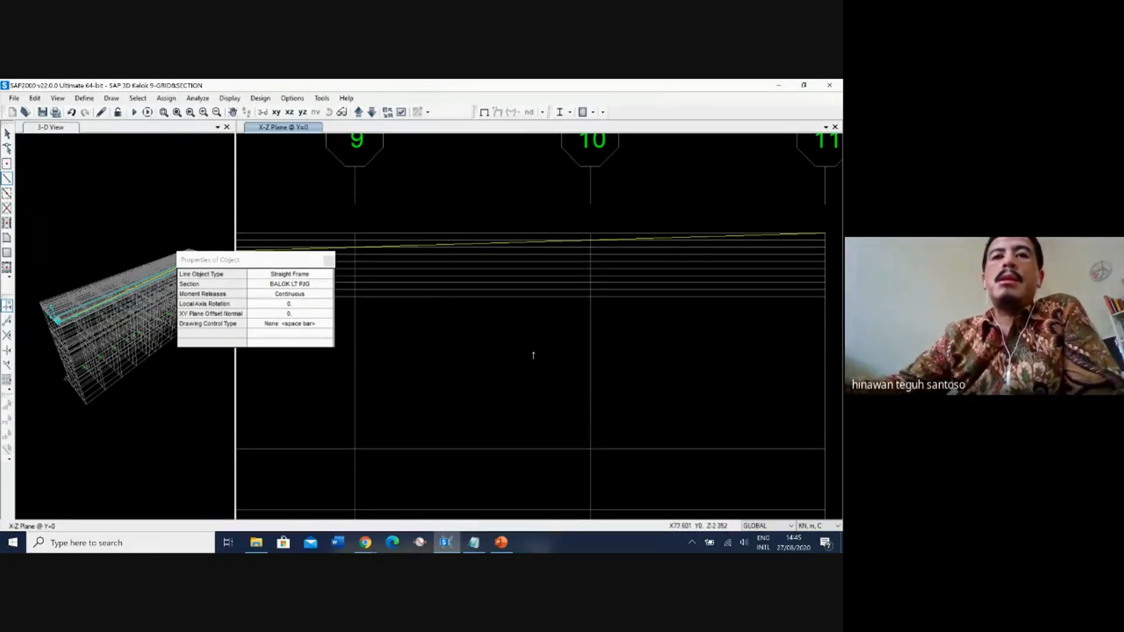
pyautogui.press('Escape')
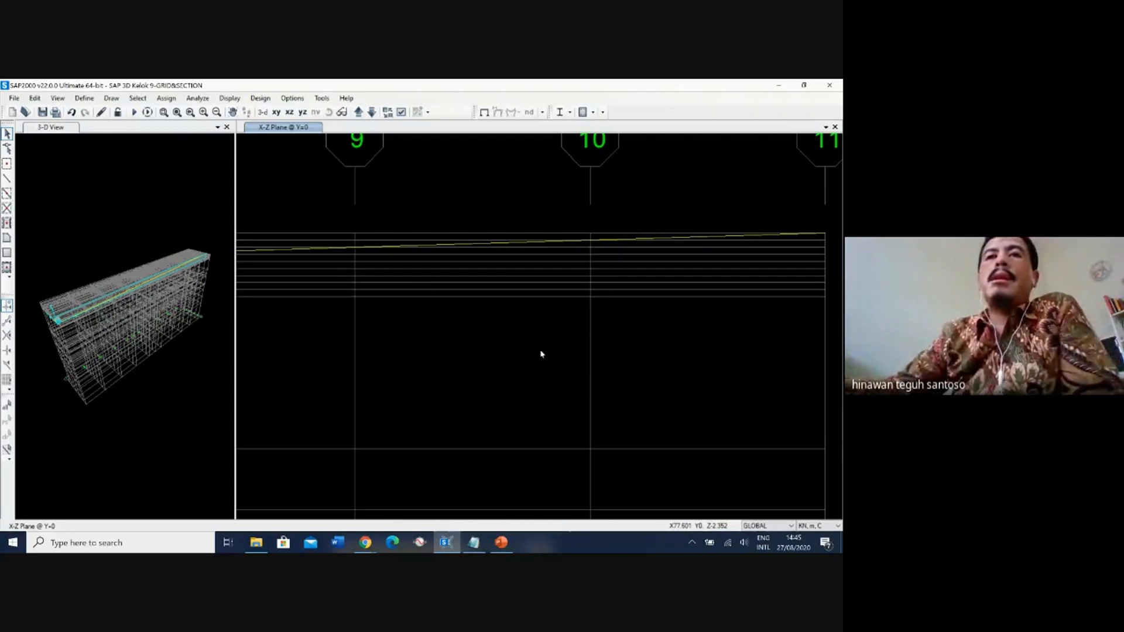
# Check the full deck line in the elevation against the PowerPoint bridge side view on slide 7, and return to SAP2000.
pyautogui.scroll(-6, 541, 238)
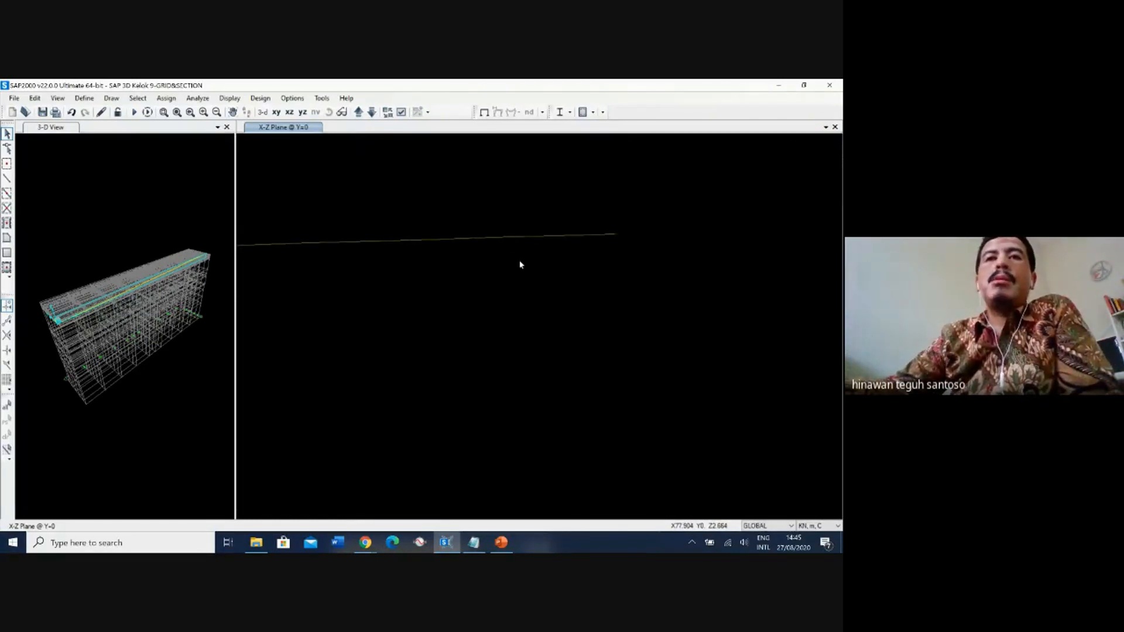
pyautogui.moveTo(420, 263); pyautogui.dragTo(586, 266, button='middle')
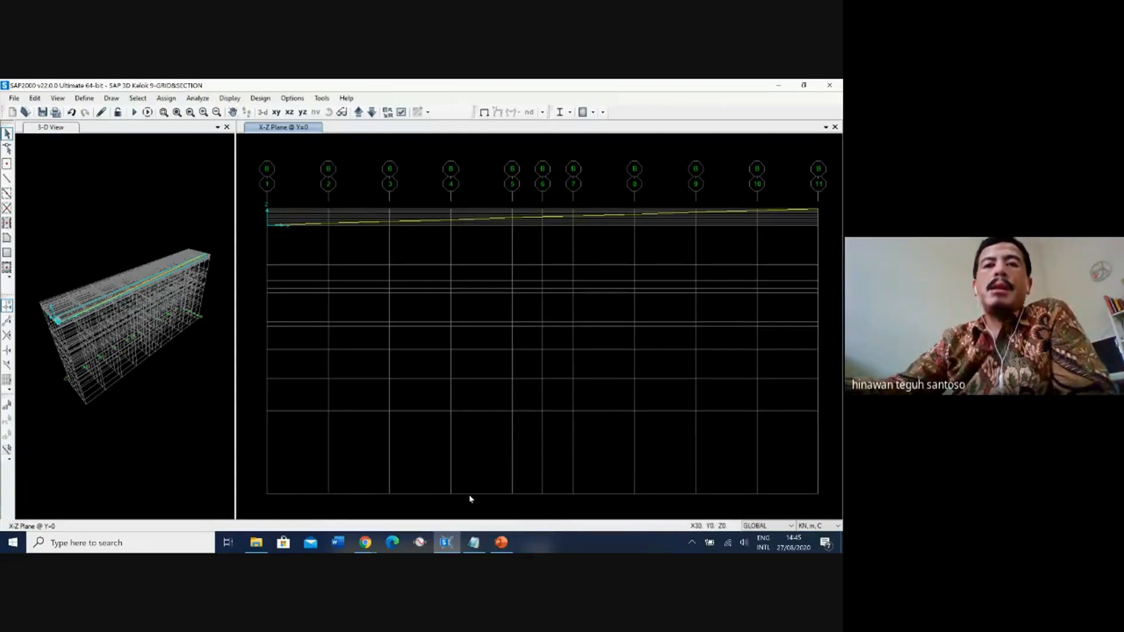
pyautogui.click(497, 545)
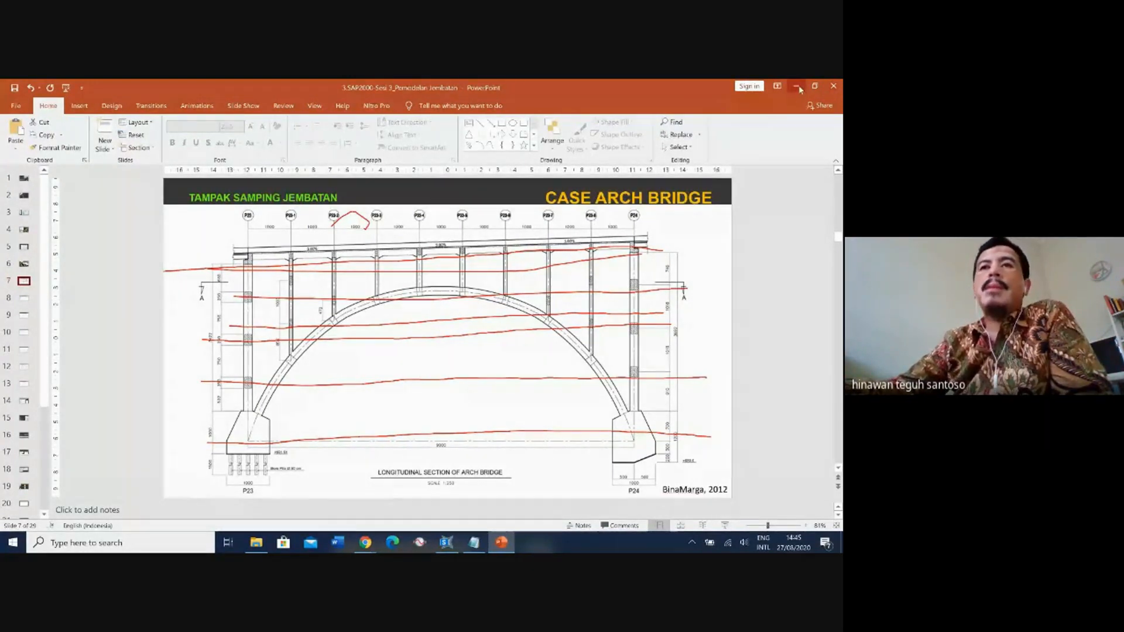
pyautogui.click(447, 542)
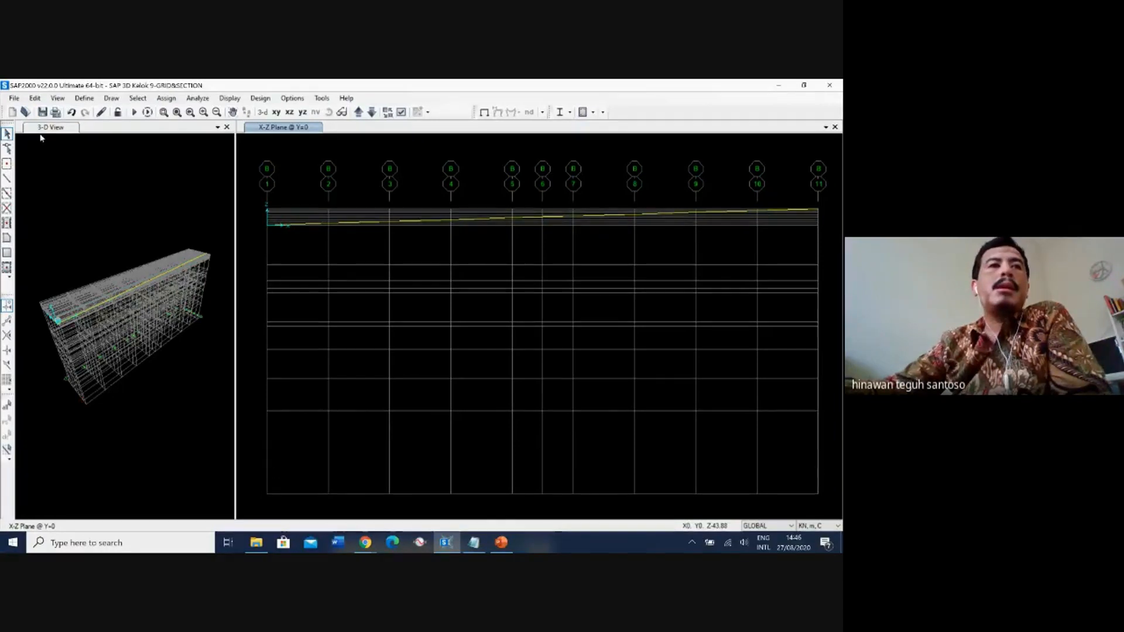
# Set the straight frame section to ARCH and draw the first arch segment from X=0, Z=-43.88 to X=10, Z=-25.03.
pyautogui.click(7, 178)
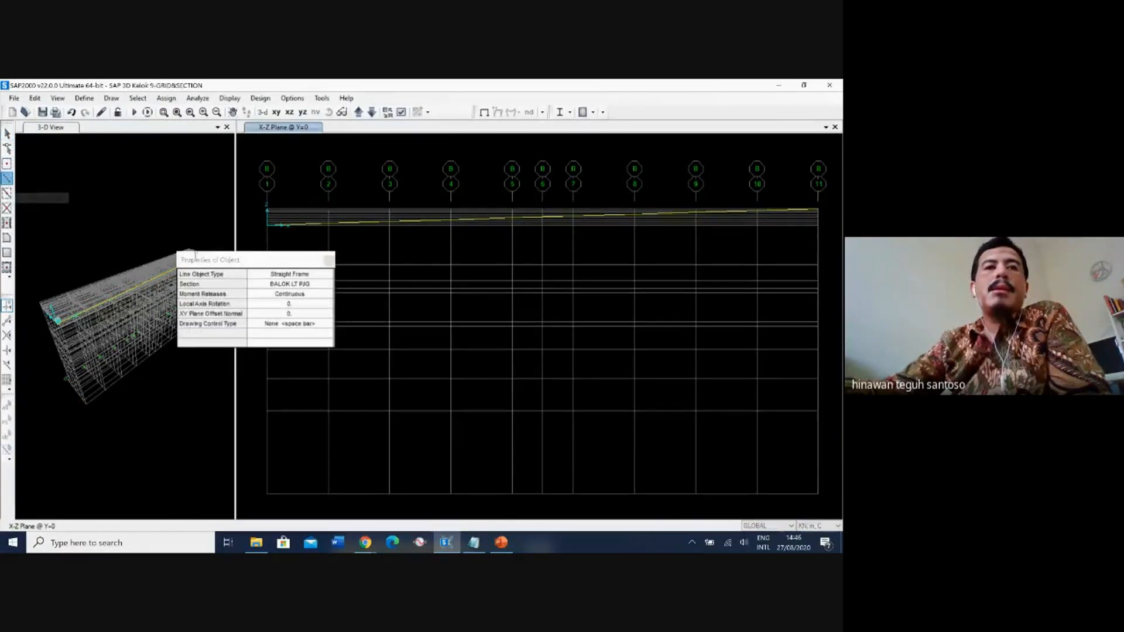
pyautogui.click(176, 198)
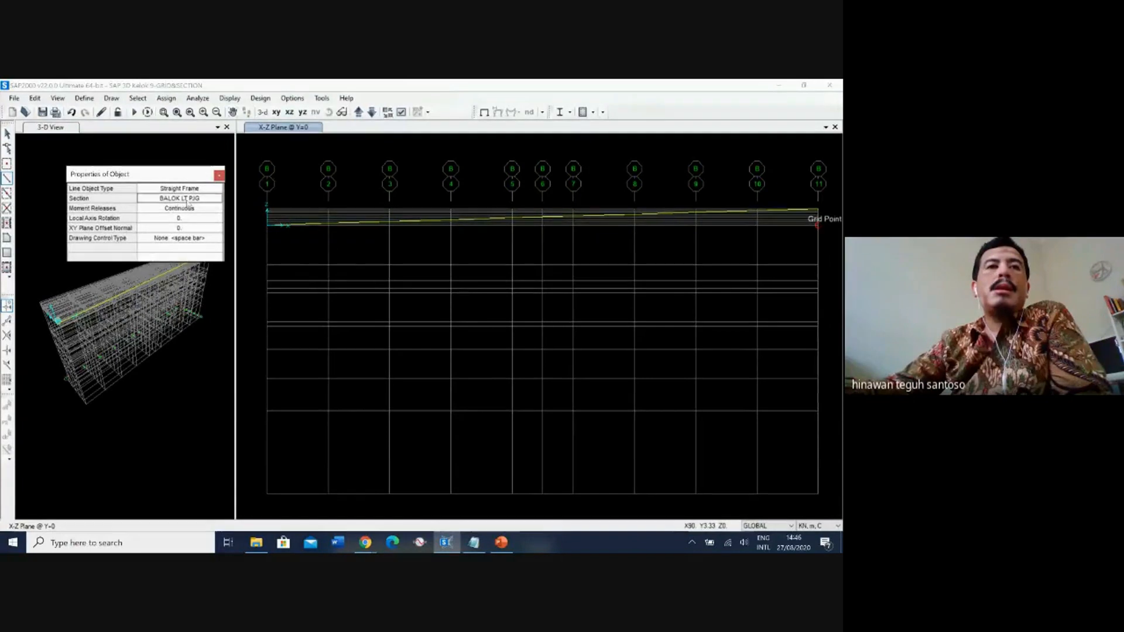
pyautogui.click(176, 199)
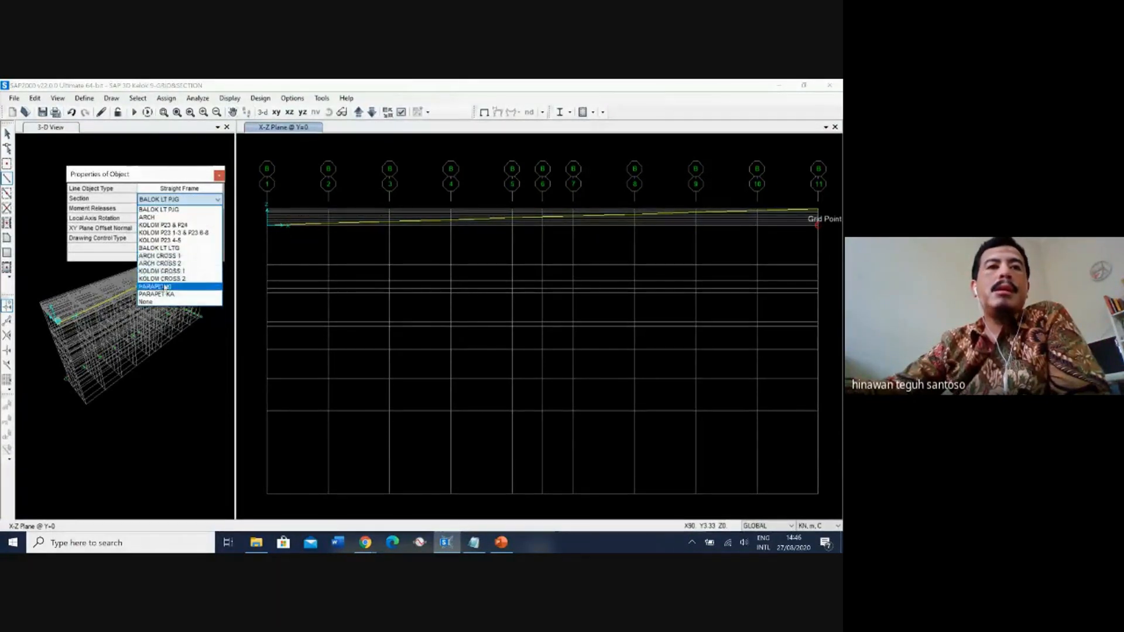
pyautogui.click(153, 218)
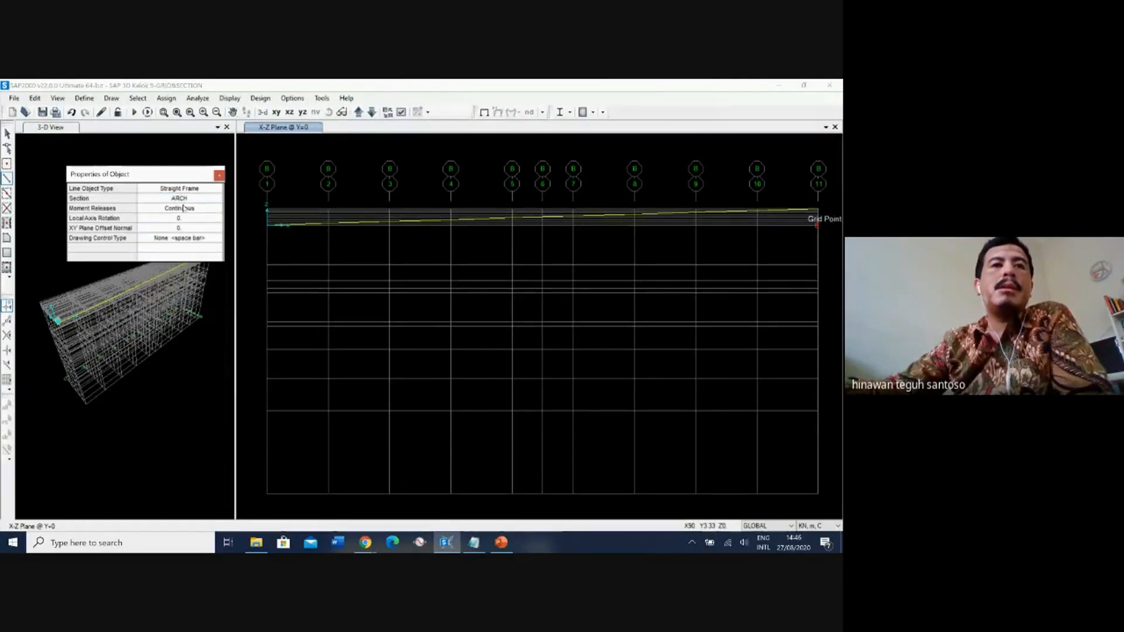
pyautogui.click(270, 496)
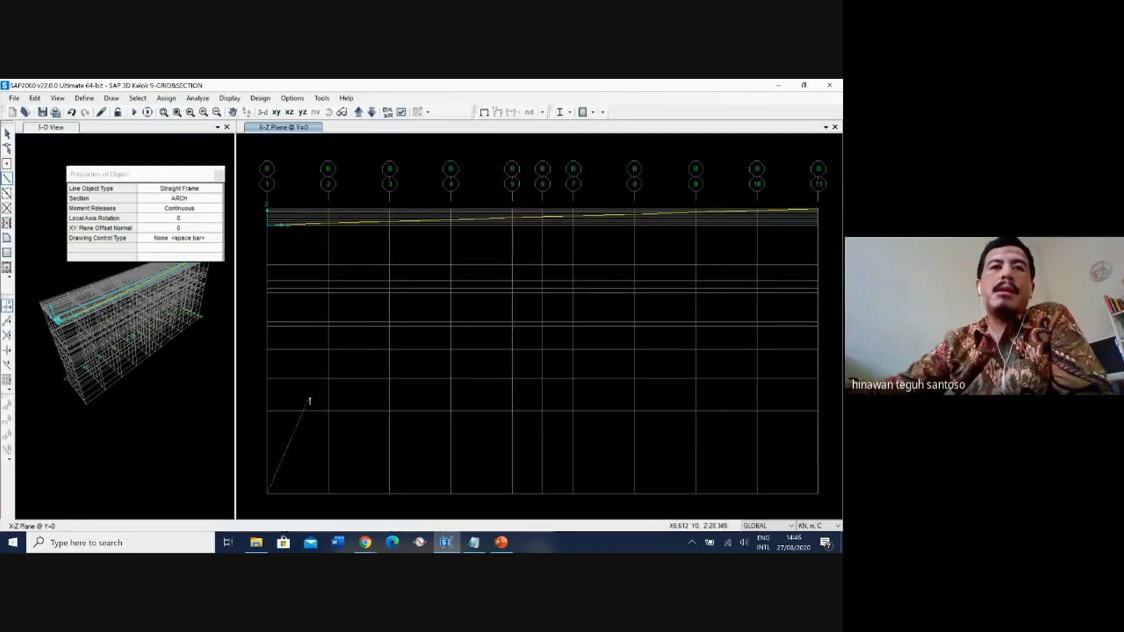
pyautogui.click(330, 381)
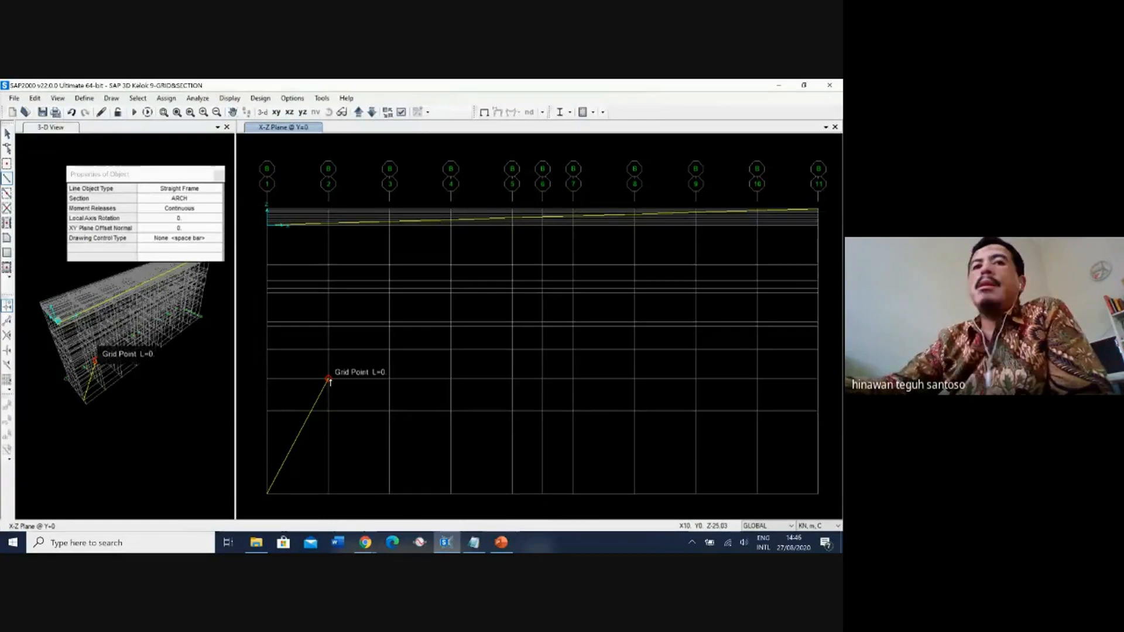
# Continue the rising half of the arch through X=20, Z=-15.79 and X=30, Z=-11.07 to X=40, Z=-9.05.
pyautogui.click(329, 379)
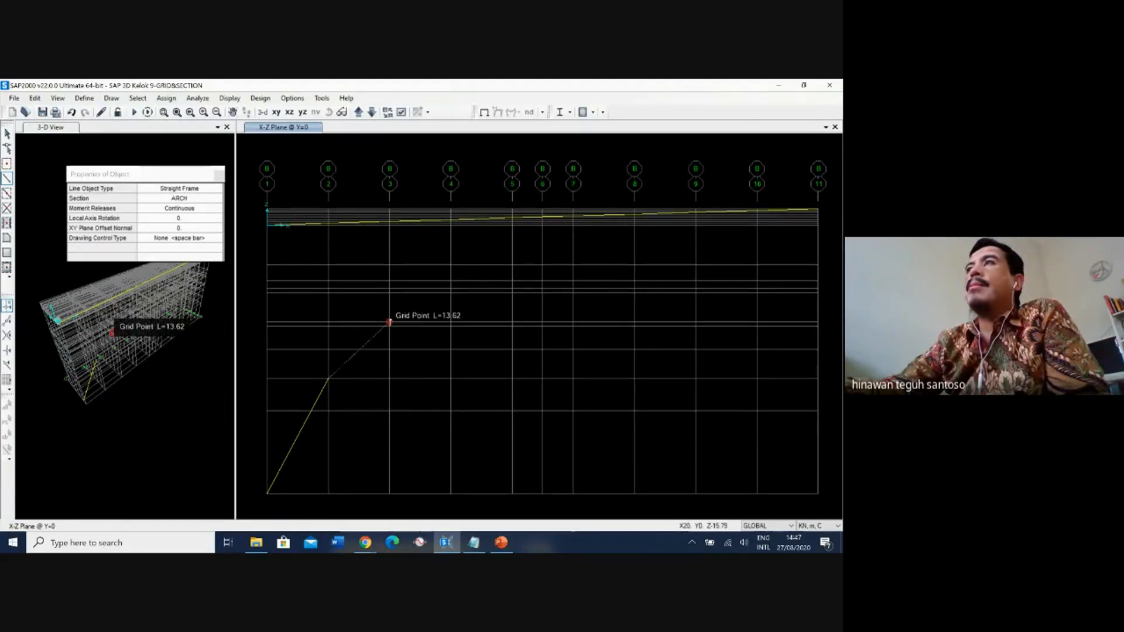
pyautogui.click(389, 322)
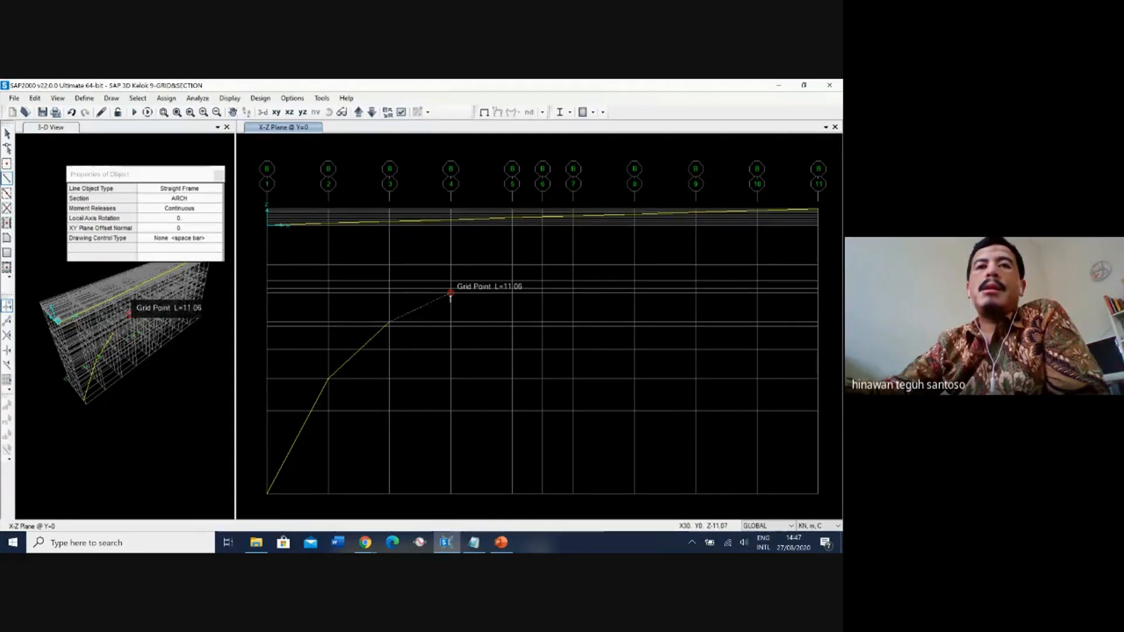
pyautogui.click(451, 293)
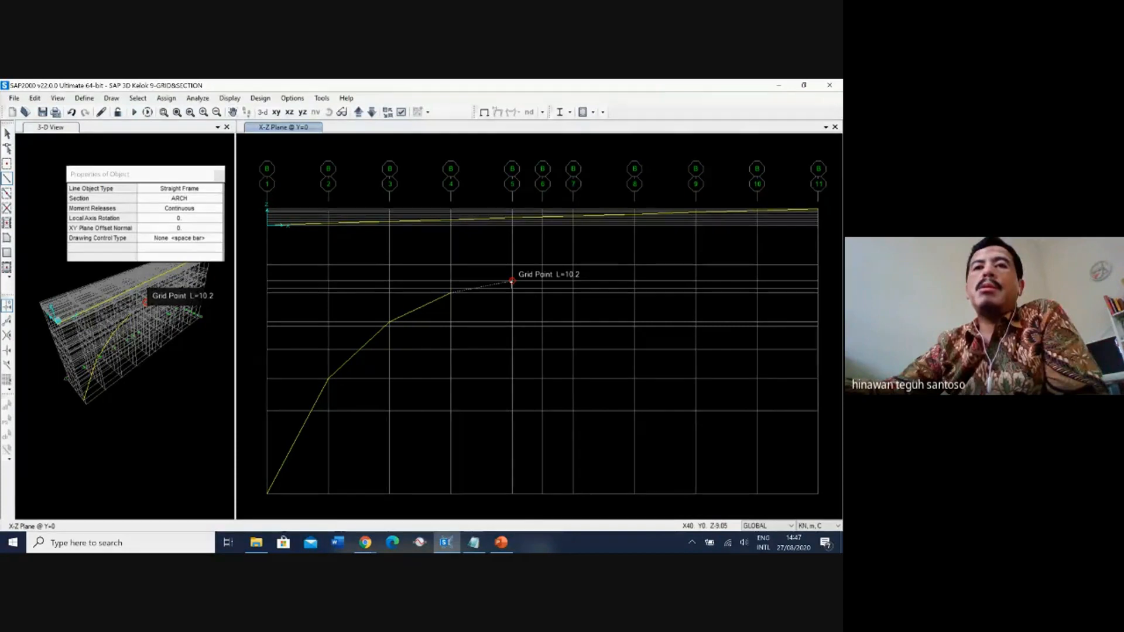
pyautogui.click(512, 283)
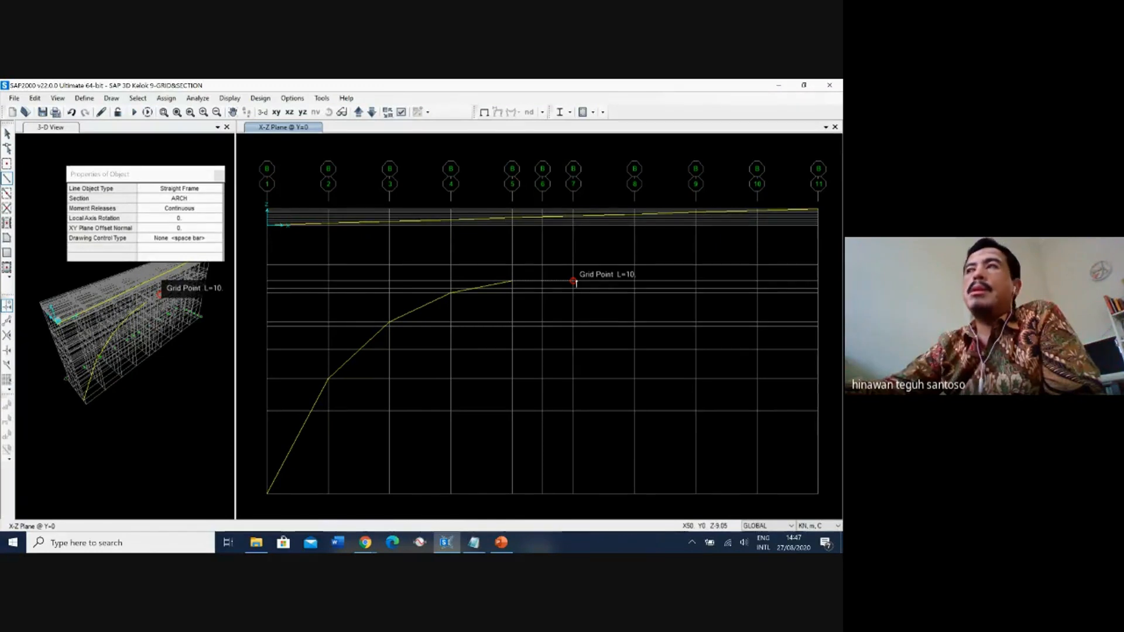
# Complete the arch in X-Z coordinates through (50, -9.05), (60, -11.07), (70, -15.79) and (80, -25.03) to the far base at (90, -43.88).
pyautogui.click(574, 282)
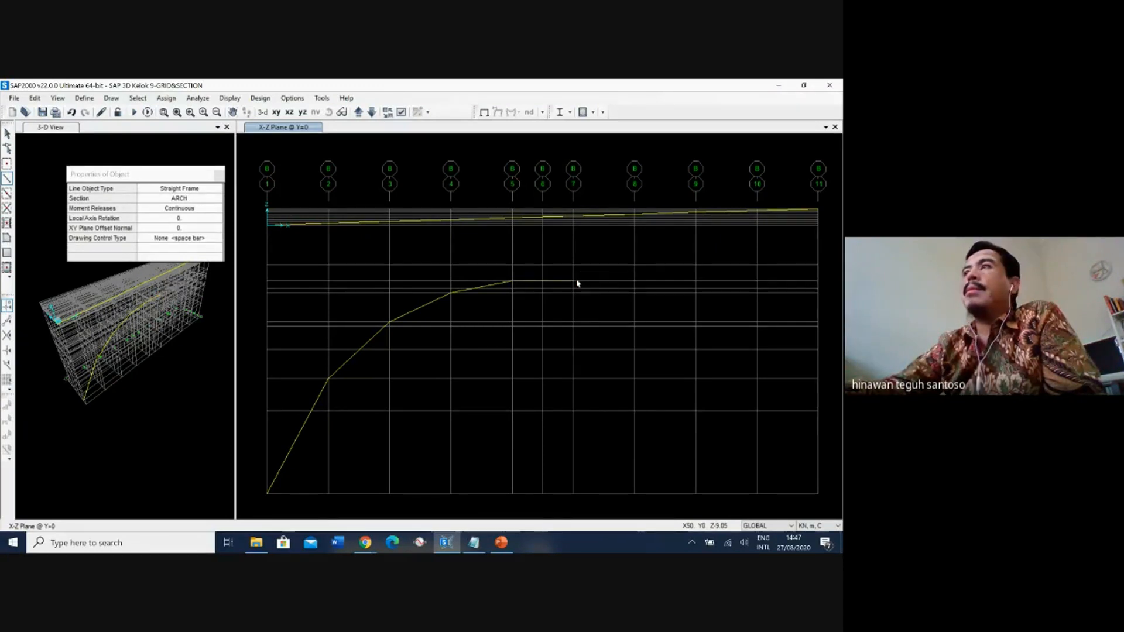
pyautogui.click(635, 292)
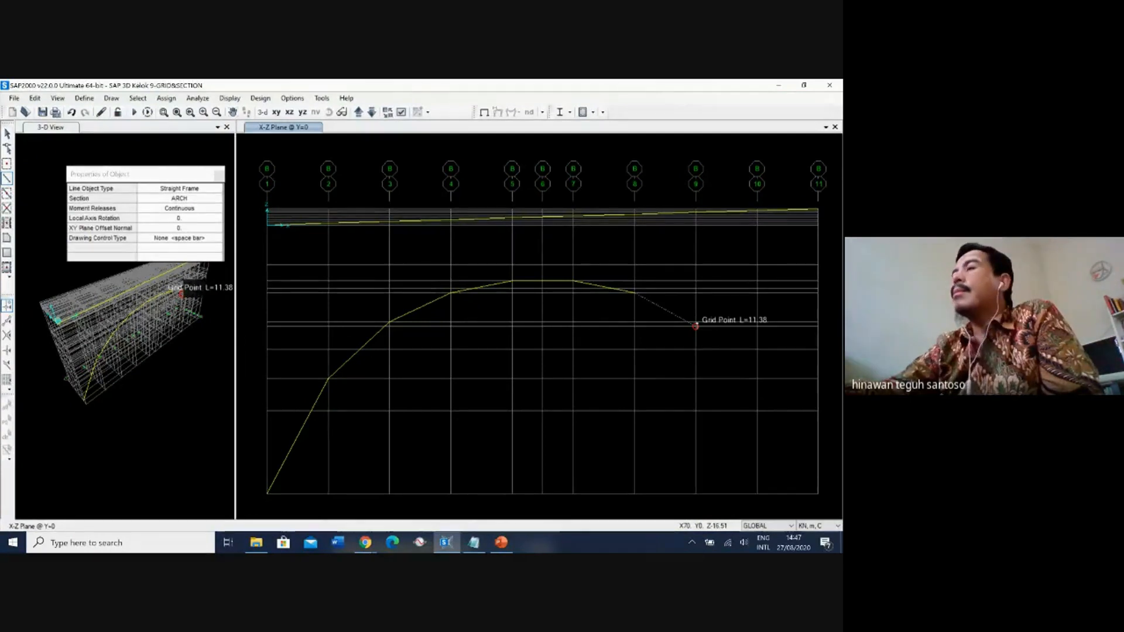
pyautogui.click(696, 322)
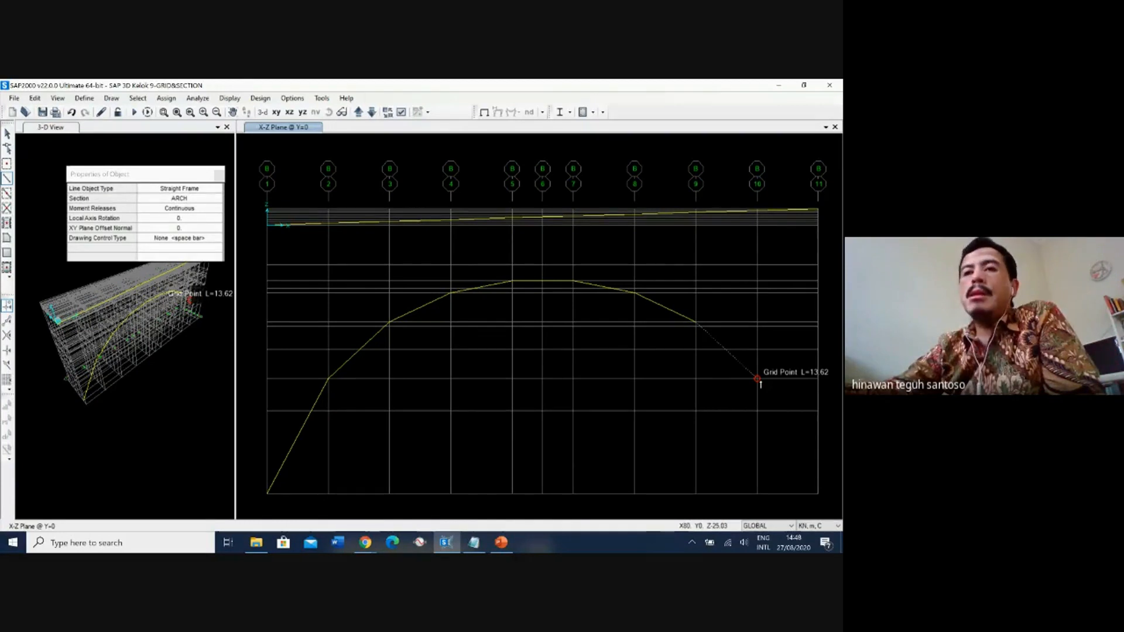
pyautogui.click(758, 379)
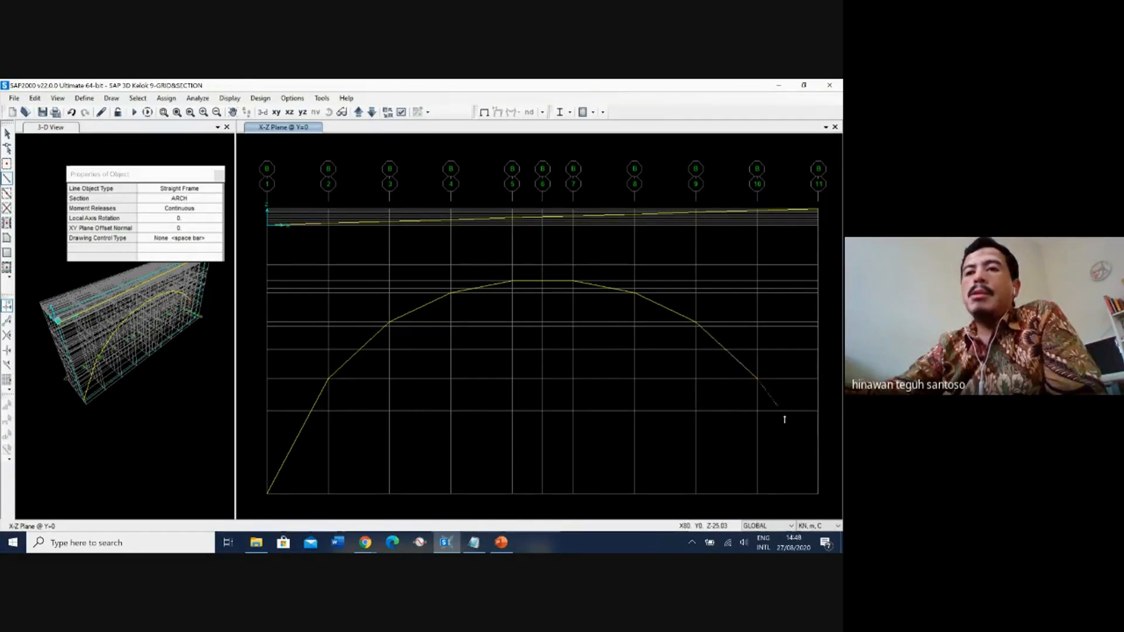
pyautogui.click(818, 493)
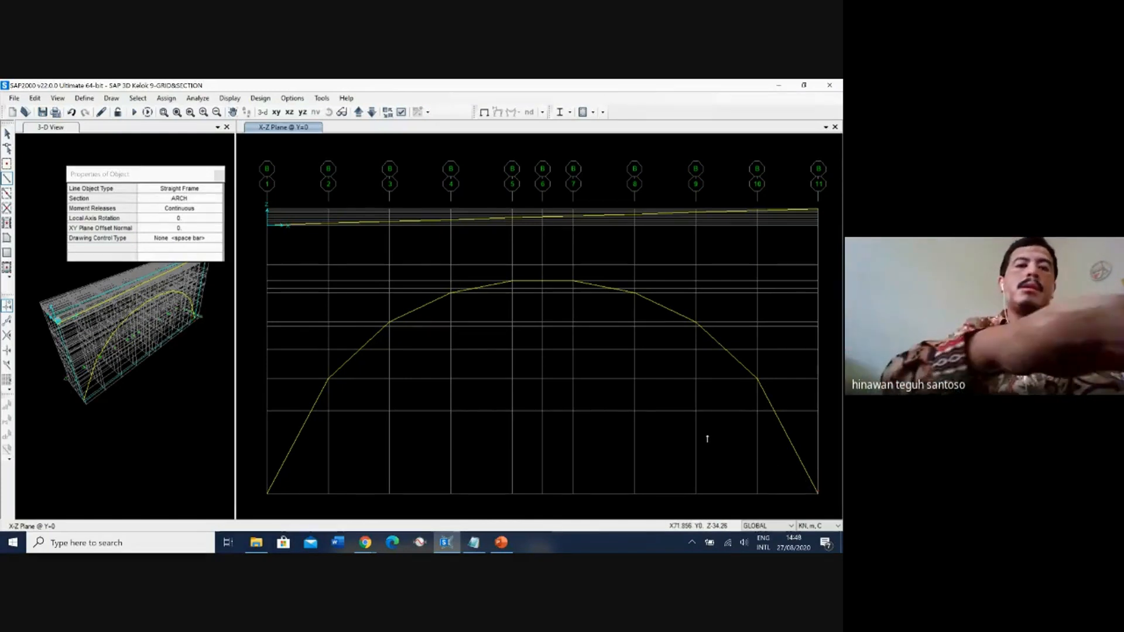
# End the arch drawing, check the bridge side view on PowerPoint slide 7, and return to SAP2000.
pyautogui.press('Escape')
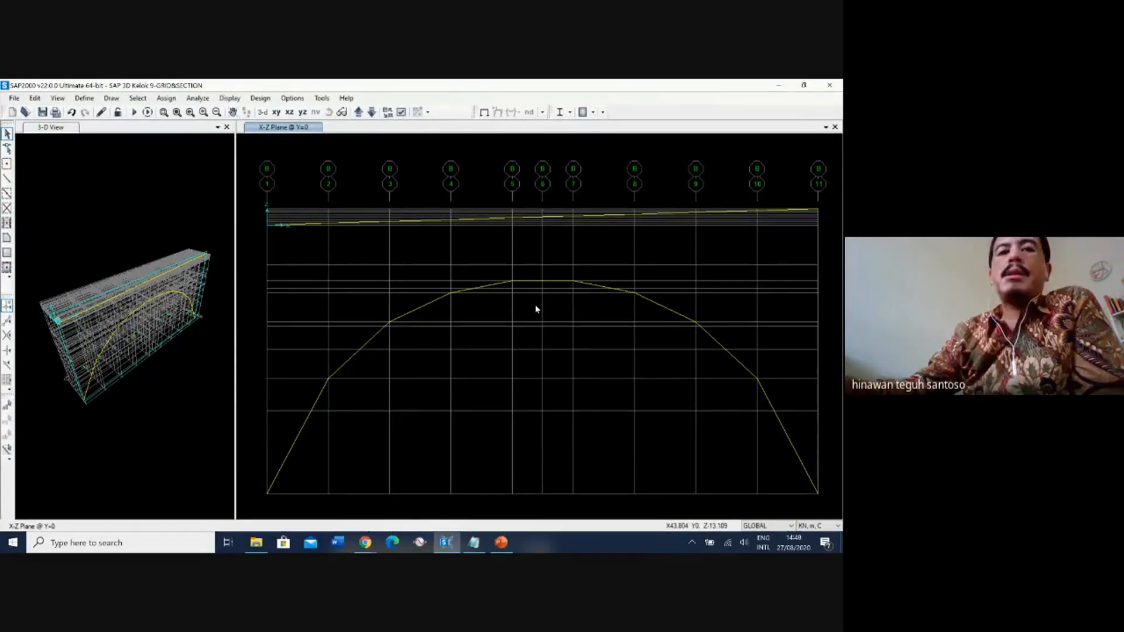
pyautogui.click(501, 544)
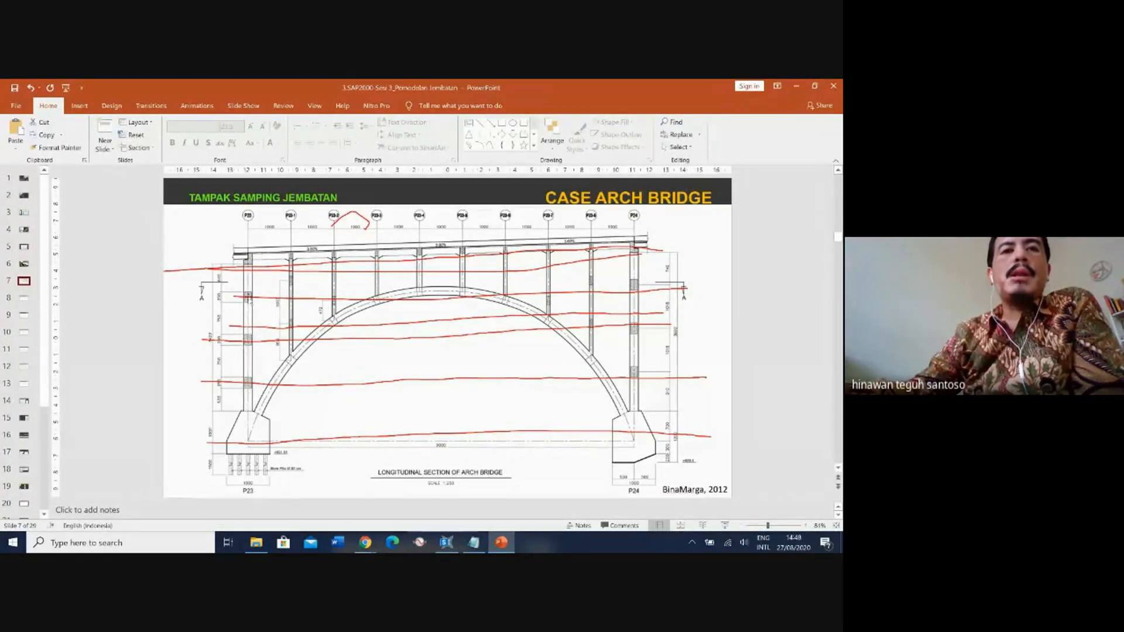
pyautogui.click(796, 86)
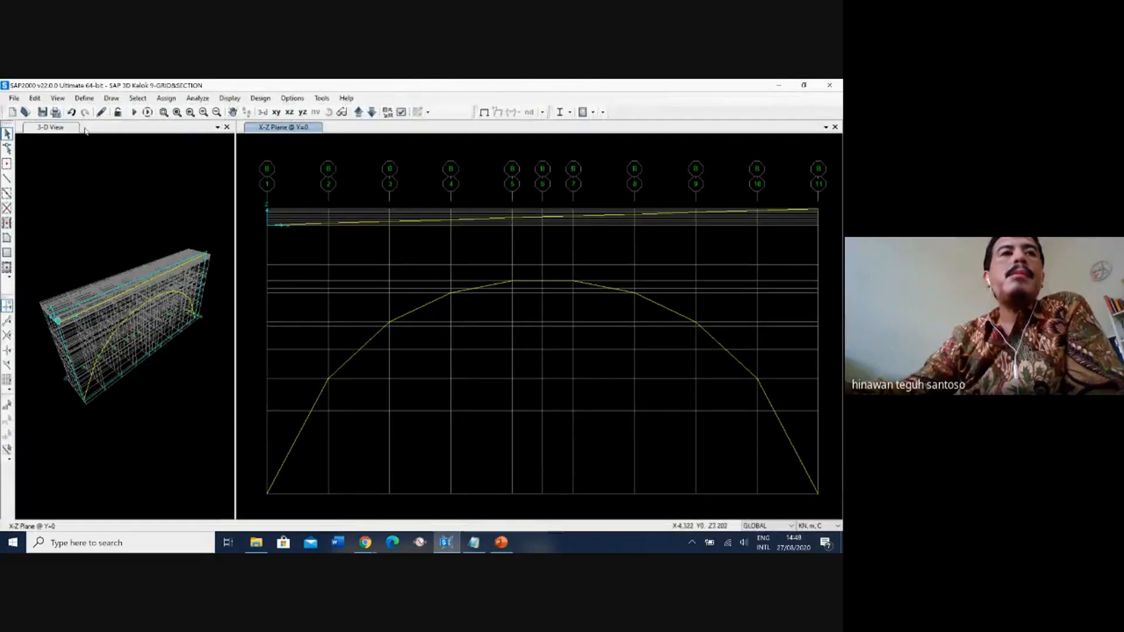
# Set the straight frame section to KOLOM P23 & P24 and draw the X=0 column from Z=-43.88 through Z=-30.3 and Z=-20.3 to the deck.
pyautogui.click(7, 179)
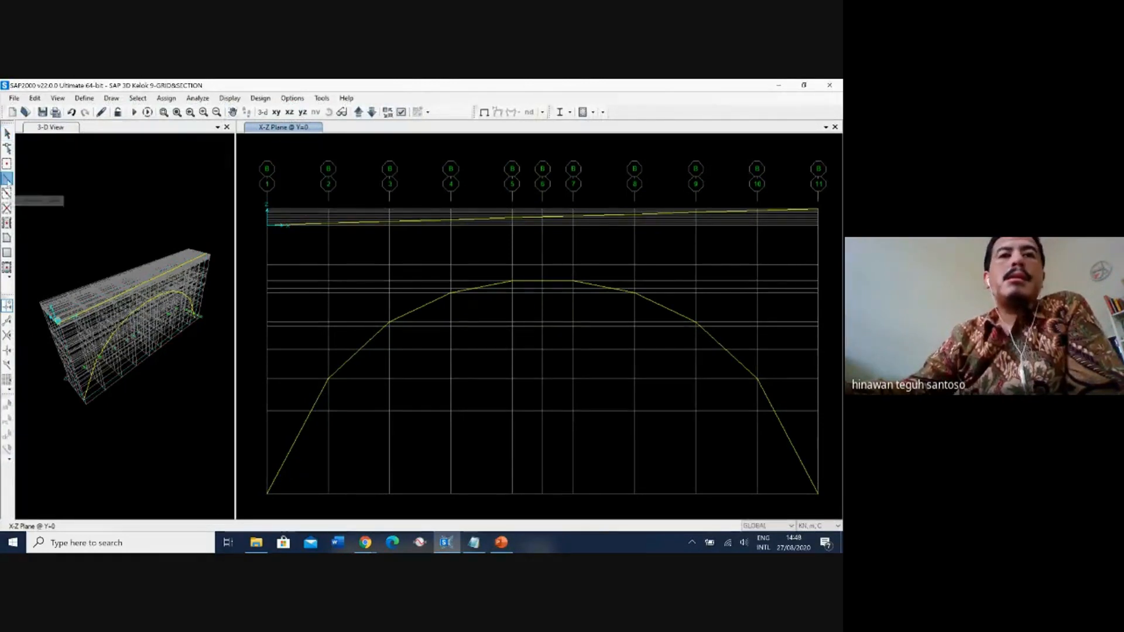
pyautogui.click(193, 199)
pyautogui.click(192, 199)
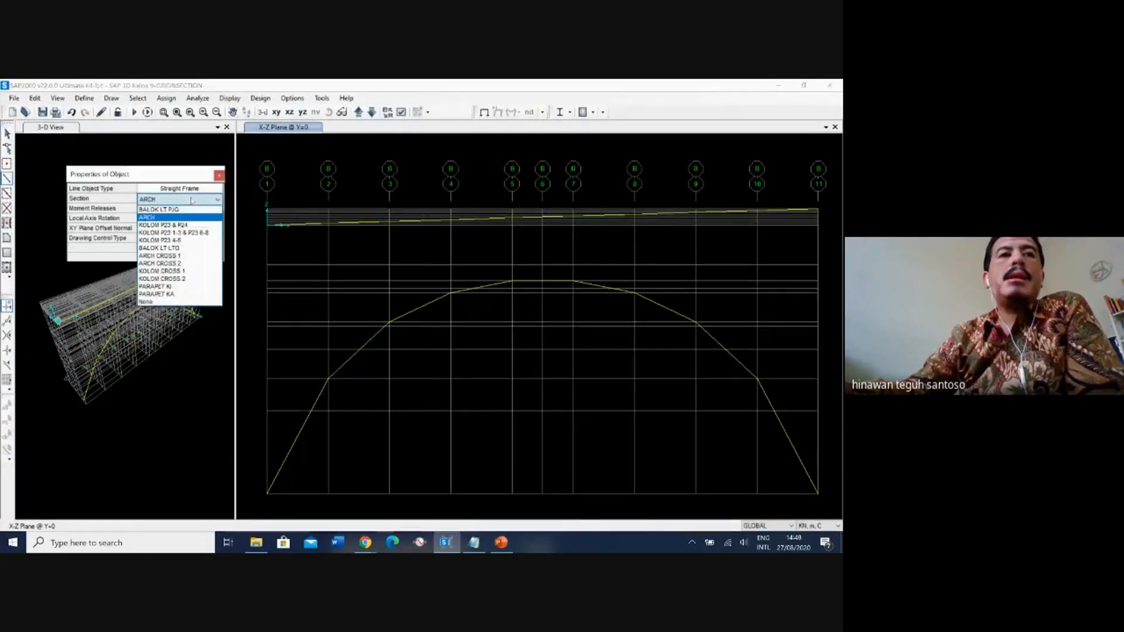
pyautogui.click(168, 226)
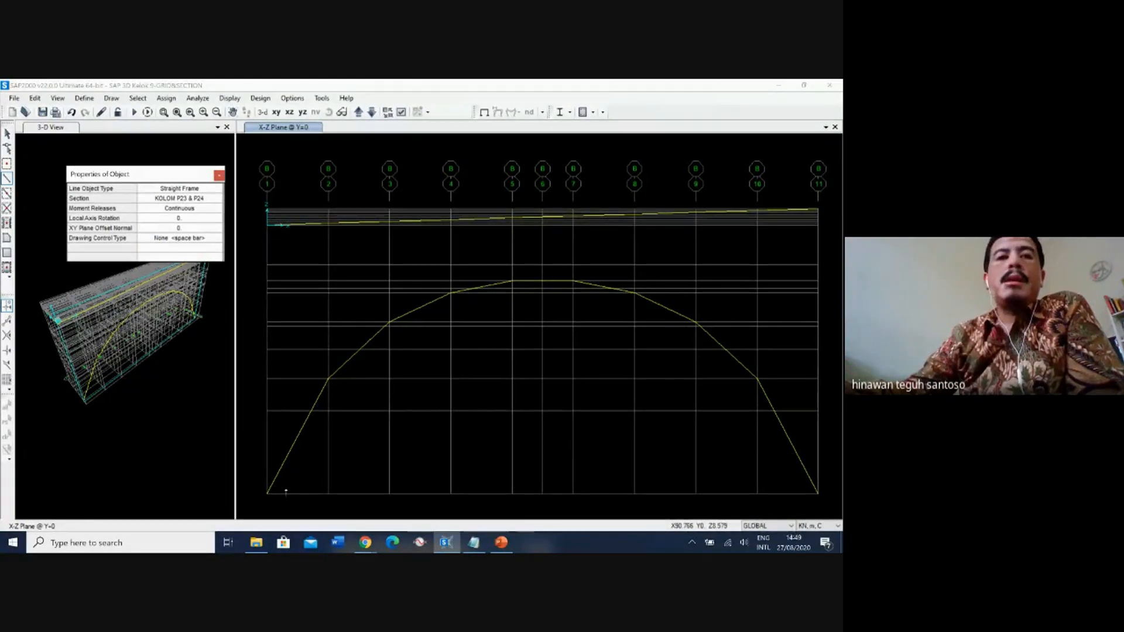
pyautogui.click(267, 494)
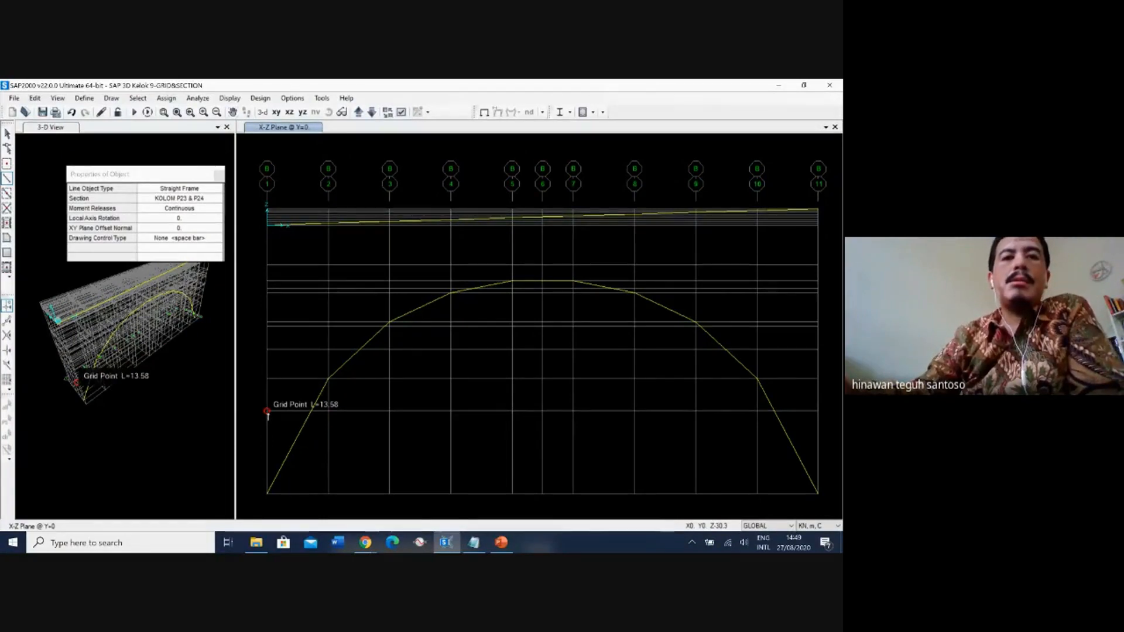
pyautogui.click(267, 413)
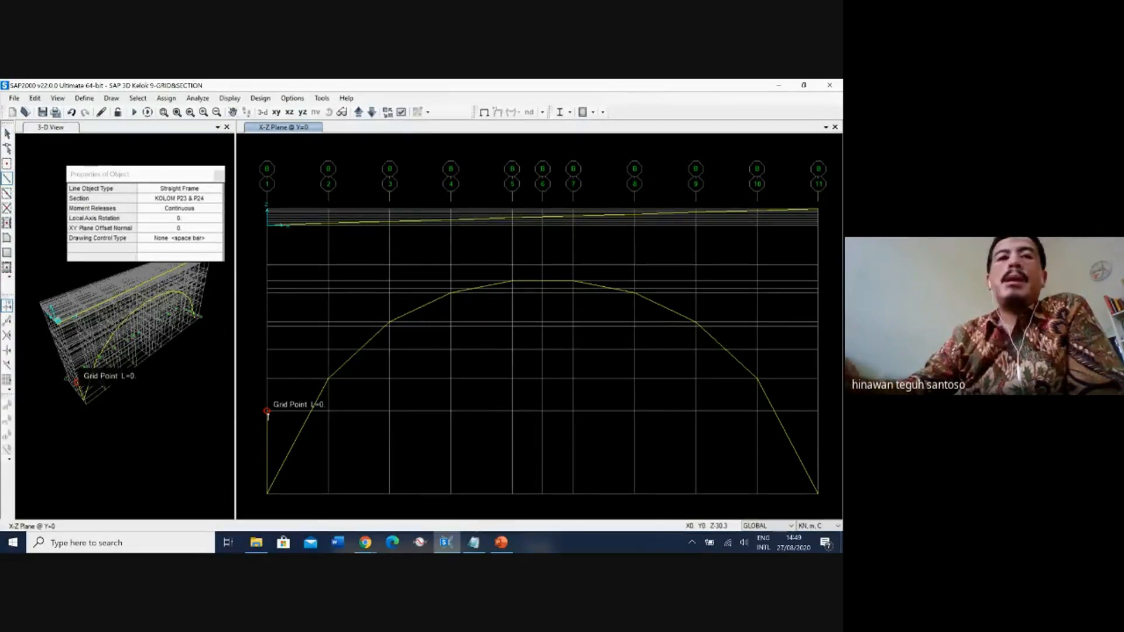
pyautogui.click(267, 352)
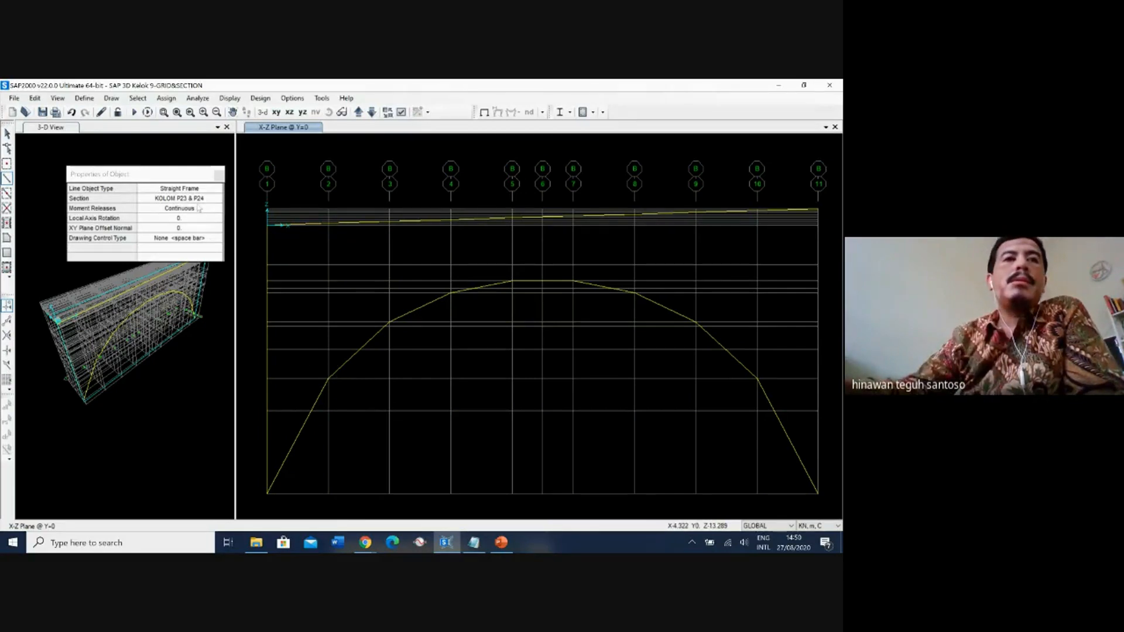
# Set the section to KOLOM P23 1-3 & P23 6-8 and draw the X=10 column from Z=-25.03 through Z=-16.51 and Z=-6.46 to the deck.
pyautogui.click(180, 199)
pyautogui.click(218, 199)
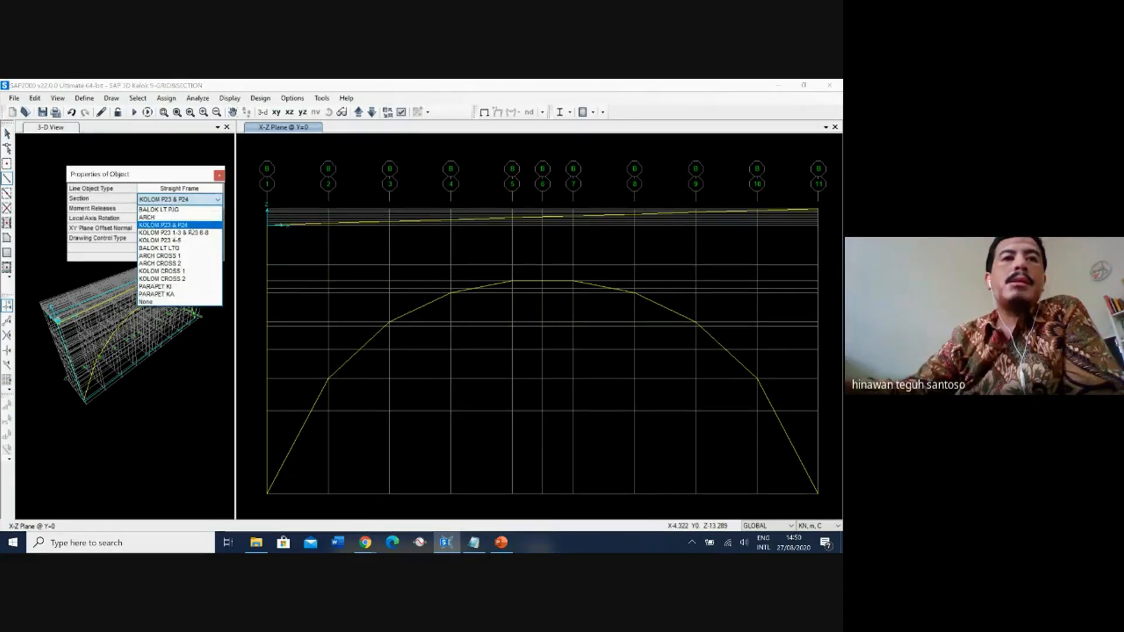
pyautogui.click(192, 233)
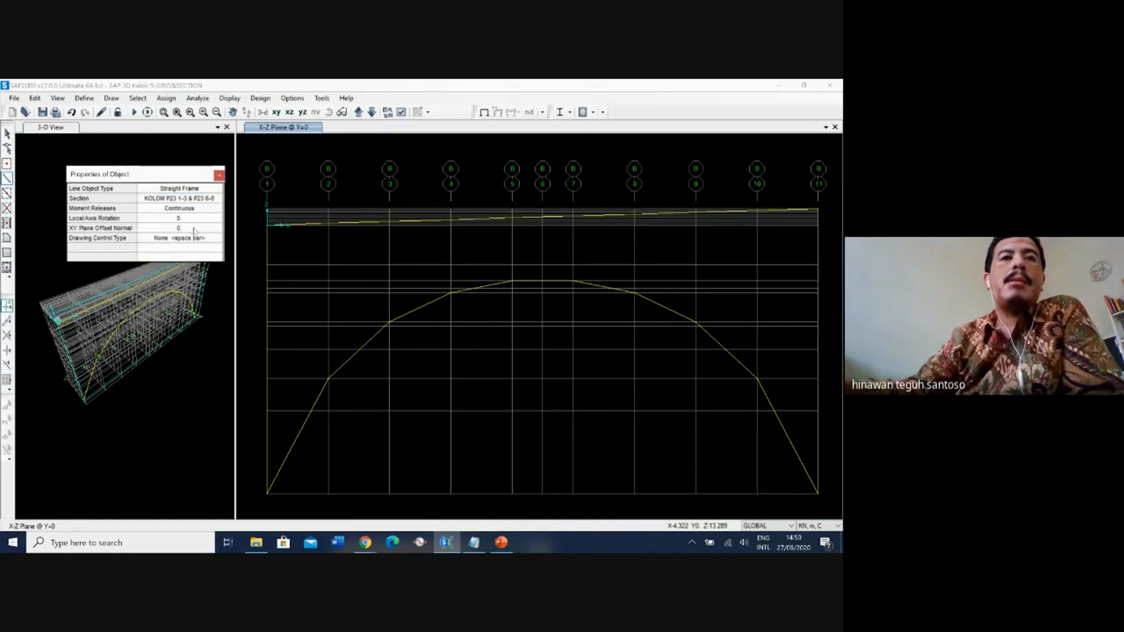
pyautogui.click(327, 380)
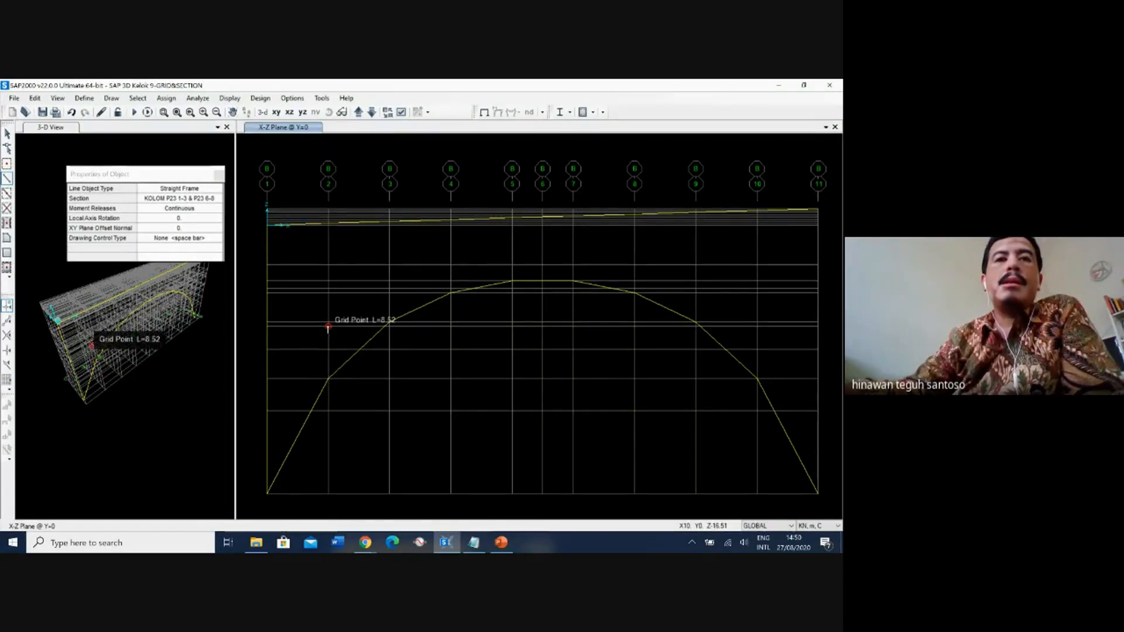
pyautogui.click(328, 329)
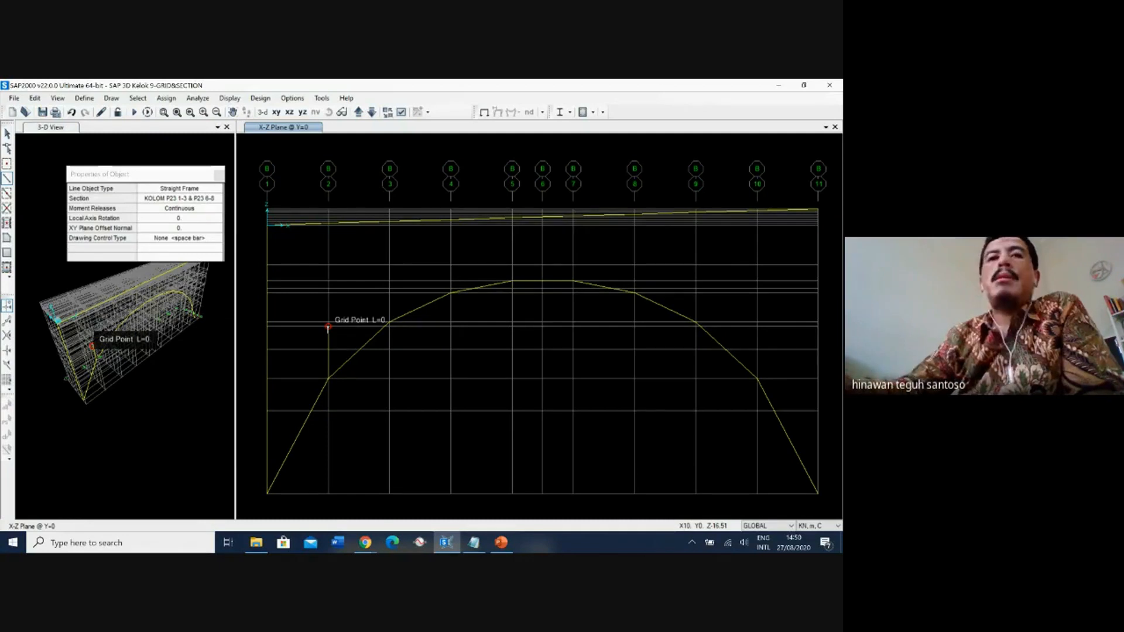
pyautogui.click(329, 264)
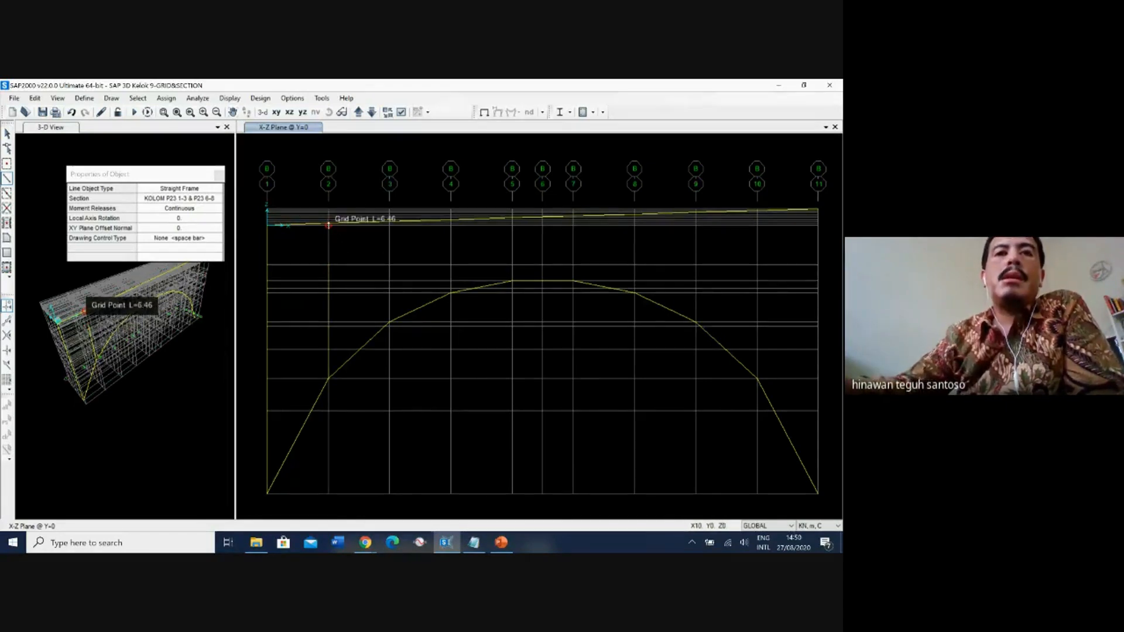
pyautogui.scroll(2, 329, 225)
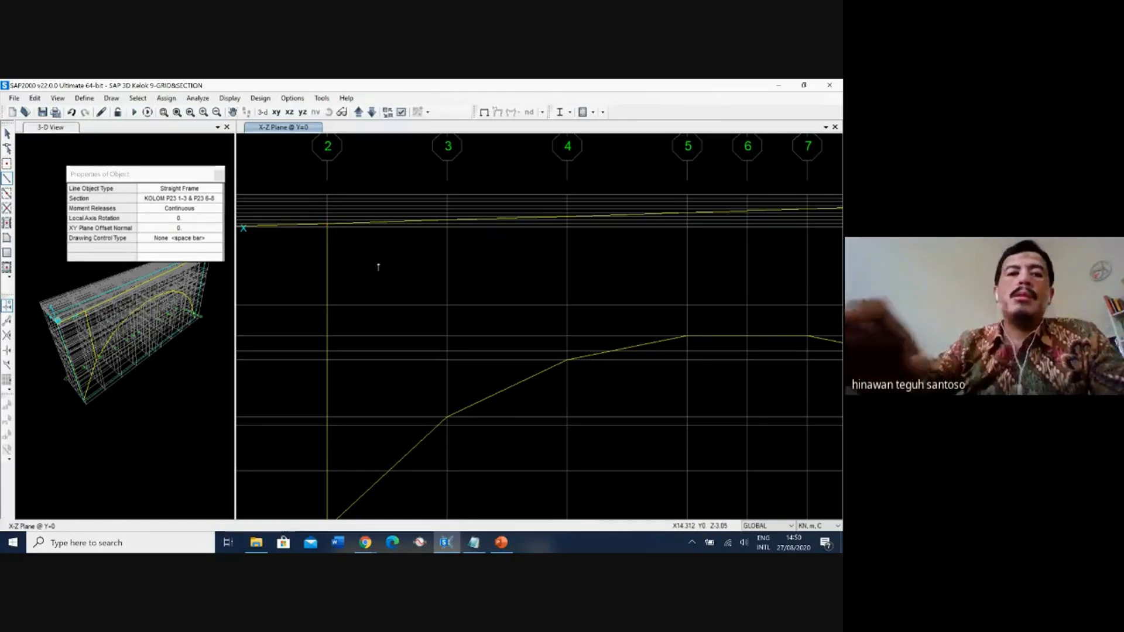
pyautogui.press('Escape')
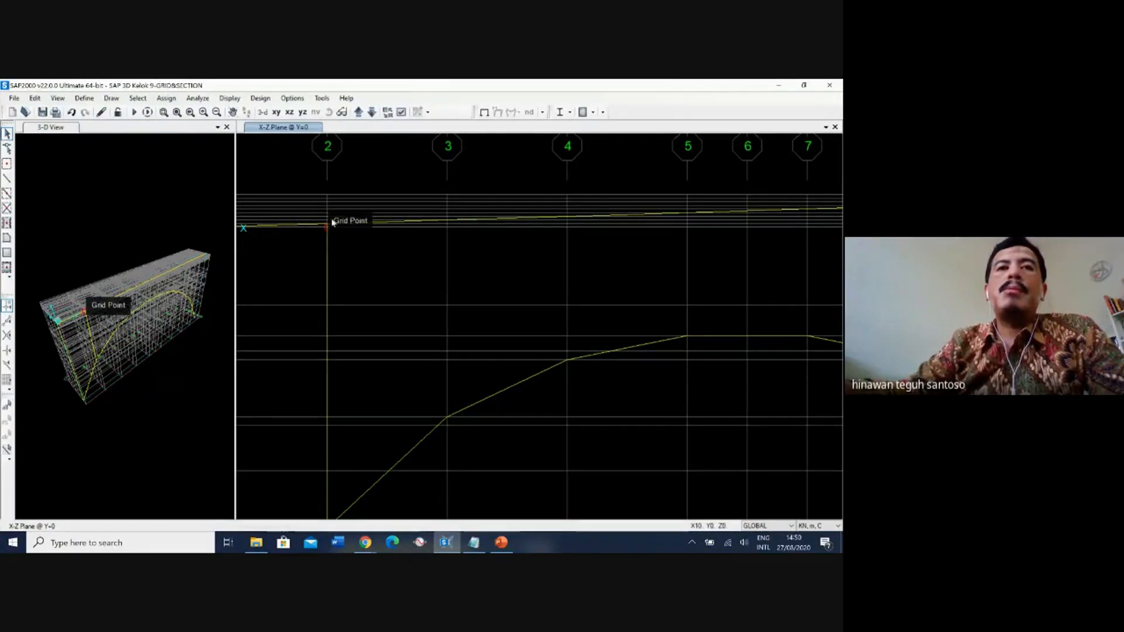
# Open the GLOBAL grid system data and make the Z grid lines at 0.3 m and 0.6 m invisible.
pyautogui.rightClick(370, 185)
pyautogui.click(394, 188)
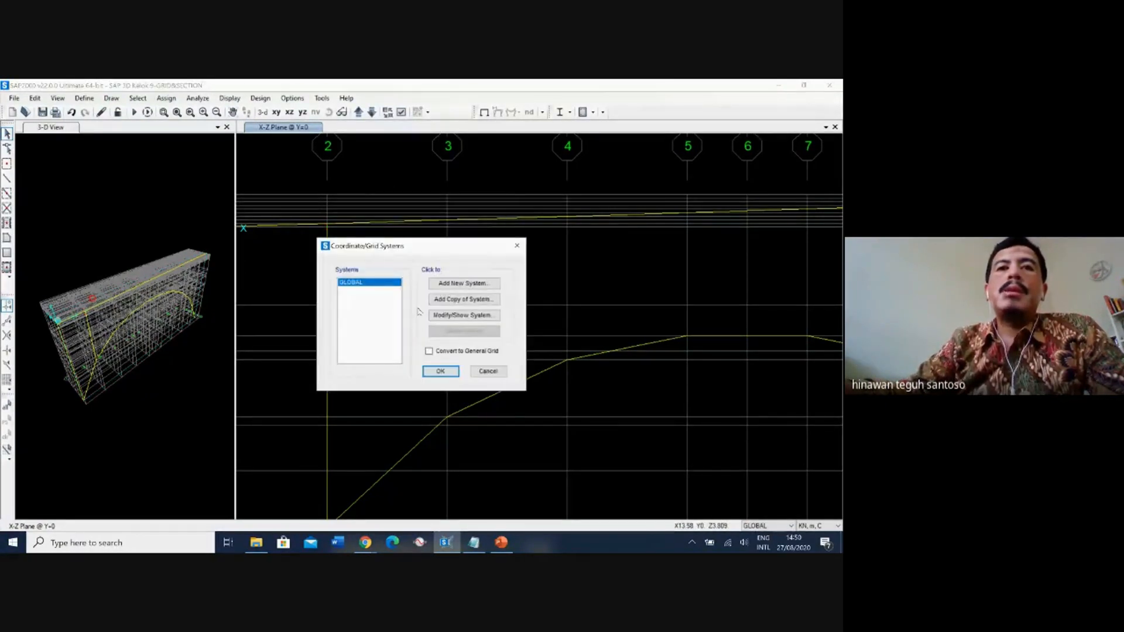
pyautogui.click(464, 316)
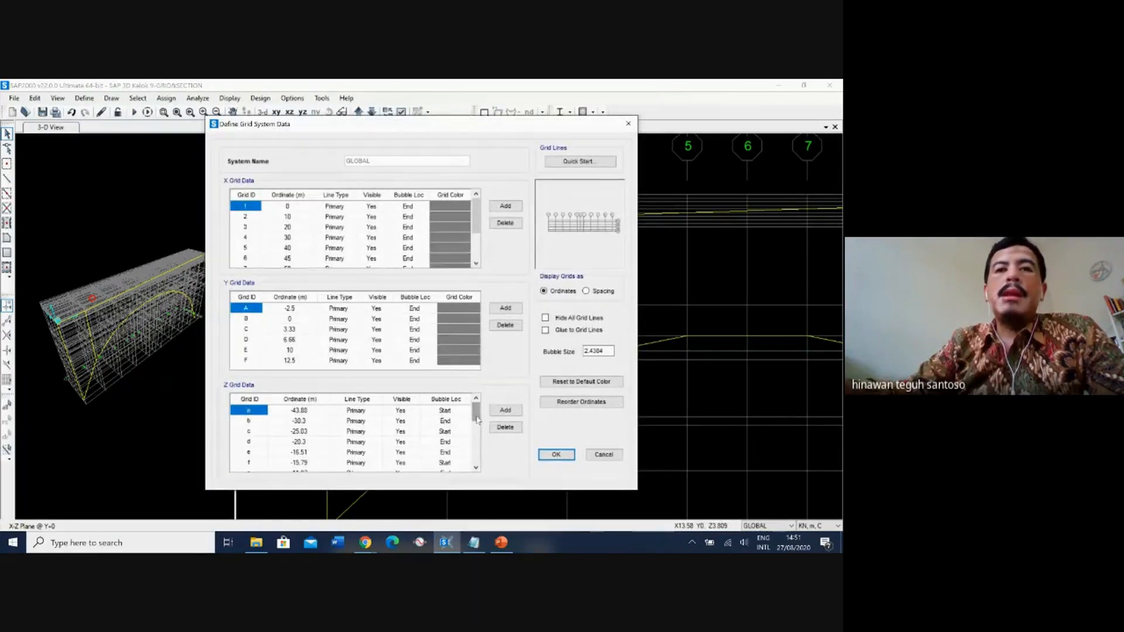
pyautogui.moveTo(477, 420); pyautogui.dragTo(477, 453)
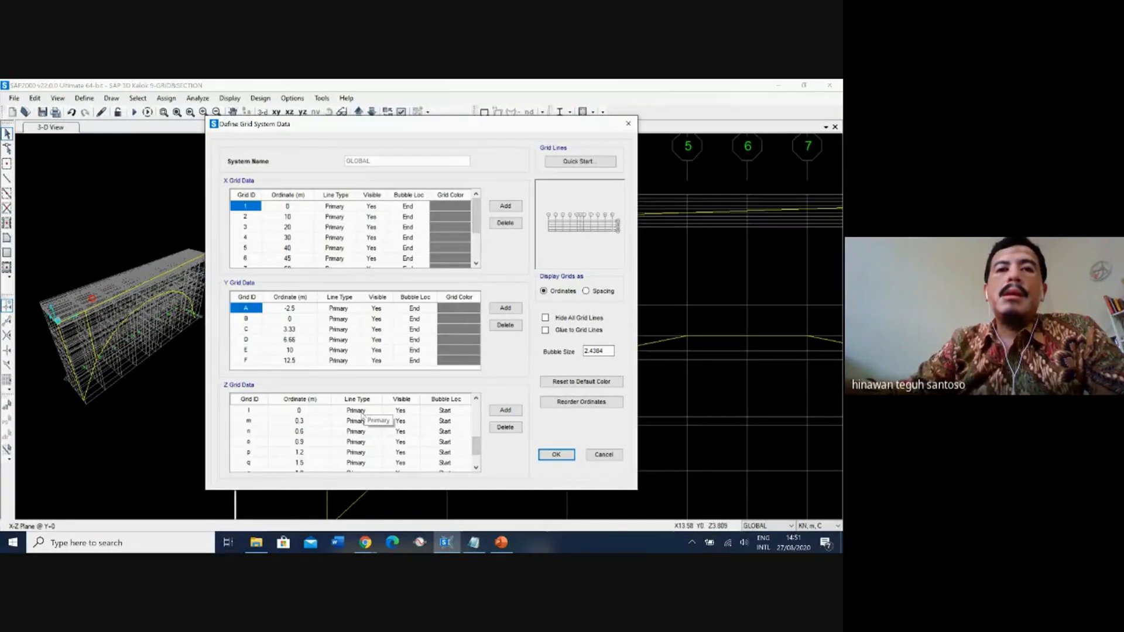
pyautogui.click(375, 421)
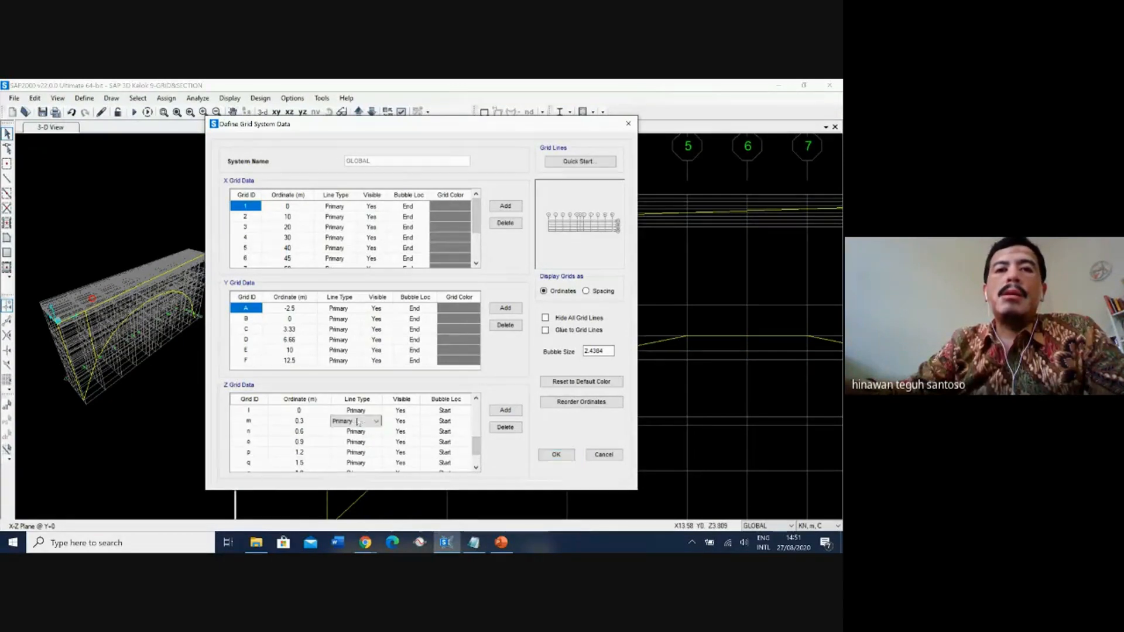
pyautogui.click(408, 423)
pyautogui.click(415, 422)
pyautogui.click(404, 441)
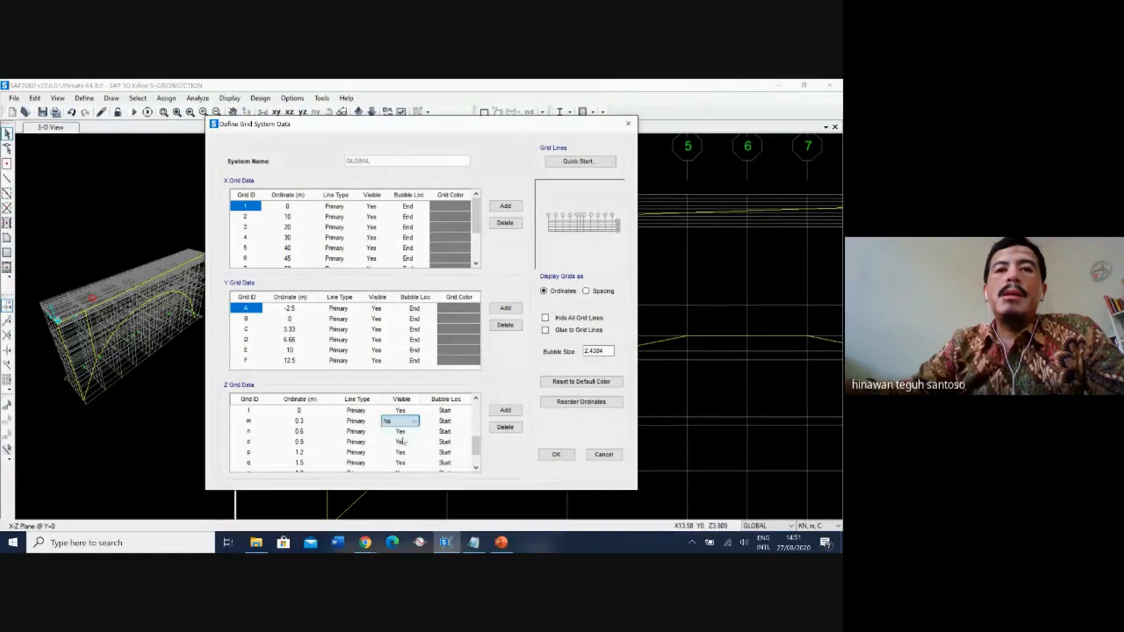
pyautogui.click(419, 433)
pyautogui.click(414, 433)
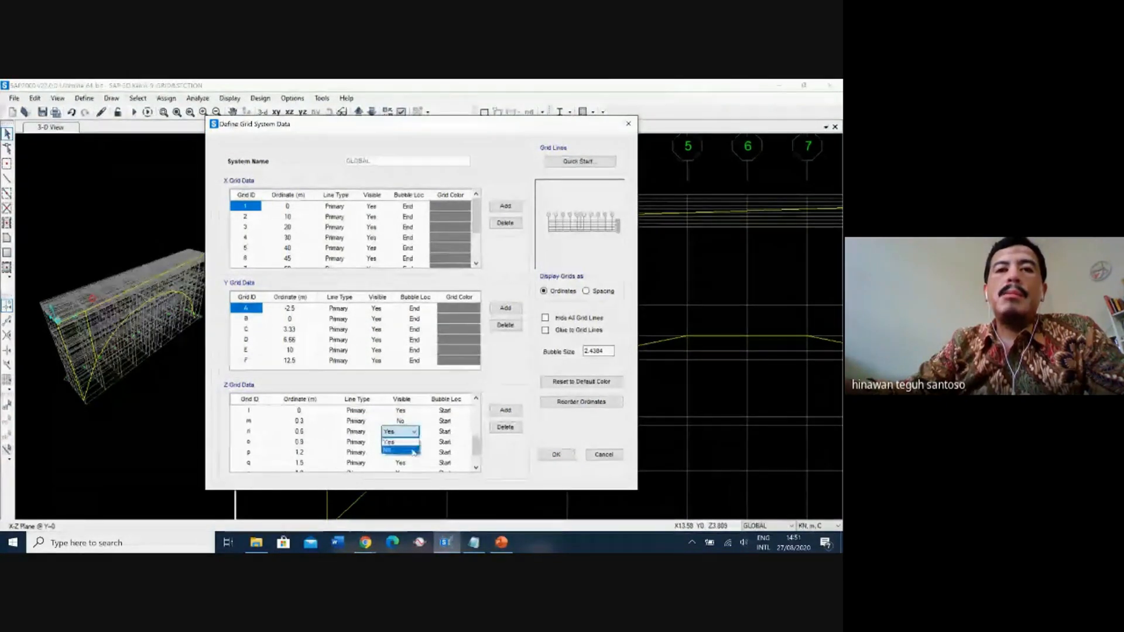
pyautogui.click(403, 452)
# Make the Z grid lines at 0.9 m, 1.2 m and 1.5 m invisible.
pyautogui.click(410, 443)
pyautogui.click(414, 442)
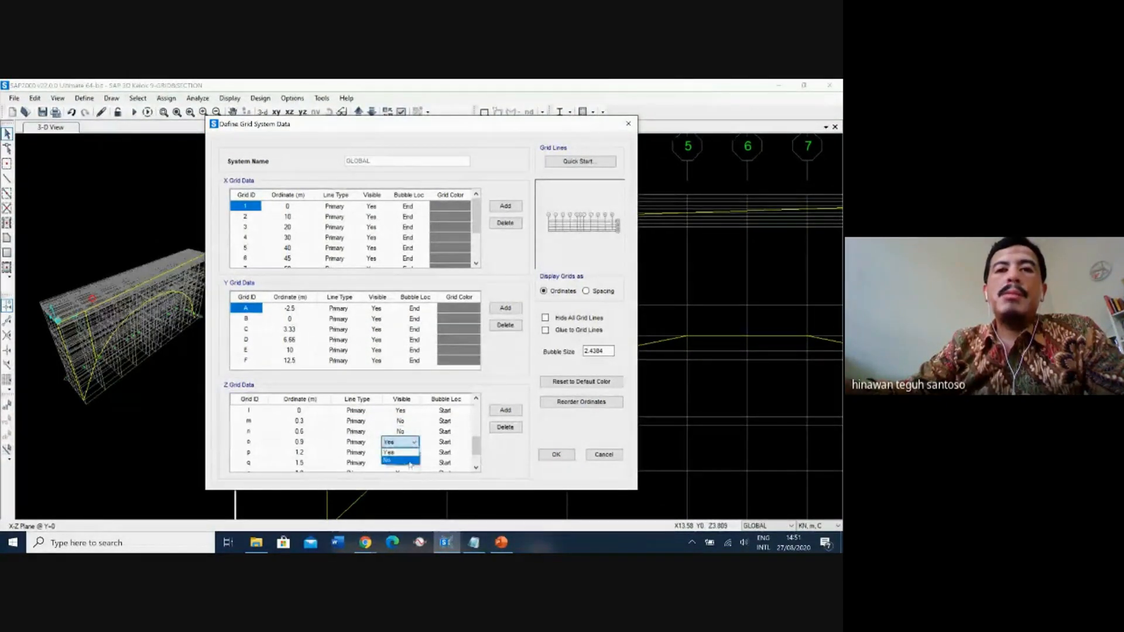
pyautogui.click(402, 460)
pyautogui.click(409, 452)
pyautogui.click(414, 453)
pyautogui.click(404, 472)
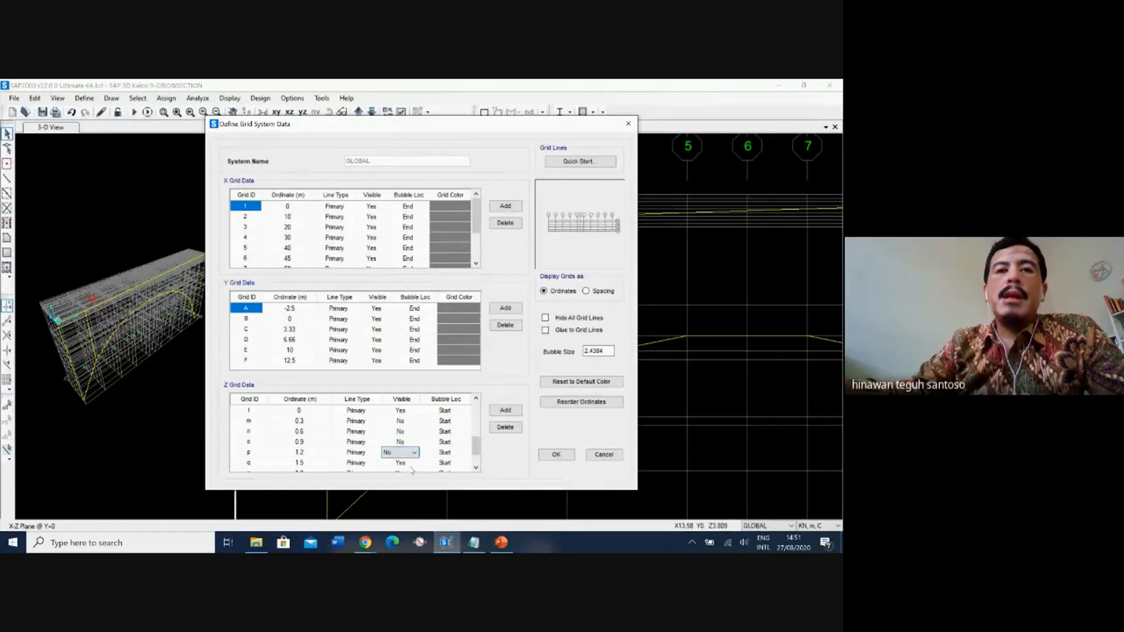
pyautogui.click(410, 463)
pyautogui.click(415, 463)
pyautogui.click(408, 481)
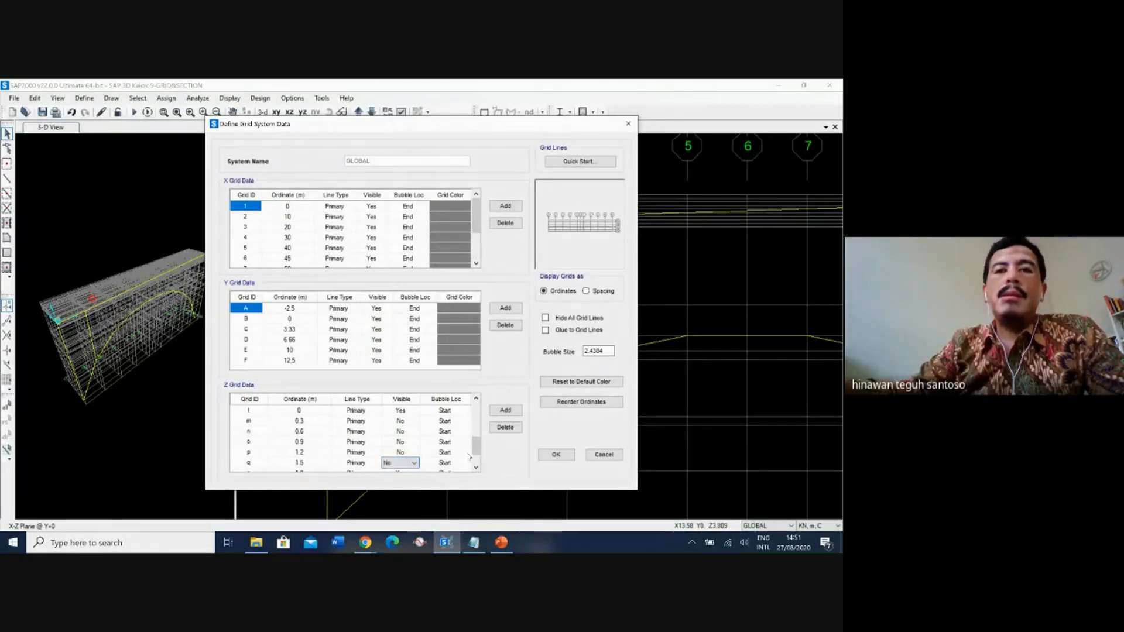
# Make the Z grid lines at 1.8 m, 2.1 m and 2.4 m invisible and apply the grid changes.
pyautogui.moveTo(477, 449); pyautogui.dragTo(476, 458)
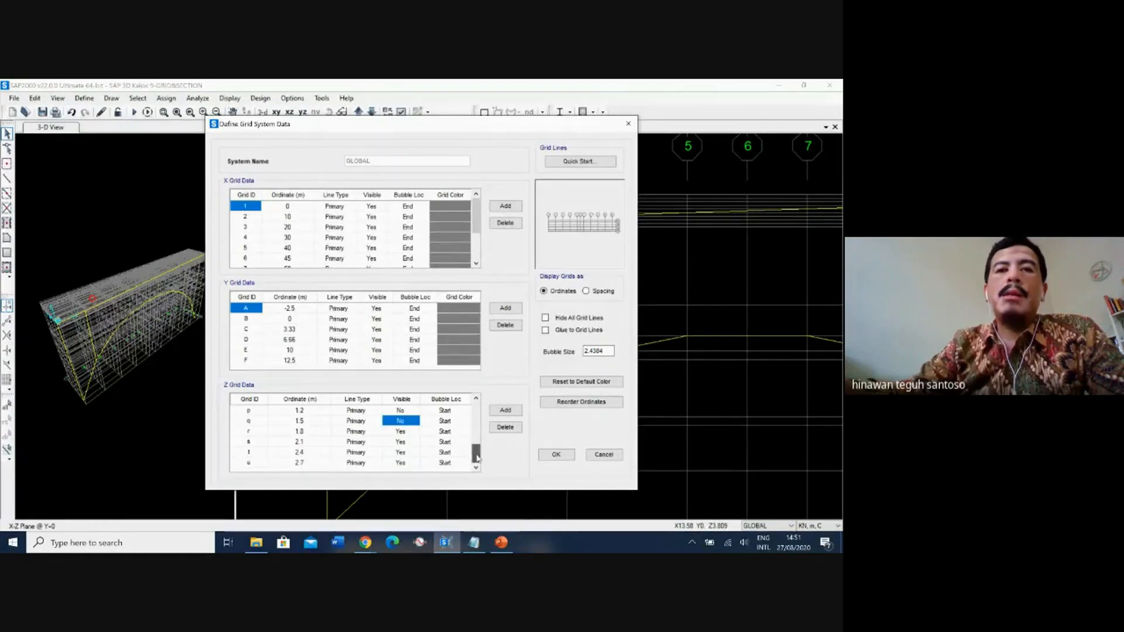
pyautogui.click(409, 435)
pyautogui.click(410, 433)
pyautogui.click(404, 450)
pyautogui.click(404, 442)
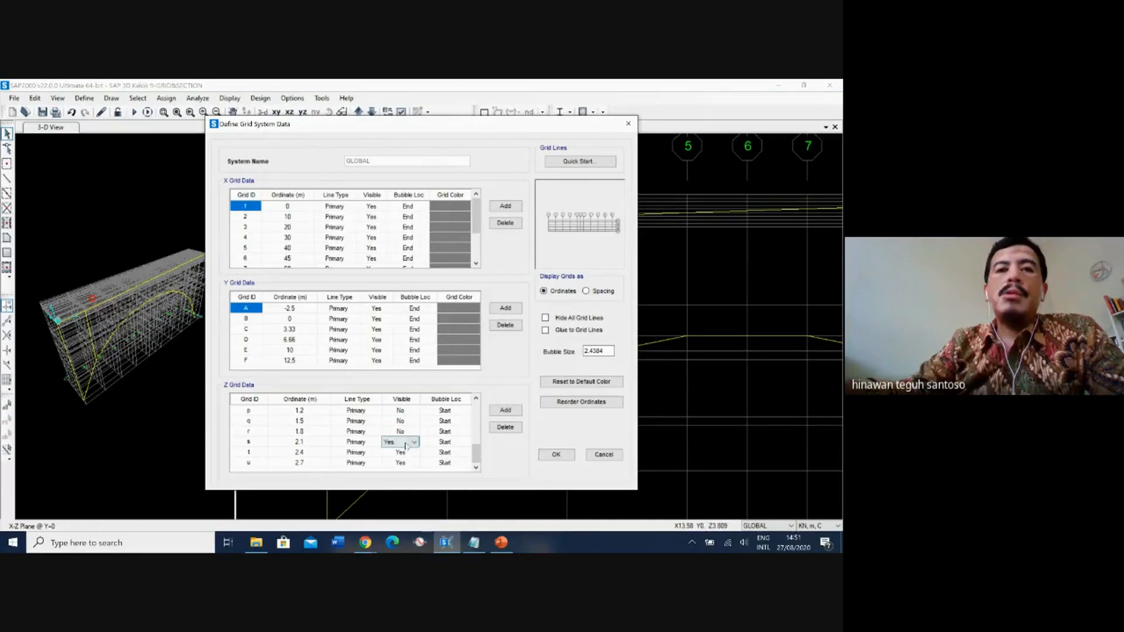
pyautogui.click(414, 443)
pyautogui.click(408, 459)
pyautogui.click(404, 453)
pyautogui.click(414, 452)
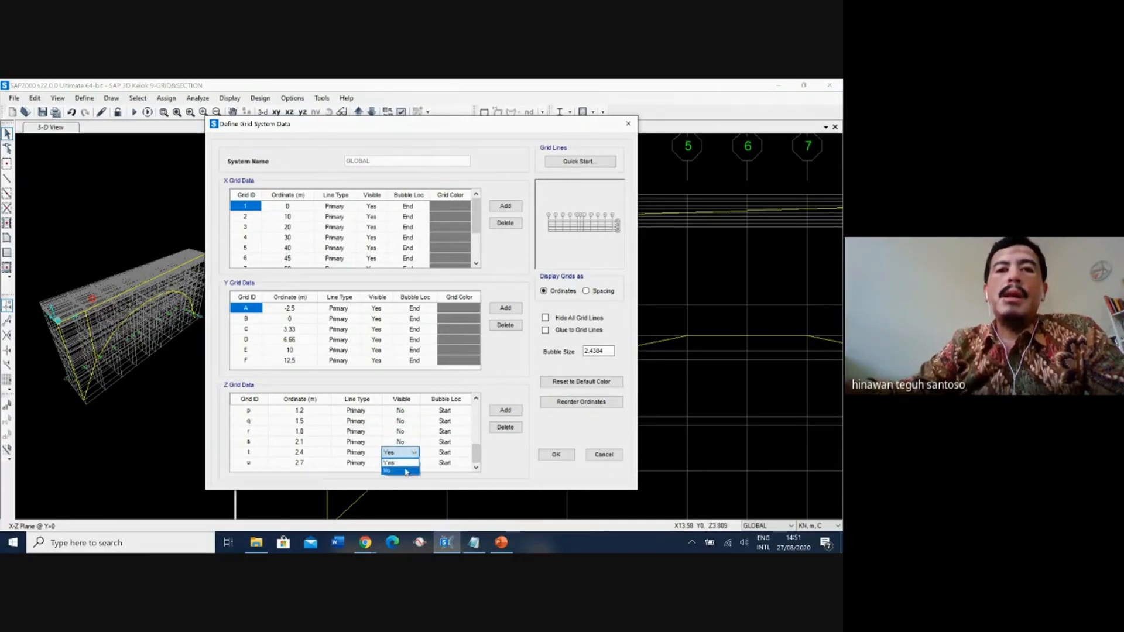
pyautogui.click(406, 470)
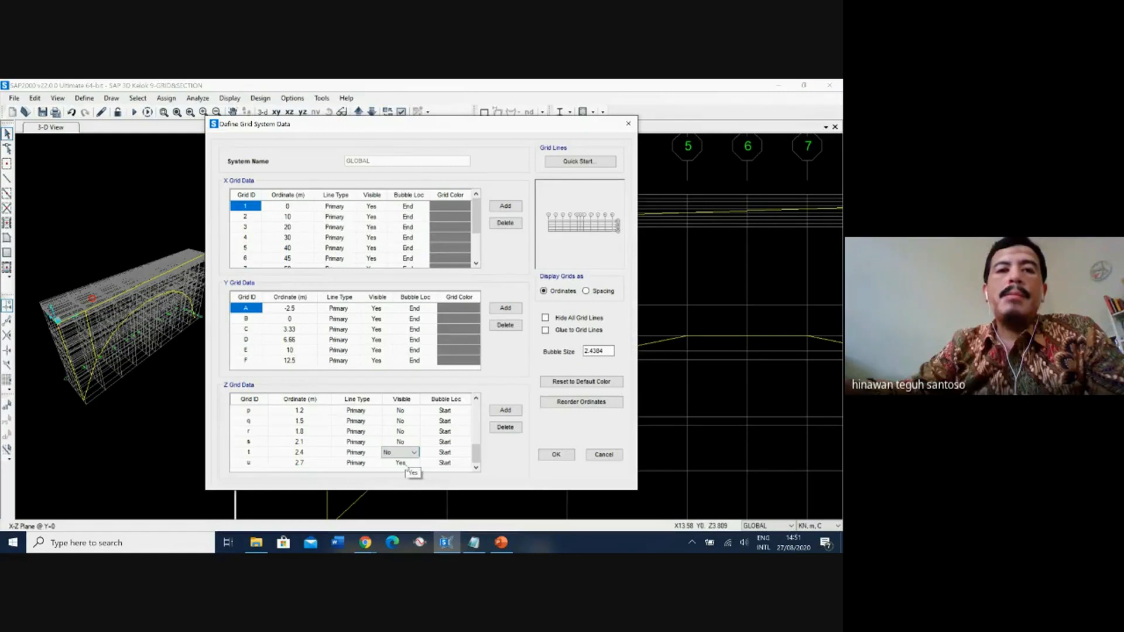
pyautogui.click(557, 454)
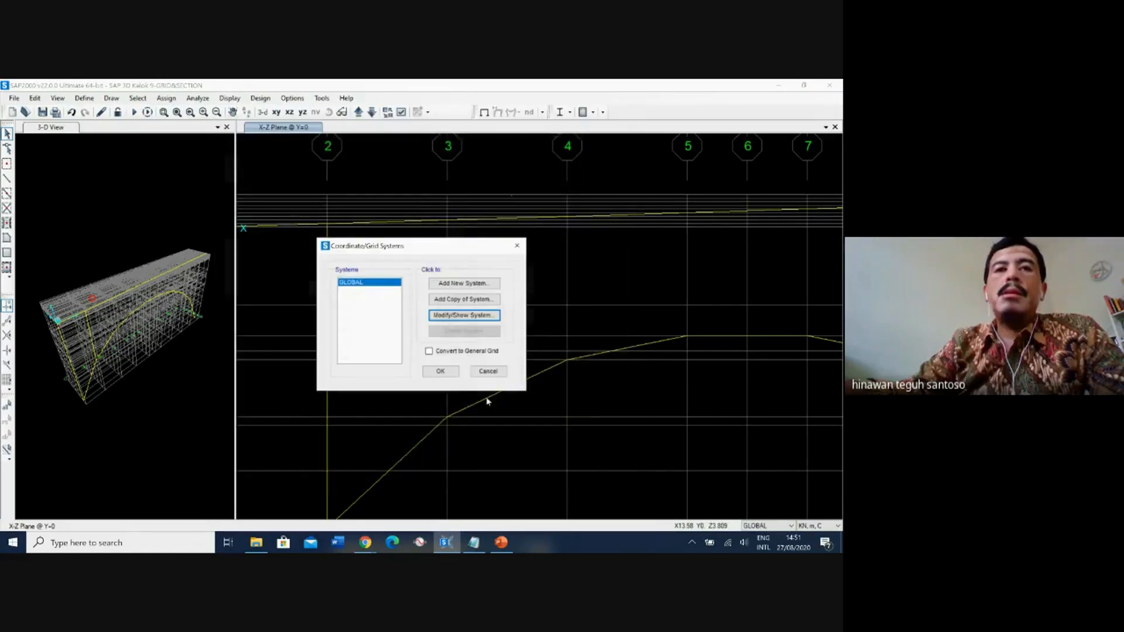
pyautogui.click(452, 378)
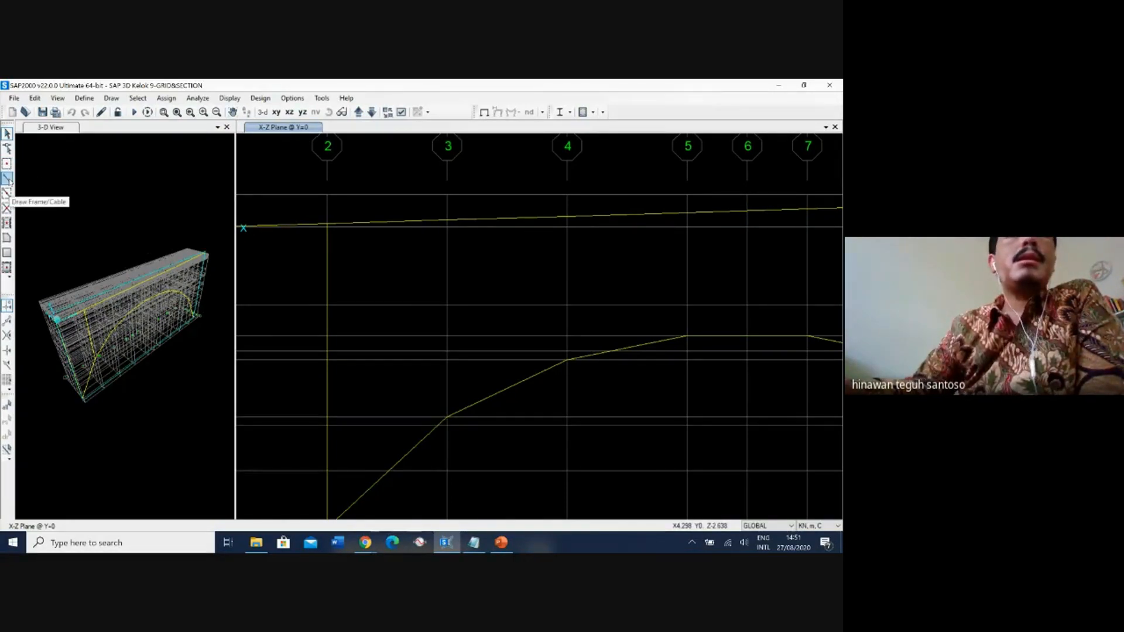
pyautogui.scroll(3, 579, 256)
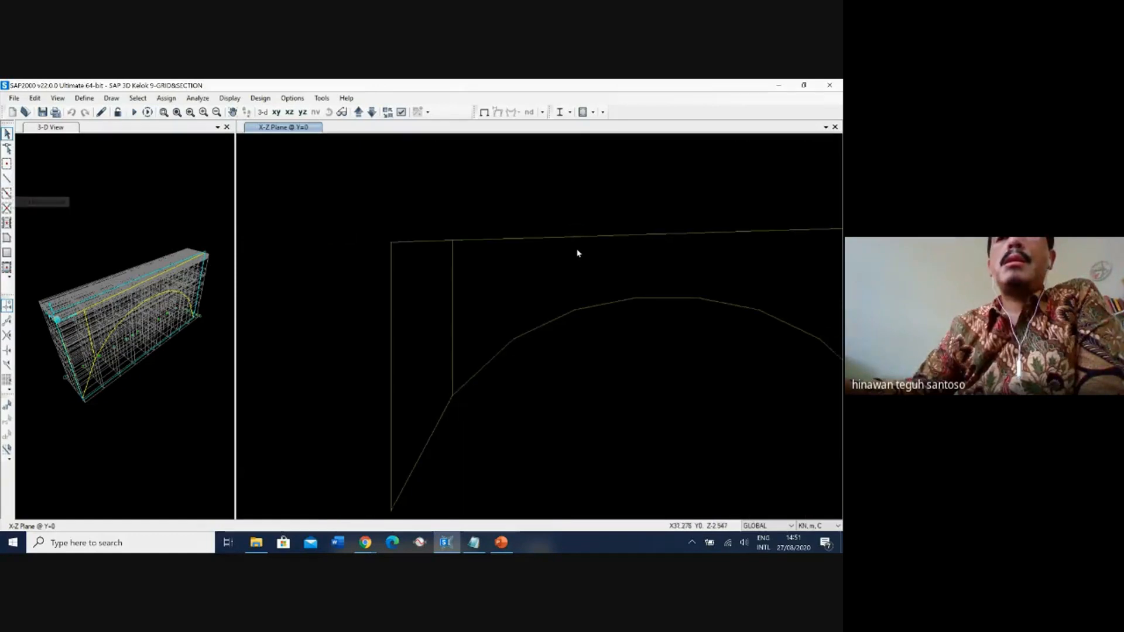
pyautogui.scroll(-3, 619, 255)
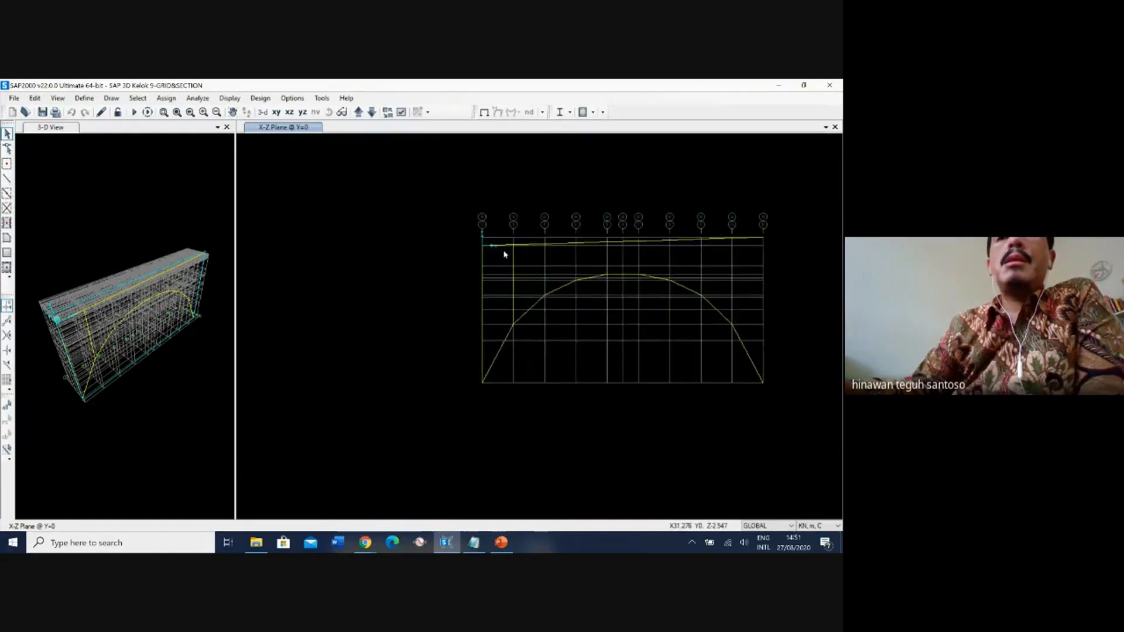
pyautogui.moveTo(627, 253); pyautogui.dragTo(477, 253, button='middle')
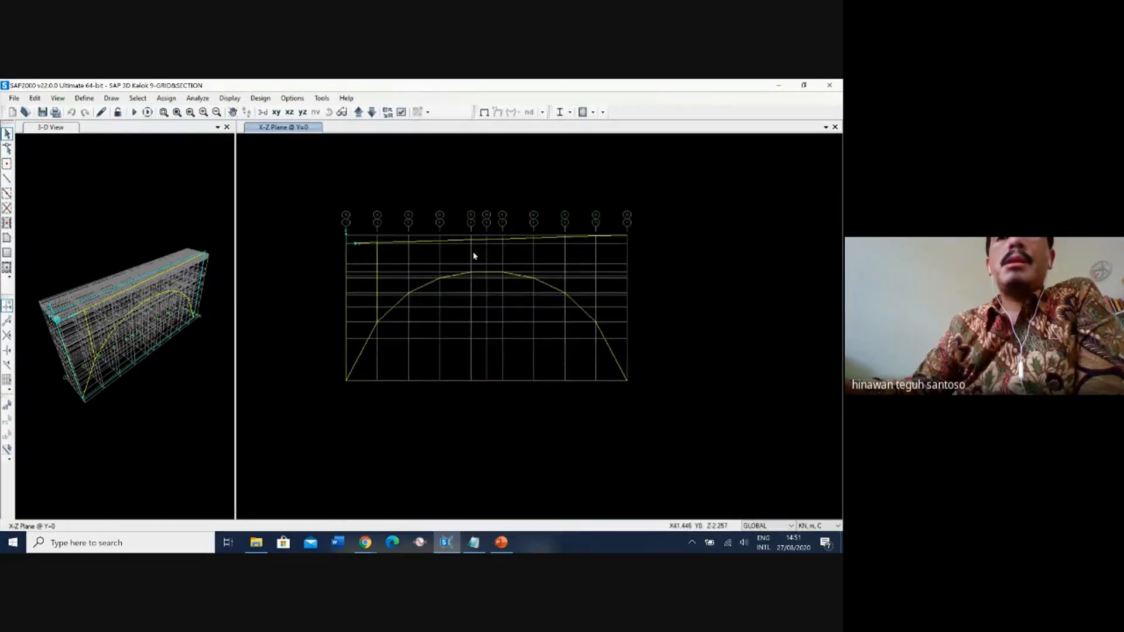
pyautogui.scroll(5, 329, 276)
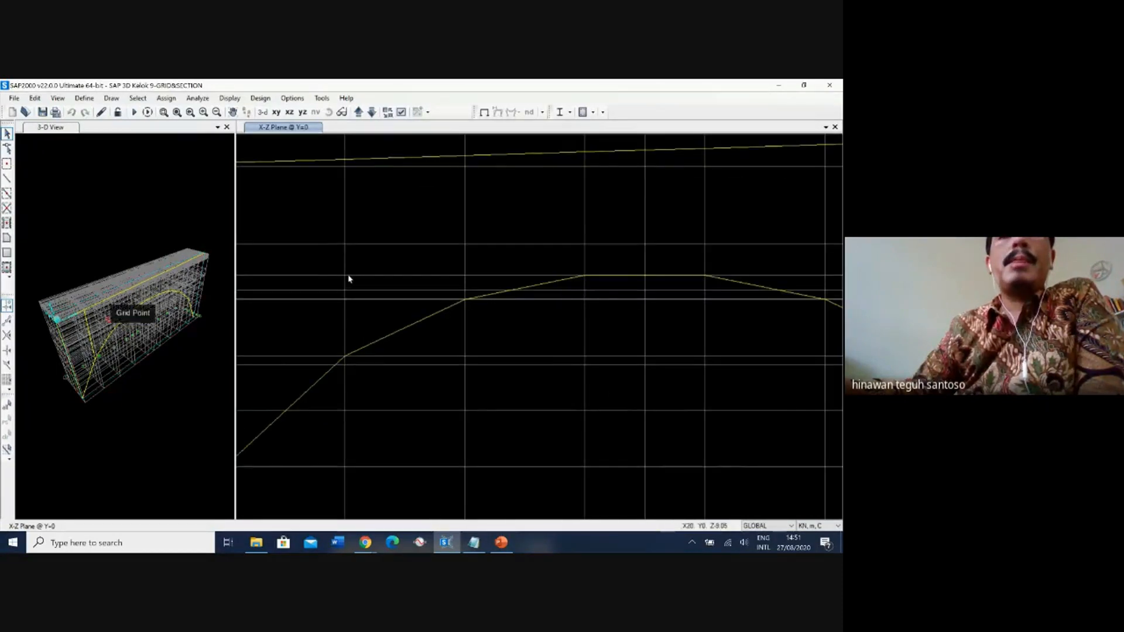
# Set the section to KOLOM P23 1-3 & P23 6-8 and draw the X=20 column from the arch through Z=-11.07 to Z=0.3.
pyautogui.moveTo(384, 233); pyautogui.dragTo(440, 276, button='middle')
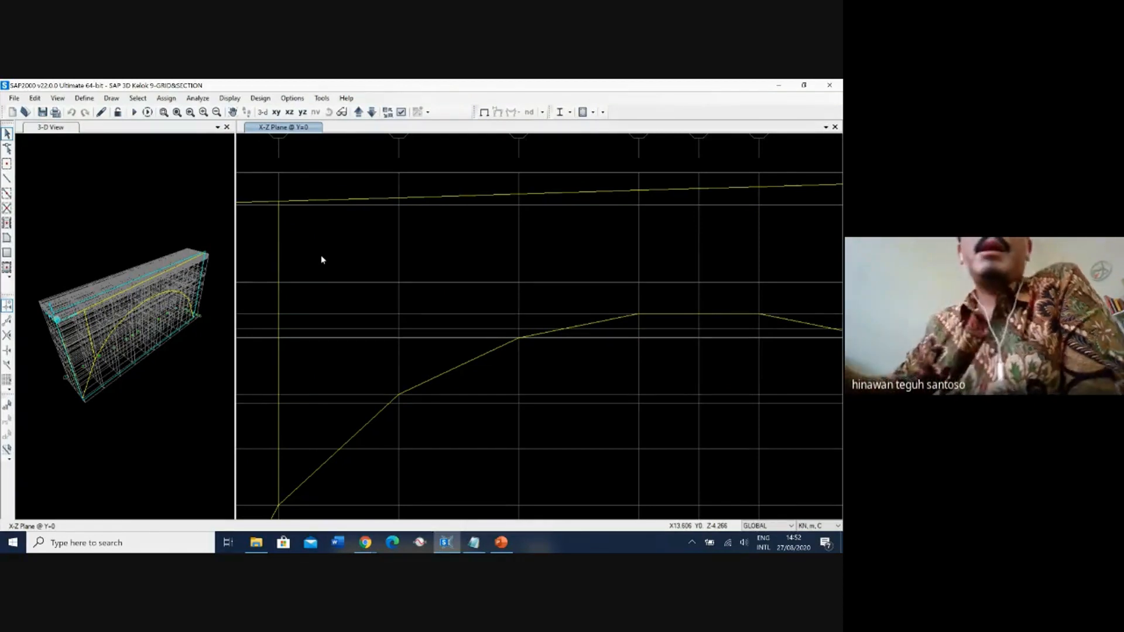
pyautogui.scroll(-6, 357, 250)
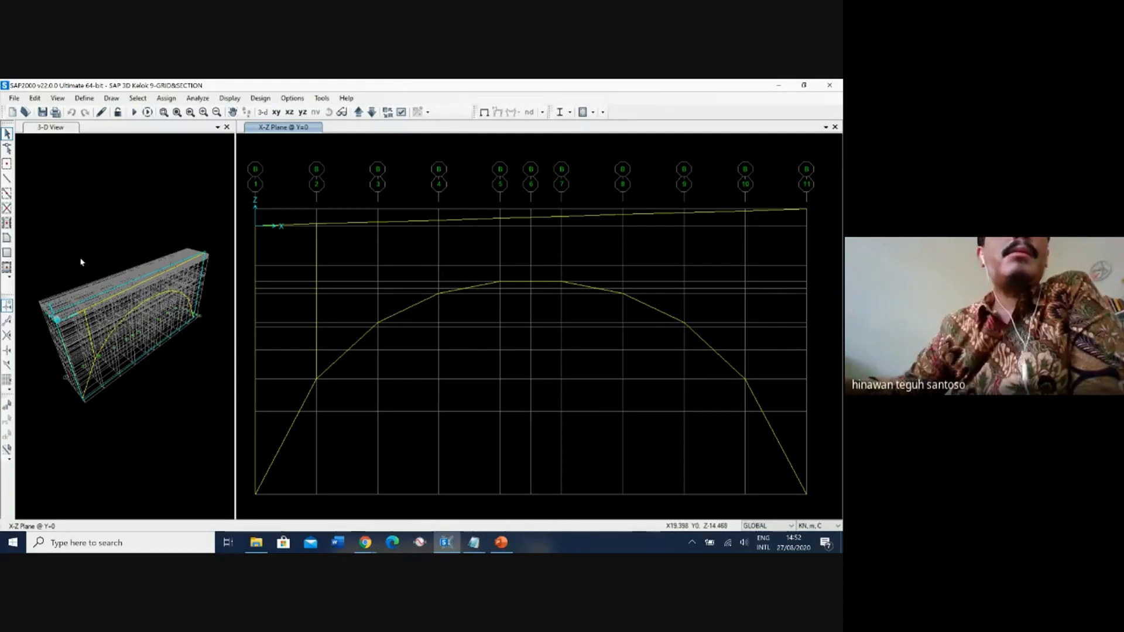
pyautogui.click(7, 179)
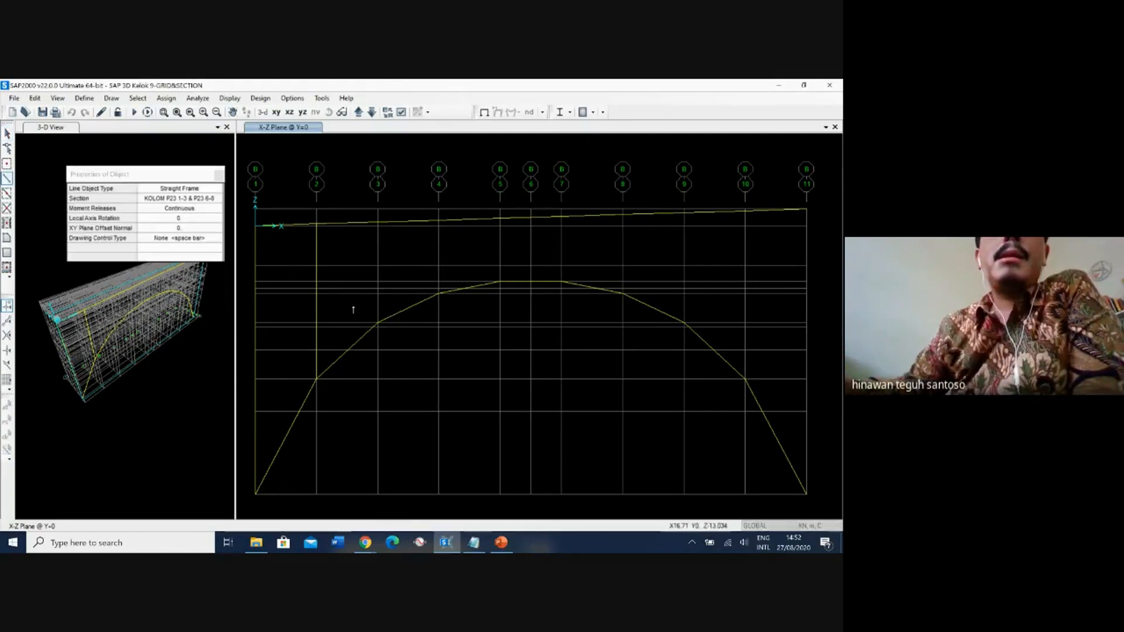
pyautogui.click(179, 199)
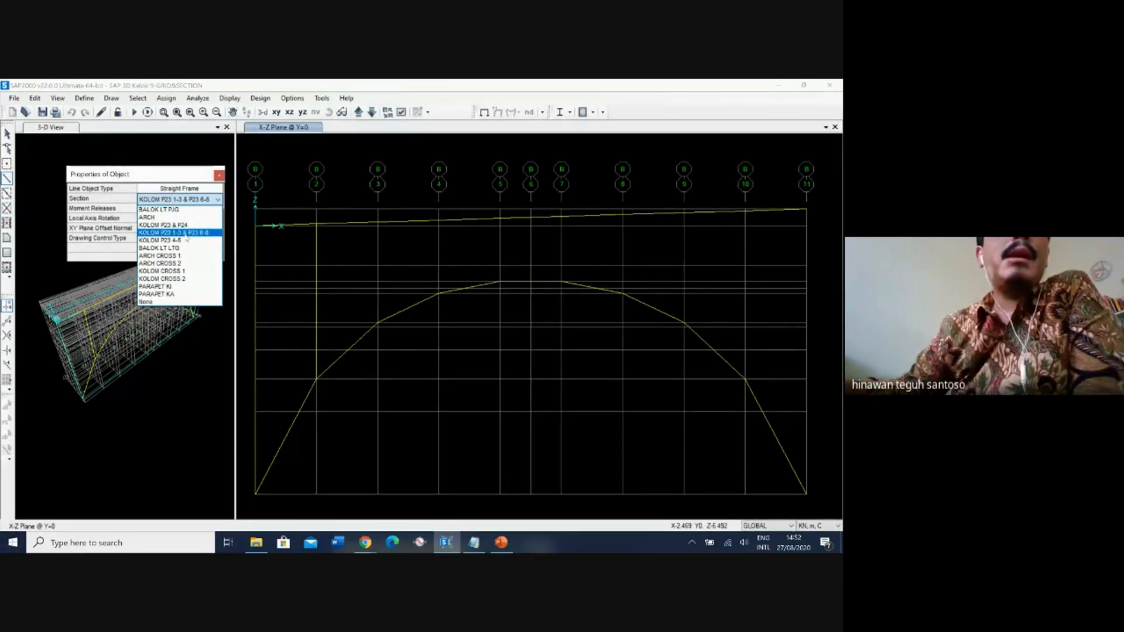
pyautogui.click(185, 233)
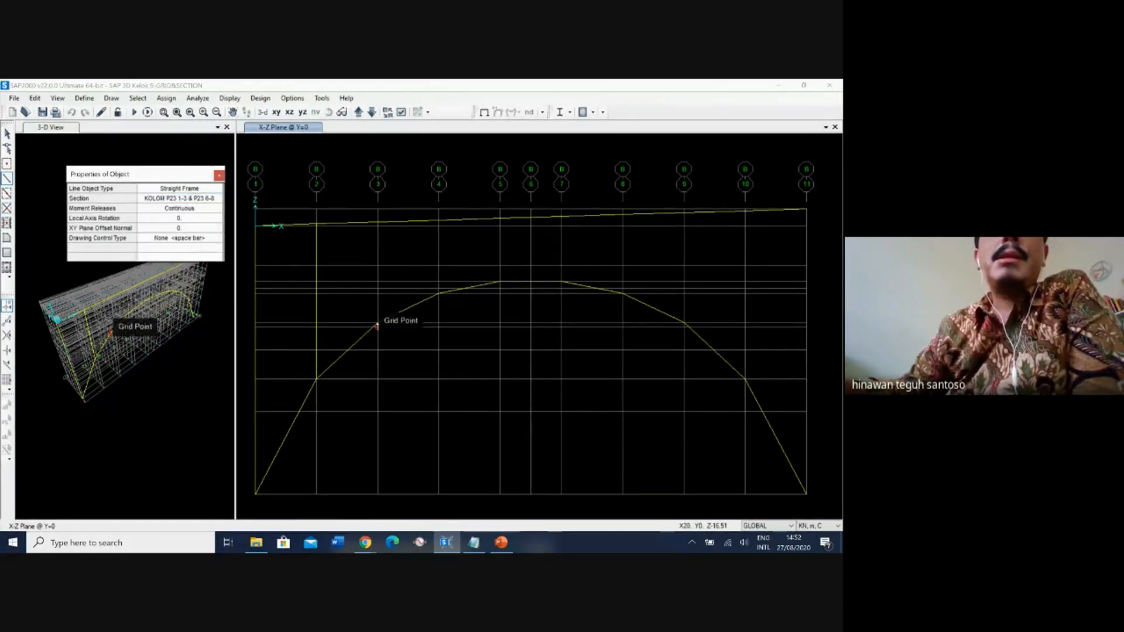
pyautogui.click(378, 322)
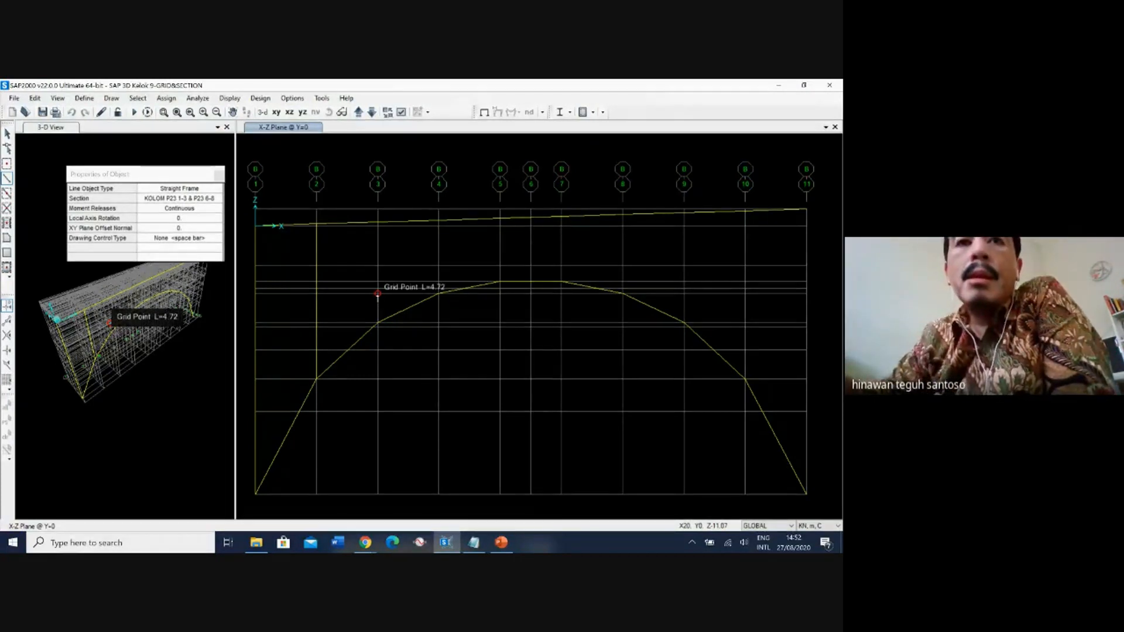
pyautogui.click(377, 295)
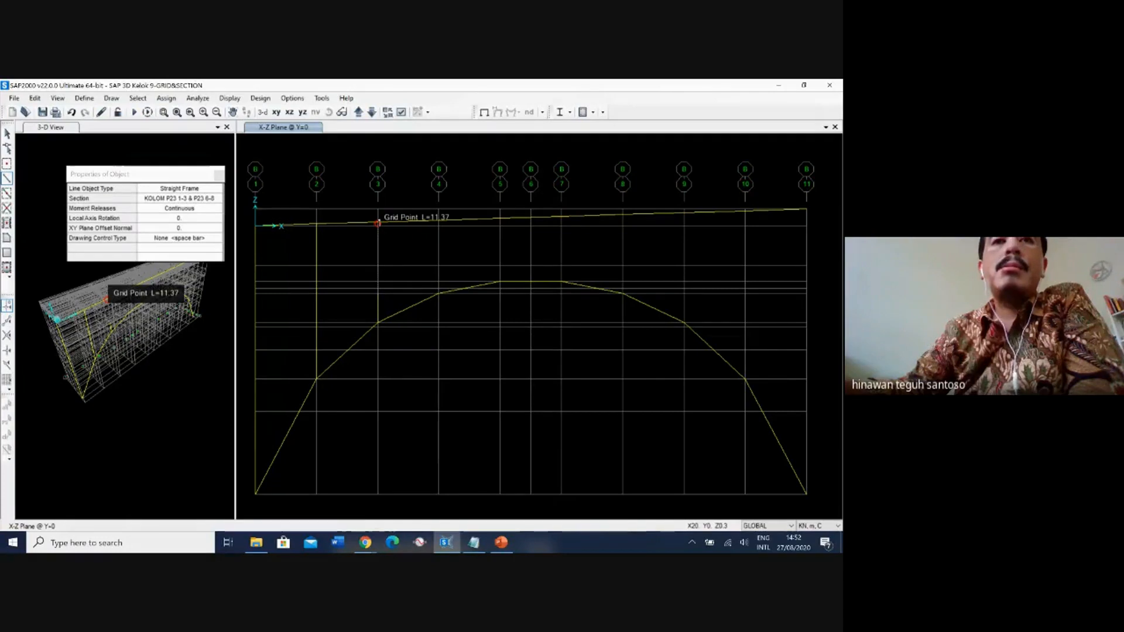
pyautogui.click(378, 222)
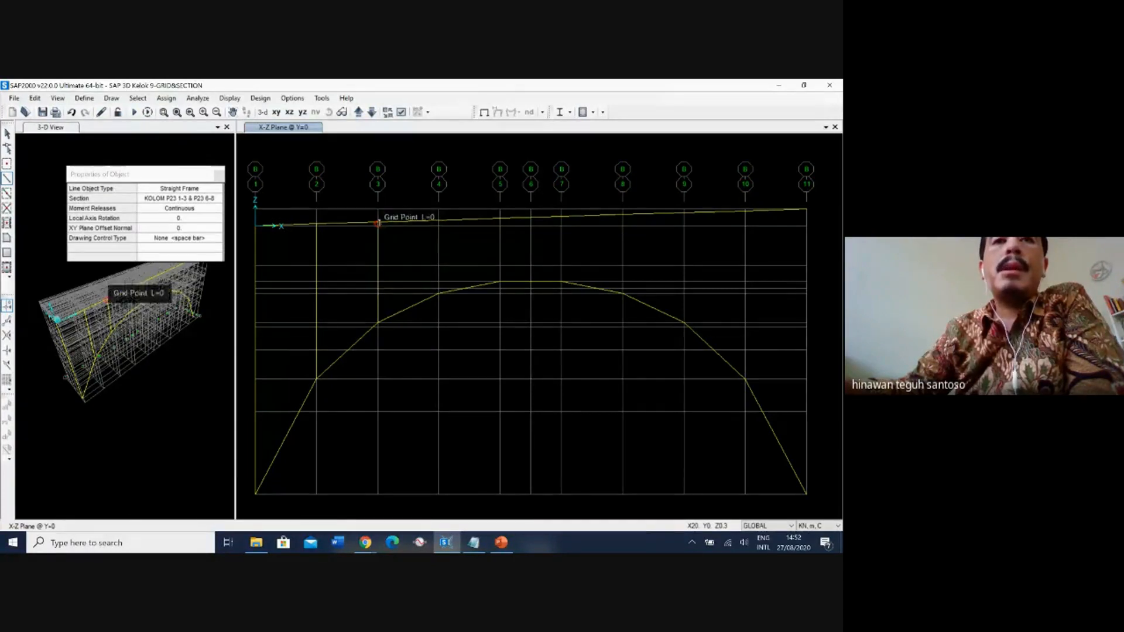
pyautogui.rightClick(379, 223)
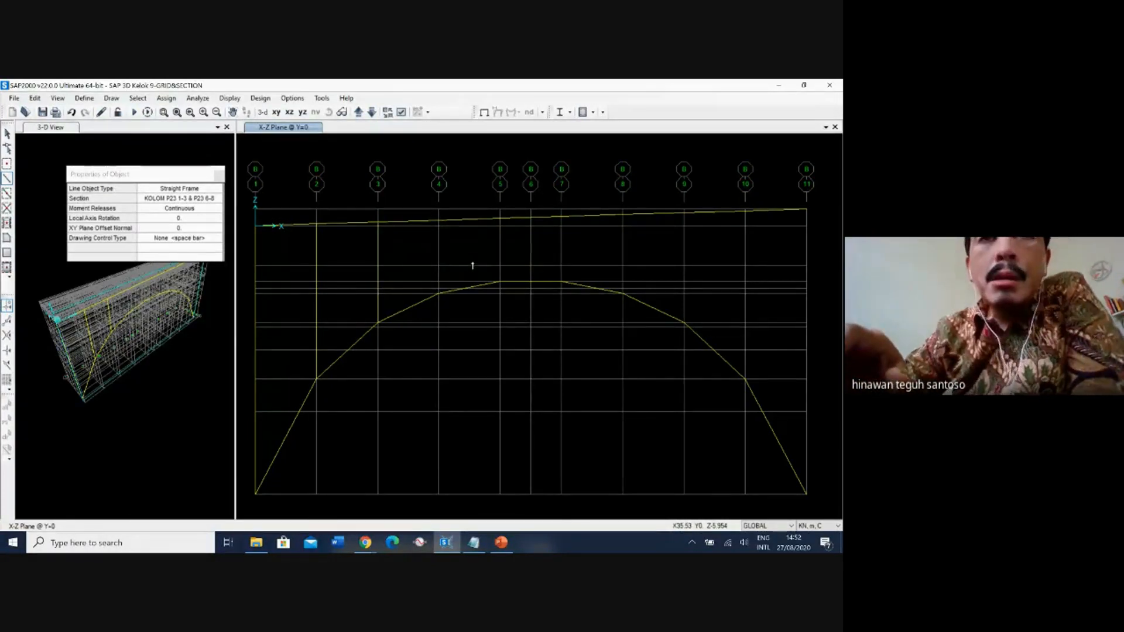
pyautogui.press('Escape')
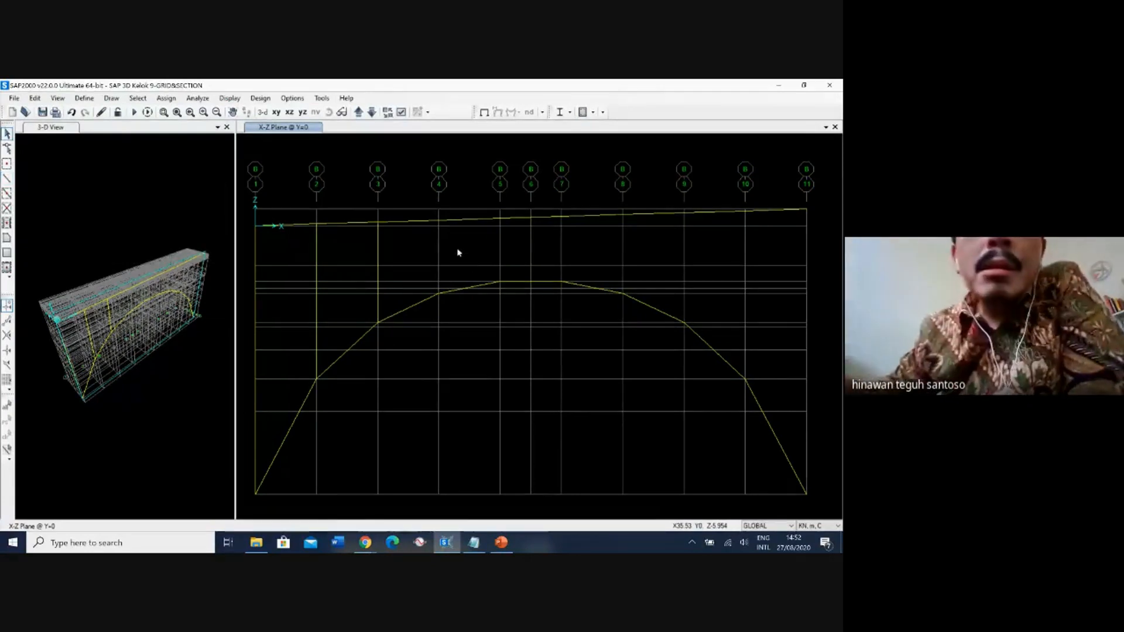
# Delete the upper segment of the X=20 column and redraw it from Z=-11.07 to the deck at Z=0.6.
pyautogui.scroll(5, 381, 238)
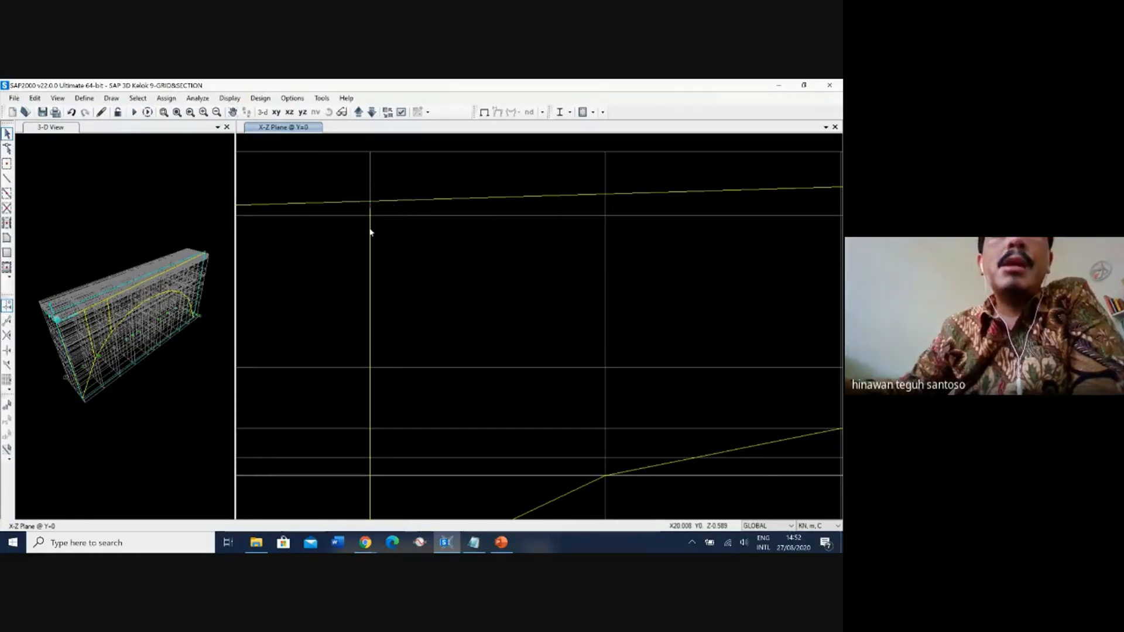
pyautogui.click(370, 232)
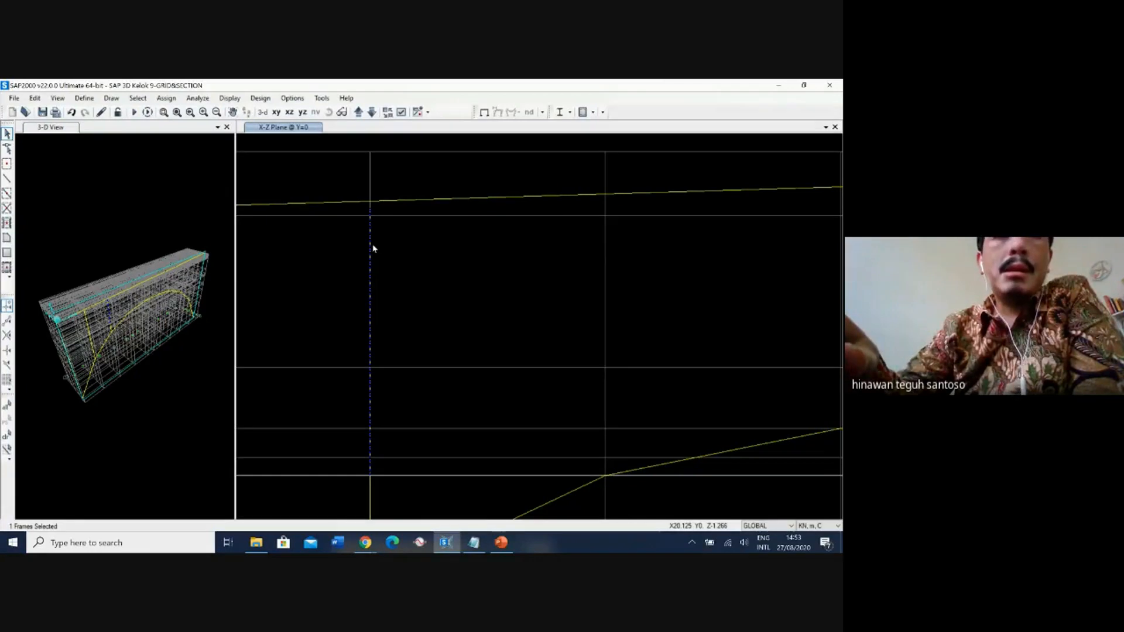
pyautogui.press('Delete')
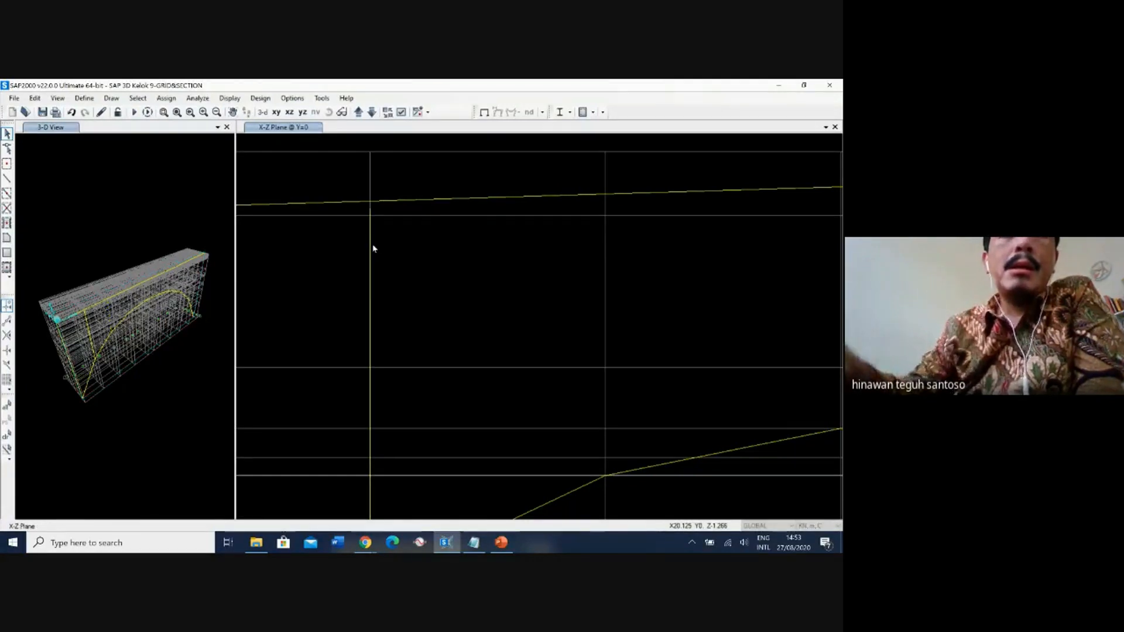
pyautogui.click(5, 177)
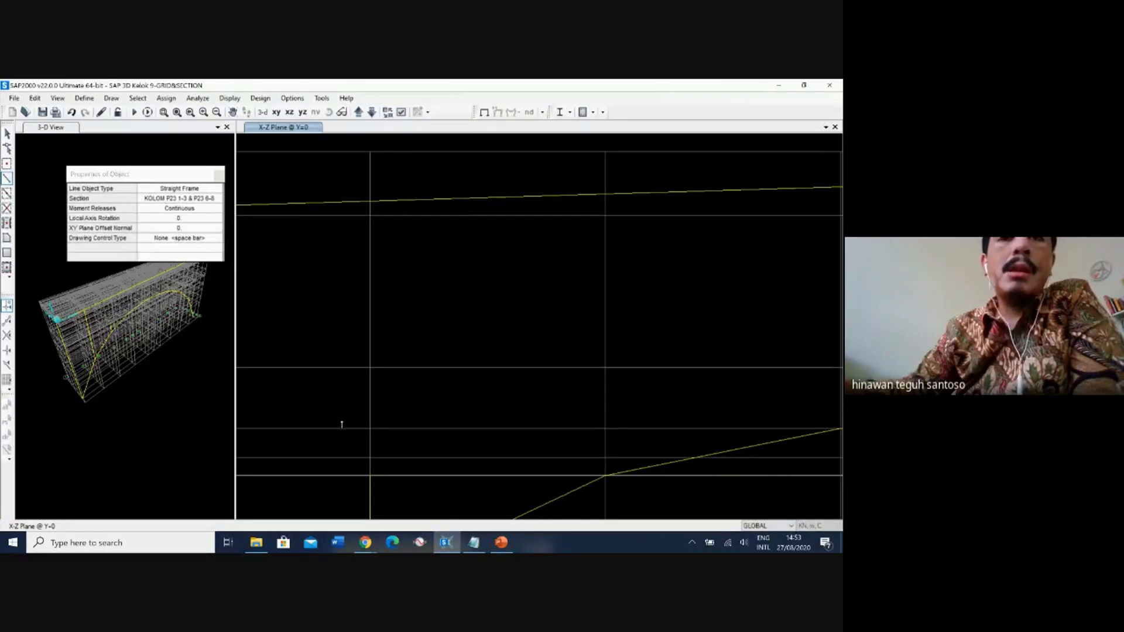
pyautogui.click(371, 478)
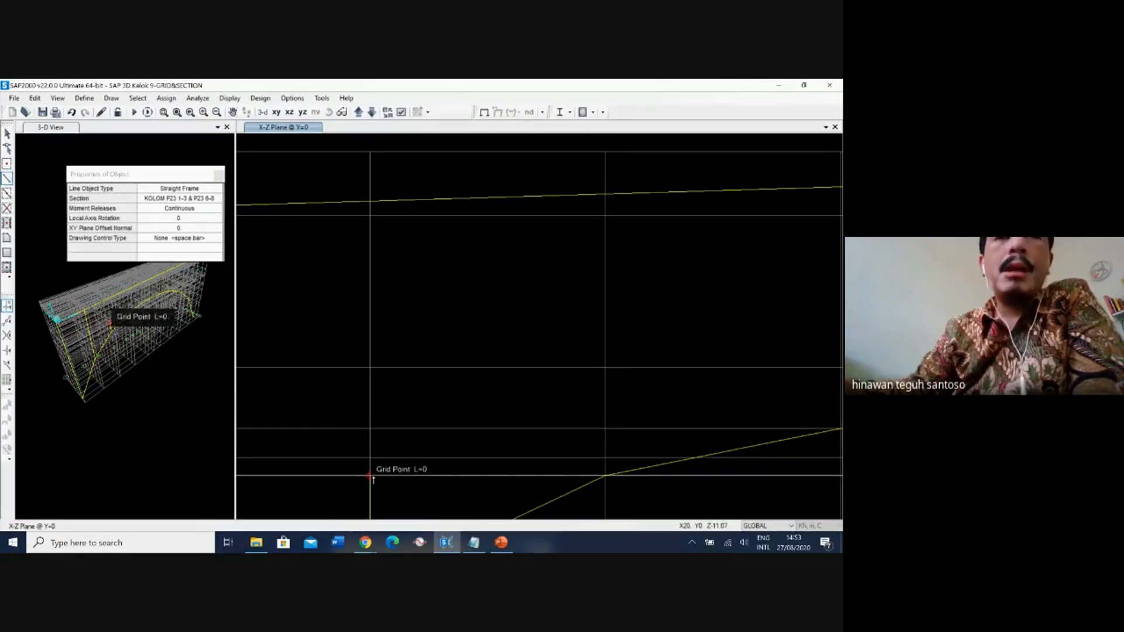
pyautogui.click(371, 202)
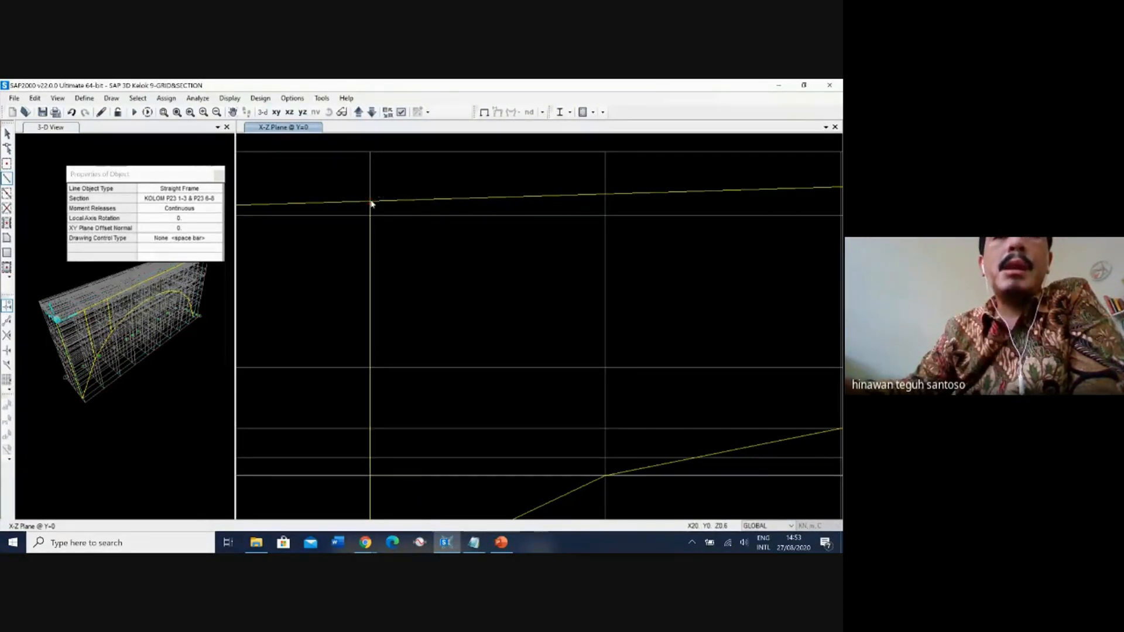
pyautogui.rightClick(371, 203)
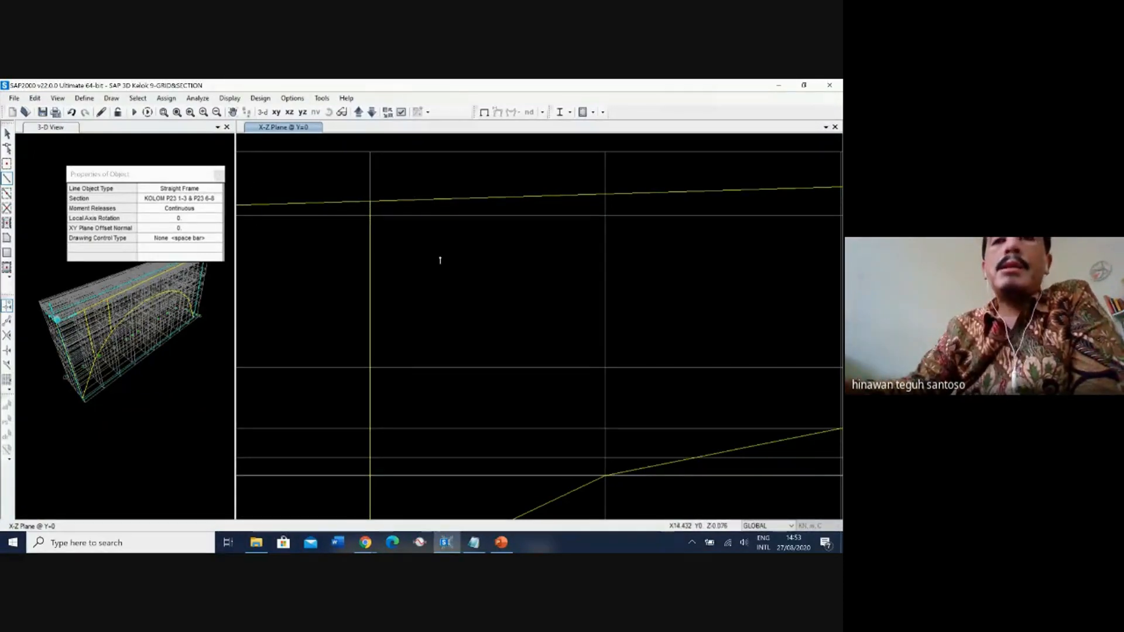
# Set the section to KOLOM P23 4-5 and draw the X=30 column from the arch at Z=-11.07 to the deck at Z=0.9.
pyautogui.click(185, 201)
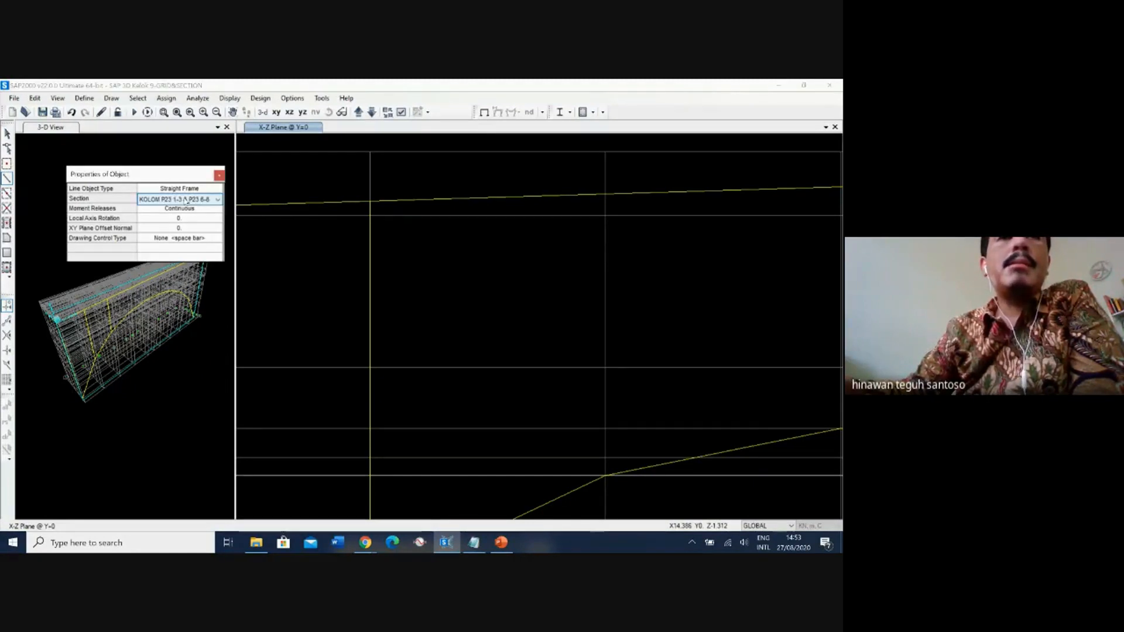
pyautogui.click(185, 201)
pyautogui.click(185, 240)
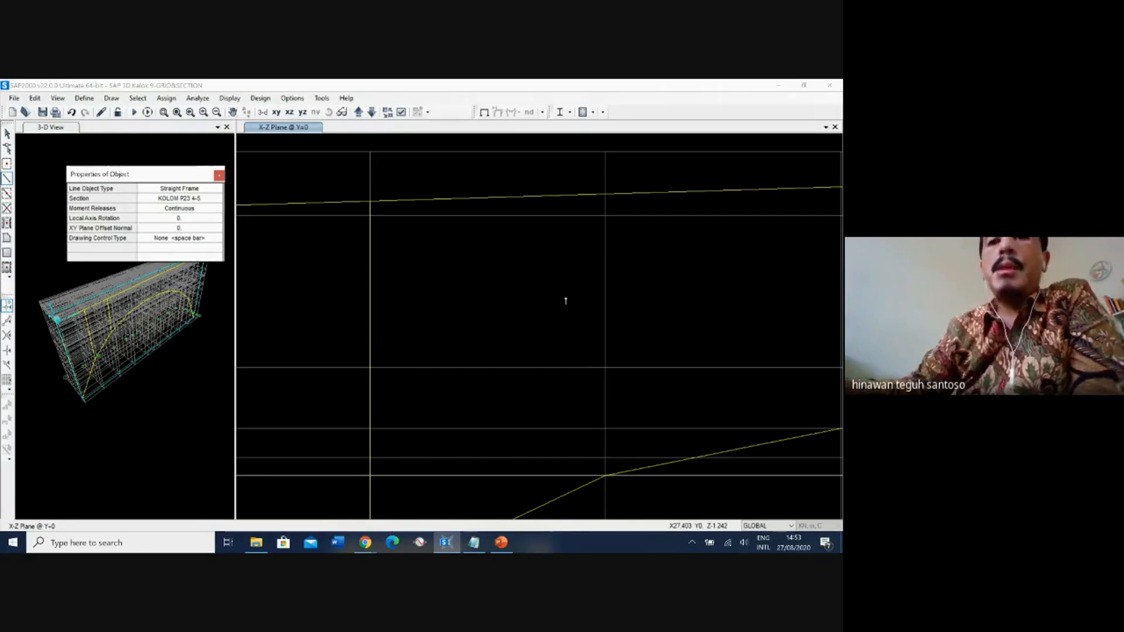
pyautogui.click(605, 463)
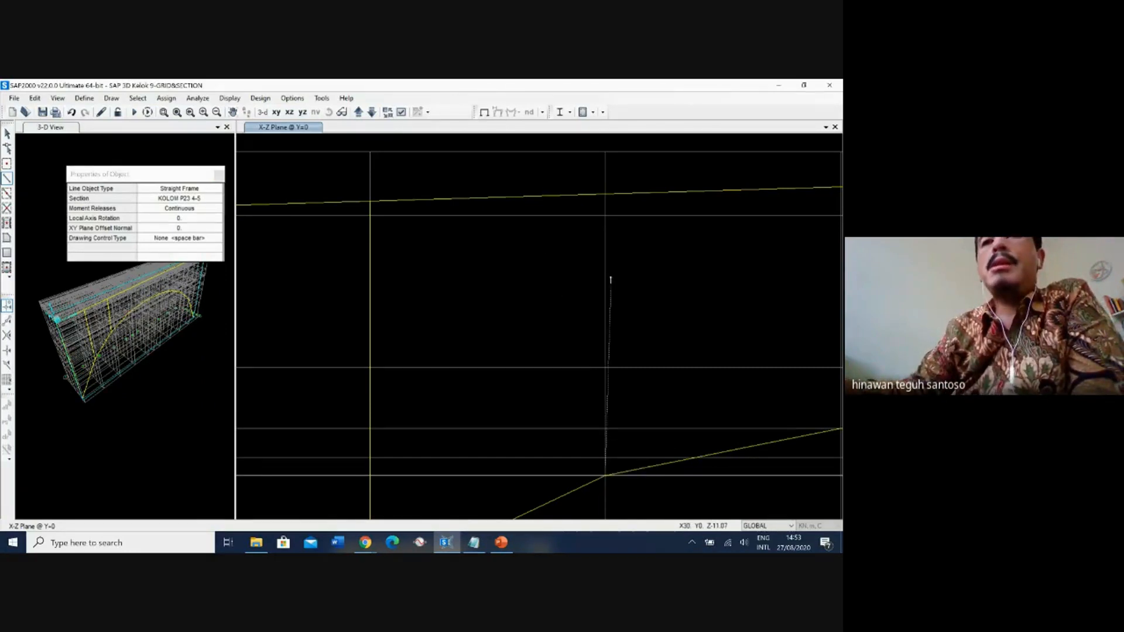
pyautogui.click(605, 195)
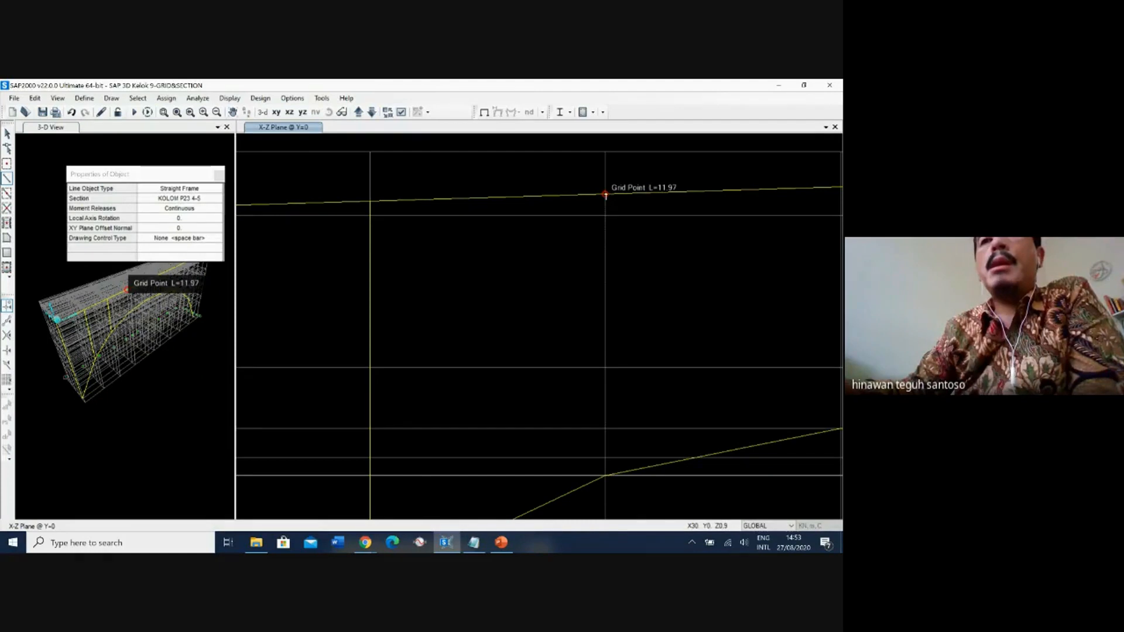
pyautogui.click(606, 195)
pyautogui.moveTo(686, 227); pyautogui.dragTo(420, 271, button='middle')
pyautogui.press('Escape')
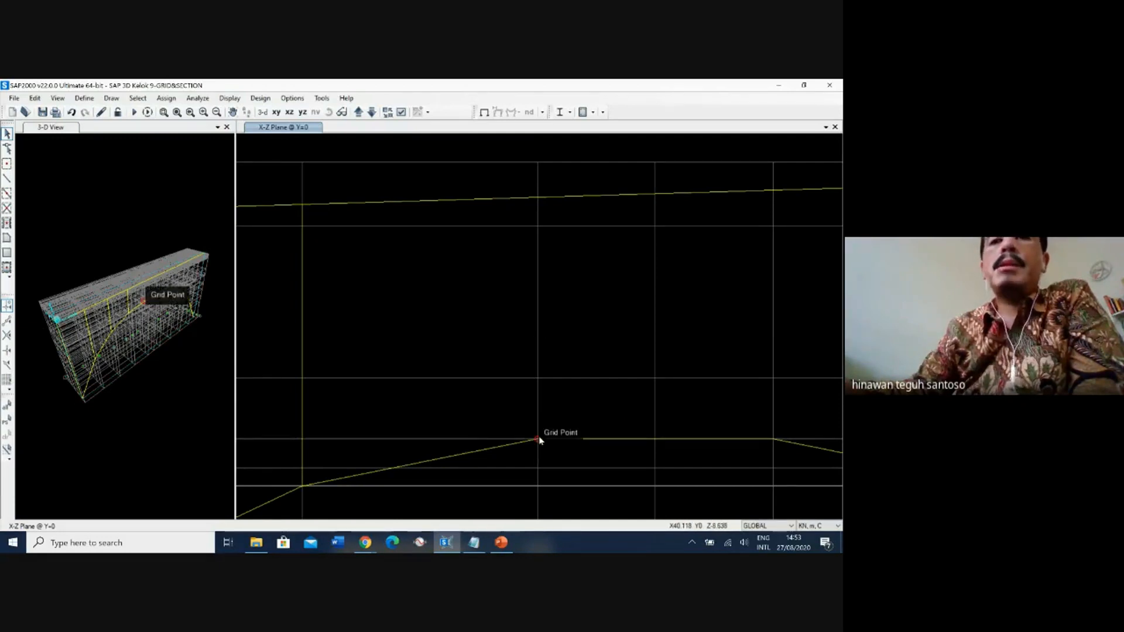
# Draw KOLOM P23 4-5 columns at X=40 and X=50 from the arch at Z=-9.05 up to the deck.
pyautogui.click(7, 179)
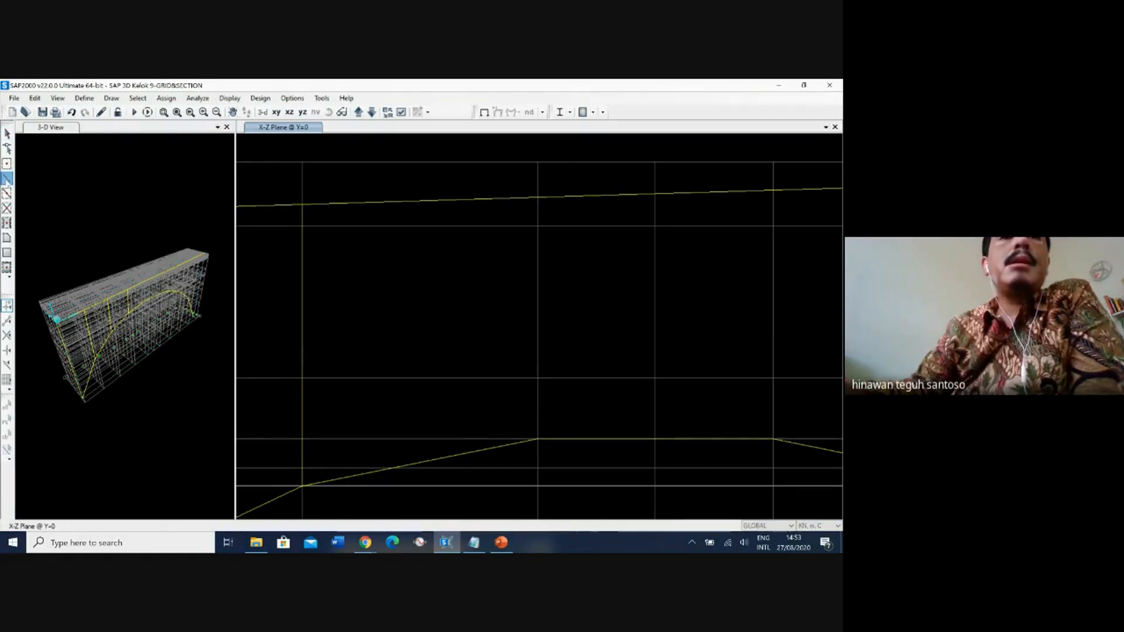
pyautogui.click(538, 439)
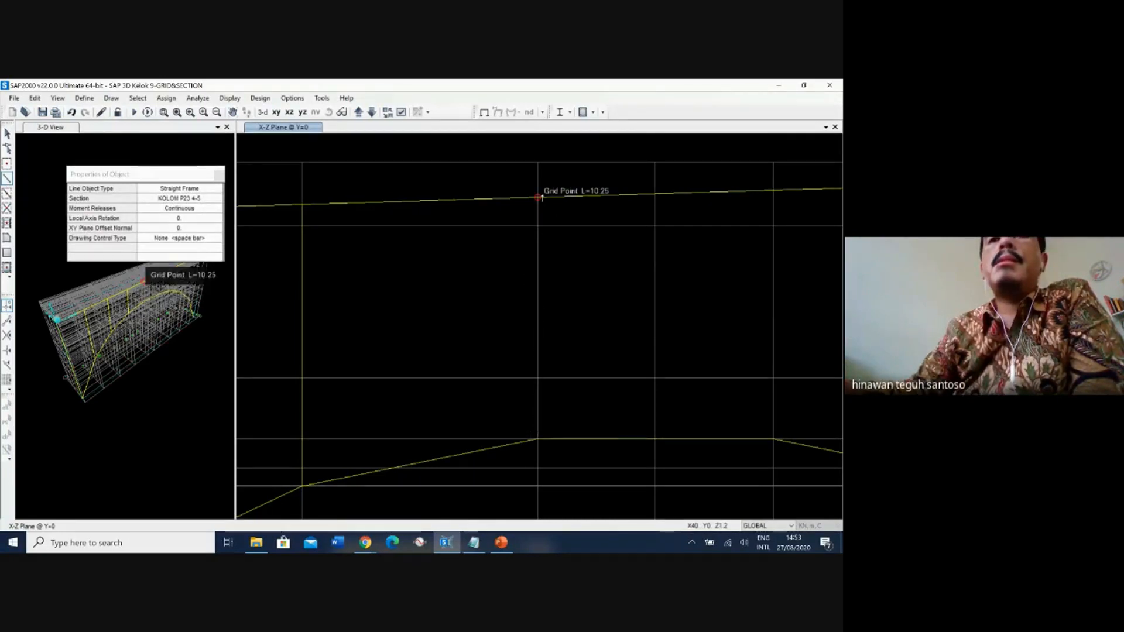
pyautogui.click(537, 198)
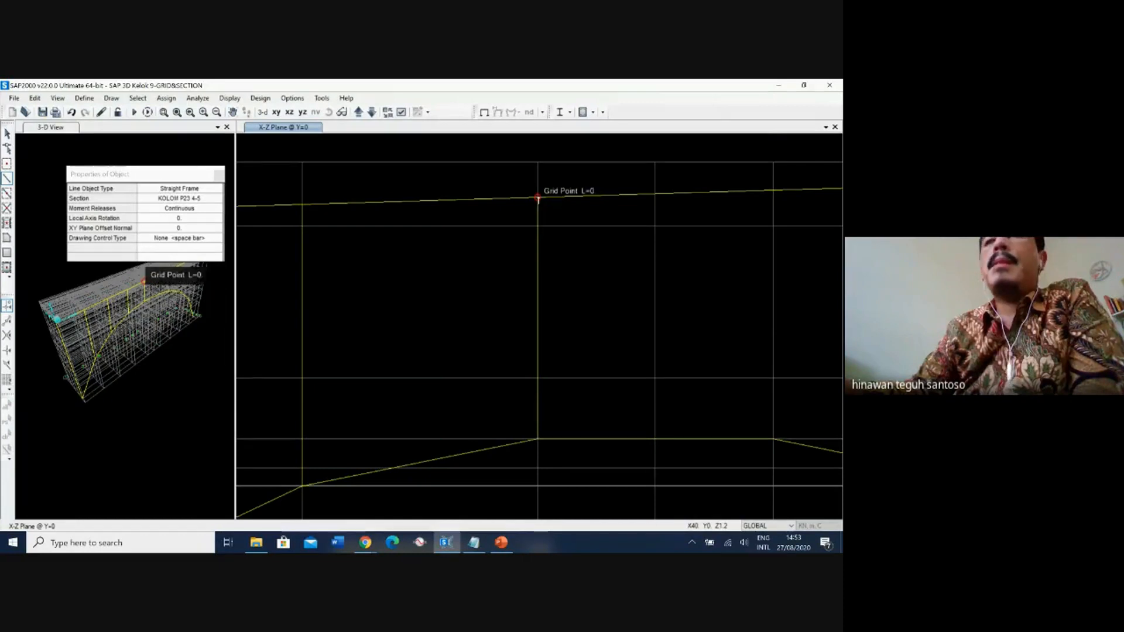
pyautogui.rightClick(632, 298)
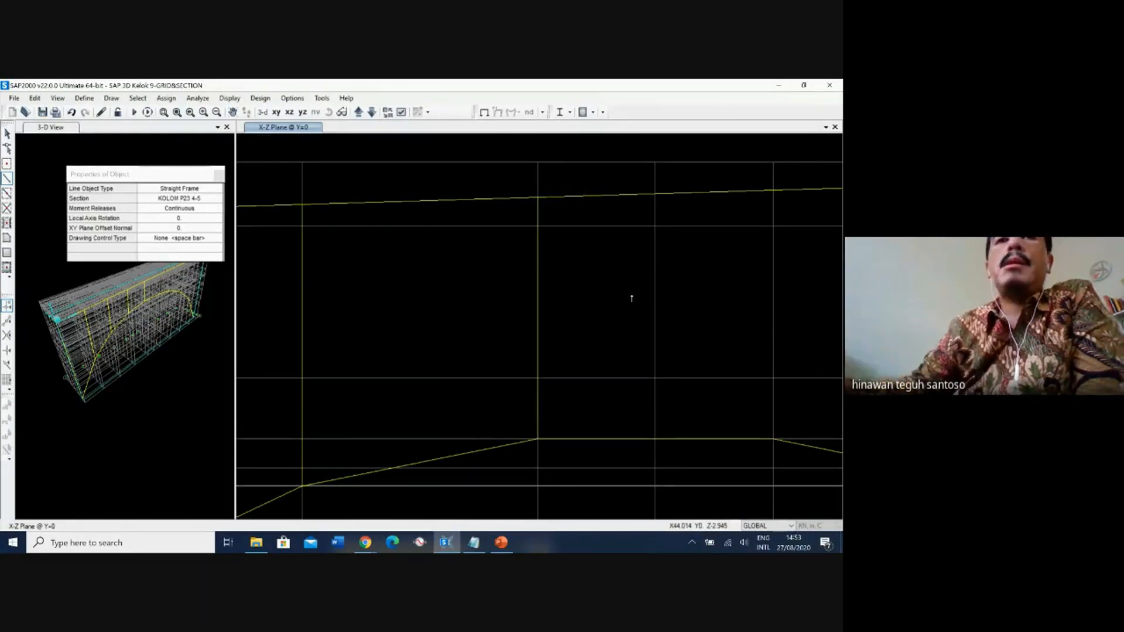
pyautogui.click(773, 440)
pyautogui.click(773, 191)
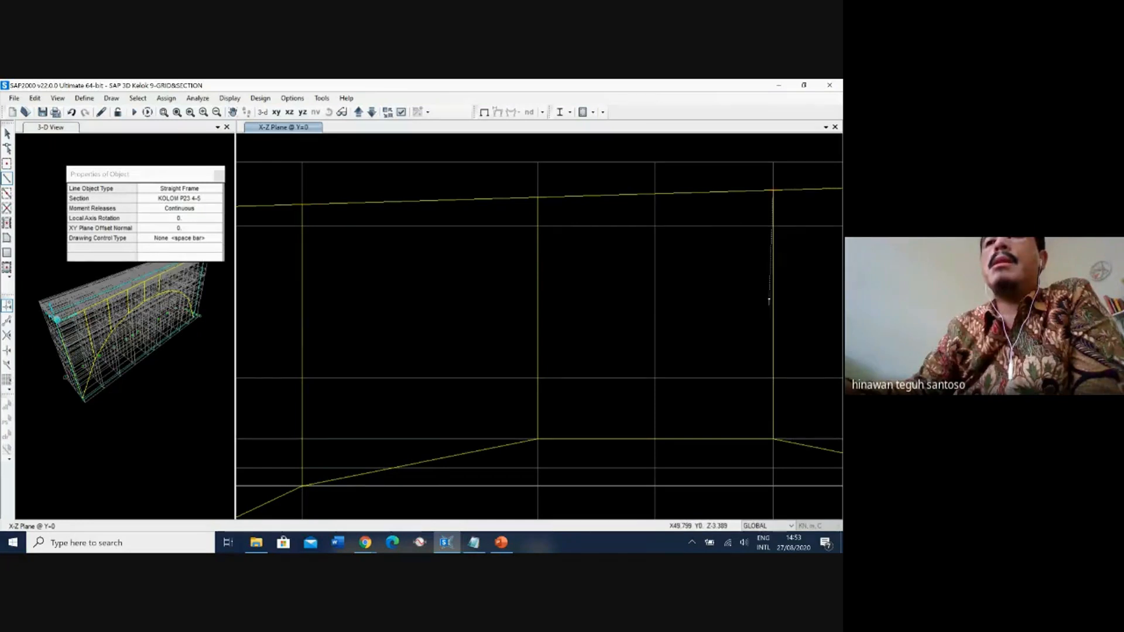
pyautogui.moveTo(768, 303); pyautogui.dragTo(522, 314, button='middle')
# Set the section to KOLOM P23 1-3 & P23 6-8 and draw the X=60 column from the arch to the deck at Z=1.8.
pyautogui.scroll(2, 601, 320)
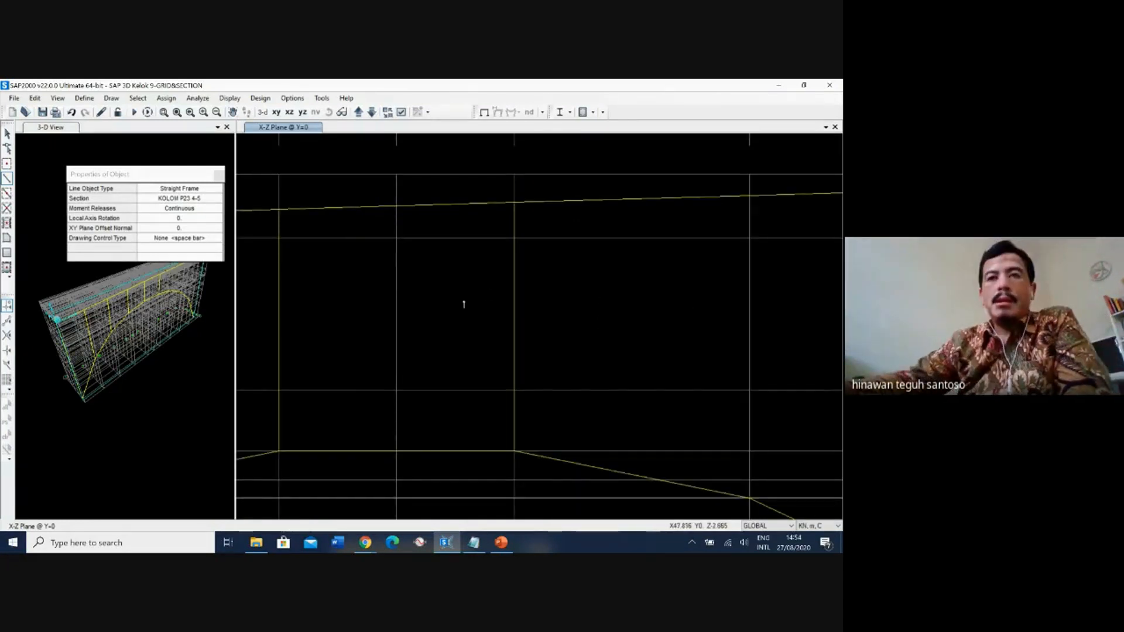
pyautogui.scroll(-2, 468, 288)
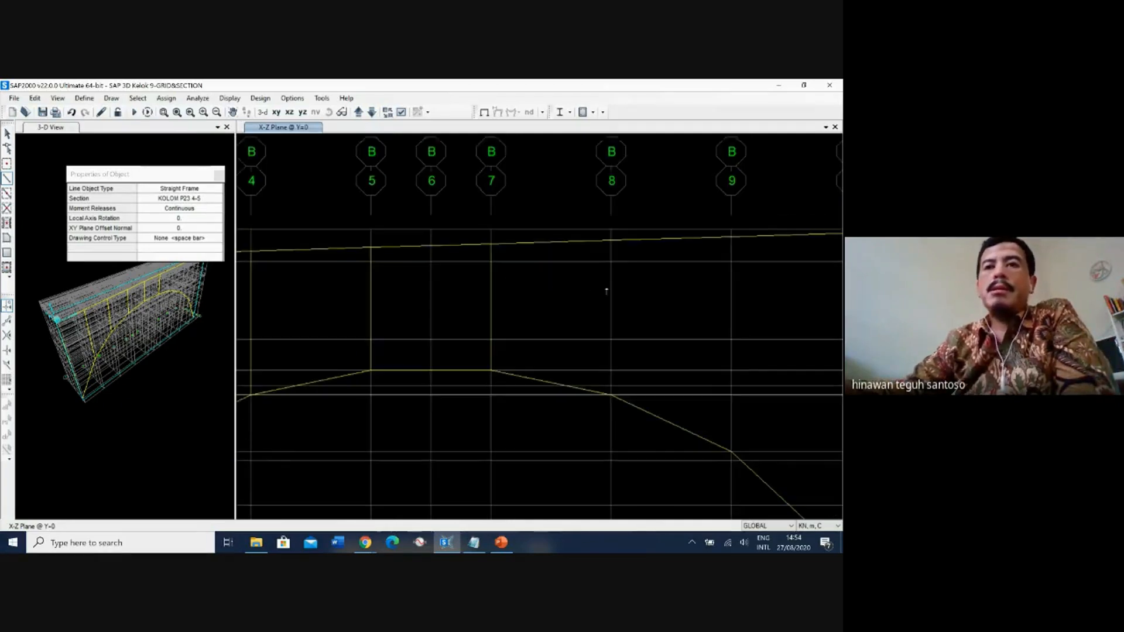
pyautogui.moveTo(624, 291); pyautogui.dragTo(416, 269, button='middle')
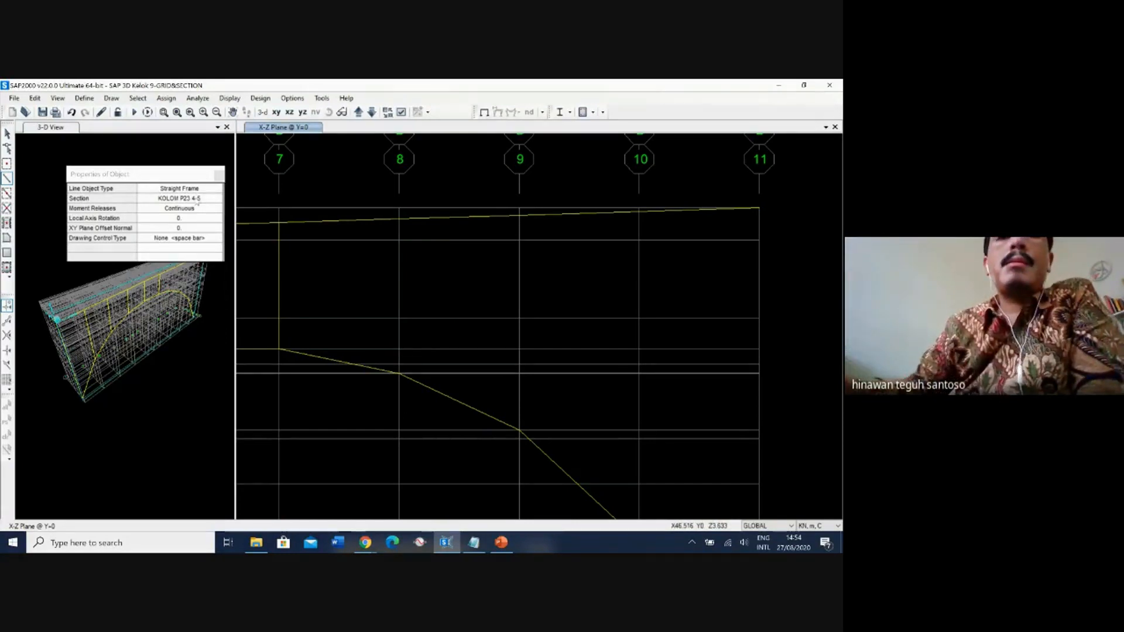
pyautogui.click(196, 200)
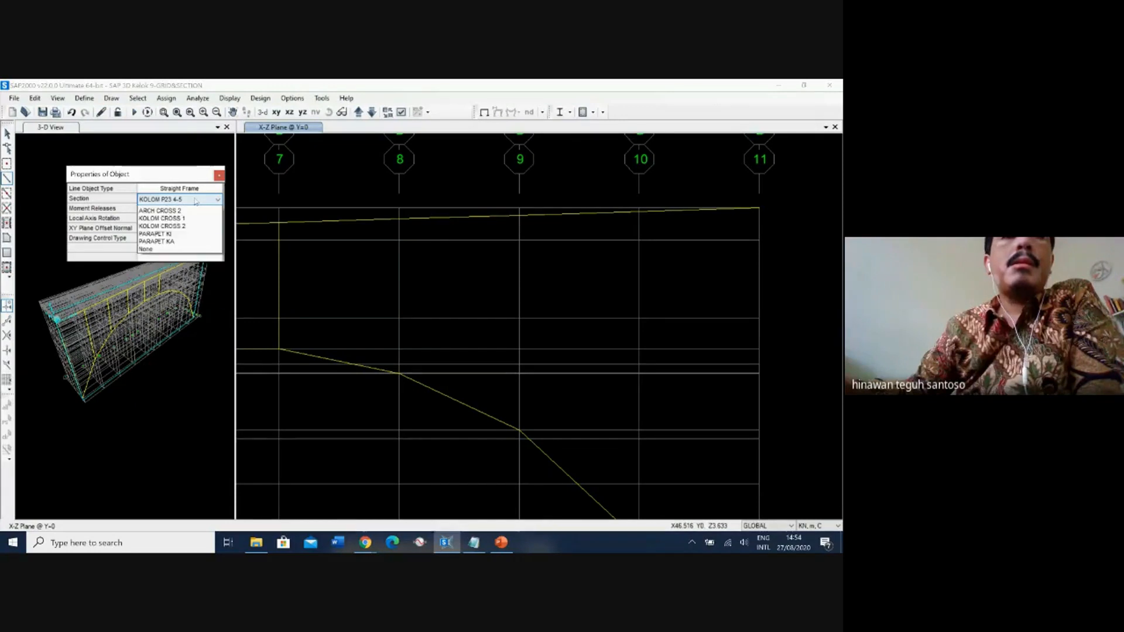
pyautogui.click(196, 201)
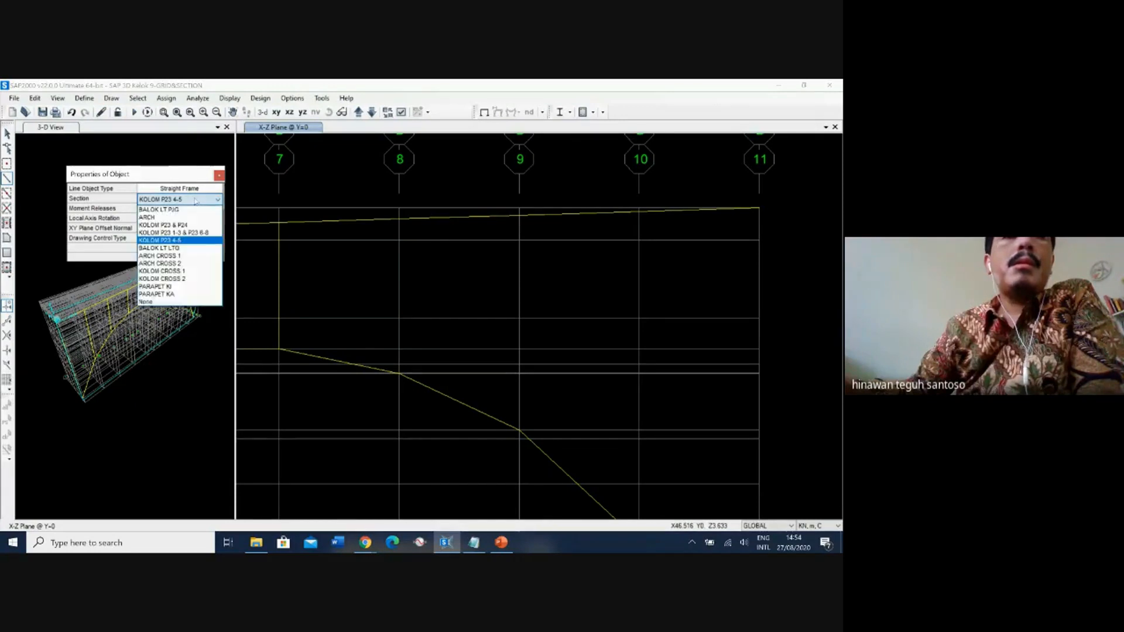
pyautogui.click(193, 233)
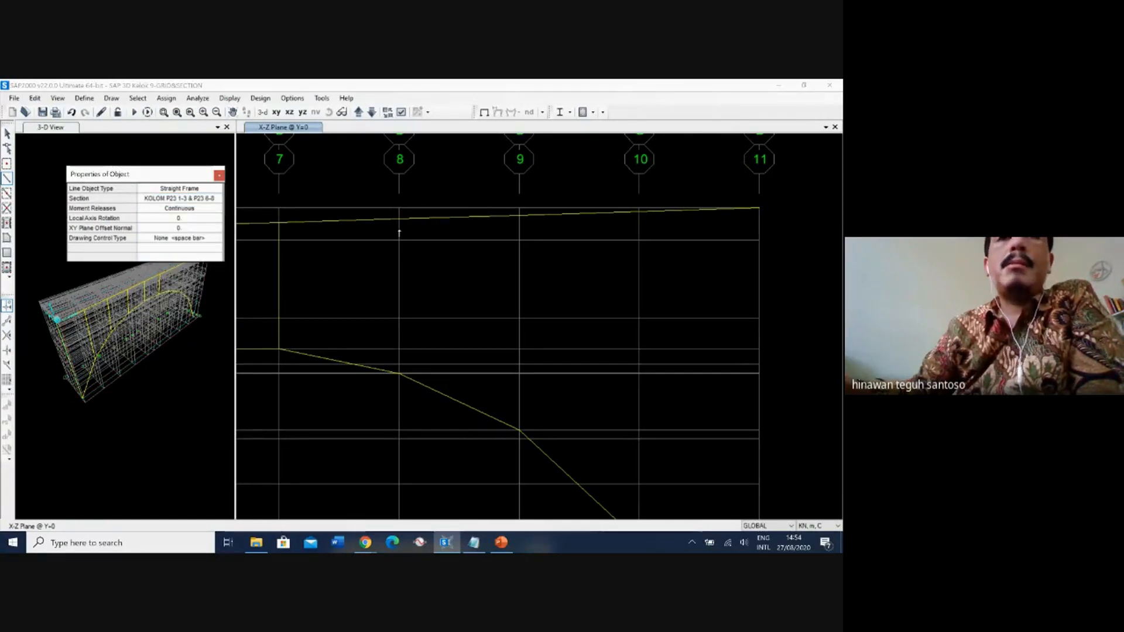
pyautogui.click(399, 373)
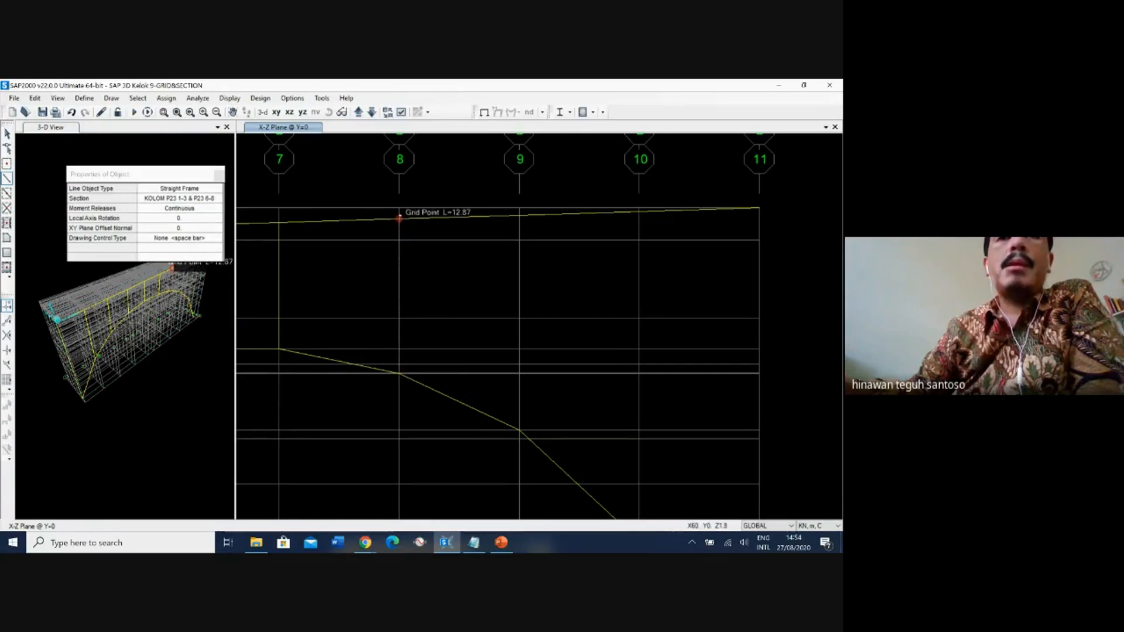
pyautogui.click(399, 220)
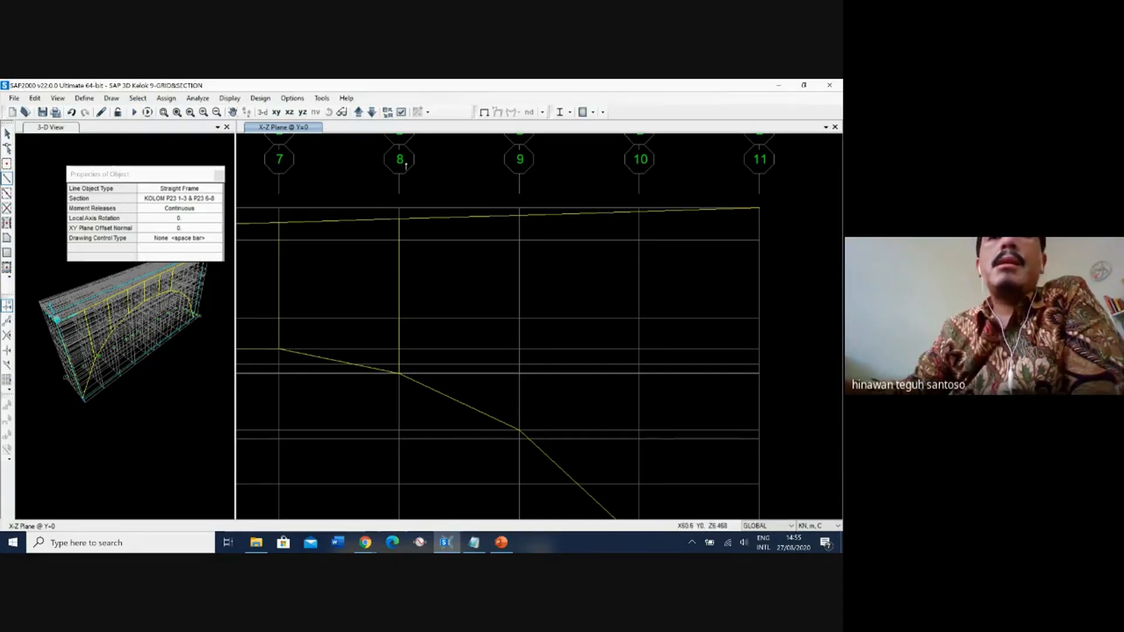
# Draw the X=70 column with section KOLOM P23 1-3 & P23 6-8 from the arch at Z=-15.79 through Z=-11.07 to the deck.
pyautogui.click(204, 199)
pyautogui.click(203, 199)
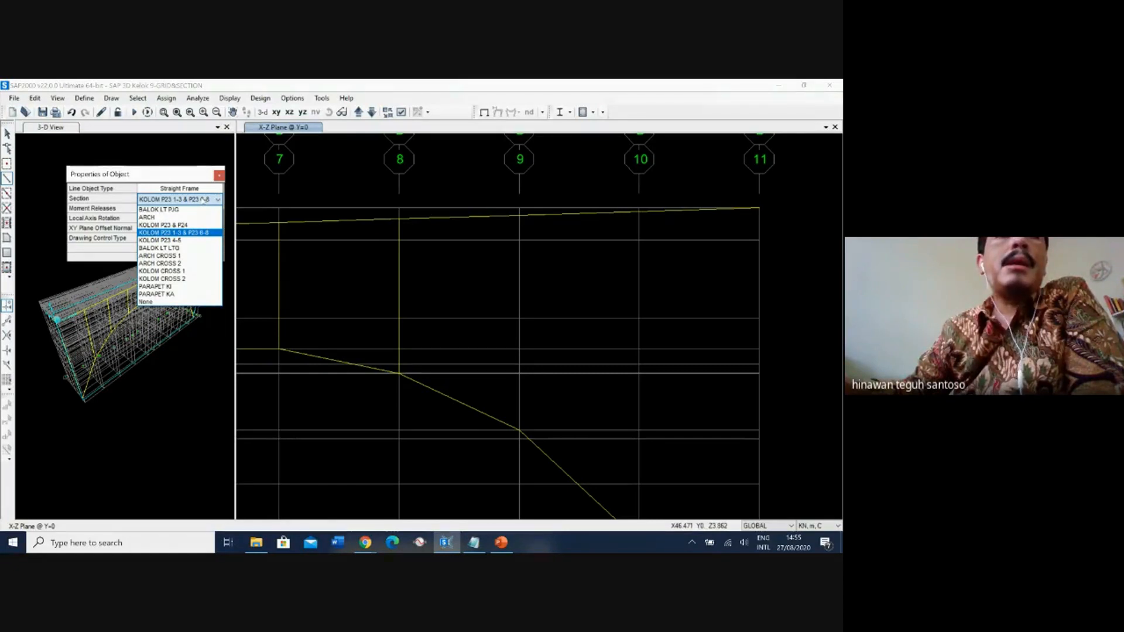
pyautogui.click(203, 200)
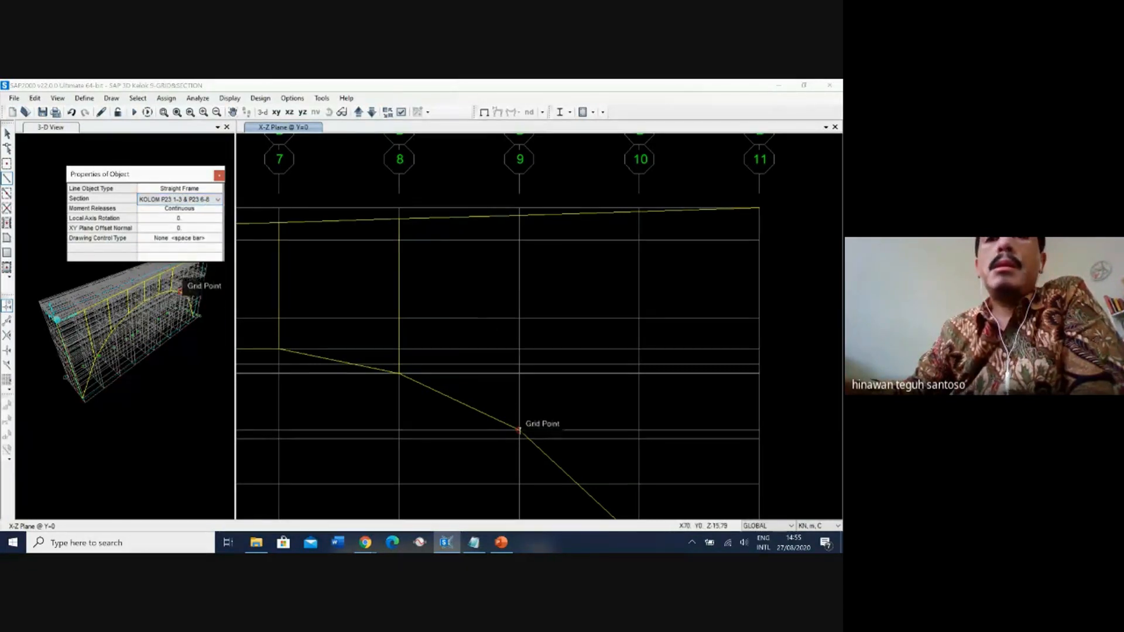
pyautogui.click(518, 431)
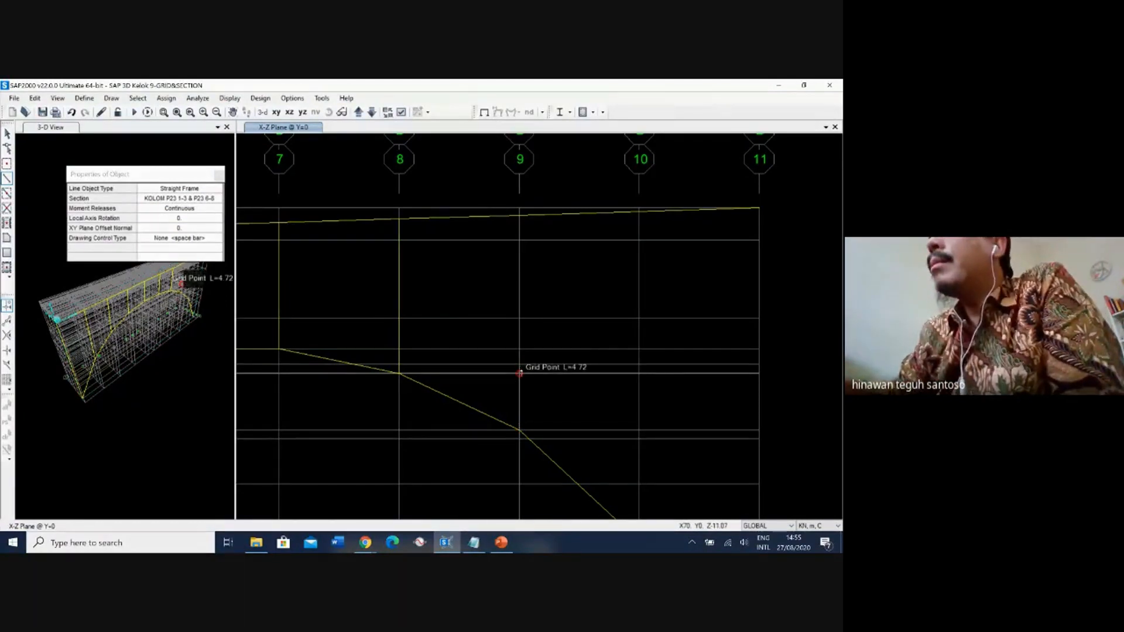
pyautogui.click(519, 373)
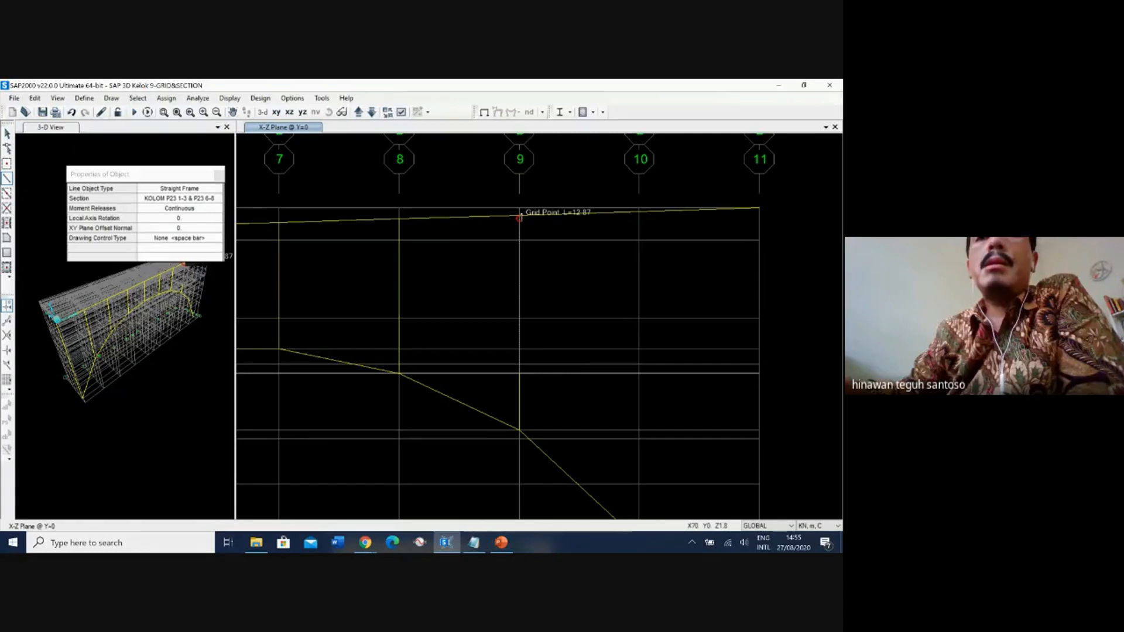
pyautogui.click(518, 218)
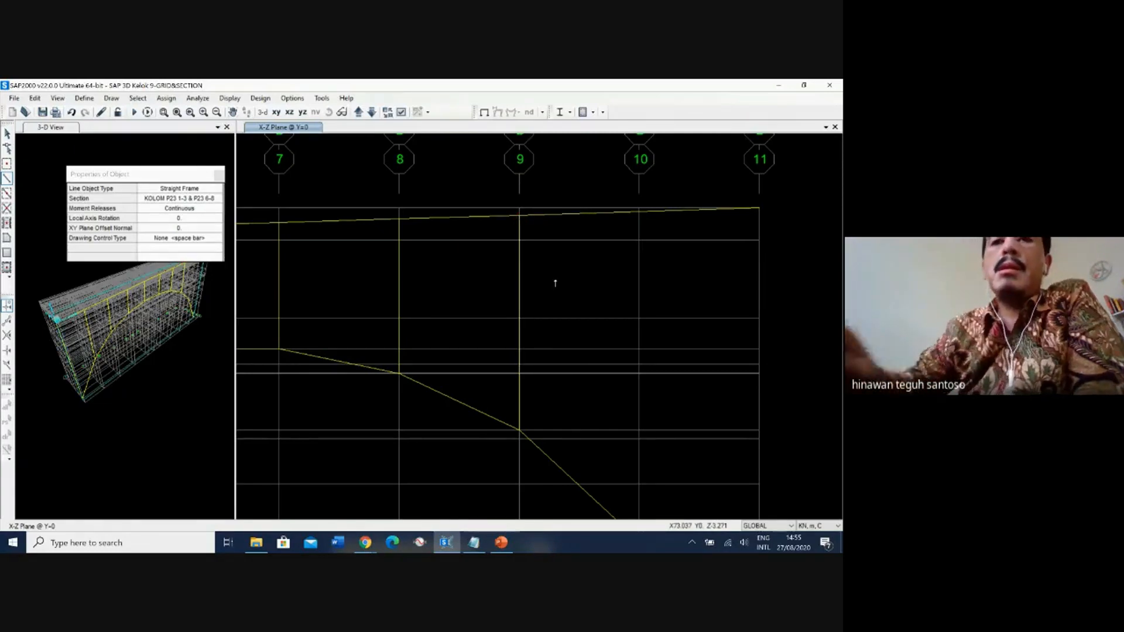
# Draw the X=80 column with section KOLOM P23 1-3 & P23 6-8 from the arch up to the deck at Z=2.4.
pyautogui.moveTo(590, 321); pyautogui.dragTo(477, 250, button='middle')
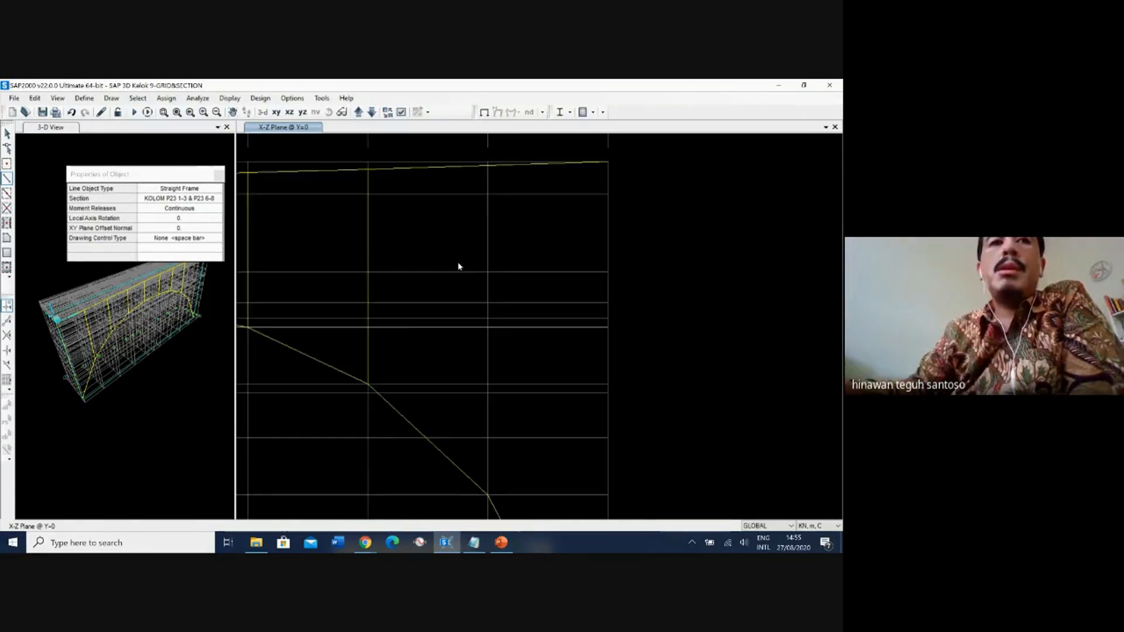
pyautogui.click(179, 199)
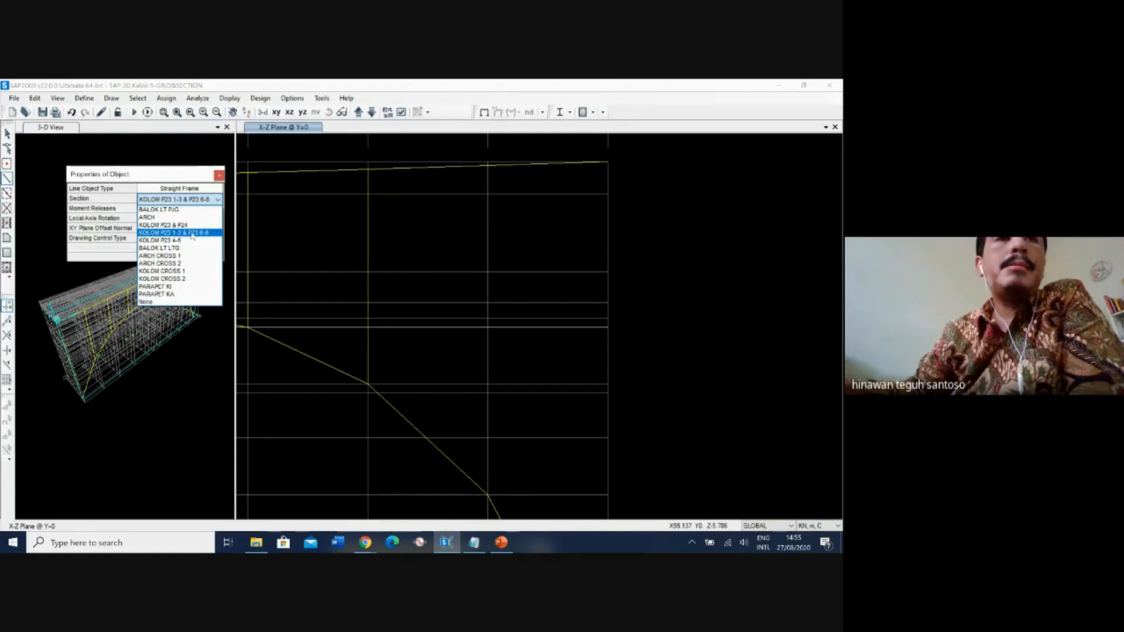
pyautogui.click(195, 233)
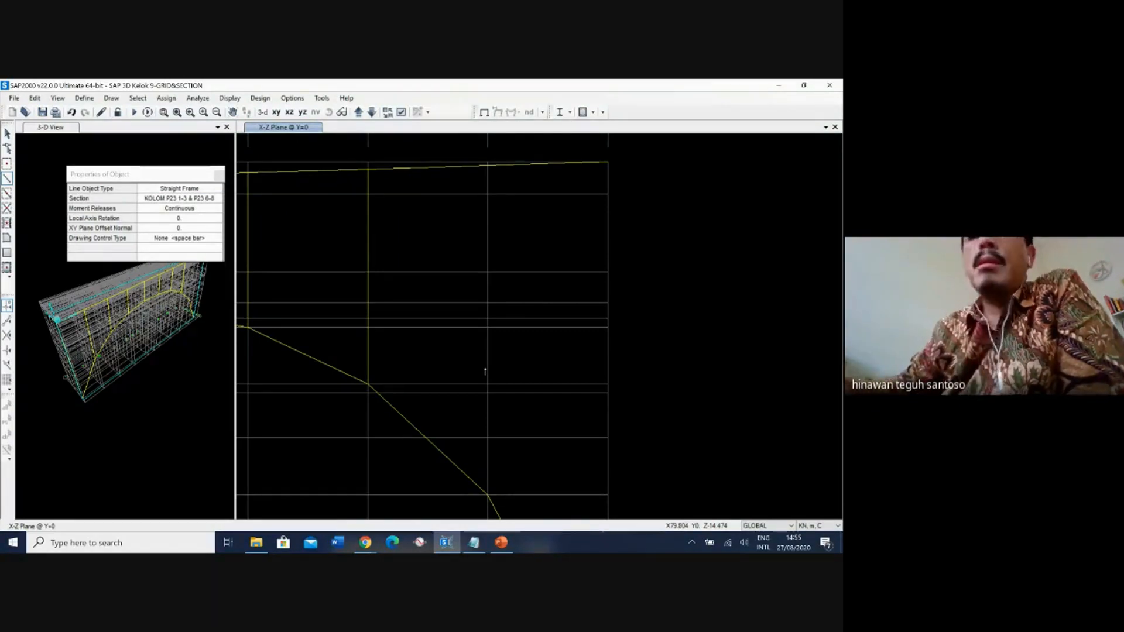
pyautogui.click(489, 396)
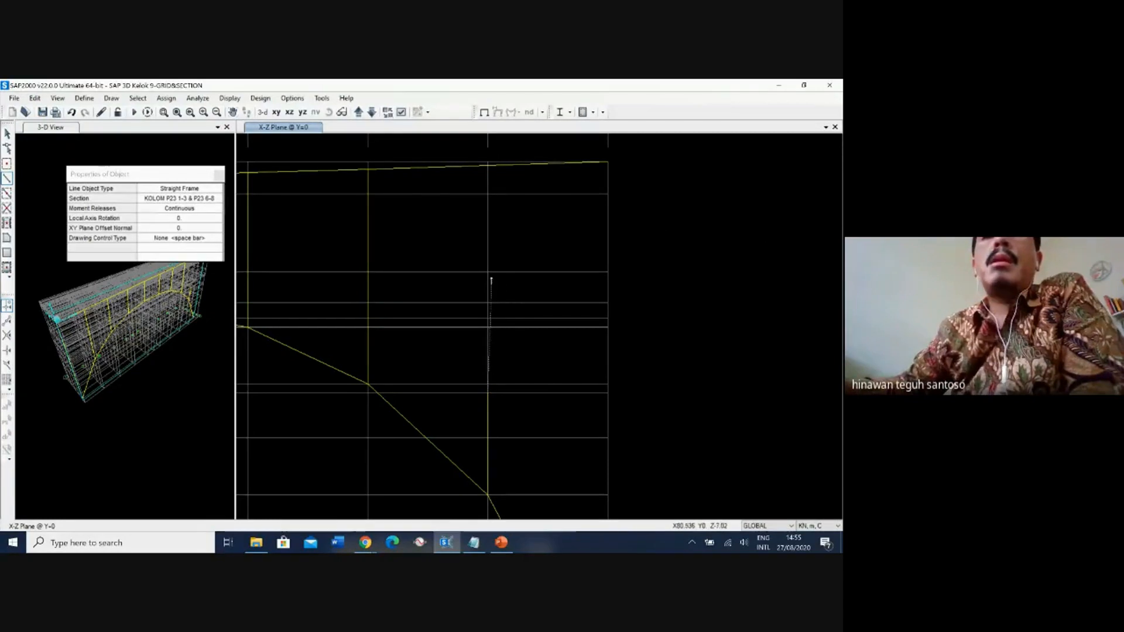
pyautogui.click(488, 273)
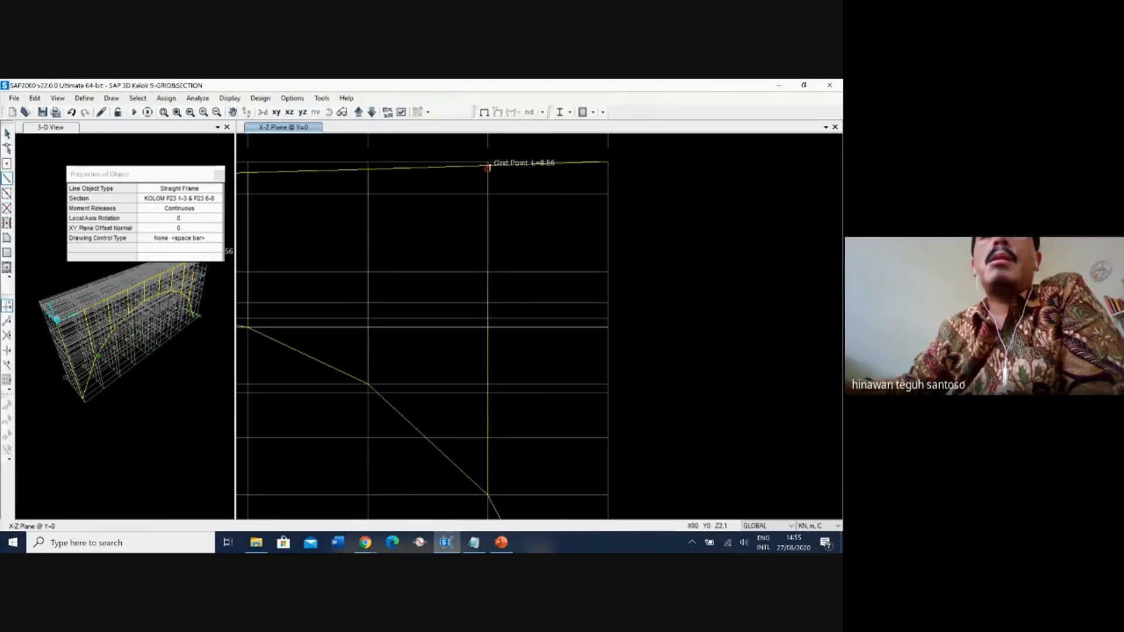
pyautogui.click(488, 167)
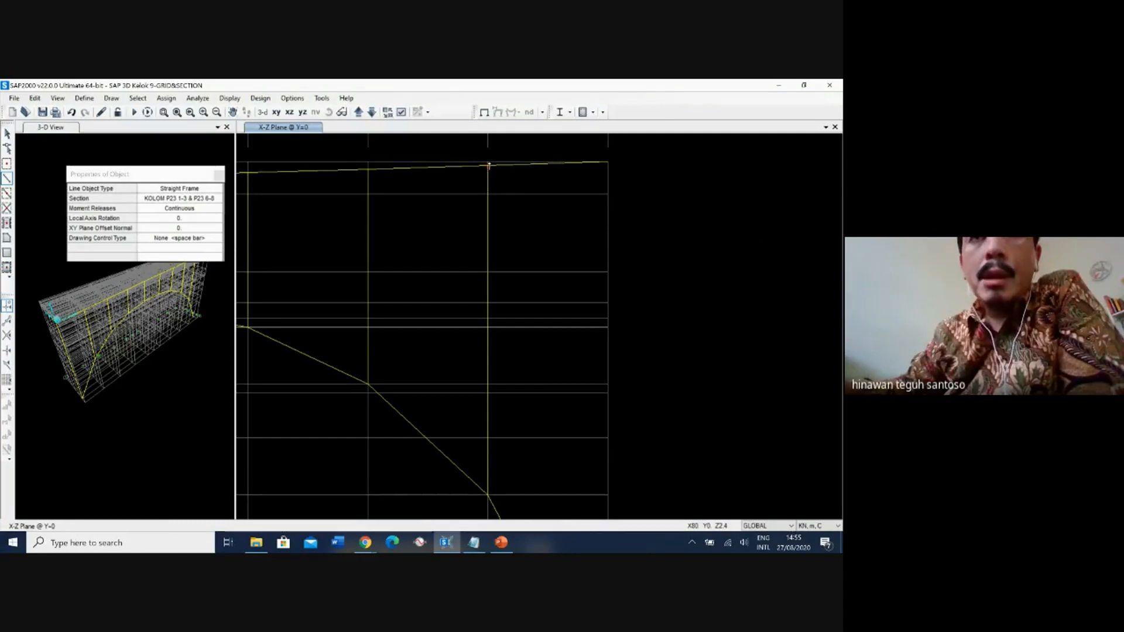
pyautogui.rightClick(500, 181)
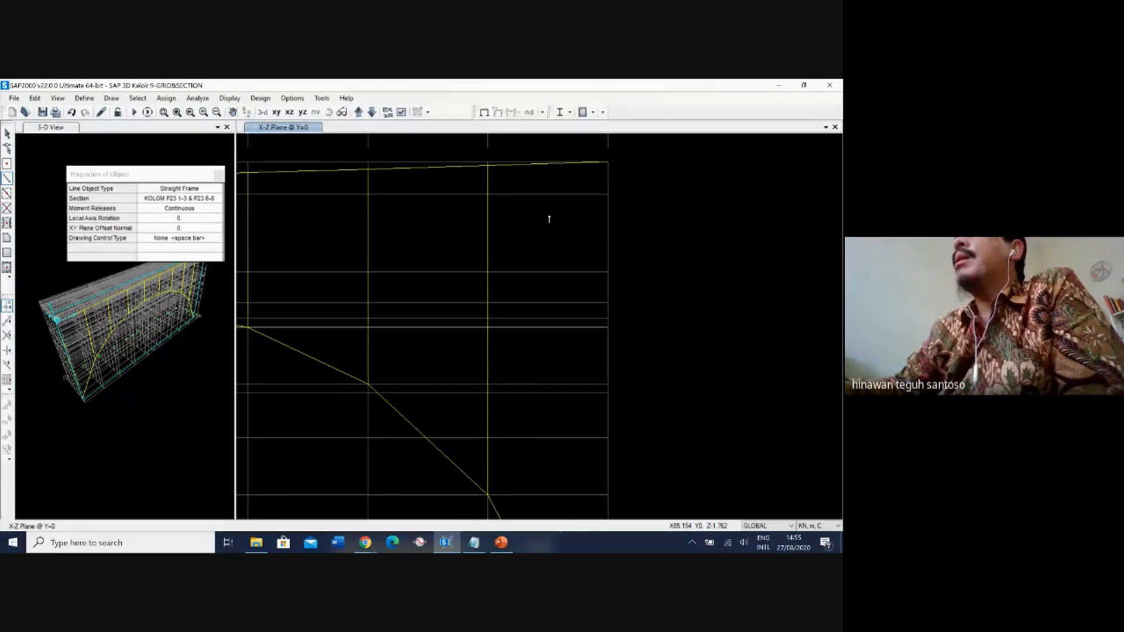
# Set the section to KOLOM P23 & P24 and draw the X=90 column from the arch base through Z=-30.3 and Z=-20.3 to the deck at Z=2.7.
pyautogui.click(213, 203)
pyautogui.click(216, 199)
pyautogui.click(186, 225)
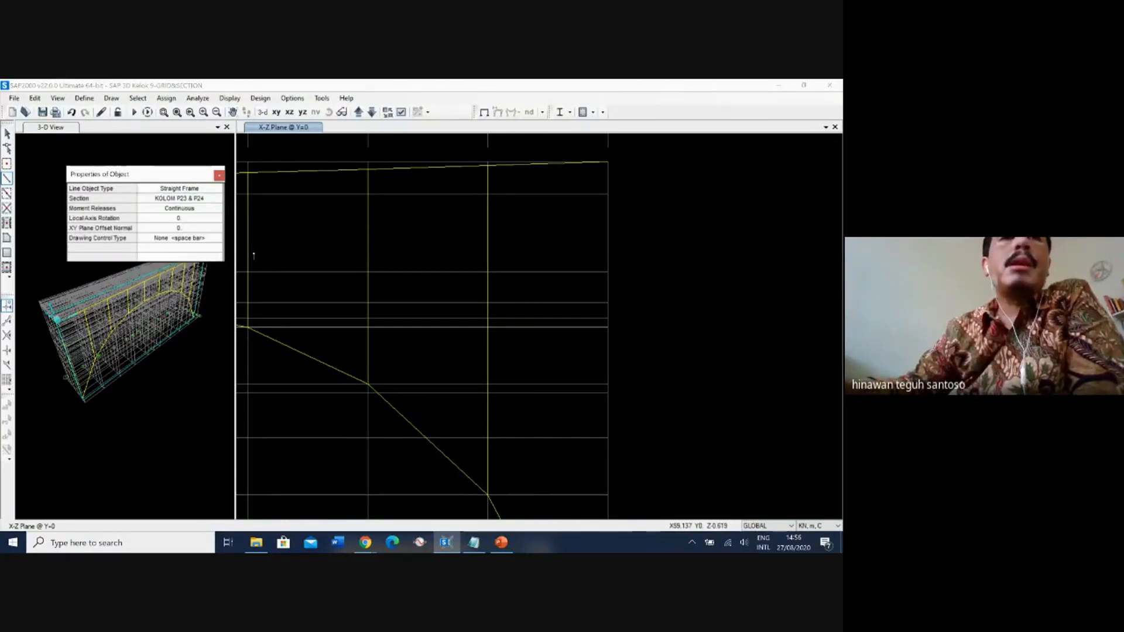
pyautogui.moveTo(518, 385); pyautogui.dragTo(409, 224, button='middle')
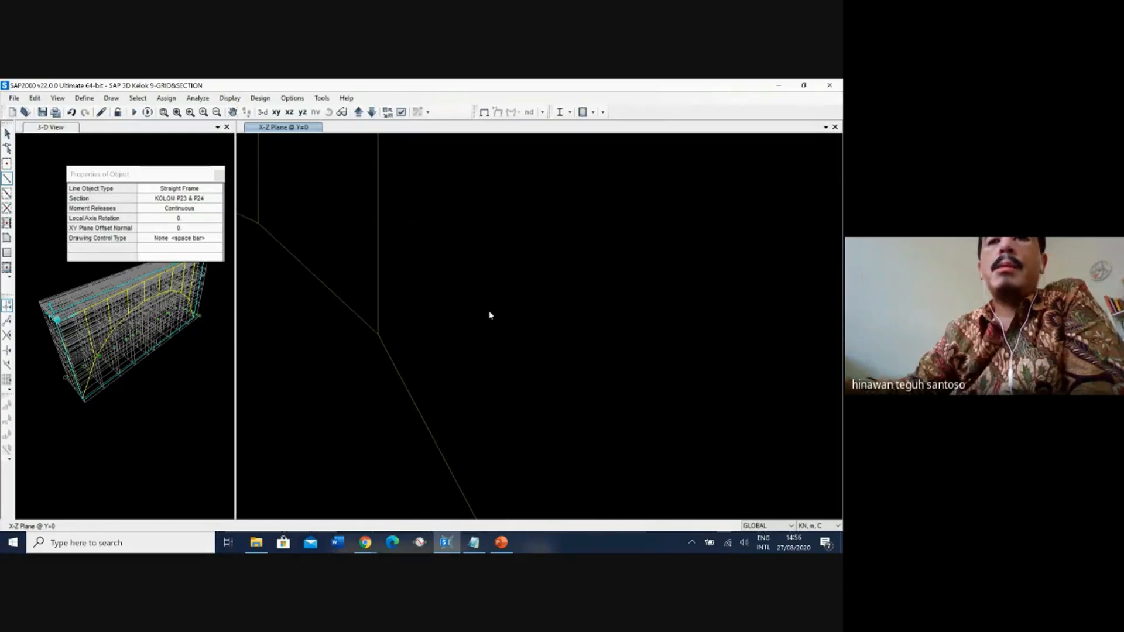
pyautogui.scroll(-2, 501, 398)
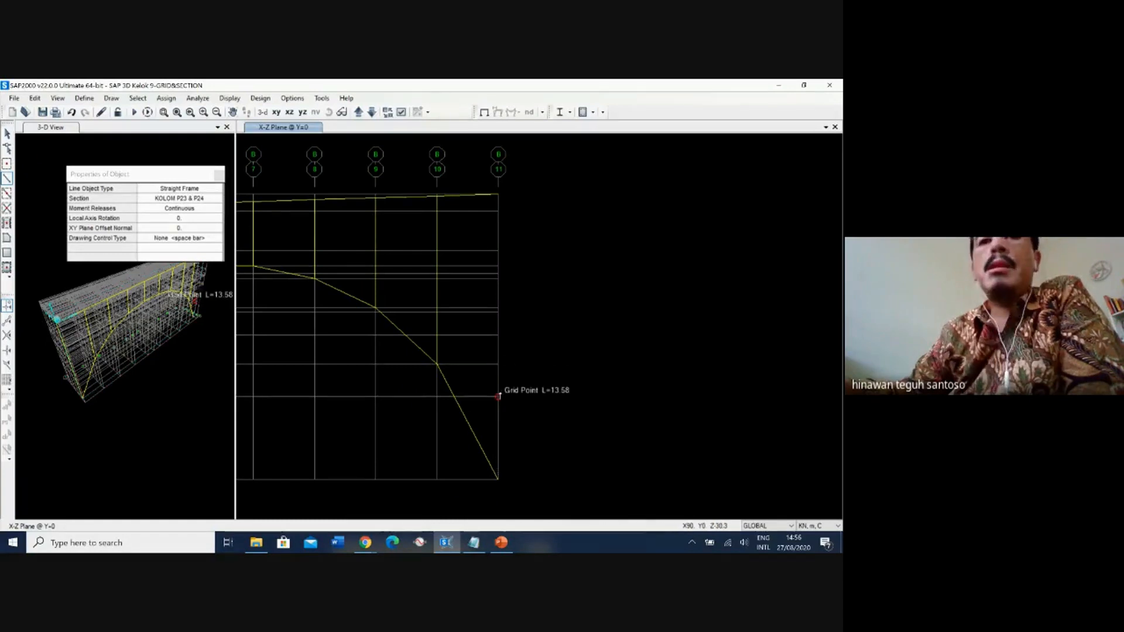
pyautogui.click(499, 397)
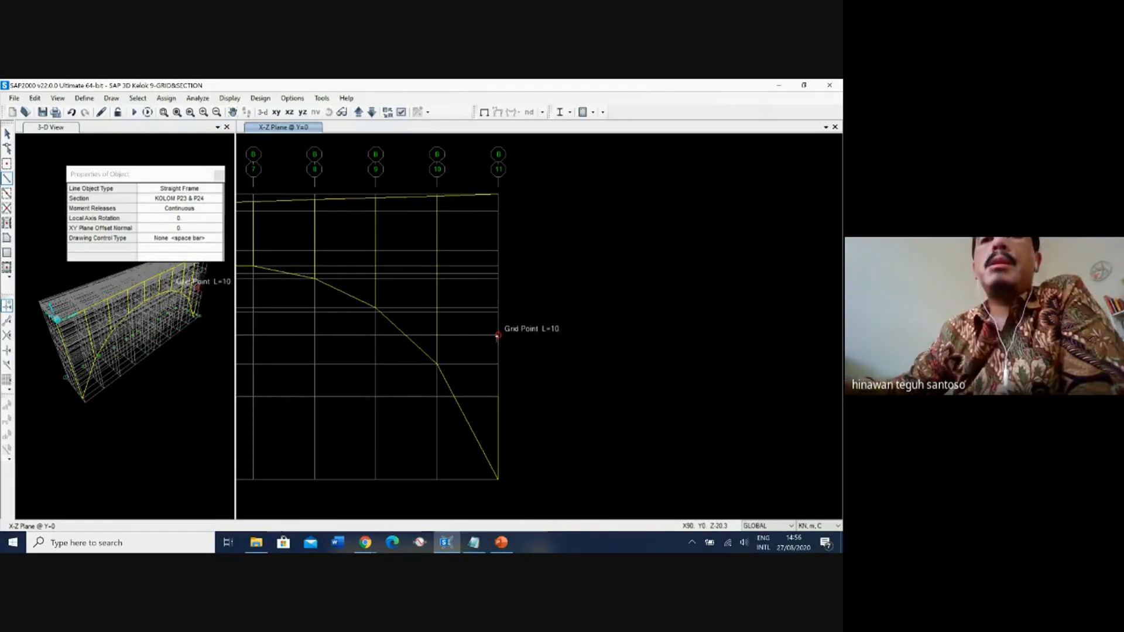
pyautogui.click(498, 336)
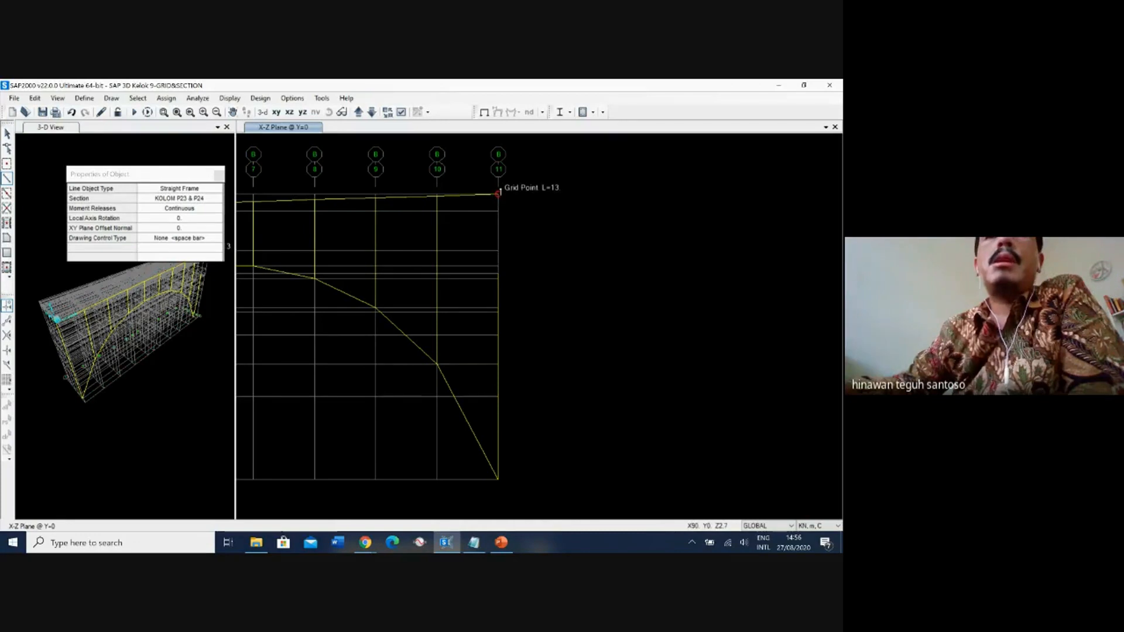
pyautogui.click(499, 194)
pyautogui.rightClick(540, 270)
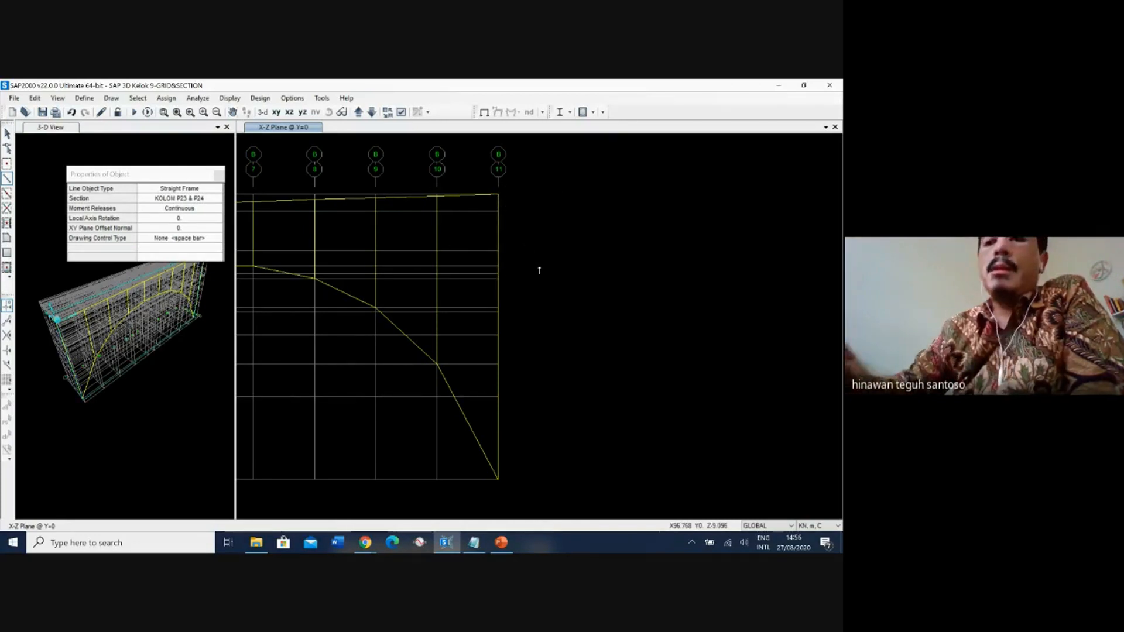
# Close the line object properties, fit the whole X-Z elevation in view and return to select mode.
pyautogui.click(219, 175)
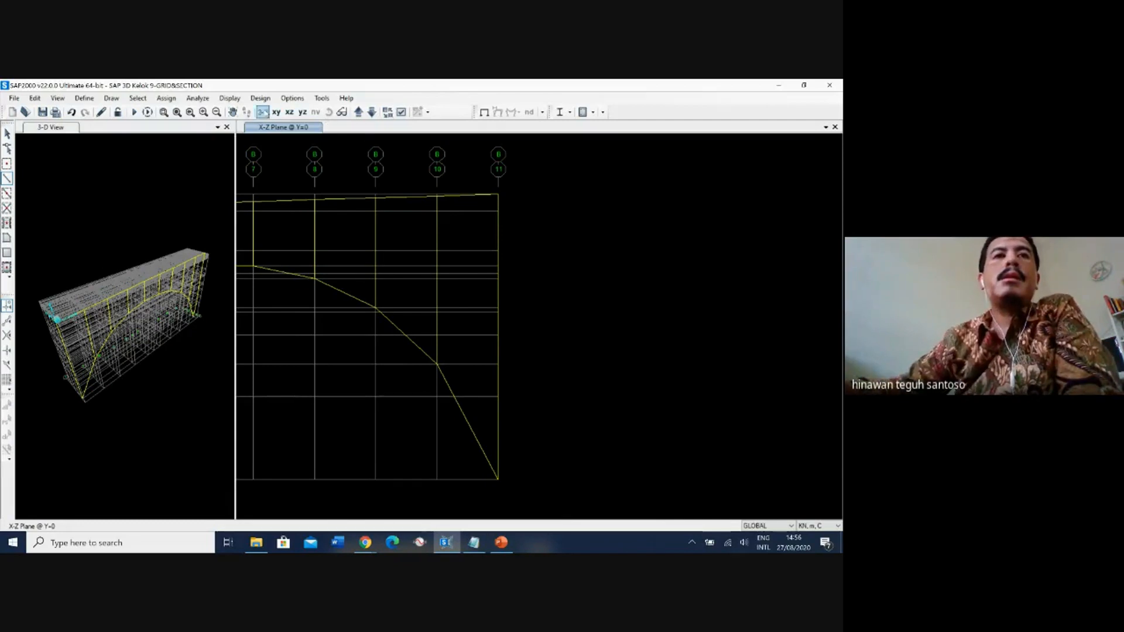
pyautogui.click(176, 114)
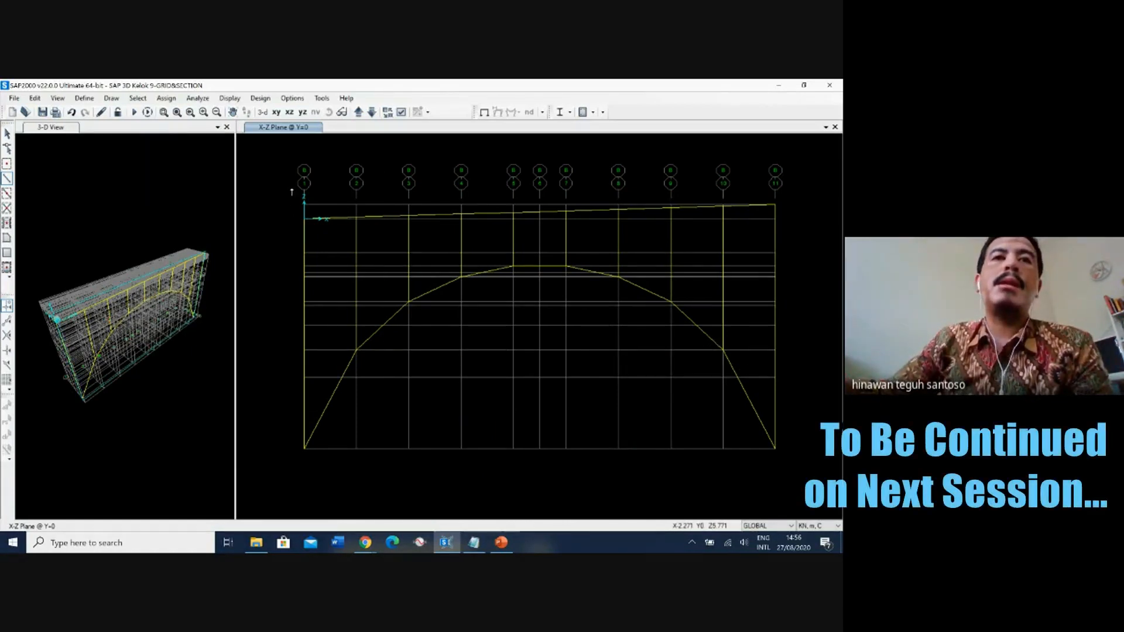
pyautogui.click(7, 134)
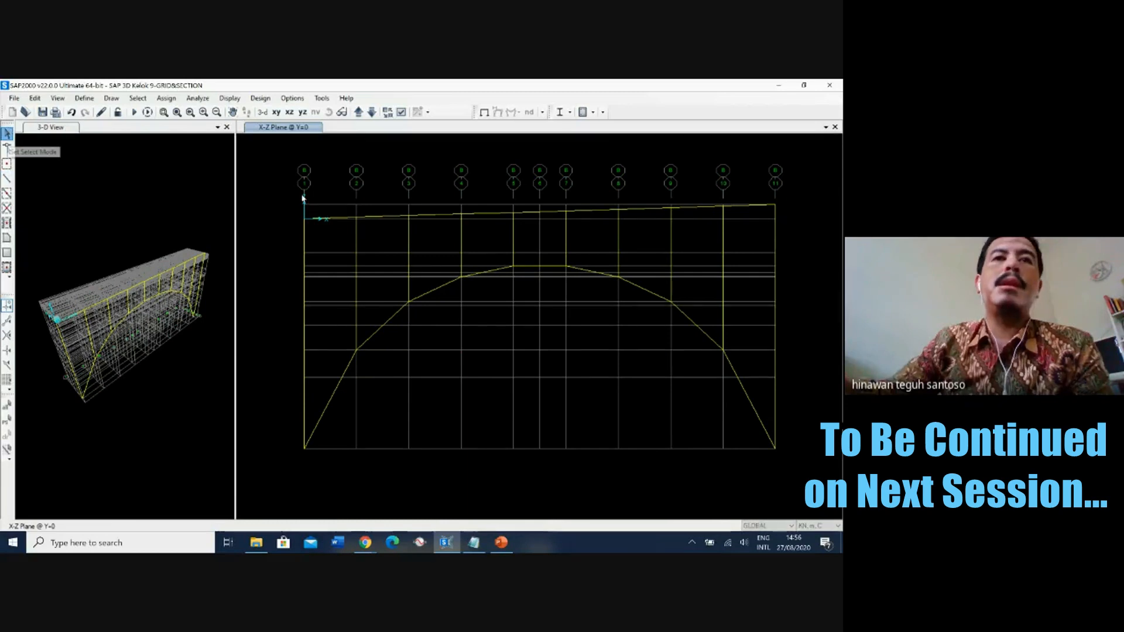